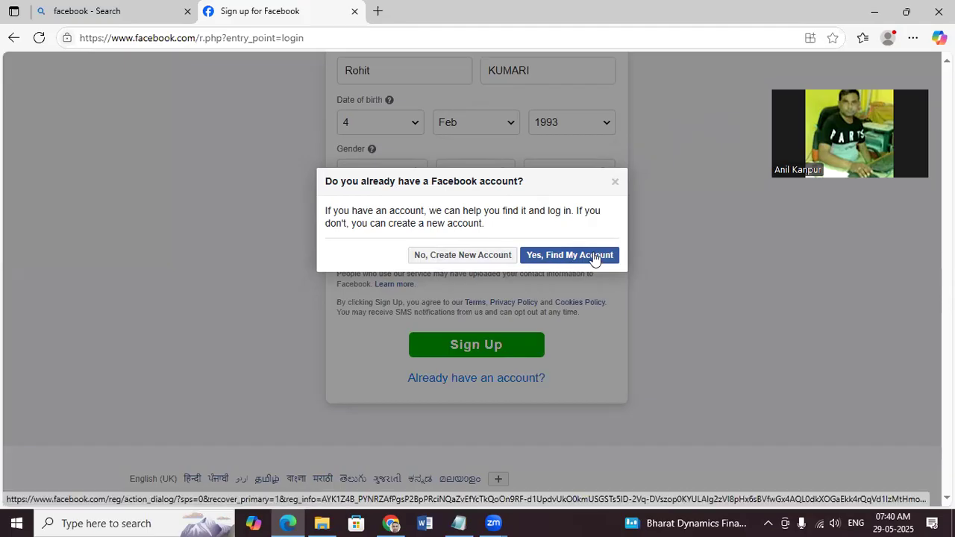
# Choose to create a new Facebook account instead of recovering an existing one
pyautogui.click(466, 256)
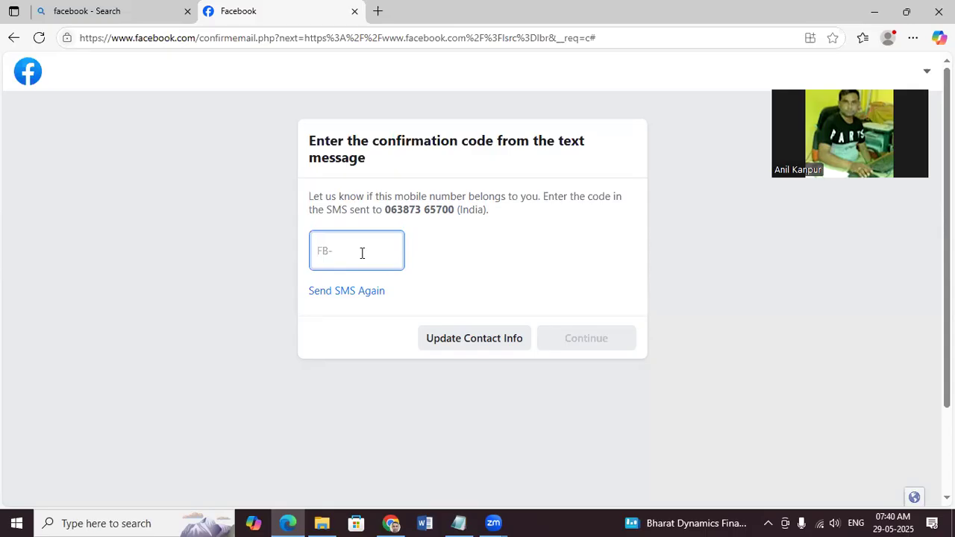
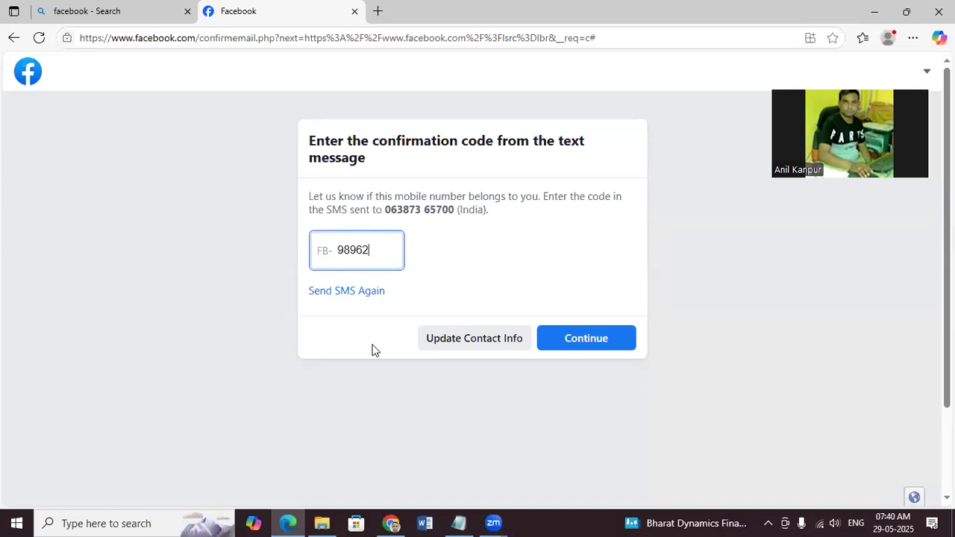
# Enter and submit the SMS confirmation code, then dismiss the Account Confirmed message
pyautogui.click(587, 341)
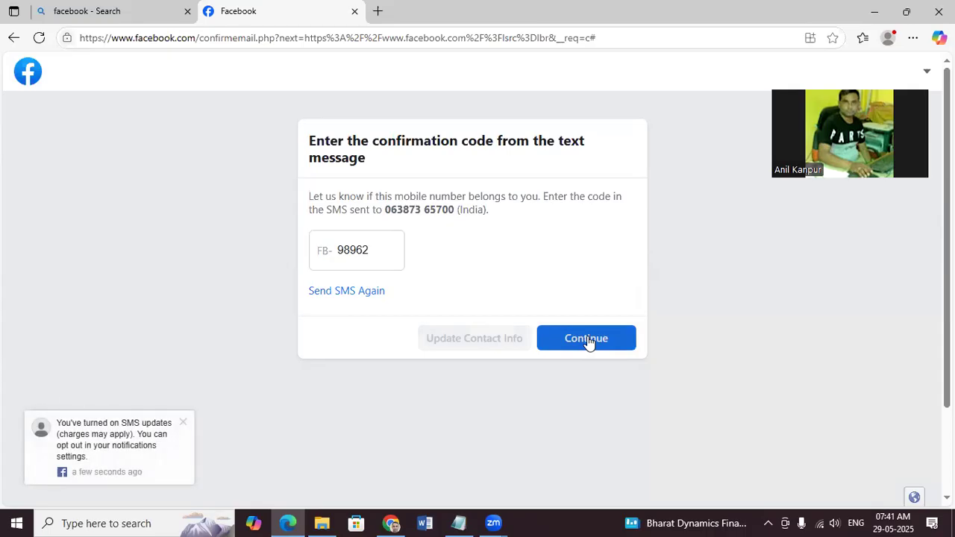
pyautogui.click(588, 339)
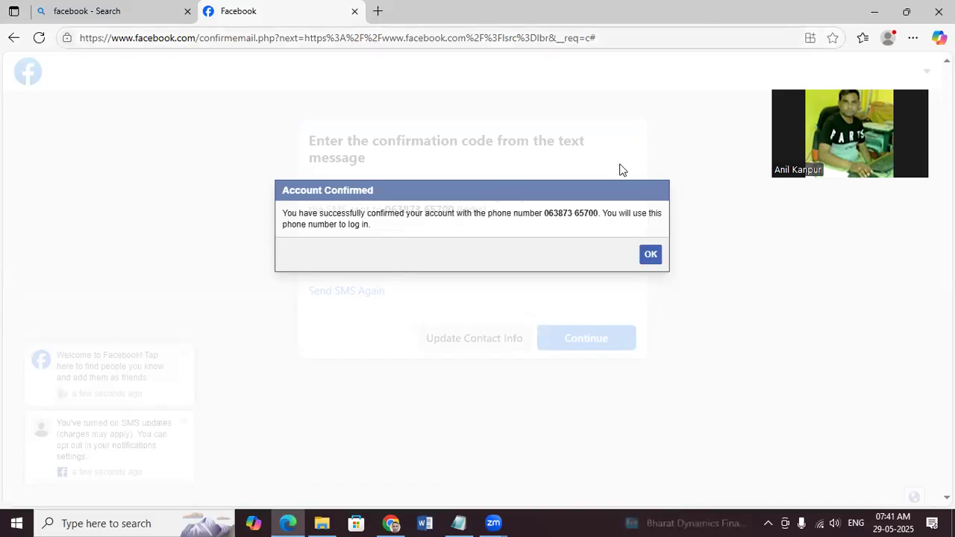
pyautogui.click(651, 261)
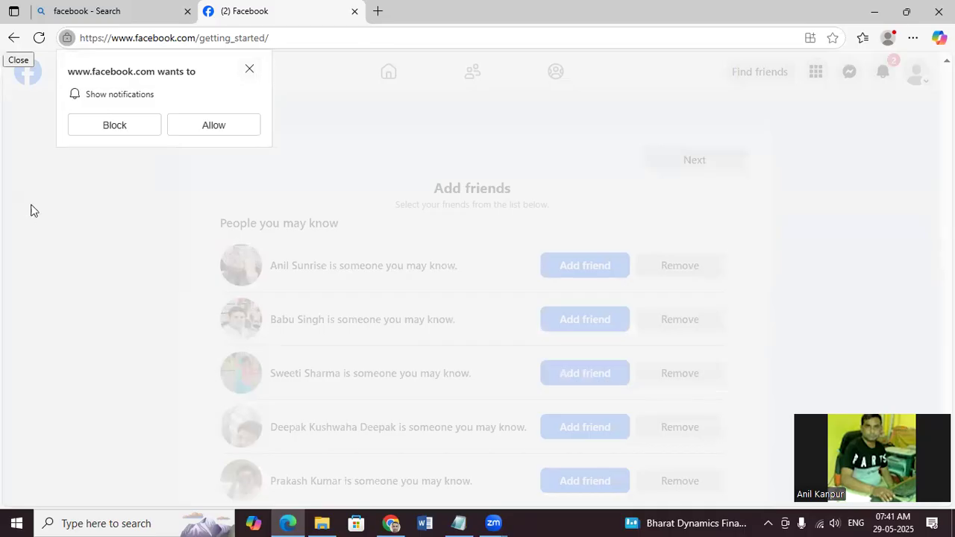
# Block Facebook's site notifications and dismiss the browser's notification tip
pyautogui.click(100, 136)
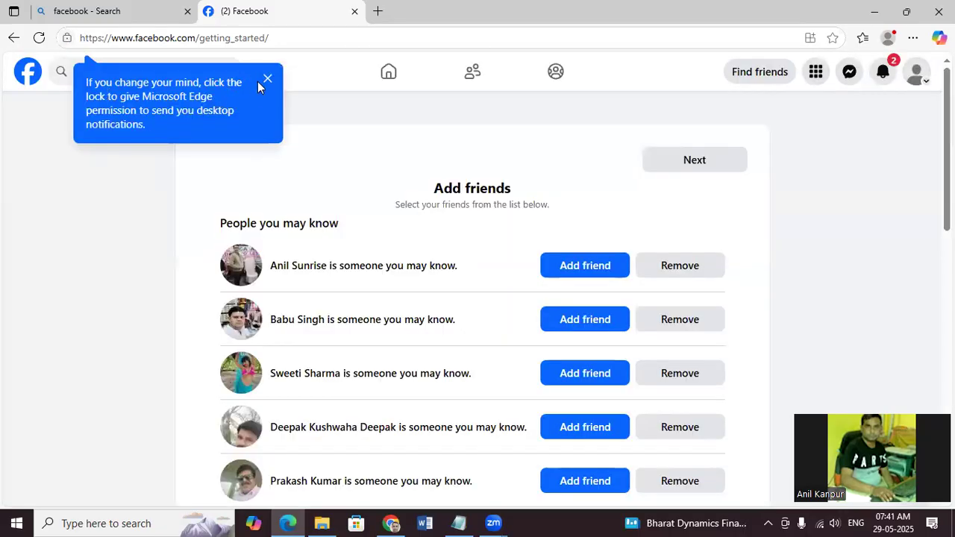
pyautogui.click(266, 78)
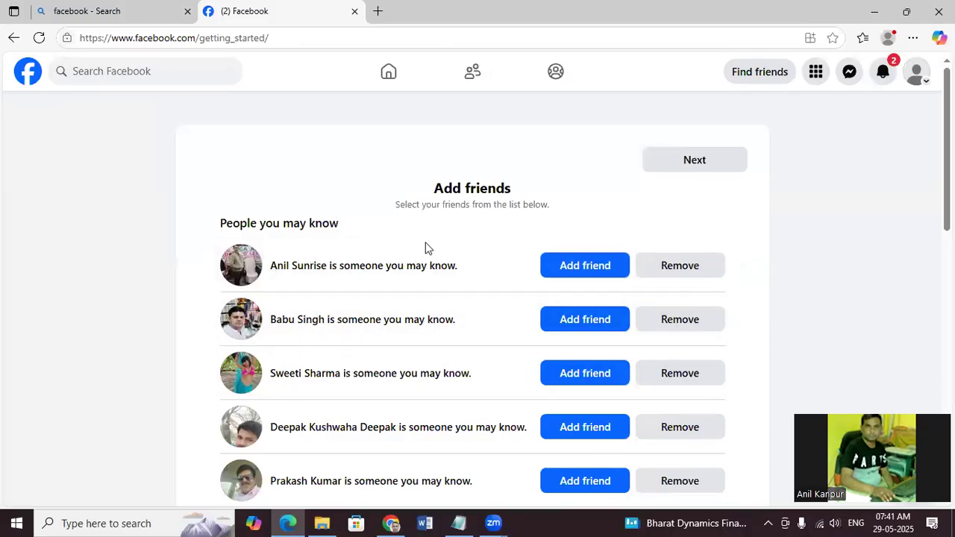
pyautogui.scroll(-3, 426, 254)
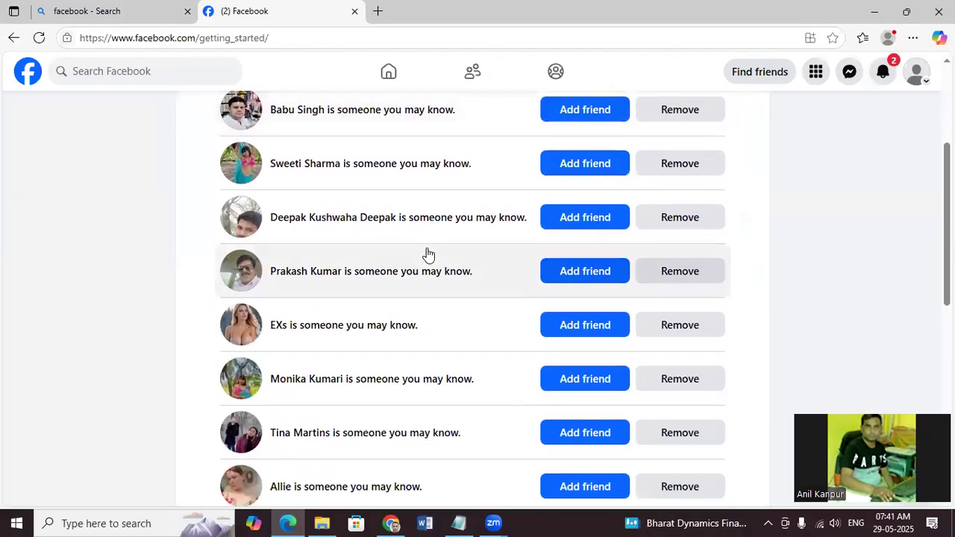
pyautogui.scroll(-2, 439, 228)
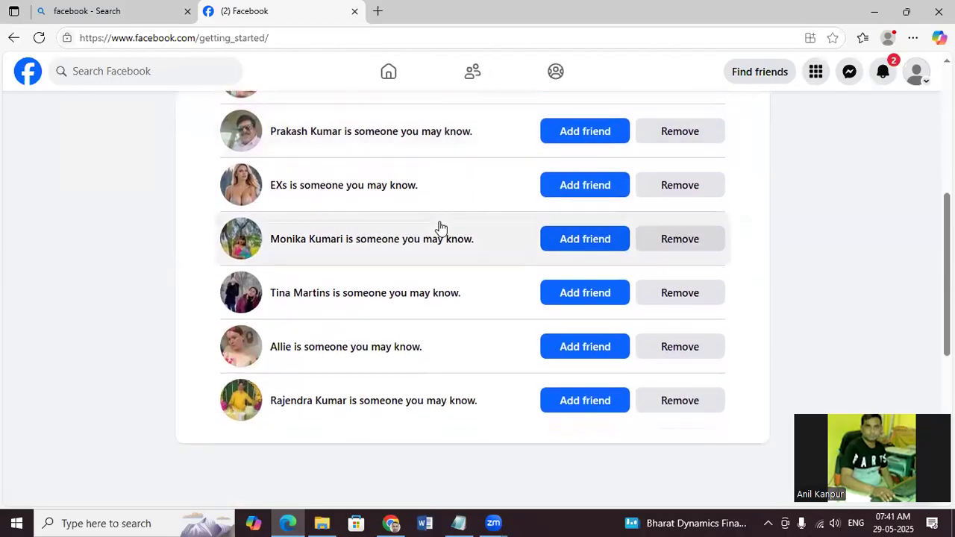
pyautogui.scroll(-3, 439, 229)
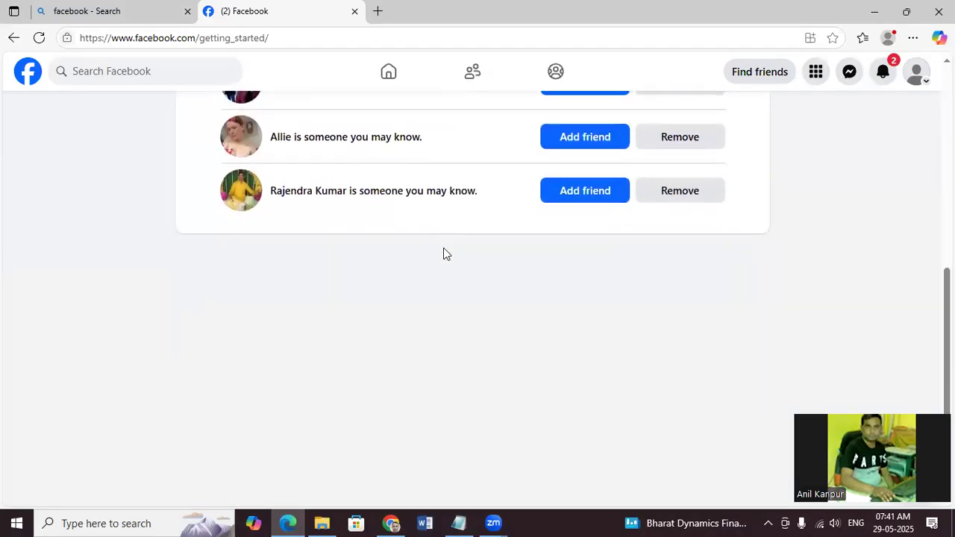
pyautogui.scroll(5, 418, 250)
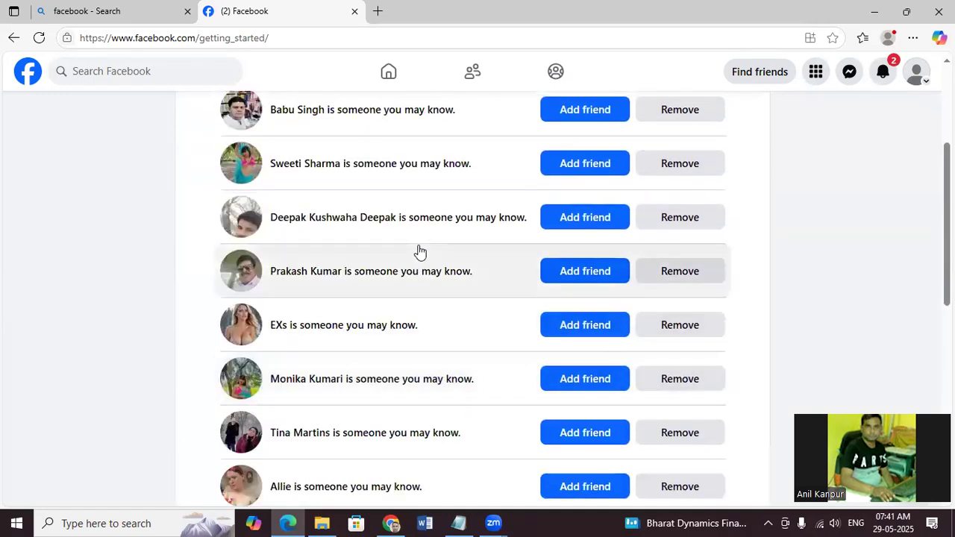
pyautogui.scroll(2, 419, 252)
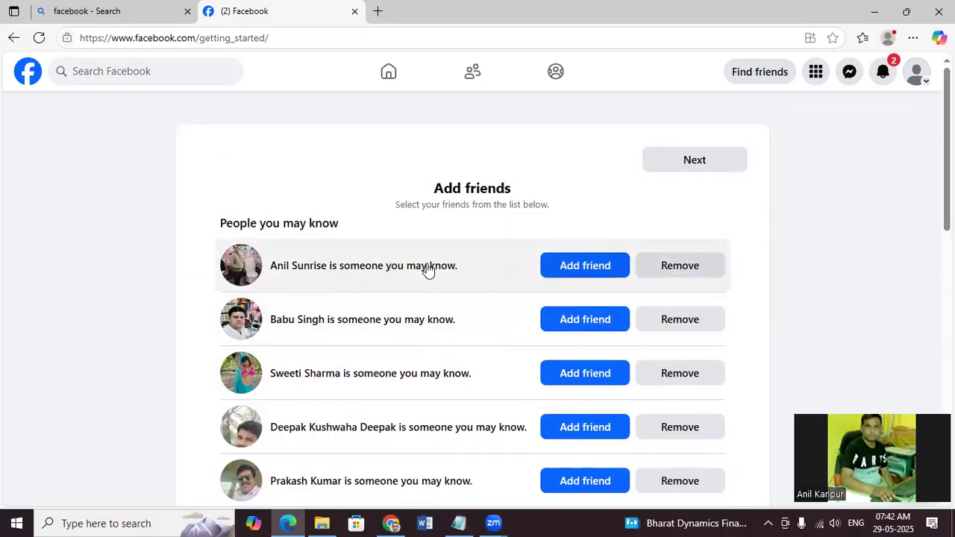
pyautogui.scroll(-2, 423, 270)
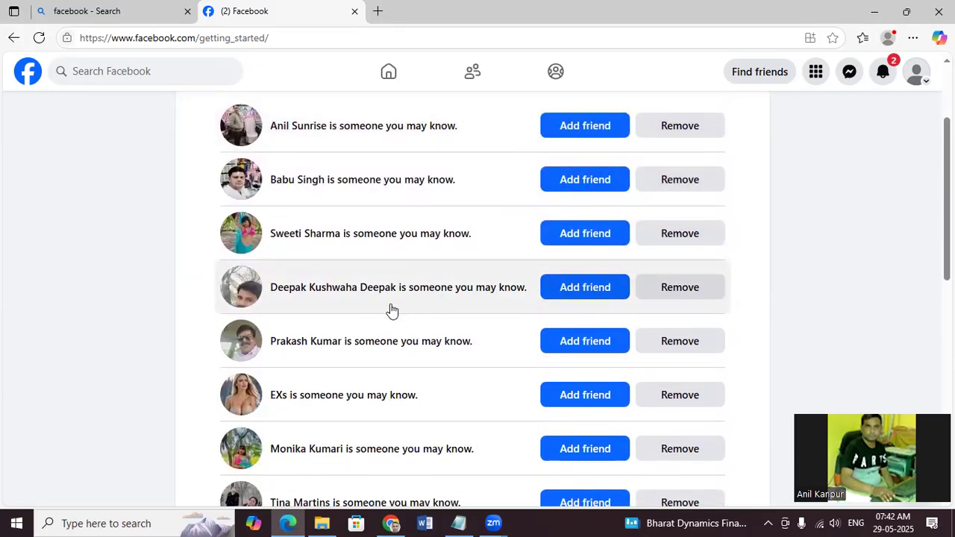
pyautogui.scroll(2, 593, 255)
pyautogui.scroll(1, 593, 255)
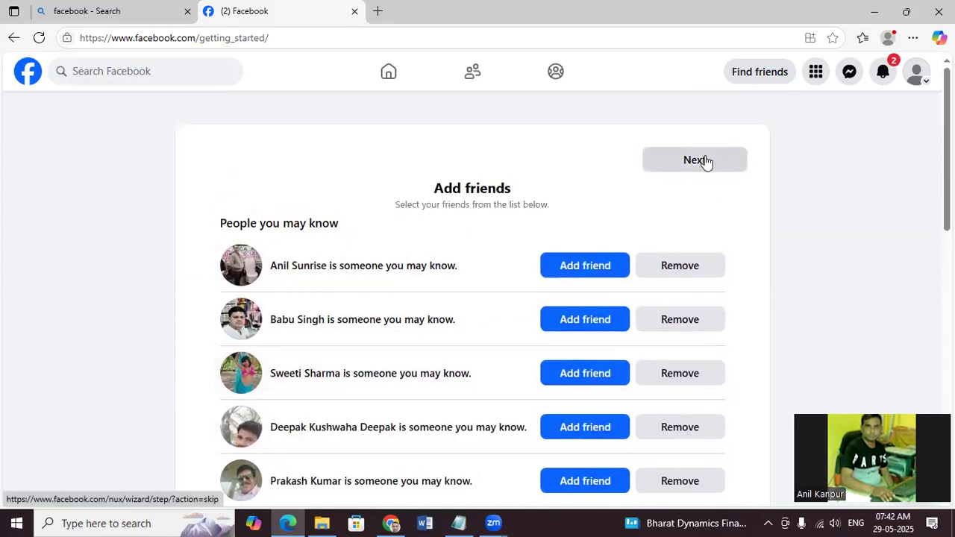
pyautogui.scroll(-3, 706, 162)
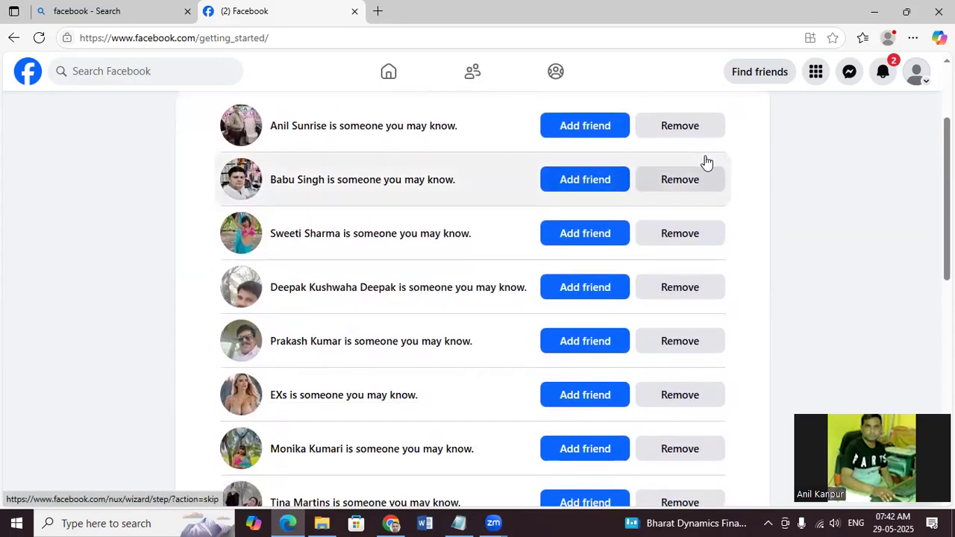
pyautogui.scroll(-3, 706, 162)
pyautogui.scroll(-3, 478, 301)
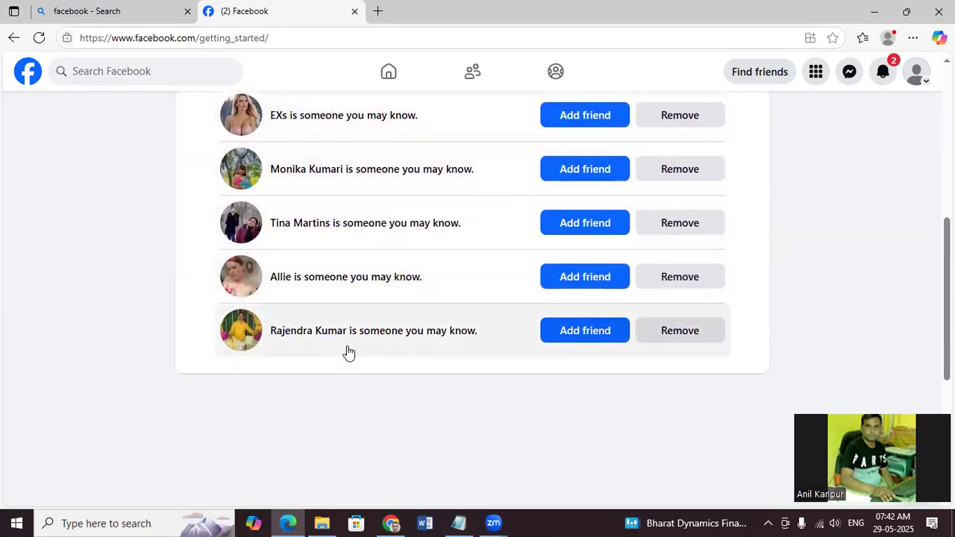
# Send a friend request to the last suggested person and finish the Add friends step
pyautogui.click(576, 332)
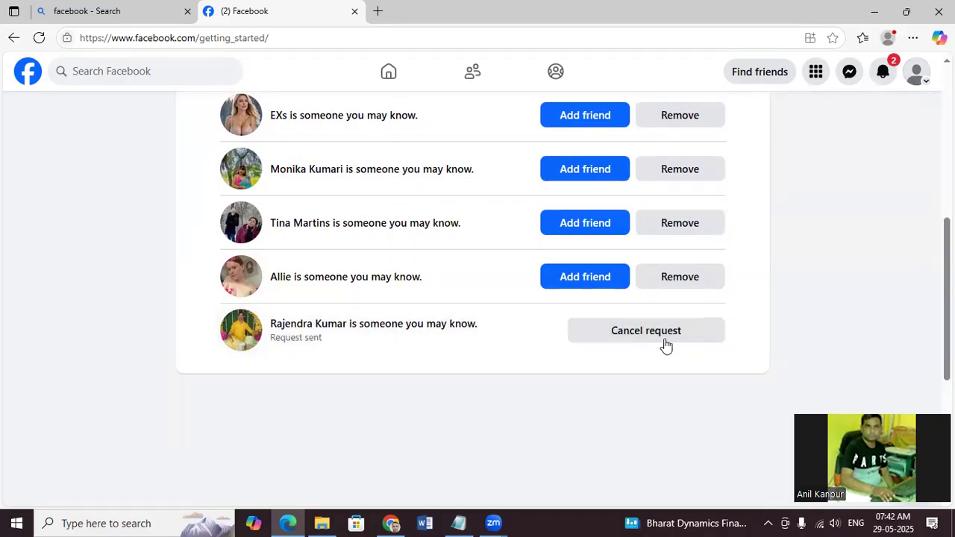
pyautogui.scroll(2, 689, 344)
pyautogui.scroll(4, 669, 318)
pyautogui.scroll(1, 664, 223)
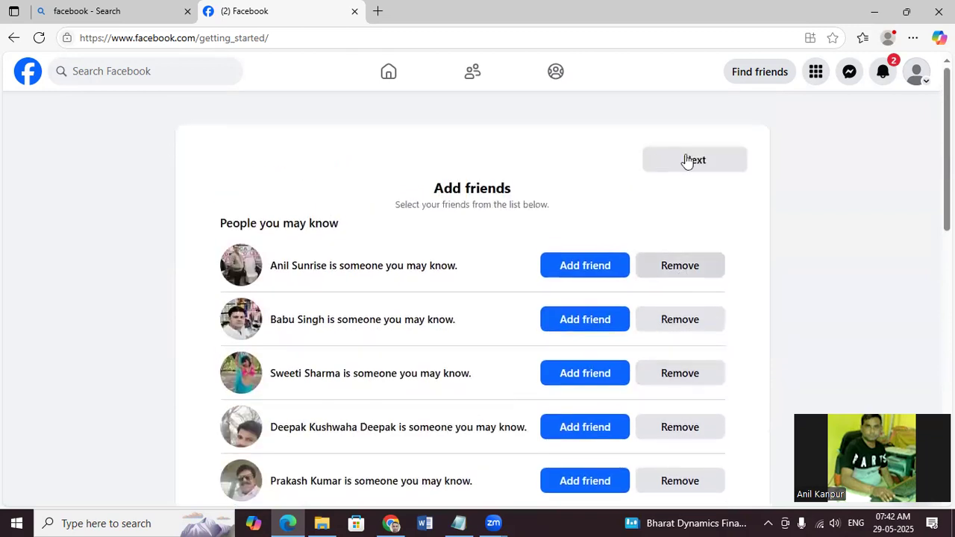
pyautogui.click(704, 172)
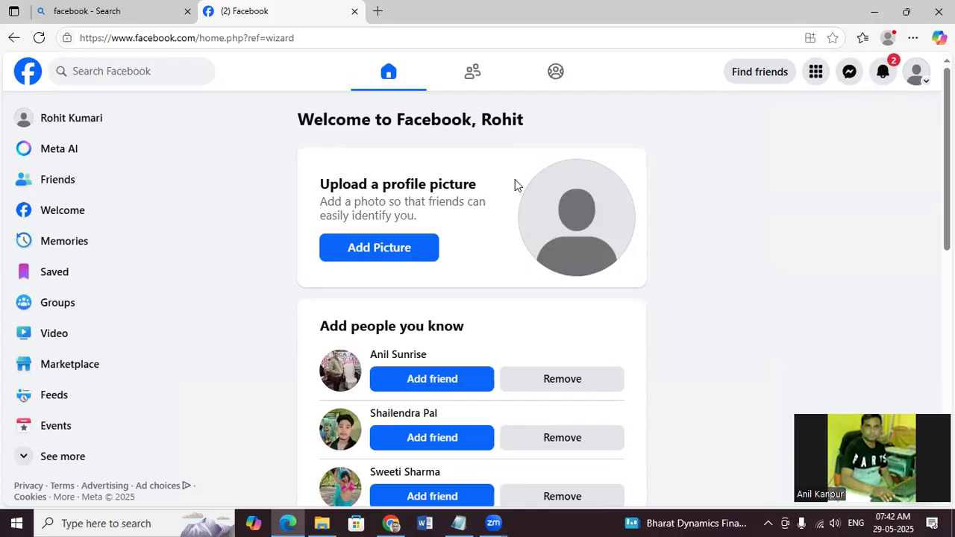
pyautogui.scroll(-1, 386, 330)
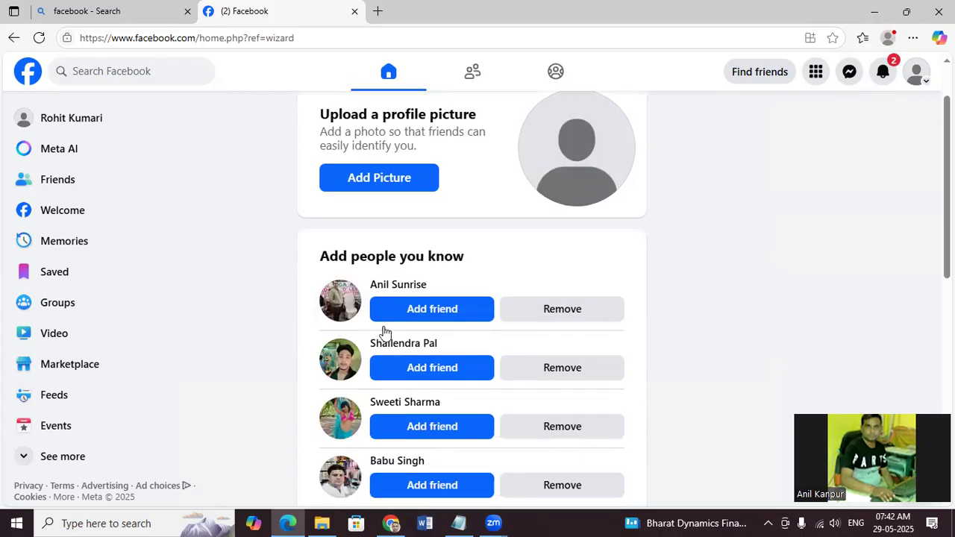
pyautogui.scroll(-2, 390, 273)
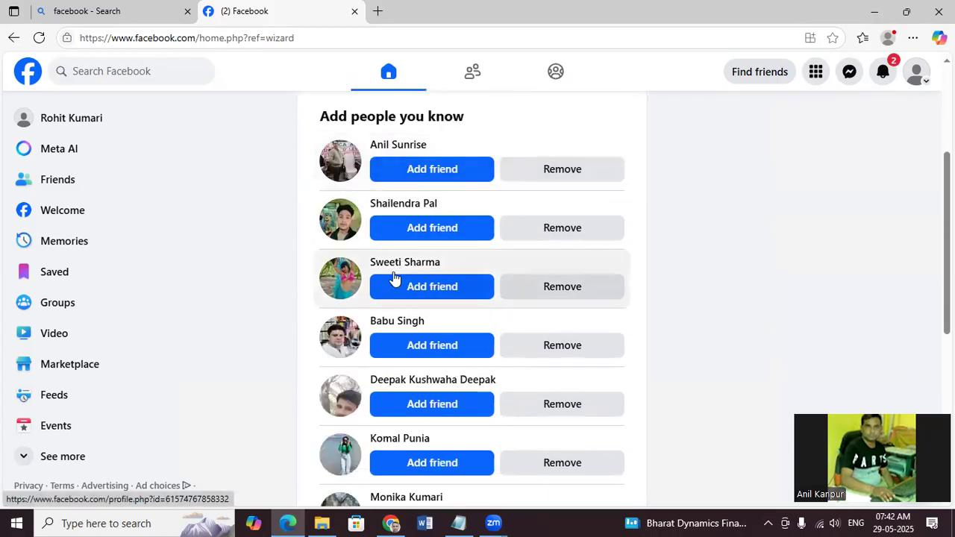
pyautogui.scroll(-5, 393, 278)
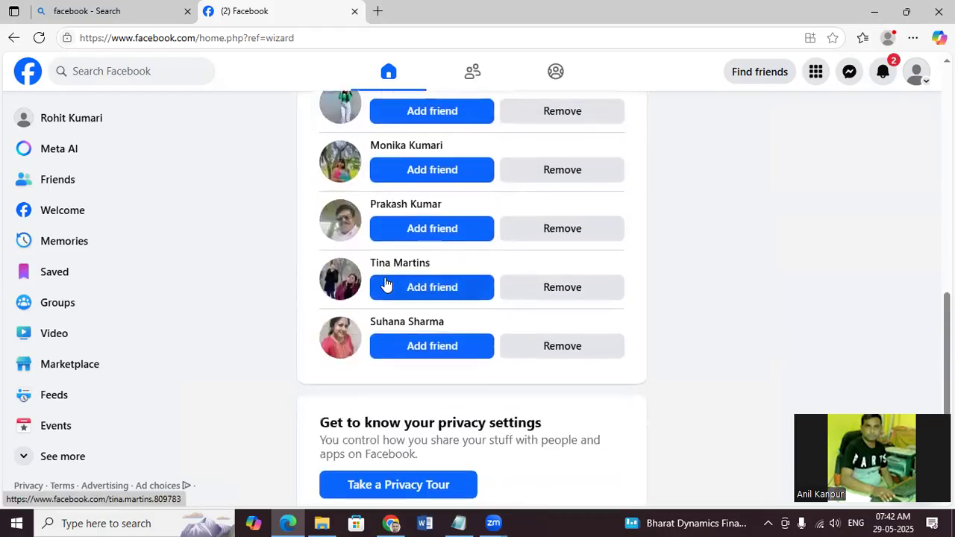
pyautogui.scroll(-1, 385, 284)
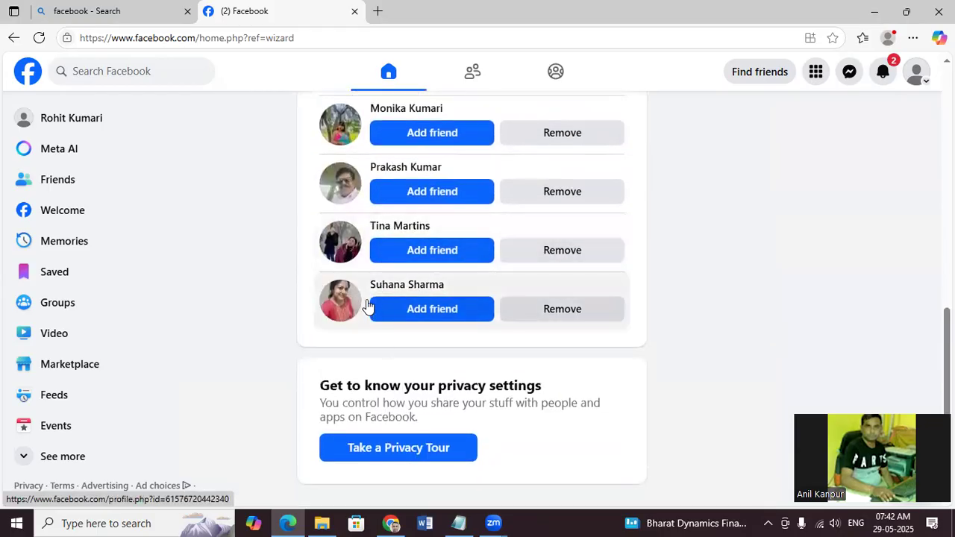
pyautogui.scroll(7, 367, 306)
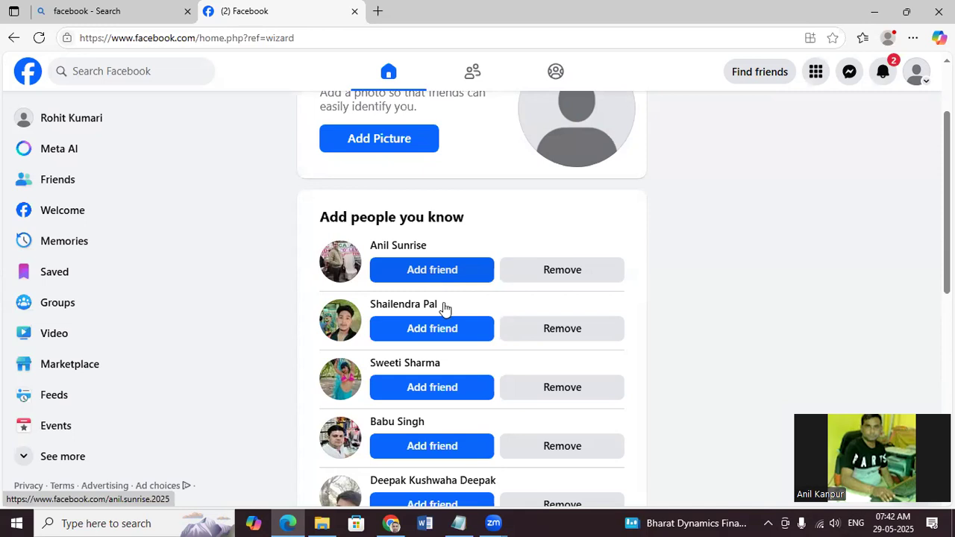
pyautogui.scroll(2, 440, 314)
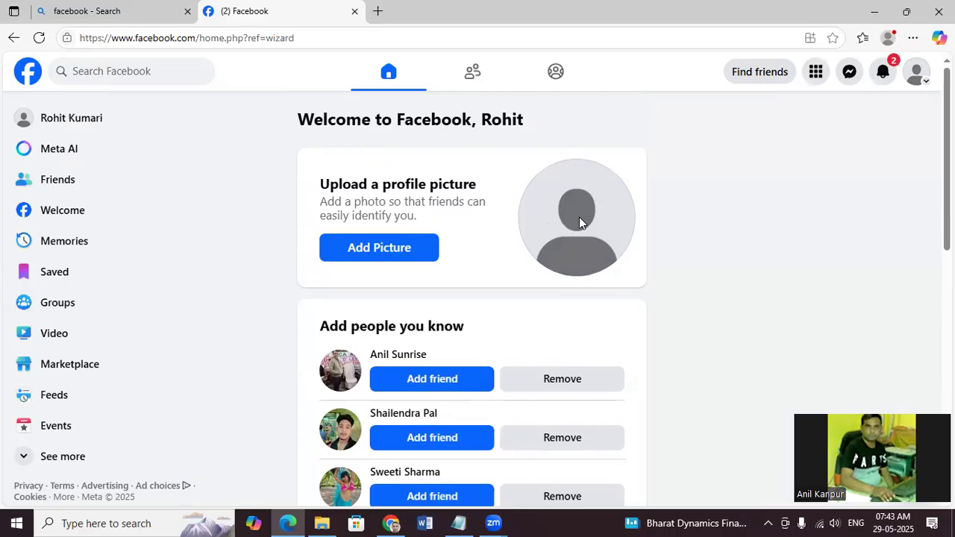
# Upload the images-removebg-preview picture from the computer as the profile photo
pyautogui.click(379, 248)
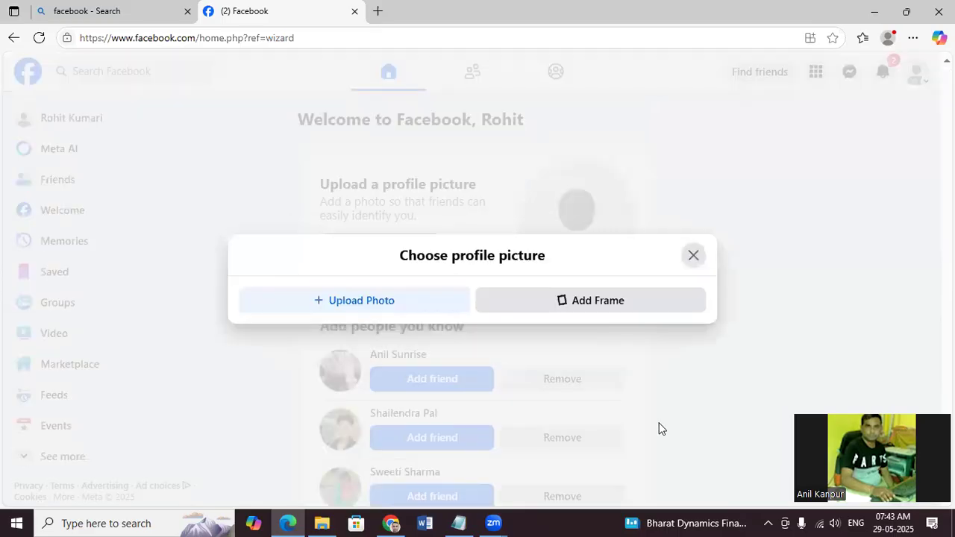
pyautogui.click(380, 301)
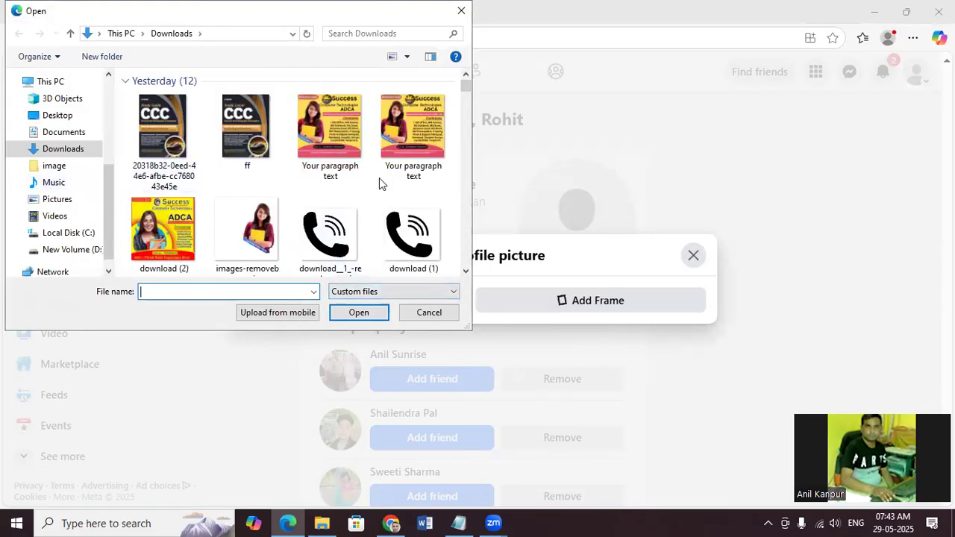
pyautogui.click(246, 233)
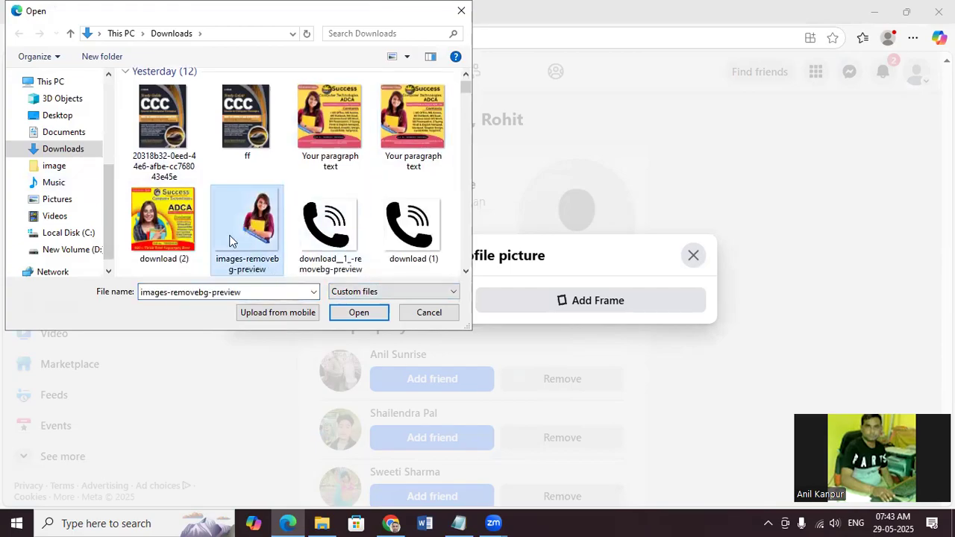
pyautogui.click(358, 313)
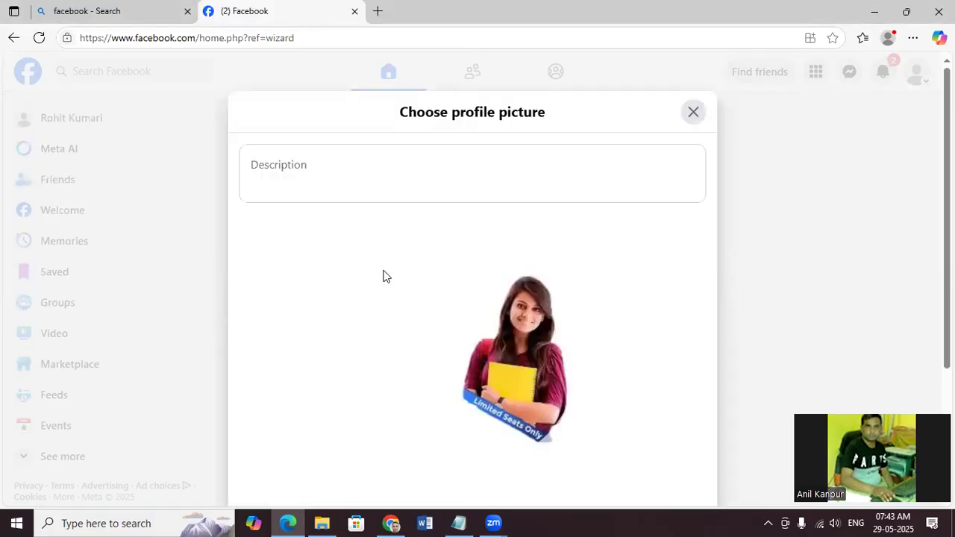
# Enlarge and reposition the photo inside the profile frame, then save it
pyautogui.scroll(-3, 415, 258)
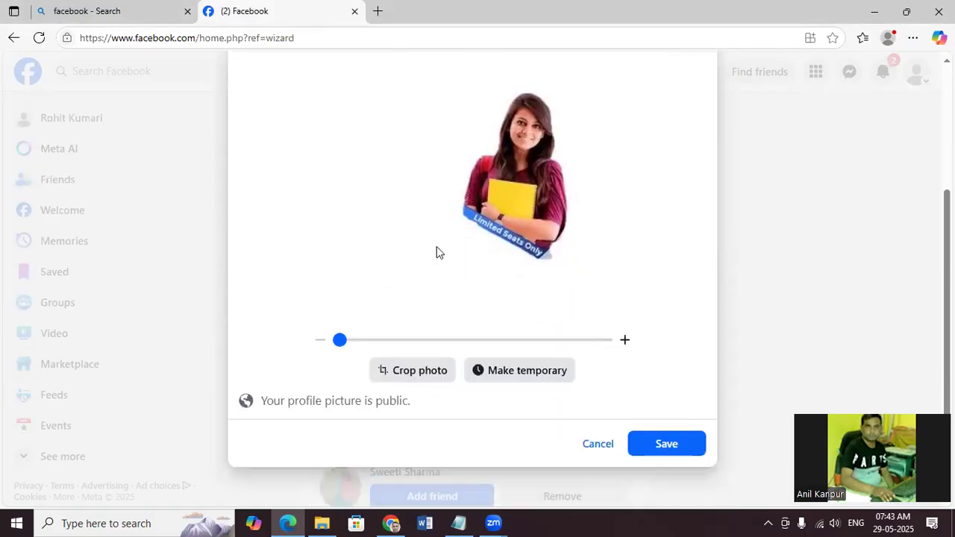
pyautogui.moveTo(339, 342); pyautogui.dragTo(522, 306)
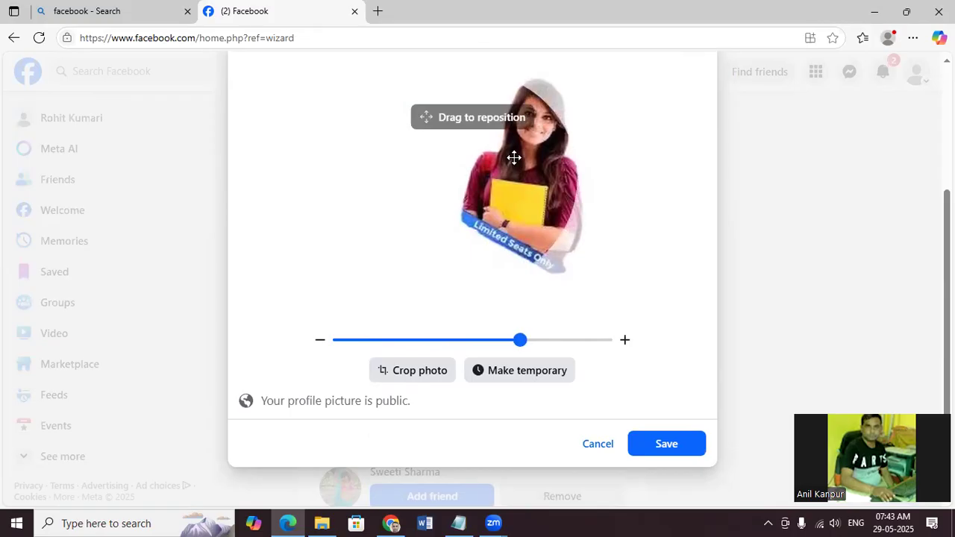
pyautogui.moveTo(513, 156); pyautogui.dragTo(497, 174)
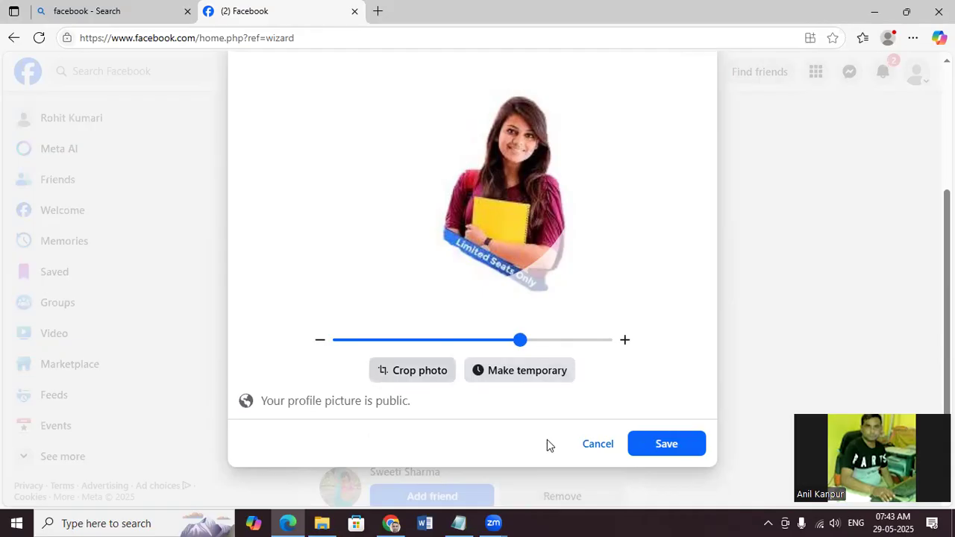
pyautogui.click(676, 446)
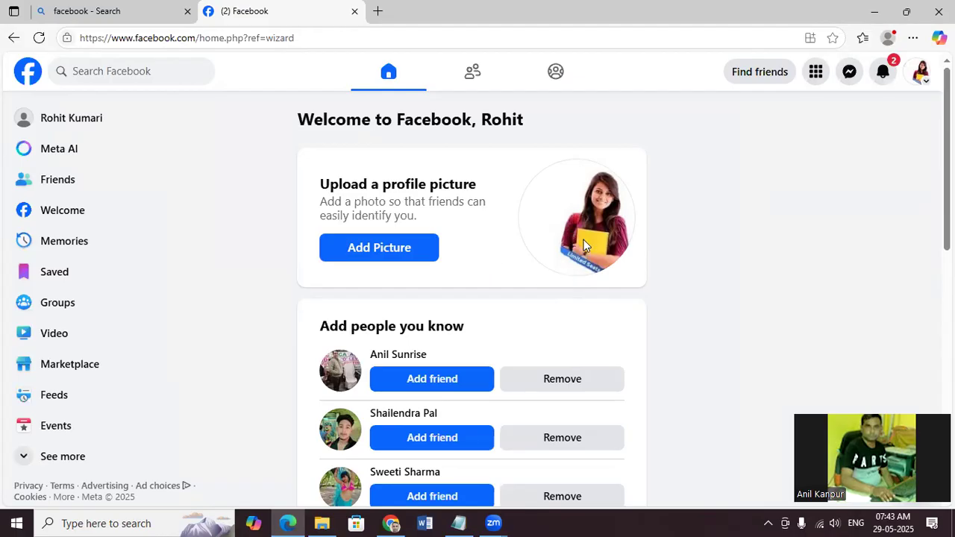
# Expand the left sidebar shortcuts with See more and open the Pages section
pyautogui.scroll(-5, 556, 266)
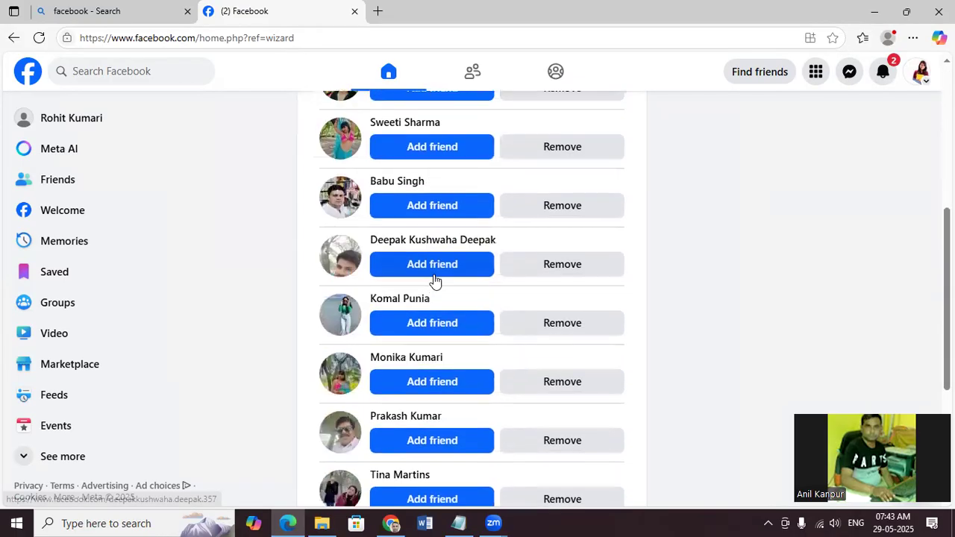
pyautogui.scroll(-3, 441, 279)
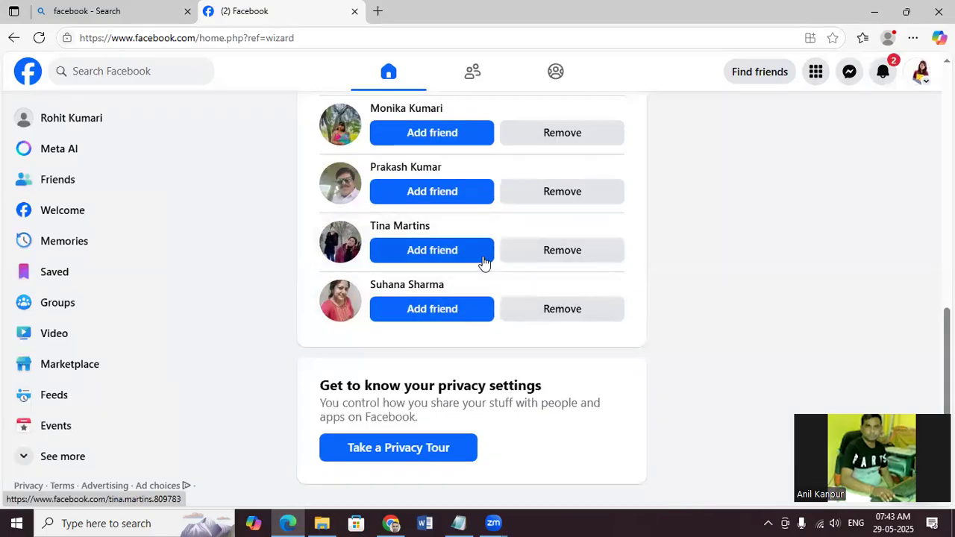
pyautogui.scroll(8, 531, 261)
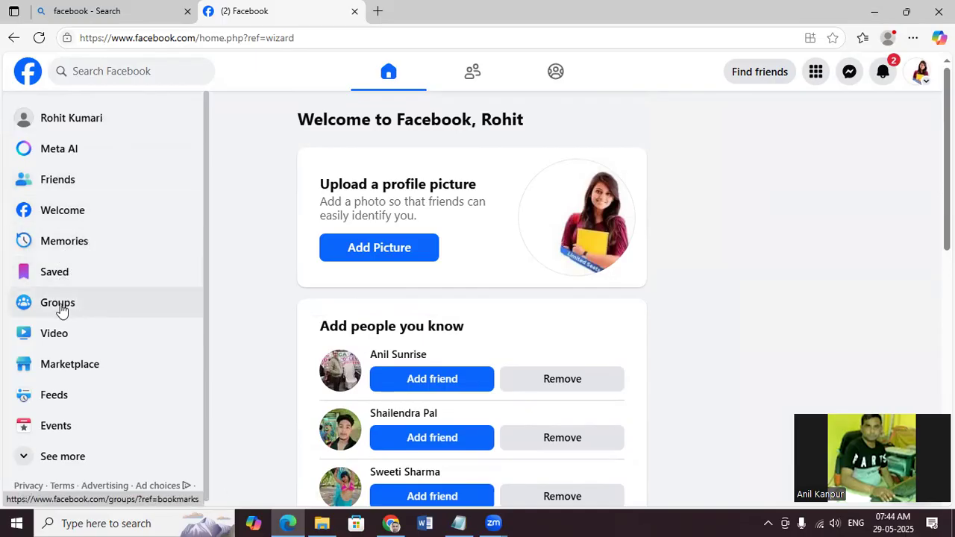
pyautogui.scroll(-1, 79, 420)
pyautogui.click(75, 462)
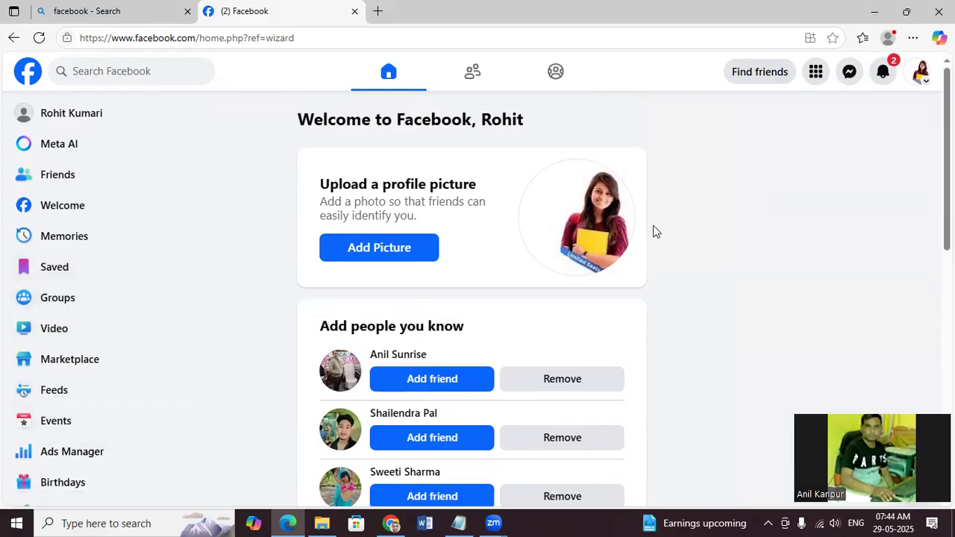
pyautogui.scroll(-3, 580, 204)
pyautogui.scroll(-3, 97, 352)
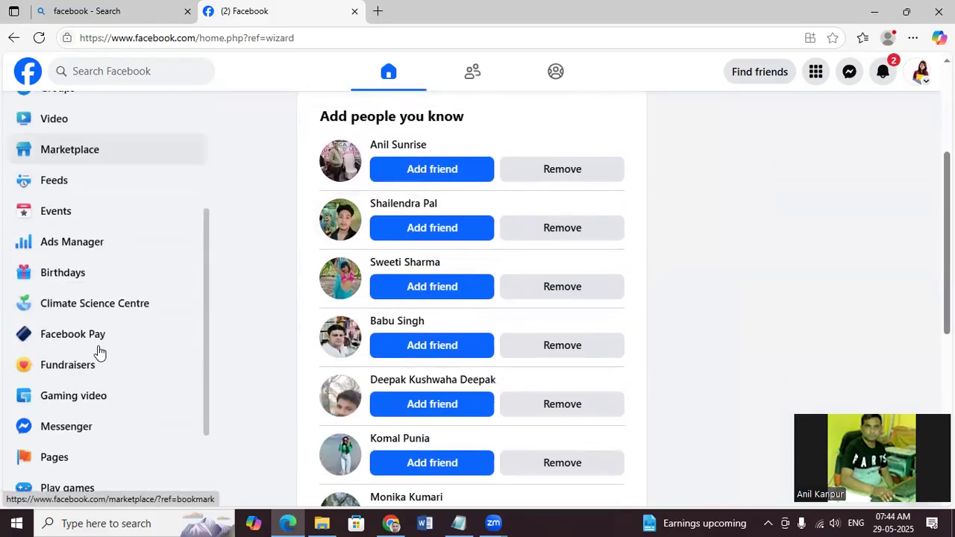
pyautogui.scroll(-2, 99, 351)
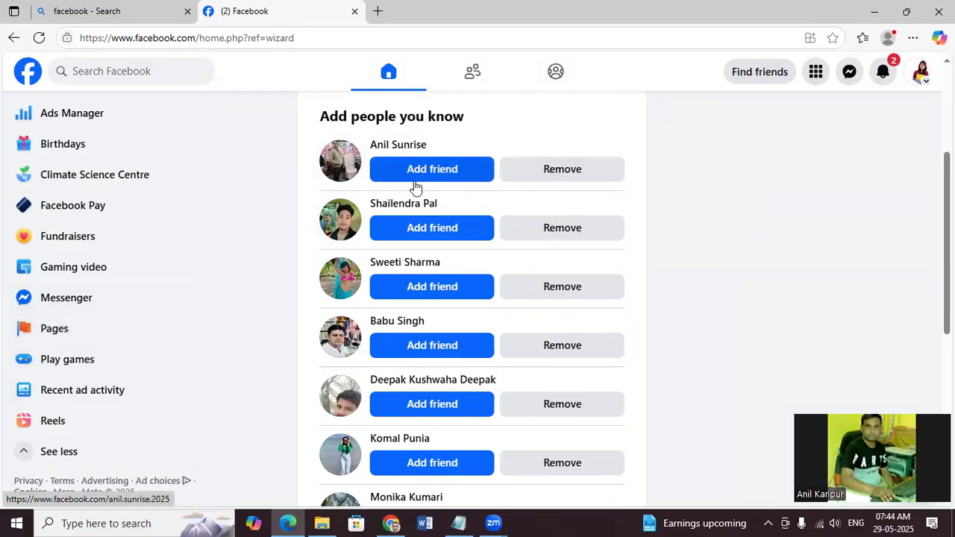
pyautogui.click(83, 333)
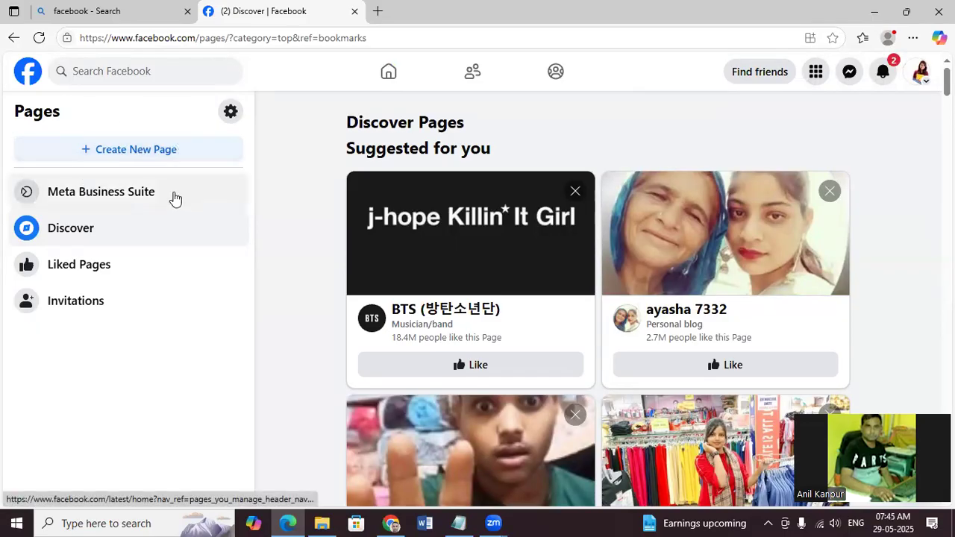
# Choose Create New Page from the Pages sidebar to load the Create a Page form
pyautogui.scroll(-4, 294, 213)
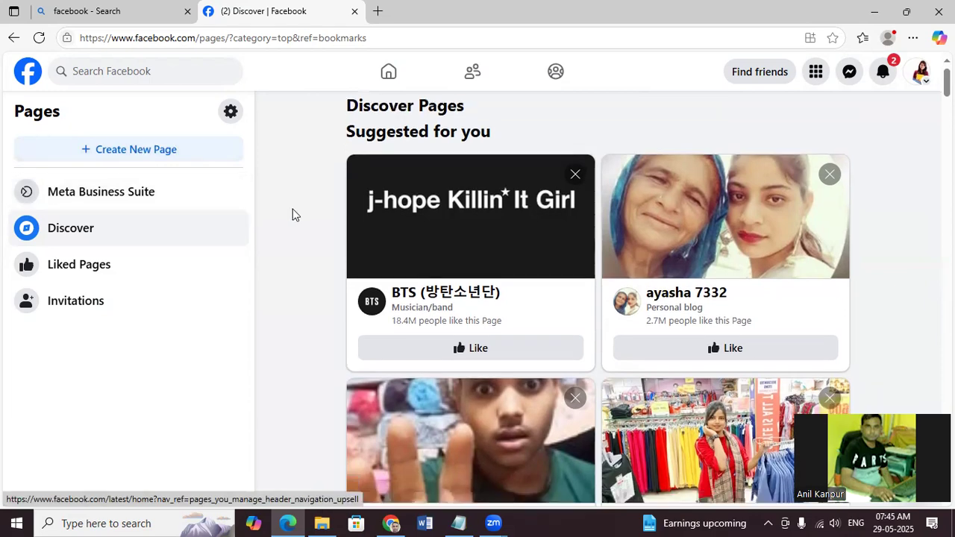
pyautogui.scroll(-4, 453, 256)
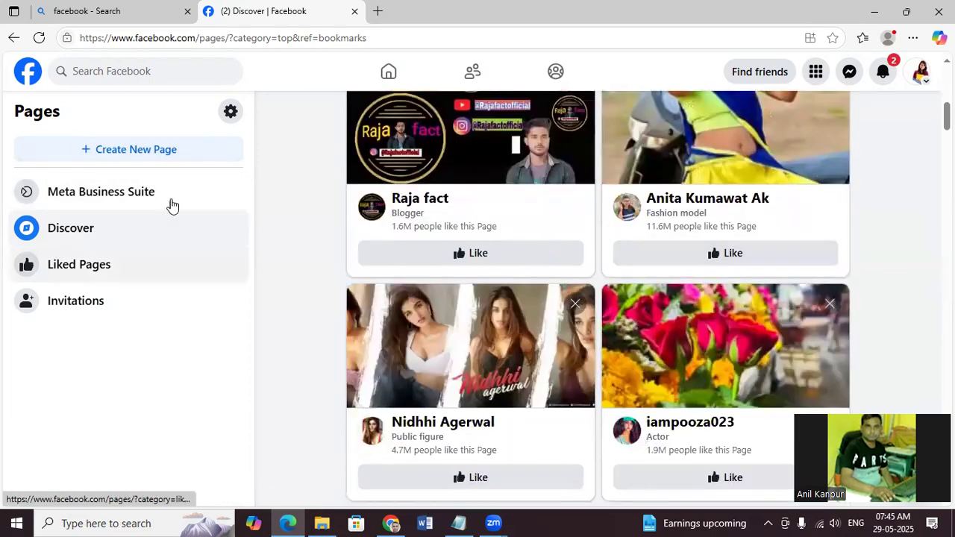
pyautogui.scroll(5, 161, 179)
pyautogui.click(152, 150)
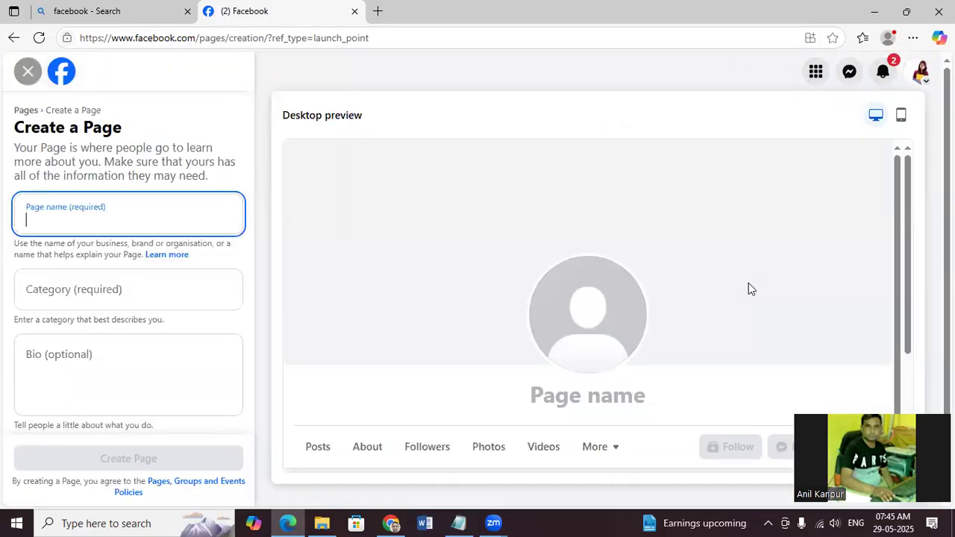
# Enter 'Kanpur Best Property' as the new Page's name
pyautogui.scroll(-1, 746, 290)
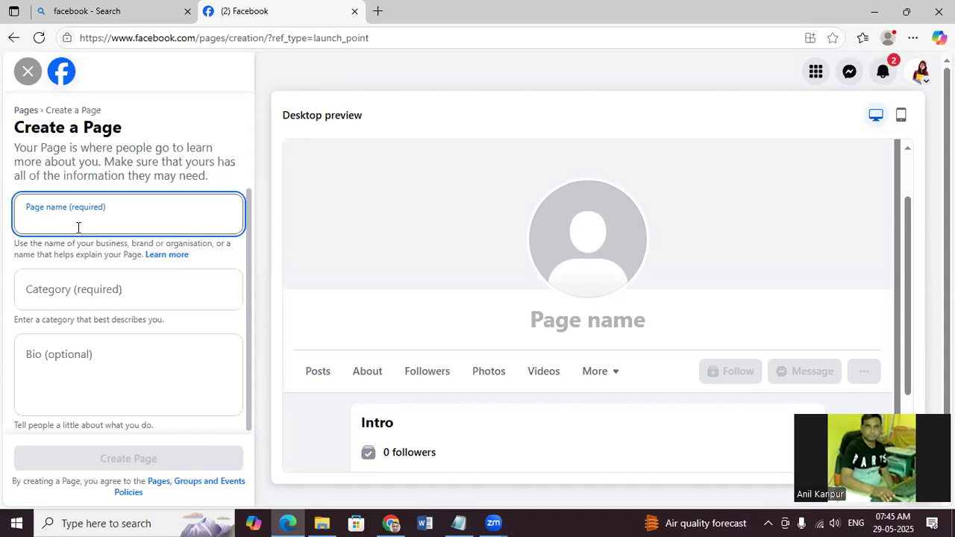
pyautogui.write('Kanpur')
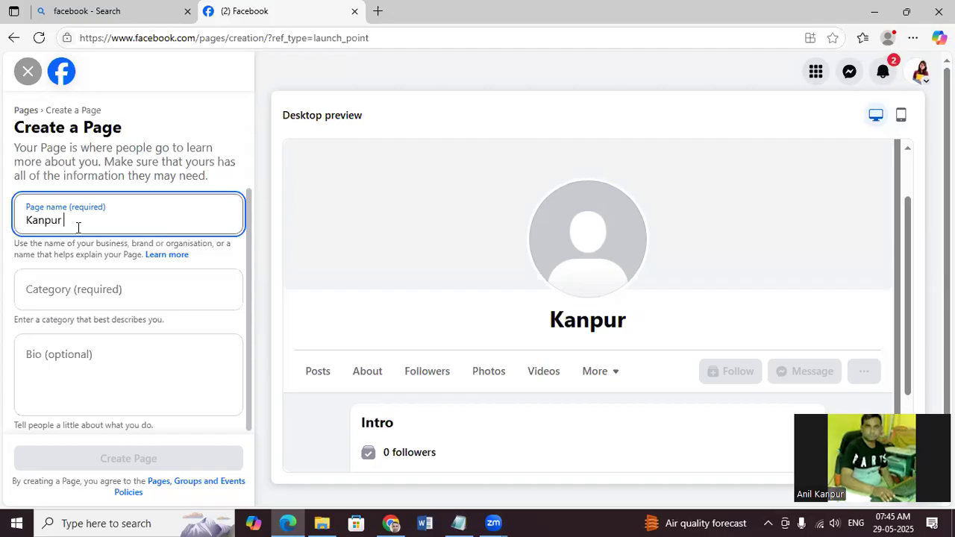
pyautogui.write('Best ')
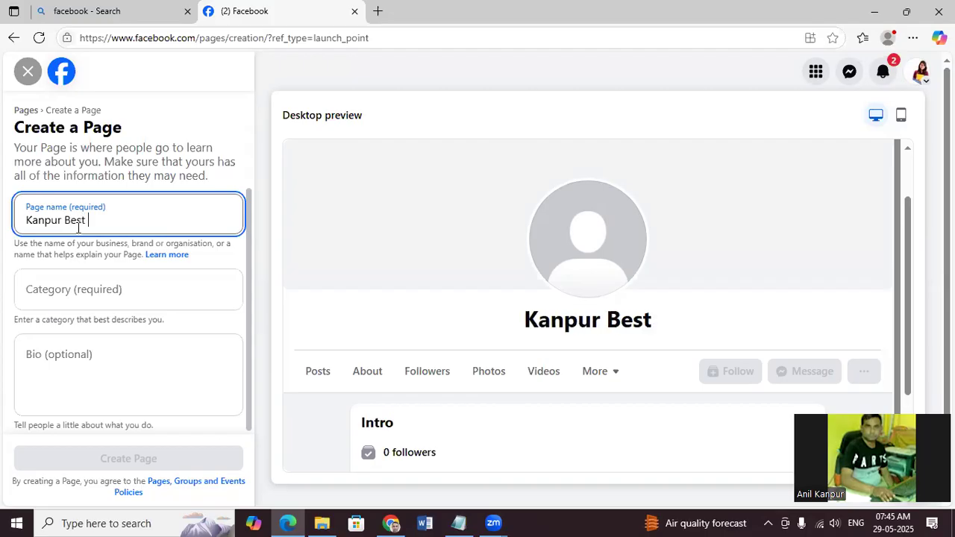
pyautogui.write('Prop')
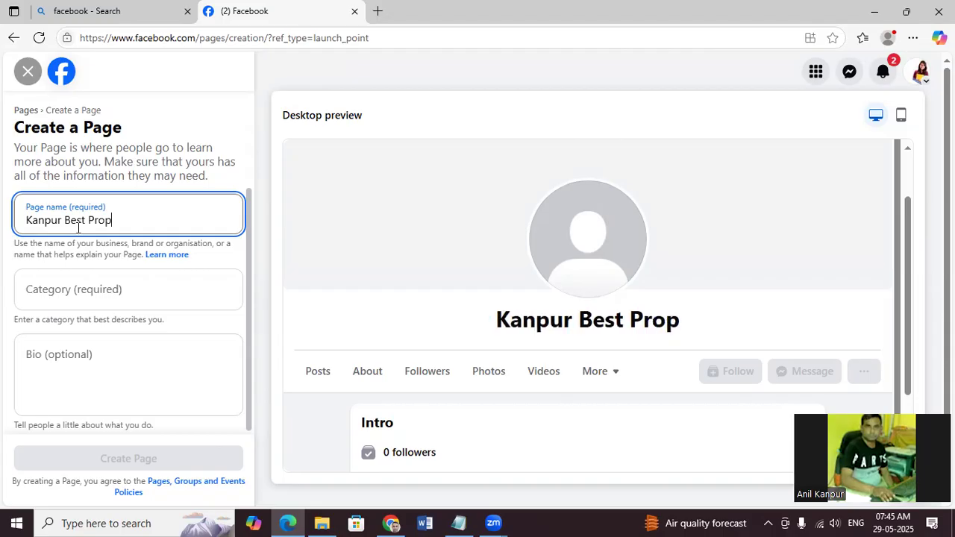
pyautogui.write('erty')
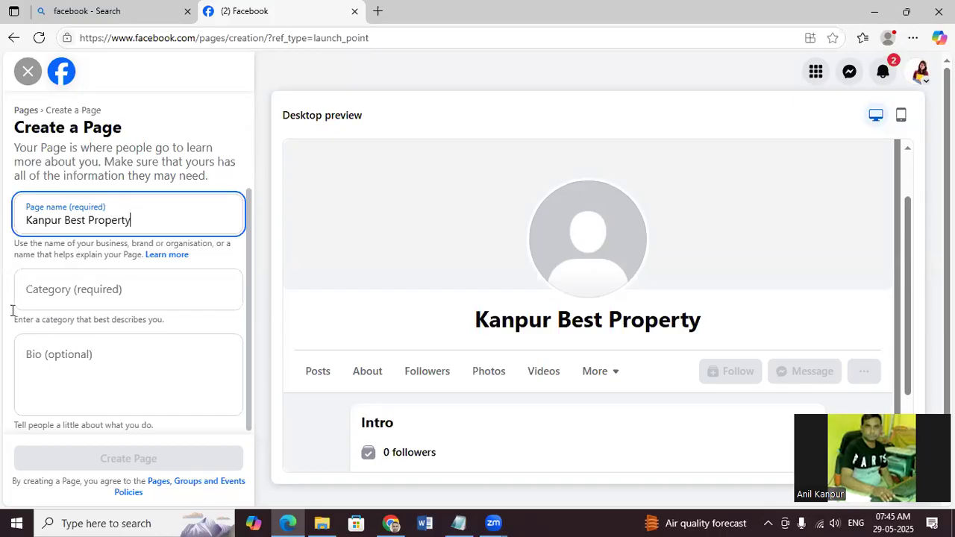
# Search 'Real' and pick Property service as the Page's category
pyautogui.click(165, 299)
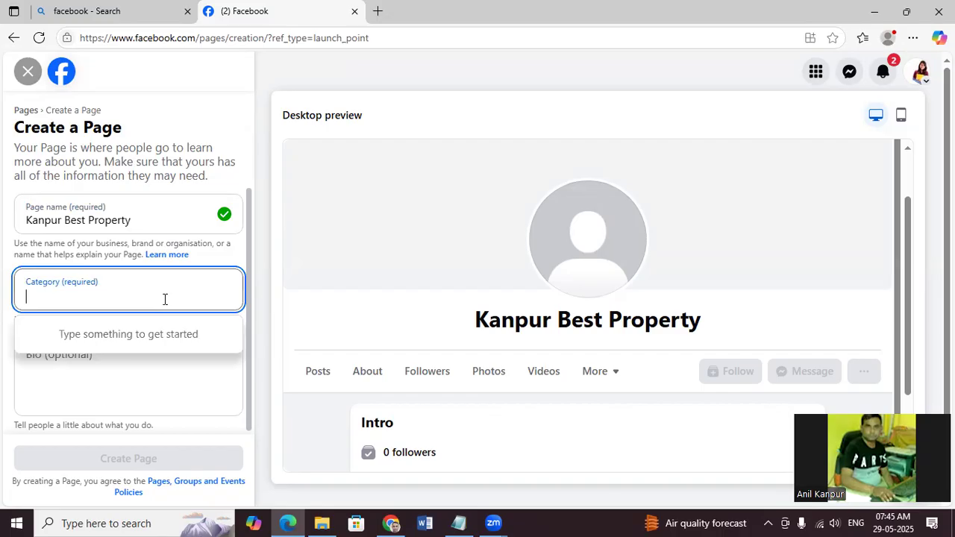
pyautogui.write('Real')
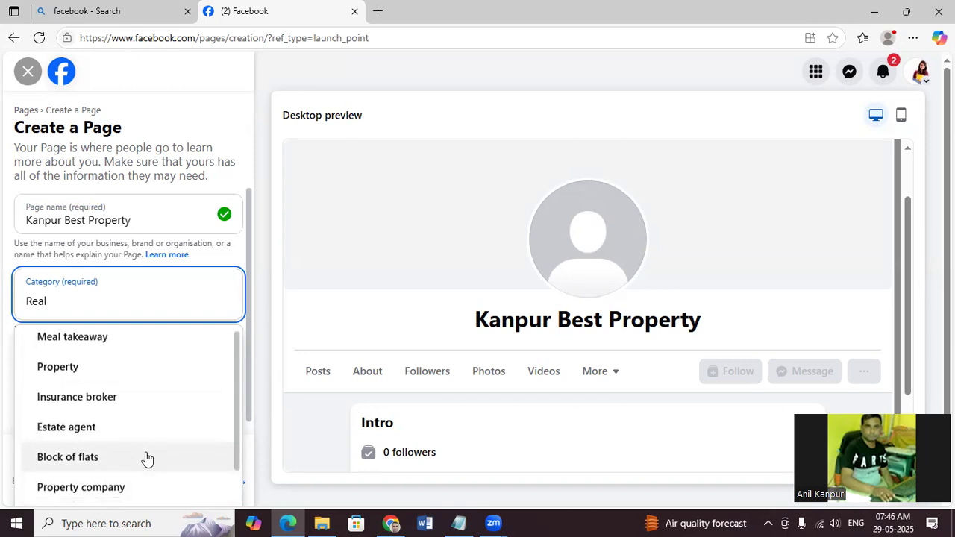
pyautogui.scroll(-2, 142, 452)
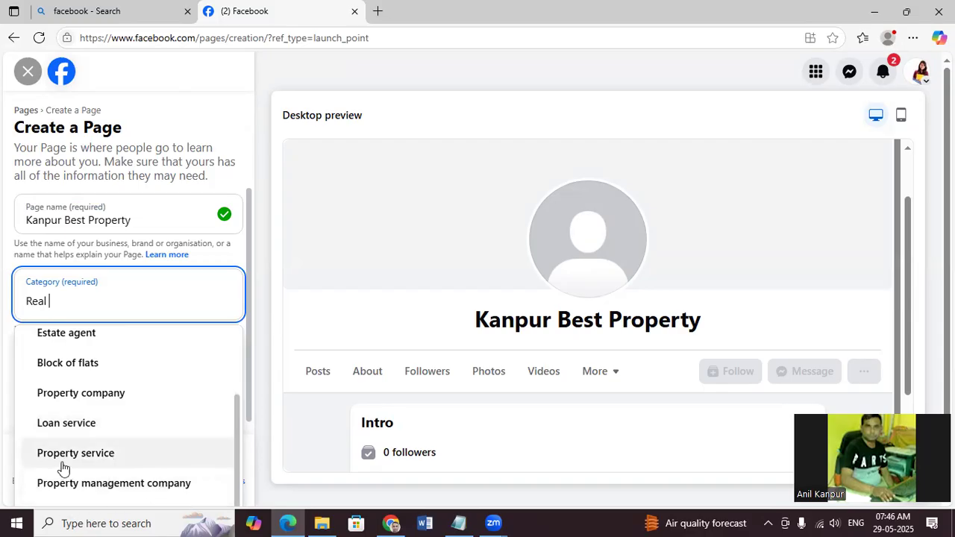
pyautogui.click(115, 453)
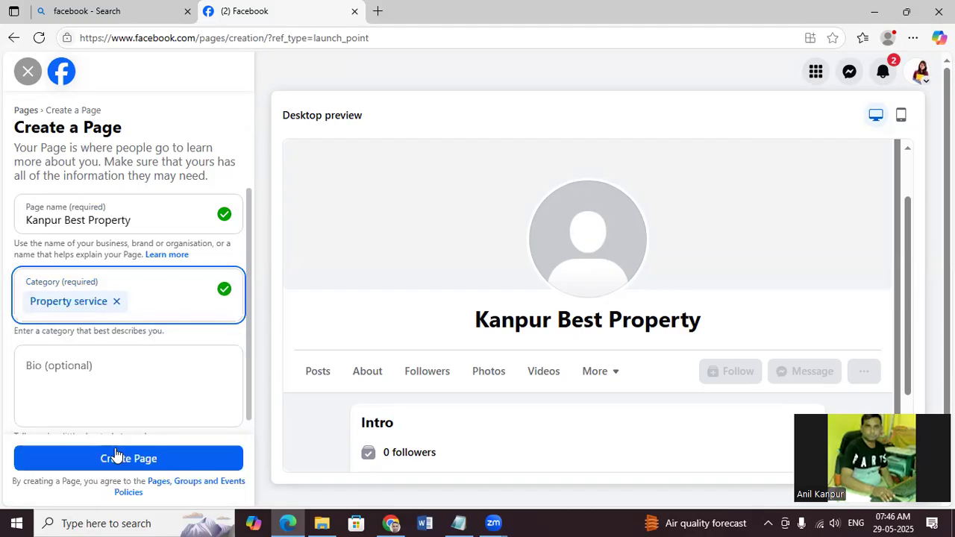
pyautogui.click(157, 301)
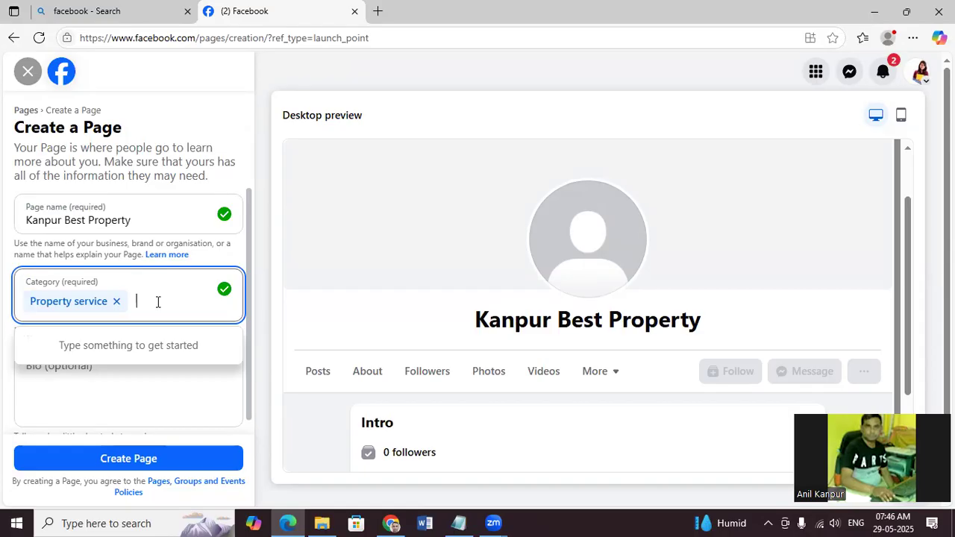
pyautogui.write('p')
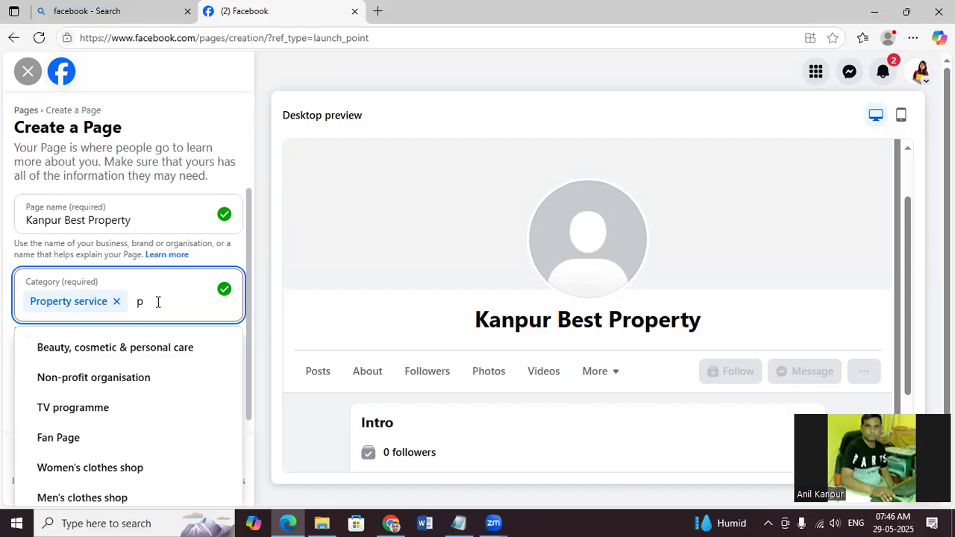
pyautogui.press('BackSpace')
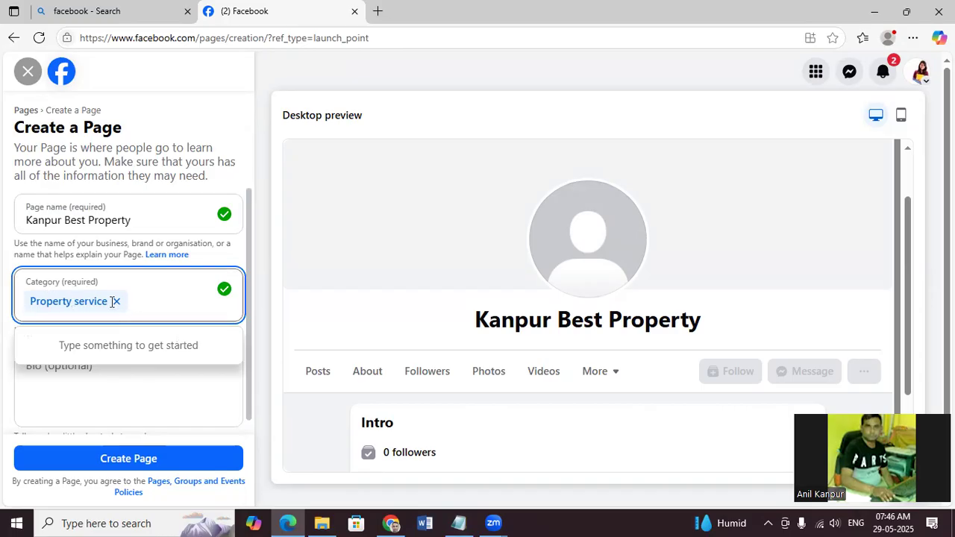
pyautogui.click(169, 339)
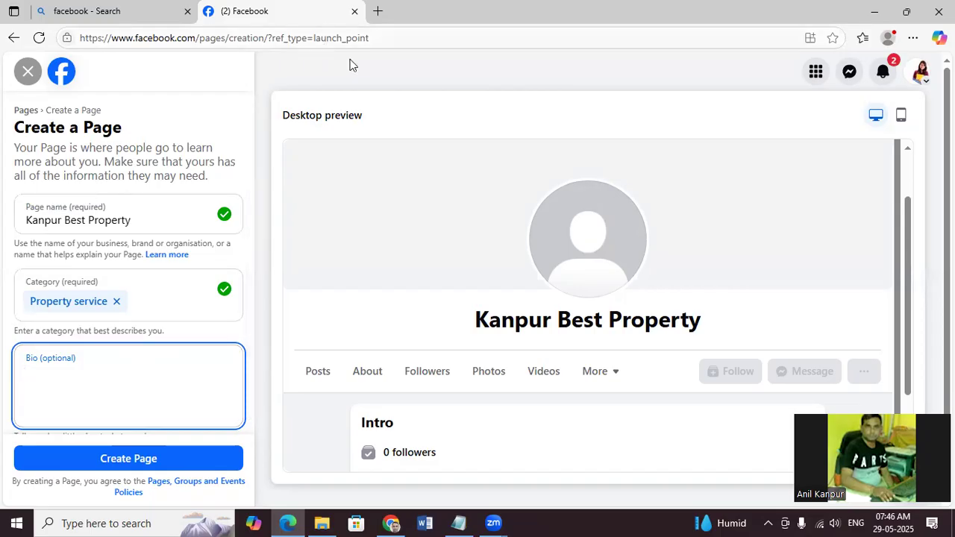
# Open chatgpt.com in a new tab of the other browser
pyautogui.click(378, 12)
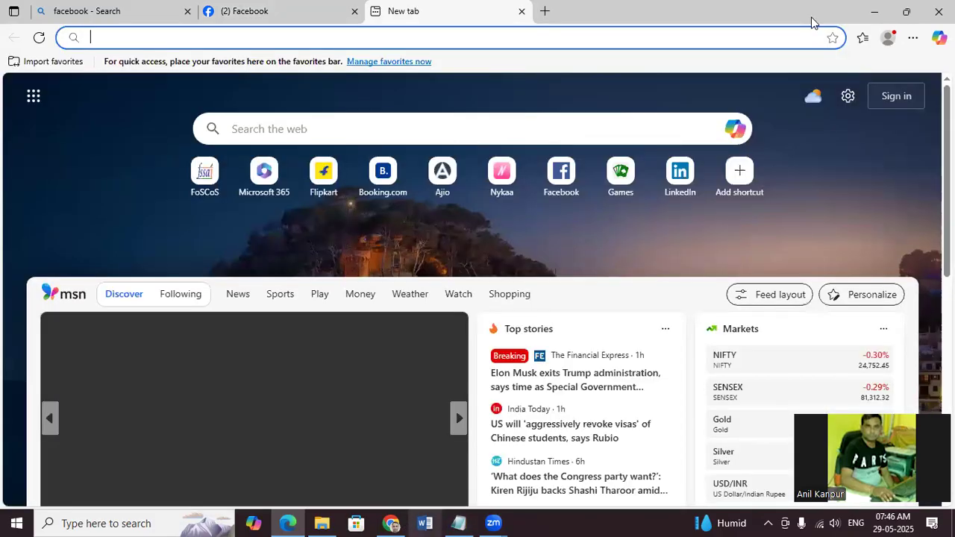
pyautogui.hotkey('alt', 'Tab')
pyautogui.hotkey('ctrl', 't')
pyautogui.write('ch')
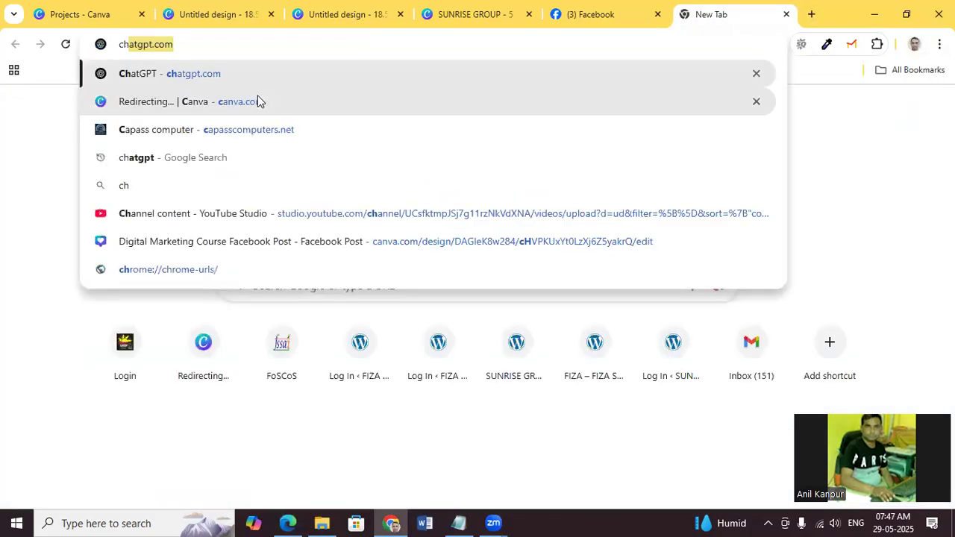
pyautogui.write('at')
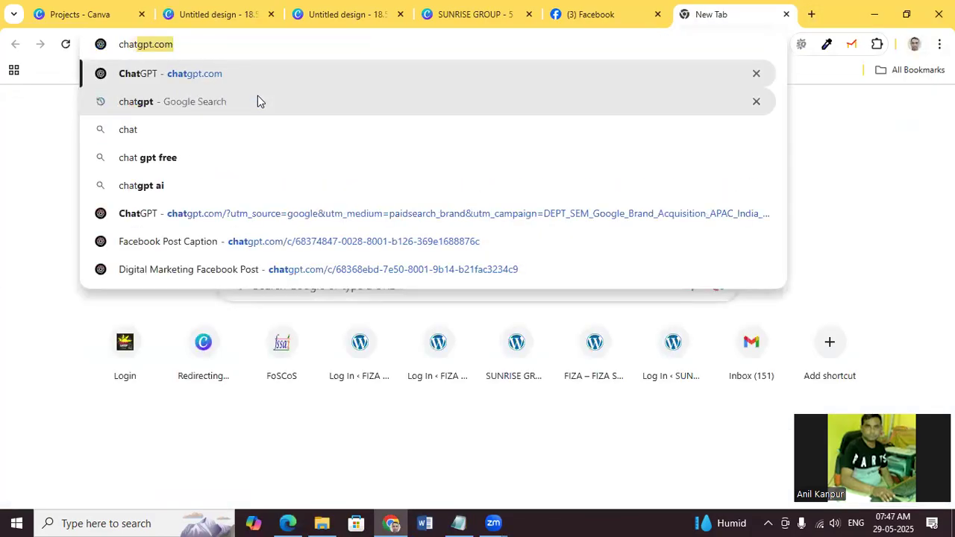
pyautogui.press('Right')
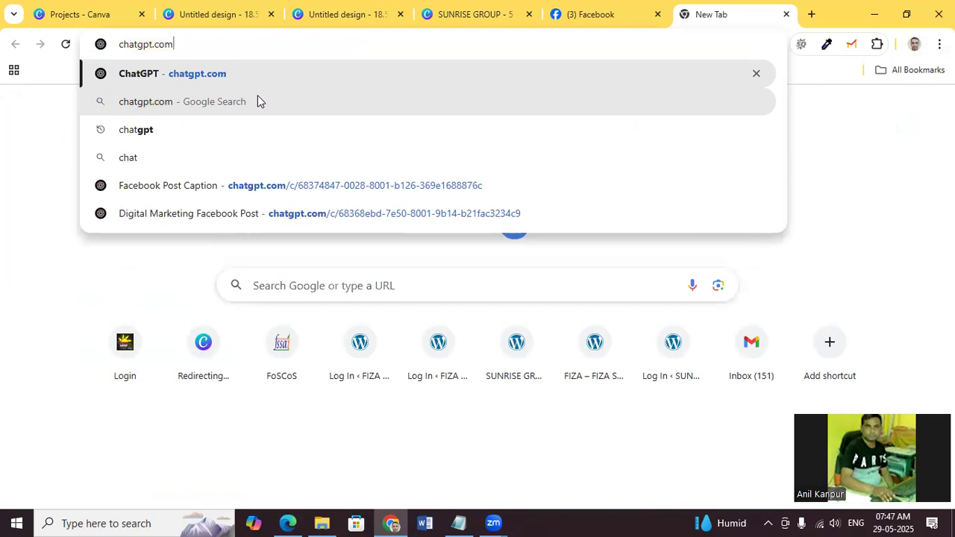
pyautogui.press('Return')
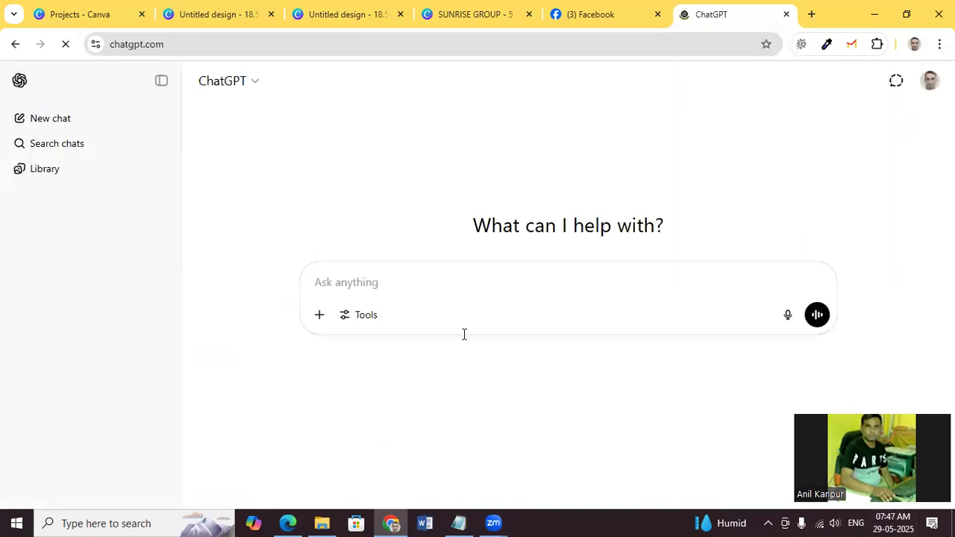
# Ask ChatGPT 'Kanpur Best Property ke liye facebook page ka attractive bio likho'
pyautogui.click(384, 281)
pyautogui.write('Kanpur')
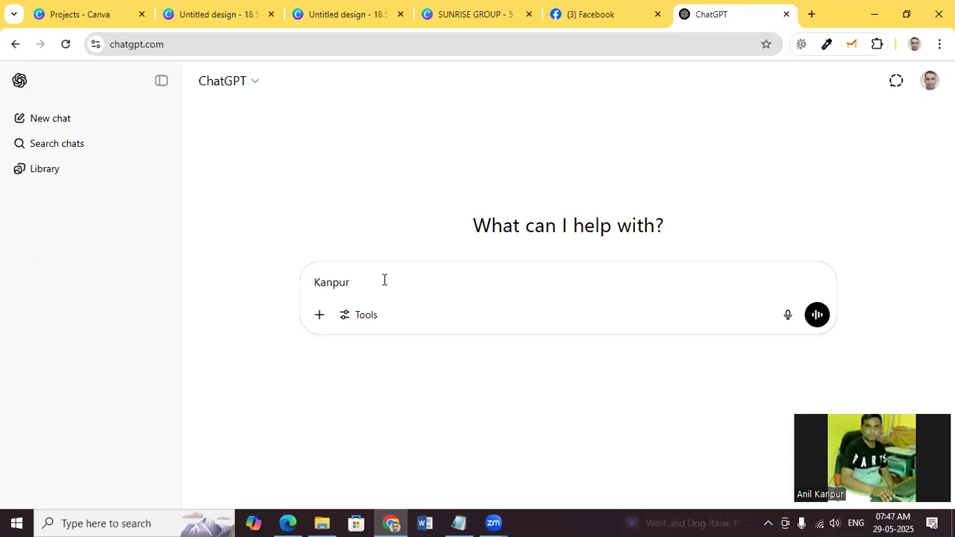
pyautogui.write('Bes')
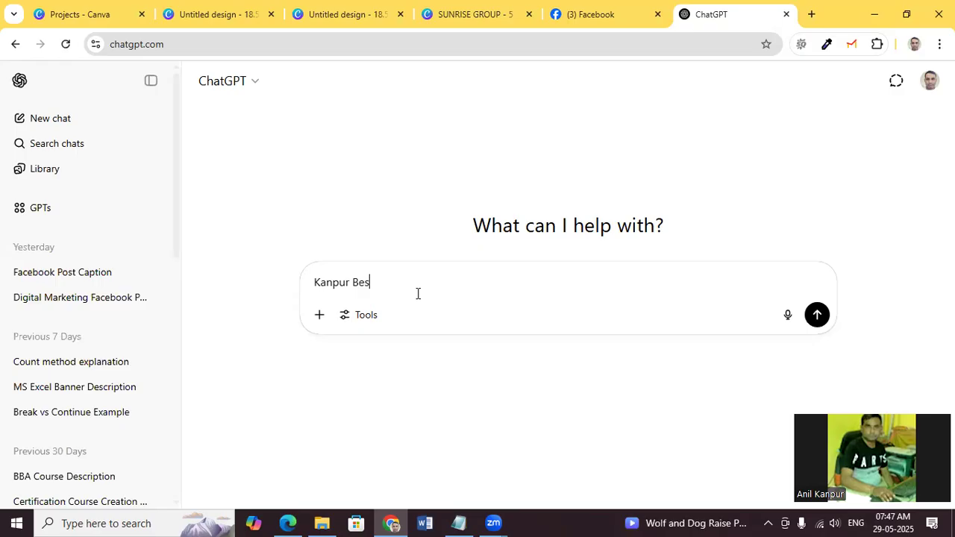
pyautogui.write('t P')
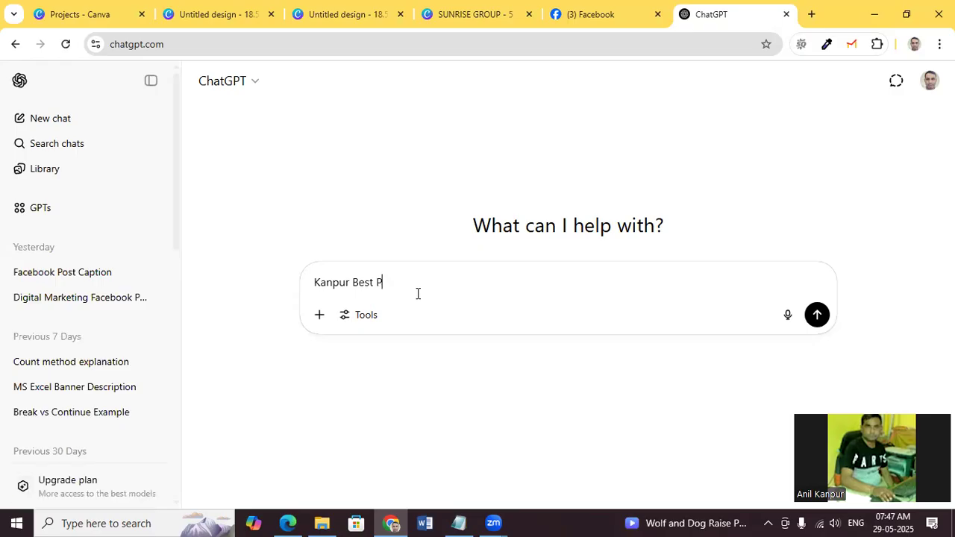
pyautogui.write('ropert ')
pyautogui.write('y ko see')
pyautogui.write('l karane ke liye')
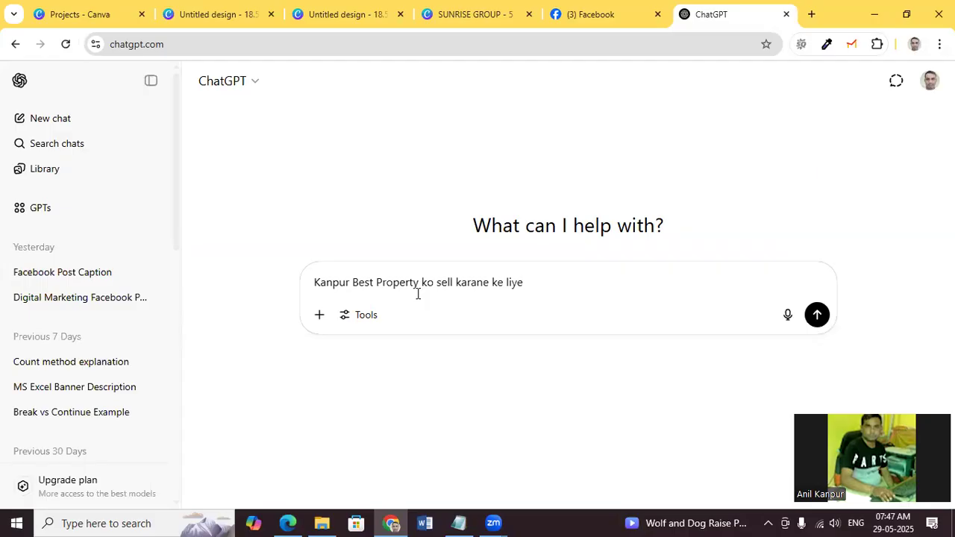
pyautogui.hotkey('ctrl', 'shift', 'Left')
pyautogui.hotkey('ctrl', 'shift', 'Left')
pyautogui.hotkey('ctrl', 'shift', 'Left')
pyautogui.hotkey('ctrl', 'shift', 'Left')
pyautogui.hotkey('ctrl', 'shift', 'Left')
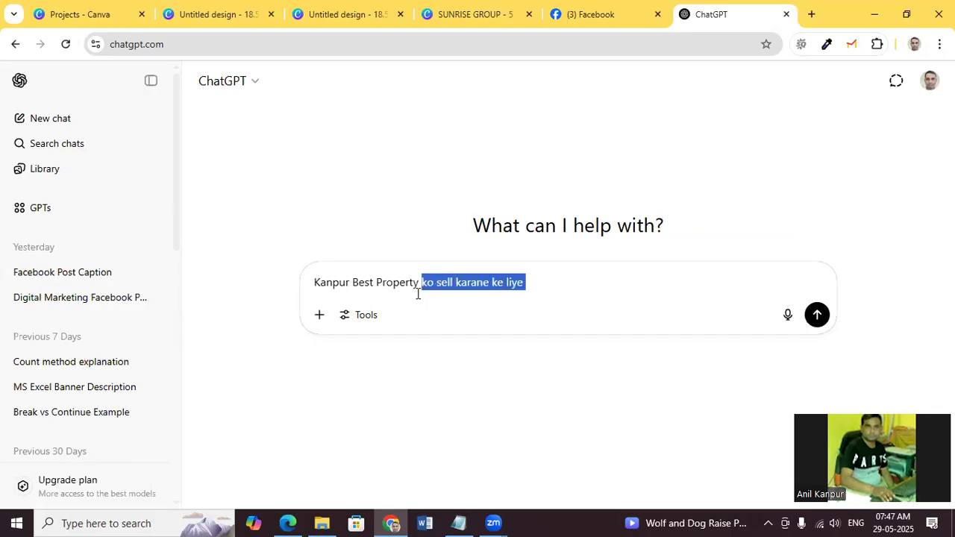
pyautogui.write('ke liye')
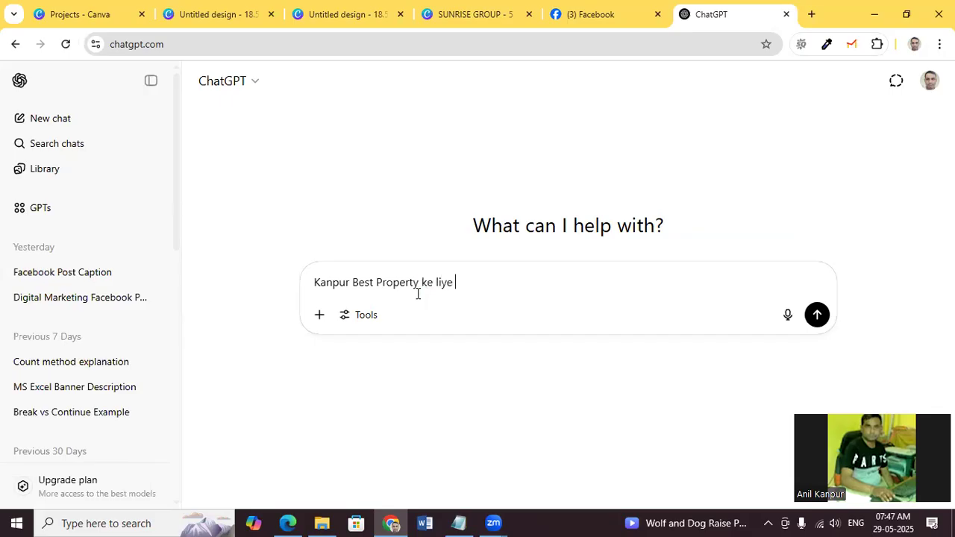
pyautogui.write(' facebook page ke')
pyautogui.press('BackSpace')
pyautogui.press('BackSpace')
pyautogui.write('a attra')
pyautogui.press('BackSpace')
pyautogui.write('ractive bi')
pyautogui.write('p')
pyautogui.write(' li')
pyautogui.write('ko')
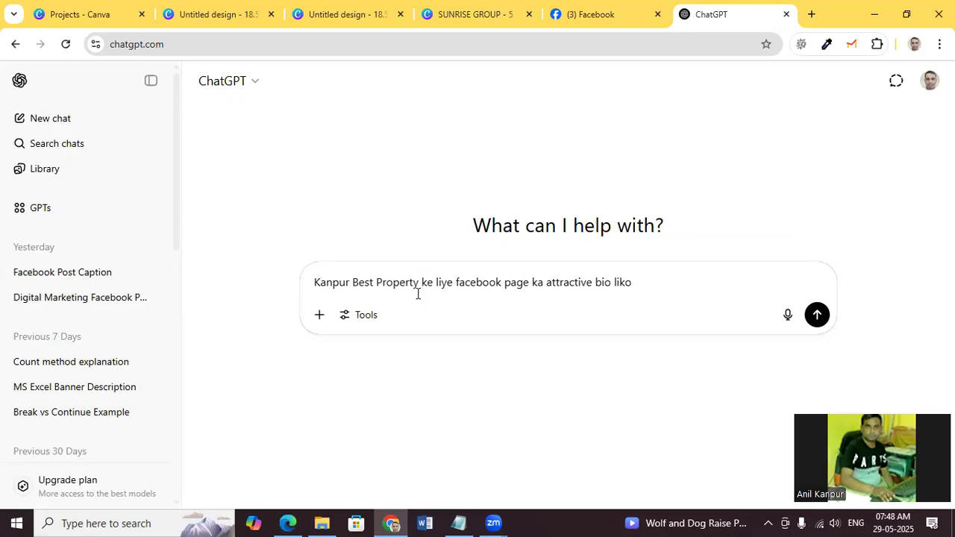
pyautogui.write('ho')
pyautogui.press('Return')
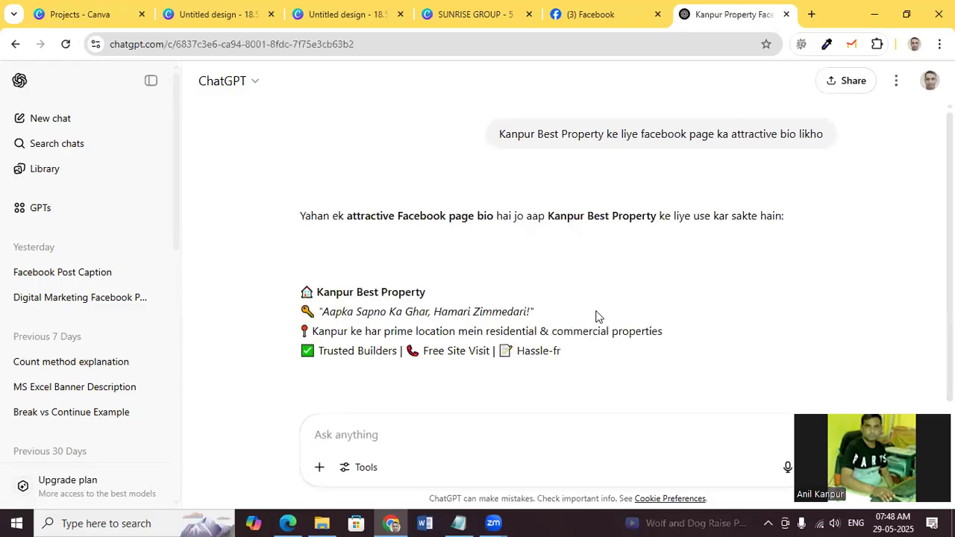
# Scroll the reply and select the five Kanpur Best Property bio lines
pyautogui.scroll(-1, 755, 303)
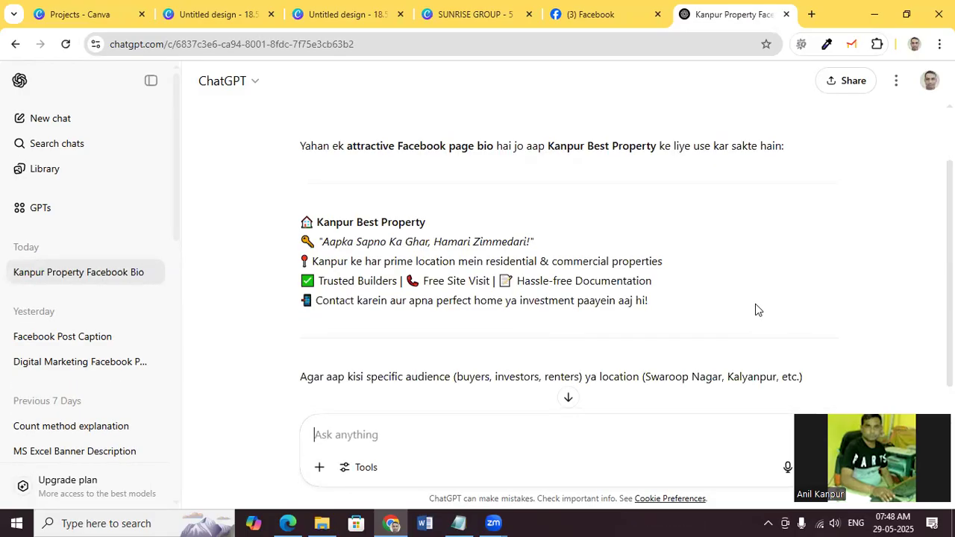
pyautogui.scroll(-1, 772, 309)
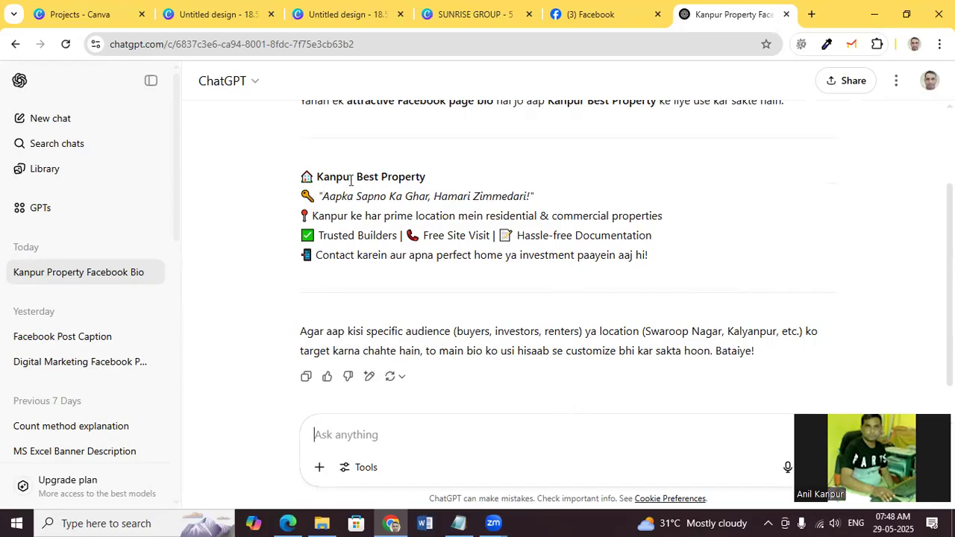
pyautogui.scroll(1, 313, 209)
pyautogui.scroll(-1, 367, 261)
pyautogui.moveTo(287, 176); pyautogui.dragTo(666, 270)
pyautogui.hotkey('ctrl', 'c')
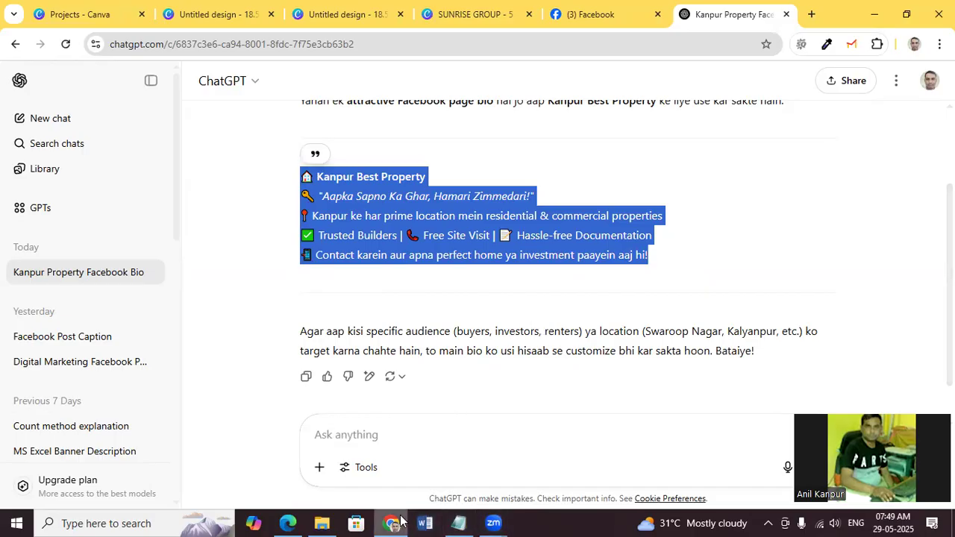
# Paste the copied Kanpur Best Property bio into a new untitled Notepad document
pyautogui.click(459, 522)
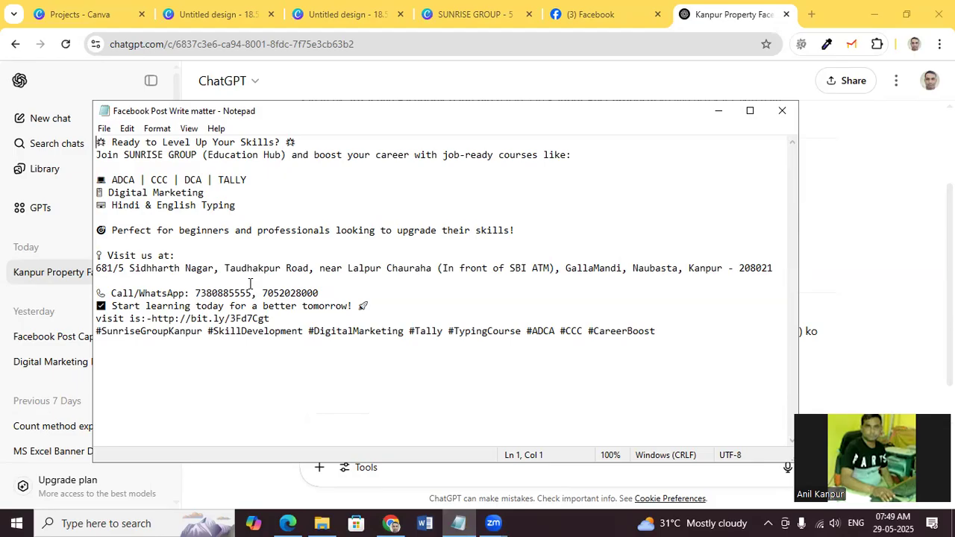
pyautogui.hotkey('ctrl', 'n')
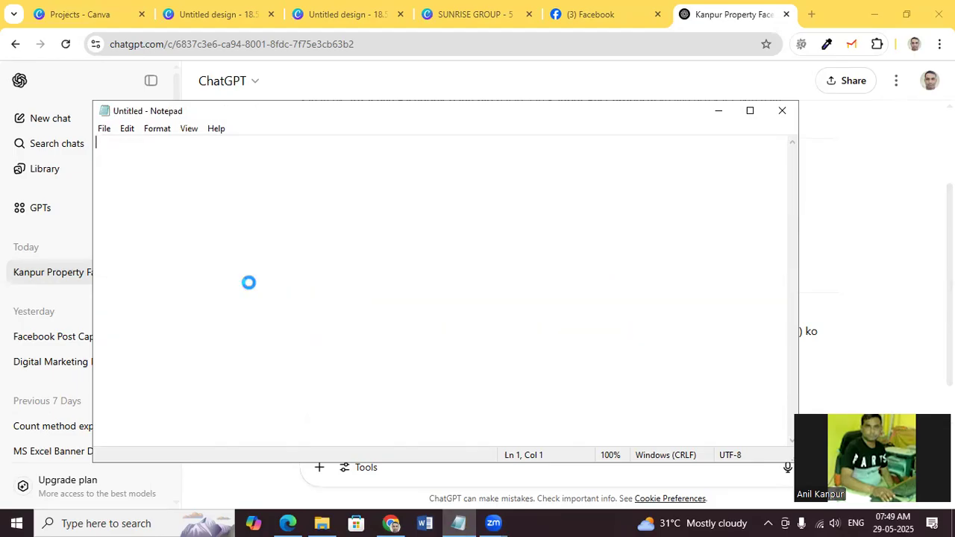
pyautogui.write('🏠 Kanpur Best Property 🔑 "Aapka Sapno Ka Ghar, Hamari Zimmedari!" 📍 Kanpur ke har prime location mein residential & commercial properties ✅ Trusted Builders | 📞 Free Site Visit | 📑 Hassle-free Documentation 📲 Contact karein aur apna perfect home ya investment paayein aaj hi!')
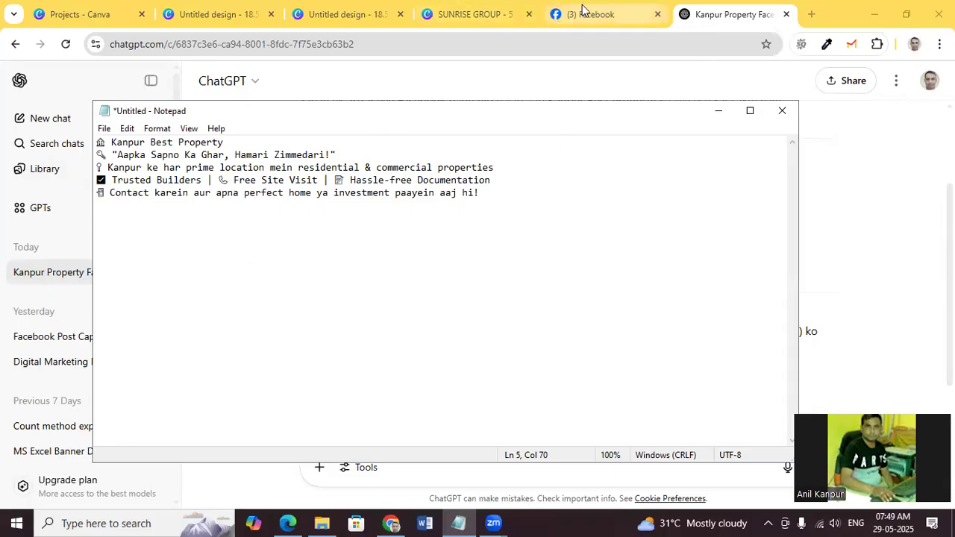
pyautogui.click(553, 20)
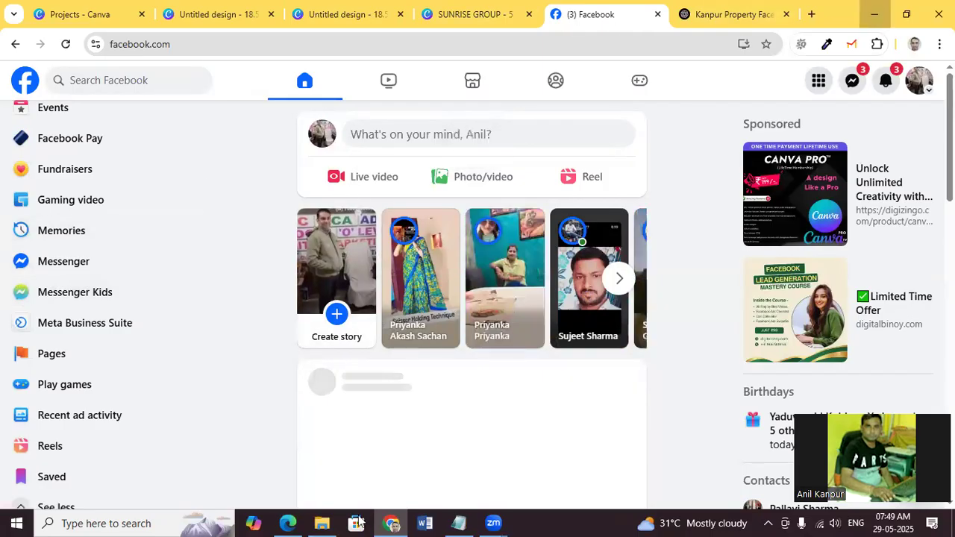
# Paste the Kanpur Best Property bio into the Bio field of Edge's Create a Page form
pyautogui.click(876, 17)
pyautogui.click(287, 523)
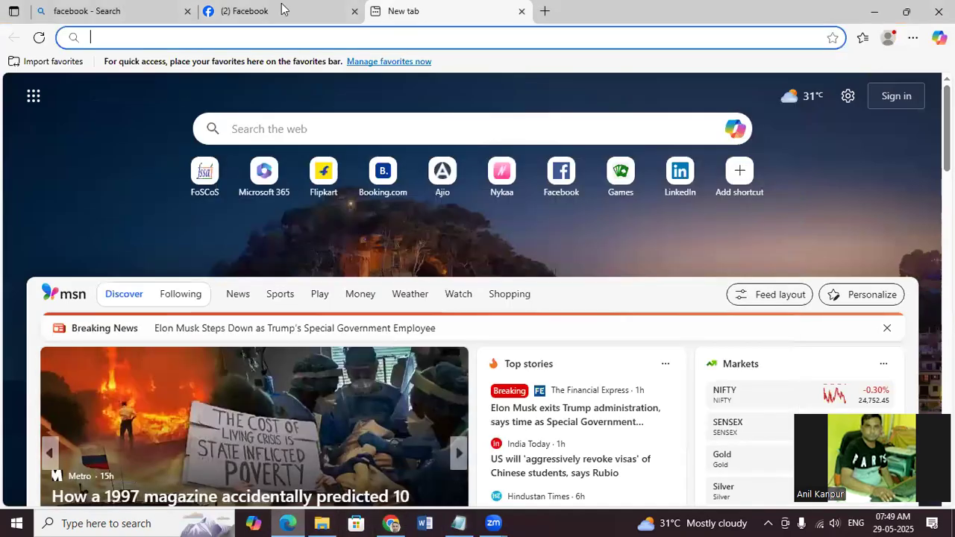
pyautogui.click(281, 11)
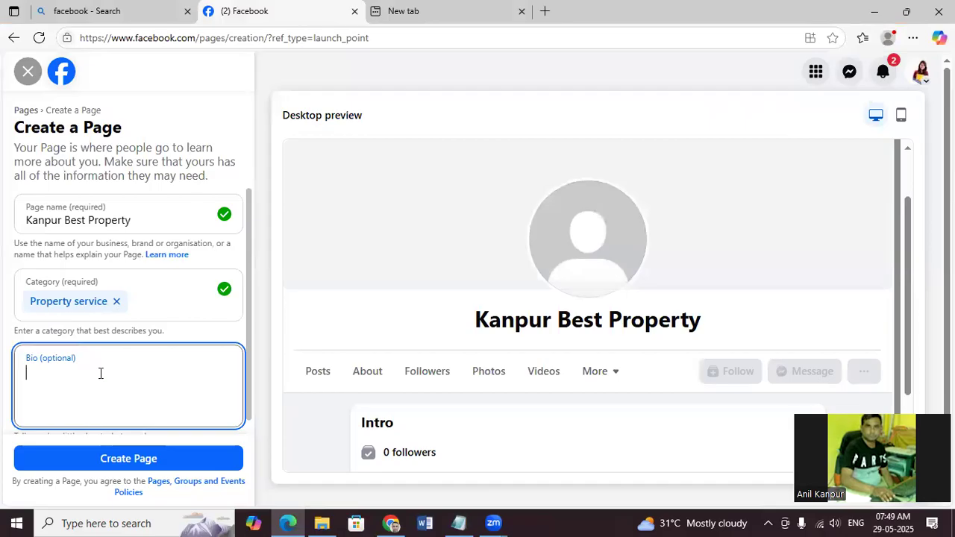
pyautogui.hotkey('ctrl', 'v')
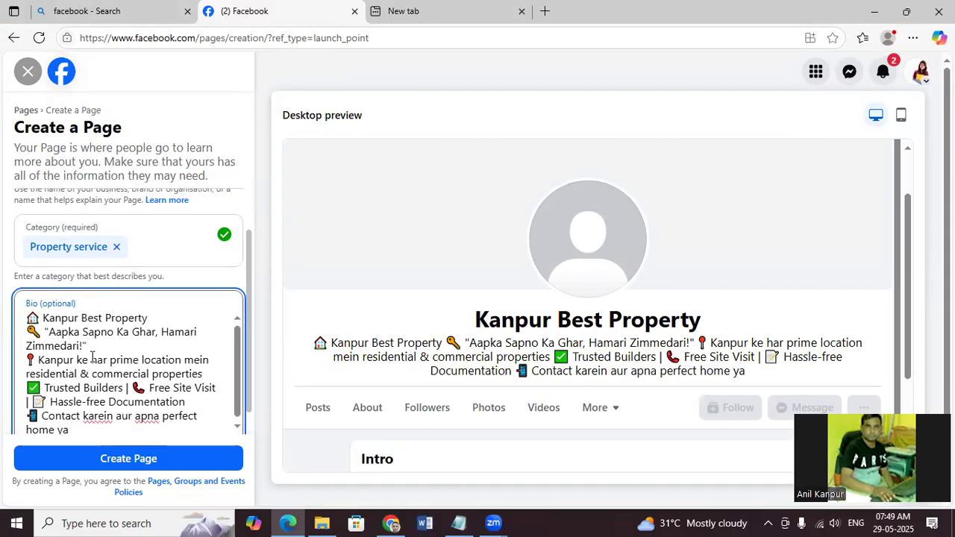
pyautogui.scroll(-1, 135, 369)
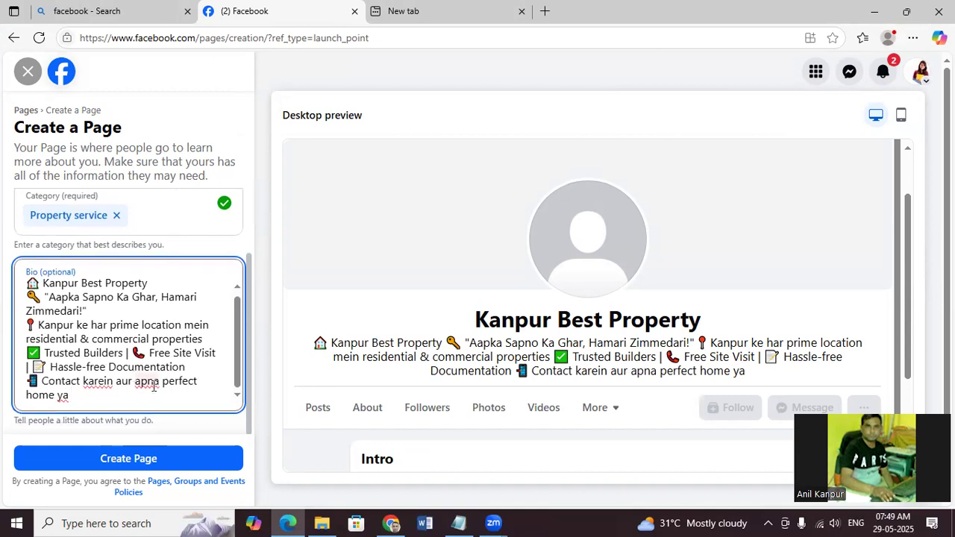
pyautogui.scroll(2, 105, 190)
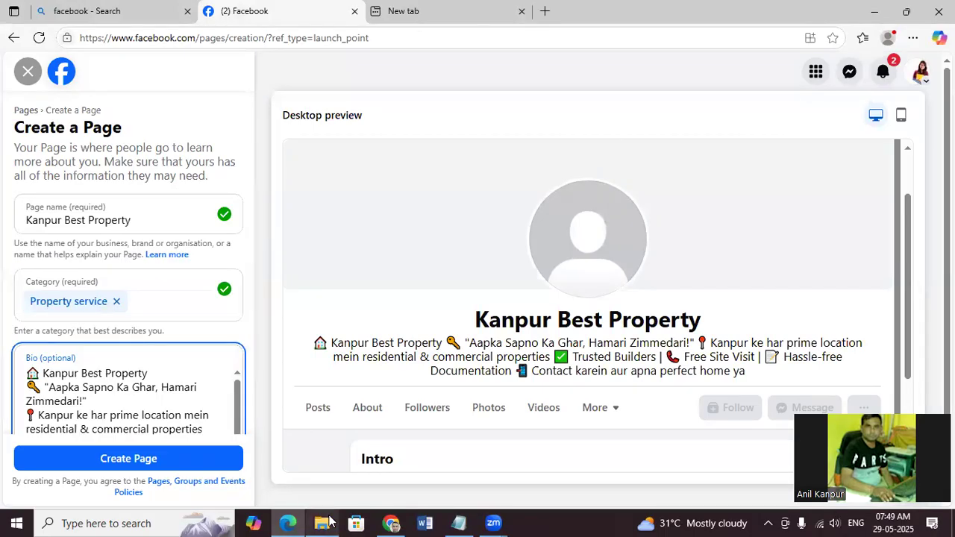
# Ask ChatGPT 'Kanpur Best Property ke categery batao' to get page category suggestions
pyautogui.click(401, 521)
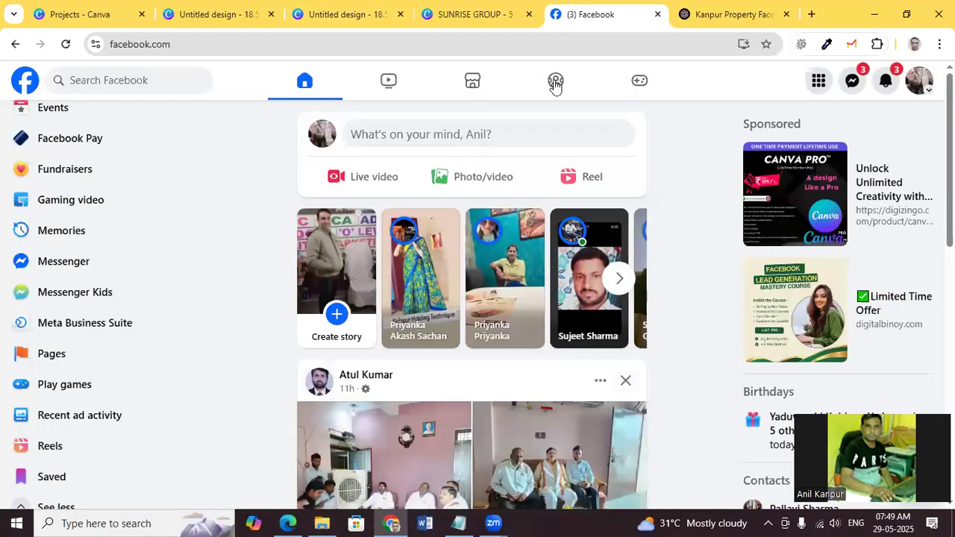
pyautogui.click(730, 23)
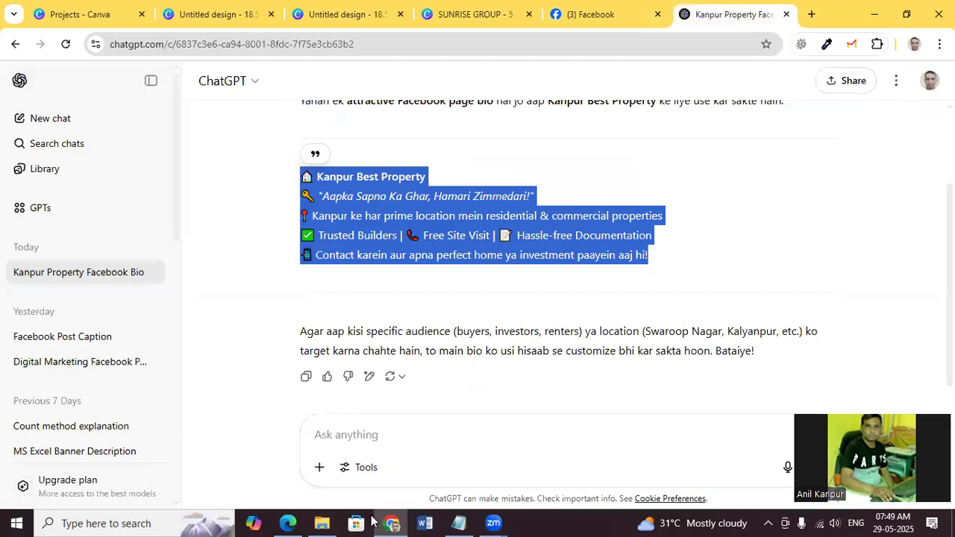
pyautogui.click(288, 523)
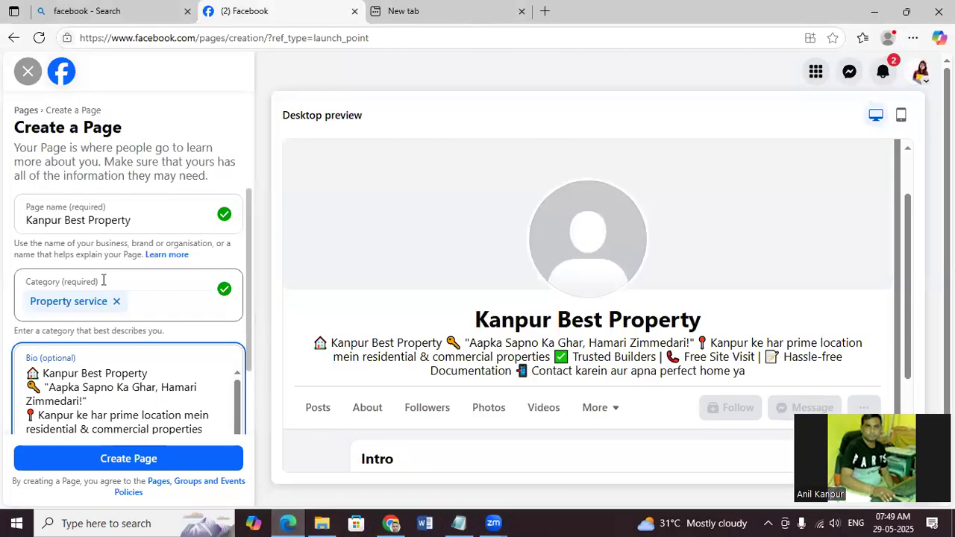
pyautogui.click(390, 522)
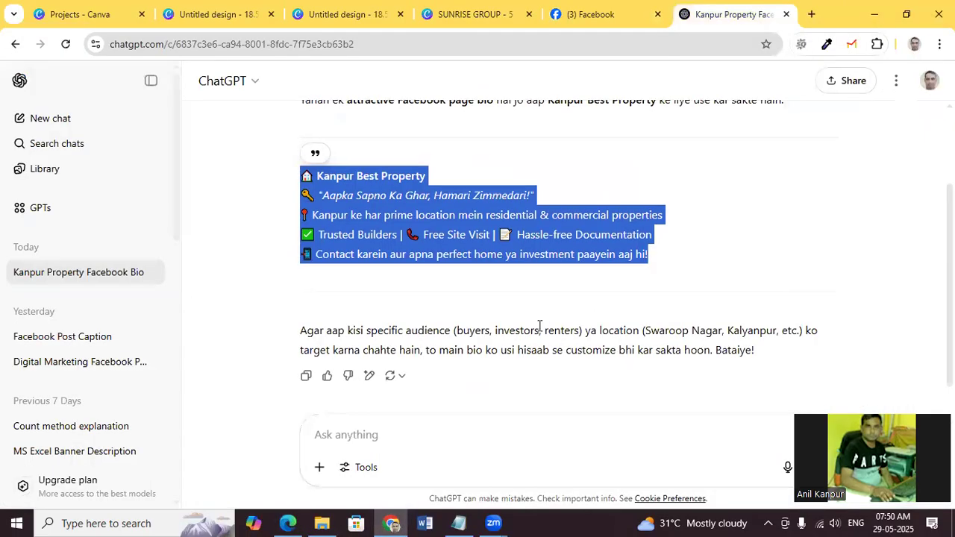
pyautogui.scroll(-1, 540, 326)
pyautogui.click(405, 441)
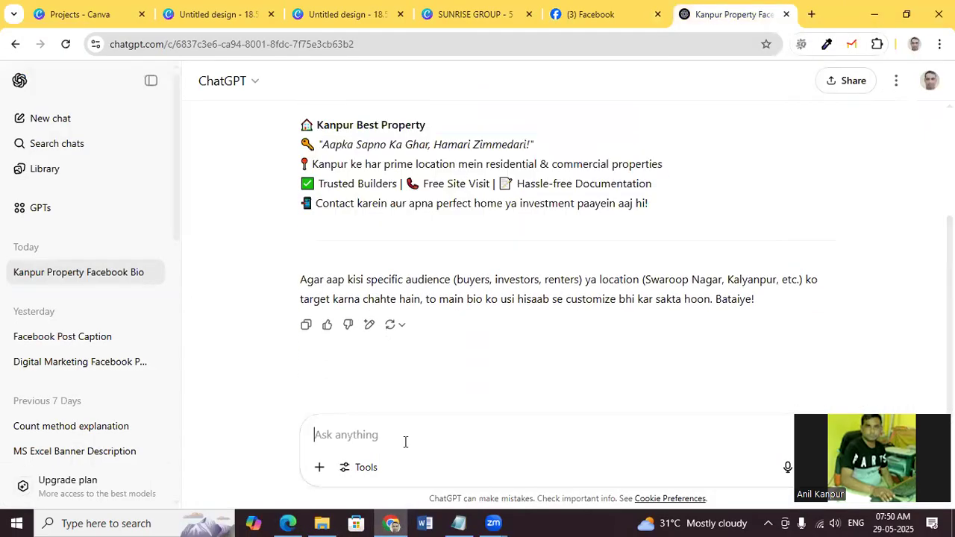
pyautogui.write('Kanpur Best Proper')
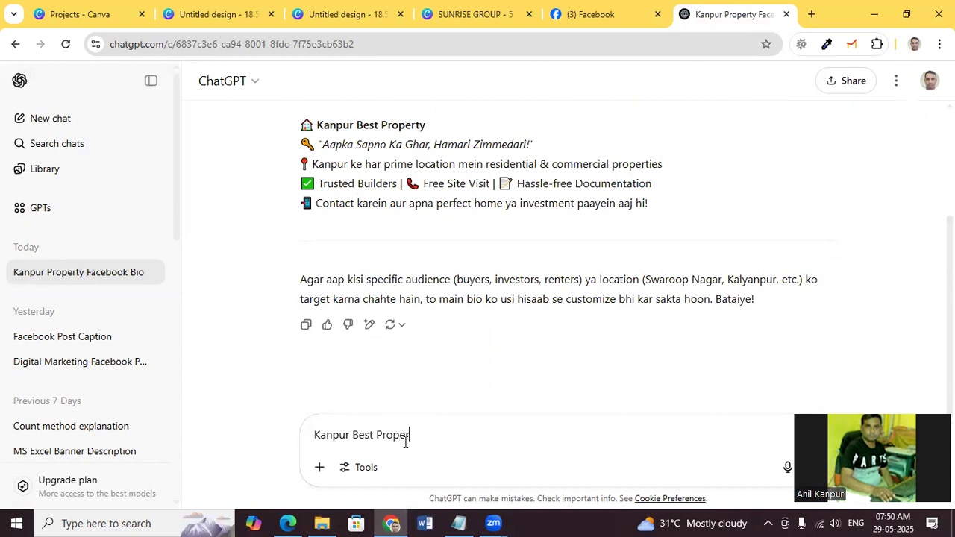
pyautogui.write('ty ke')
pyautogui.click(297, 521)
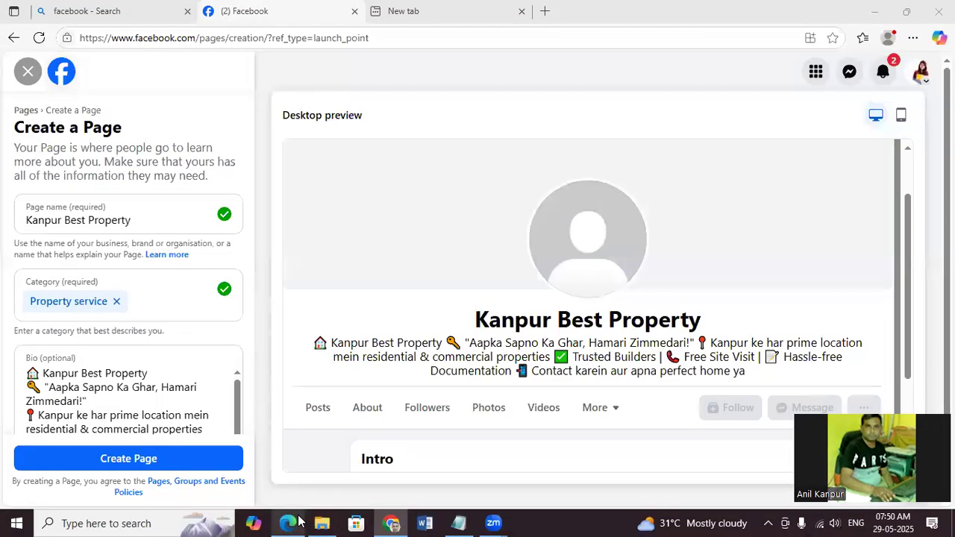
pyautogui.click(395, 522)
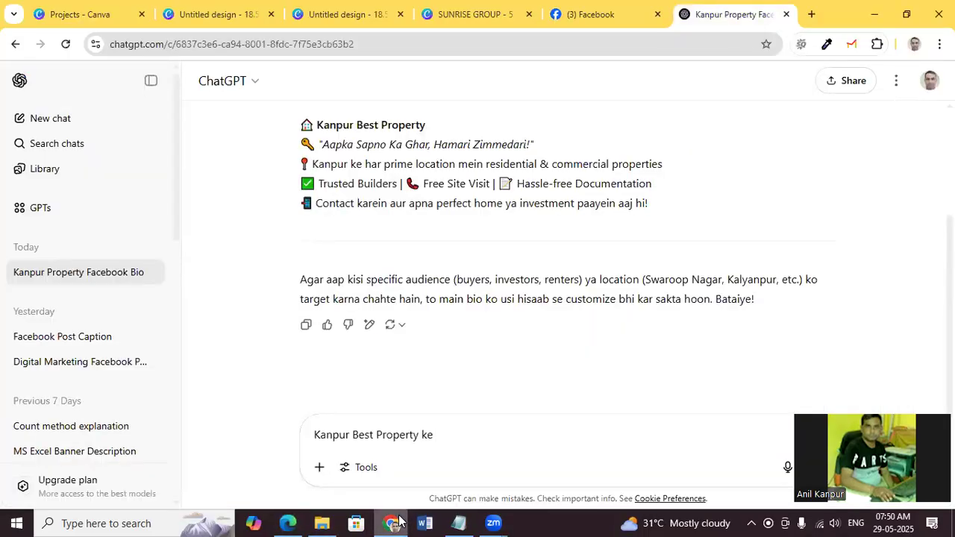
pyautogui.write('categery batao')
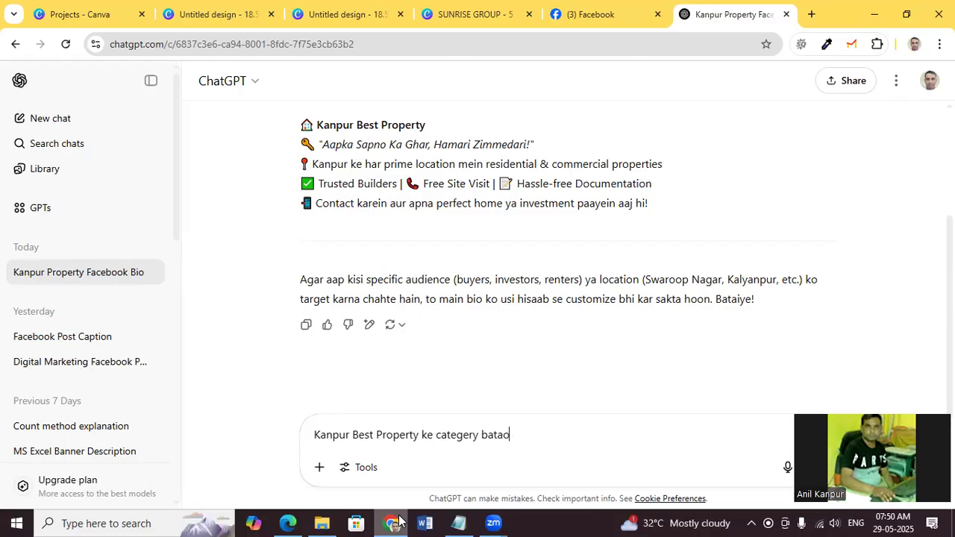
pyautogui.press('Return')
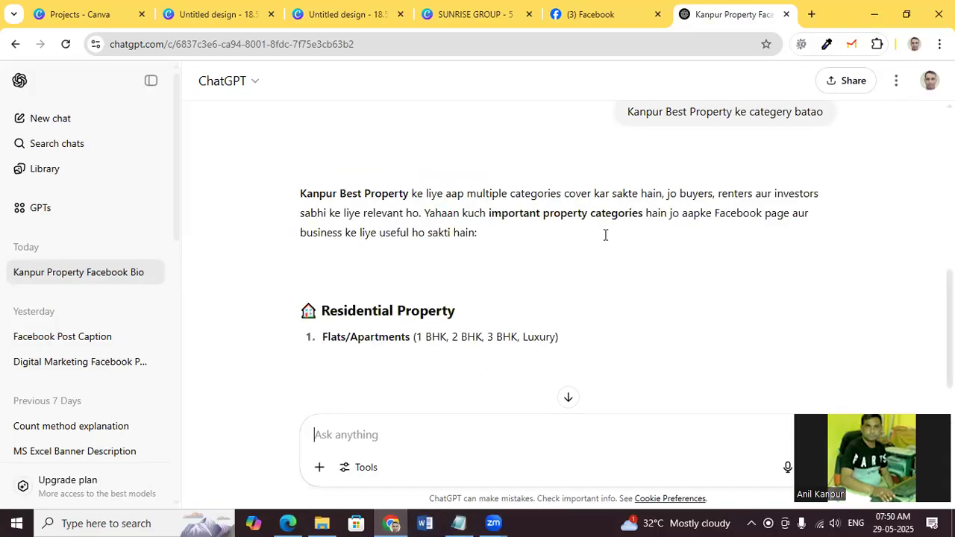
# Scroll through ChatGPT's category list and copy the Residential Plots entry
pyautogui.scroll(-1, 617, 266)
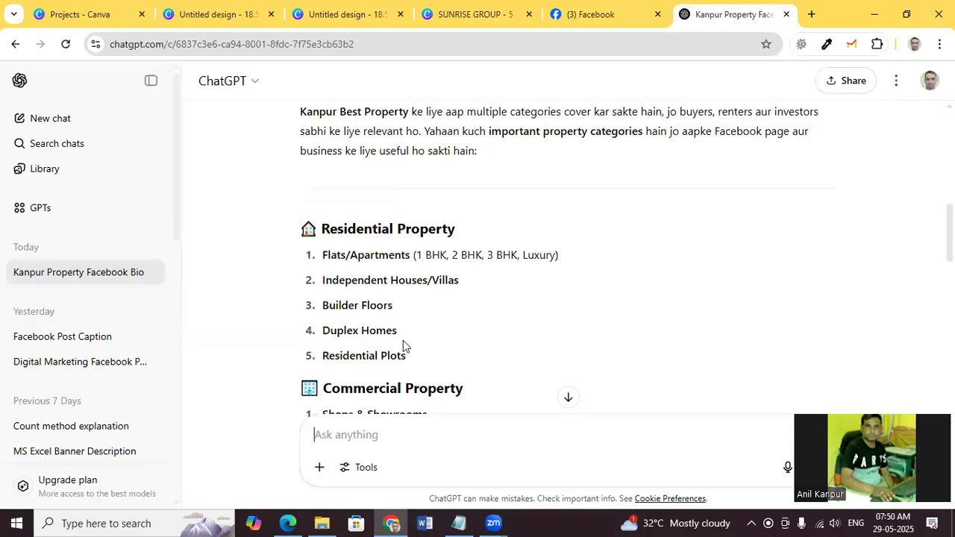
pyautogui.scroll(-2, 619, 301)
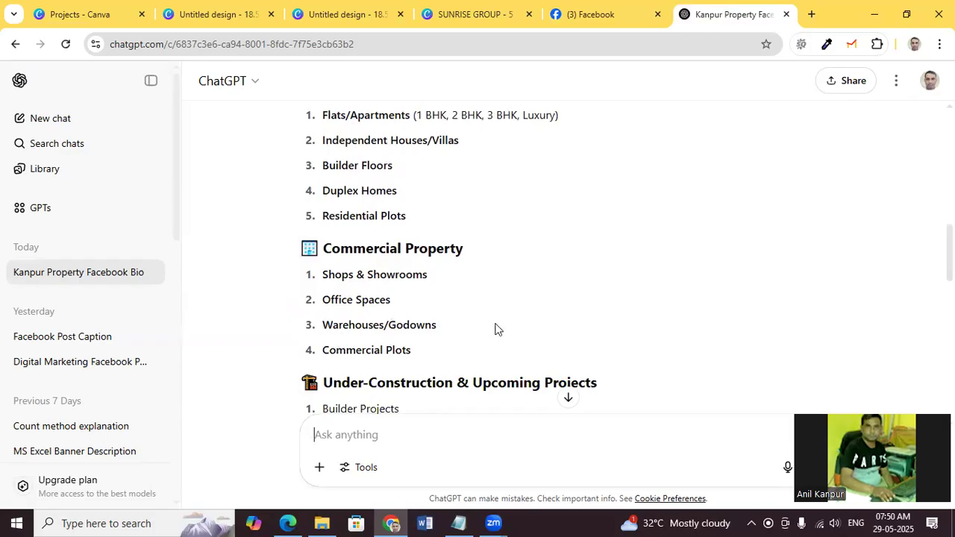
pyautogui.scroll(-1, 432, 347)
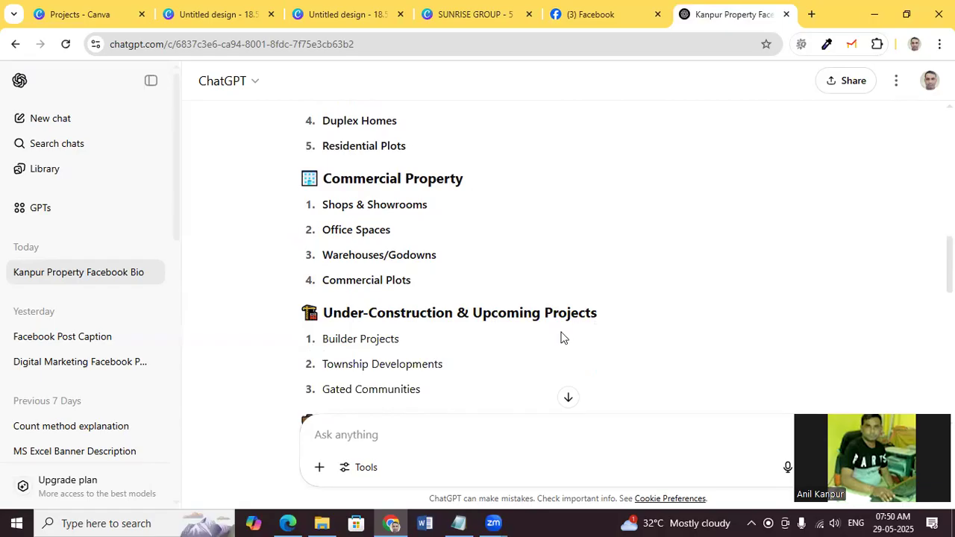
pyautogui.scroll(-1, 522, 336)
pyautogui.scroll(-1, 431, 306)
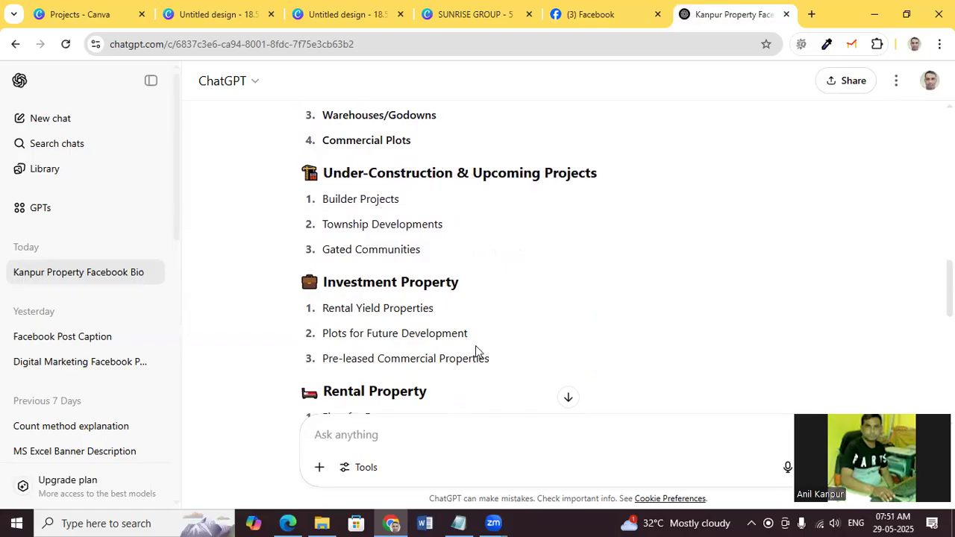
pyautogui.scroll(-1, 476, 350)
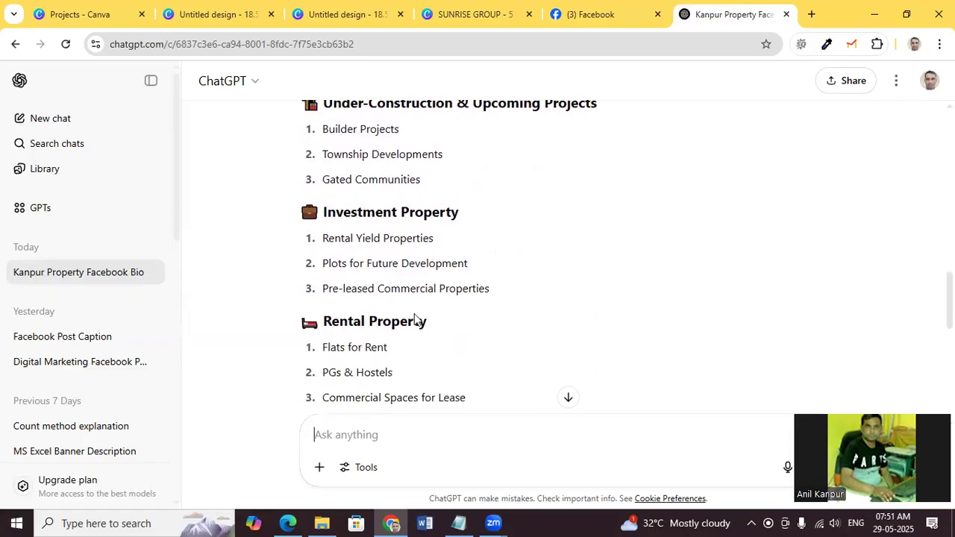
pyautogui.scroll(-1, 423, 346)
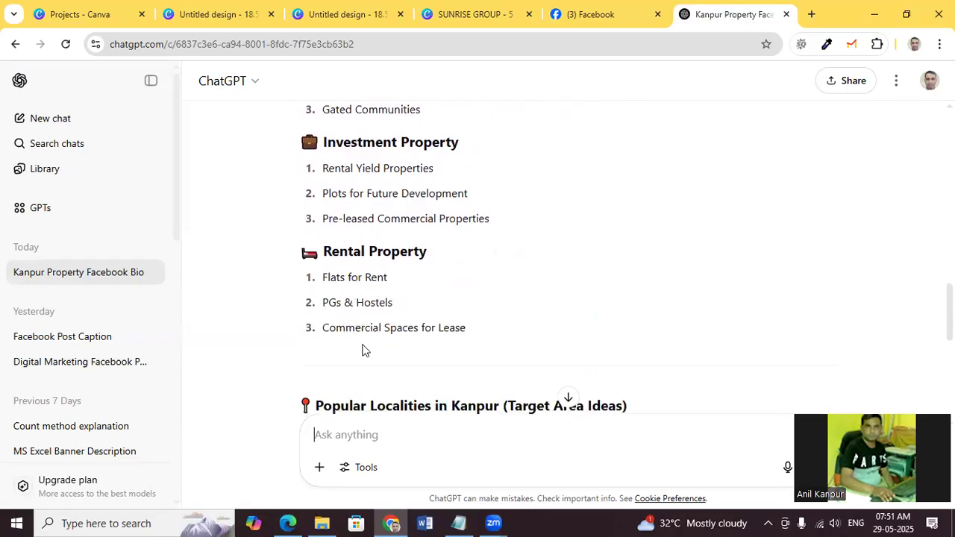
pyautogui.scroll(2, 365, 351)
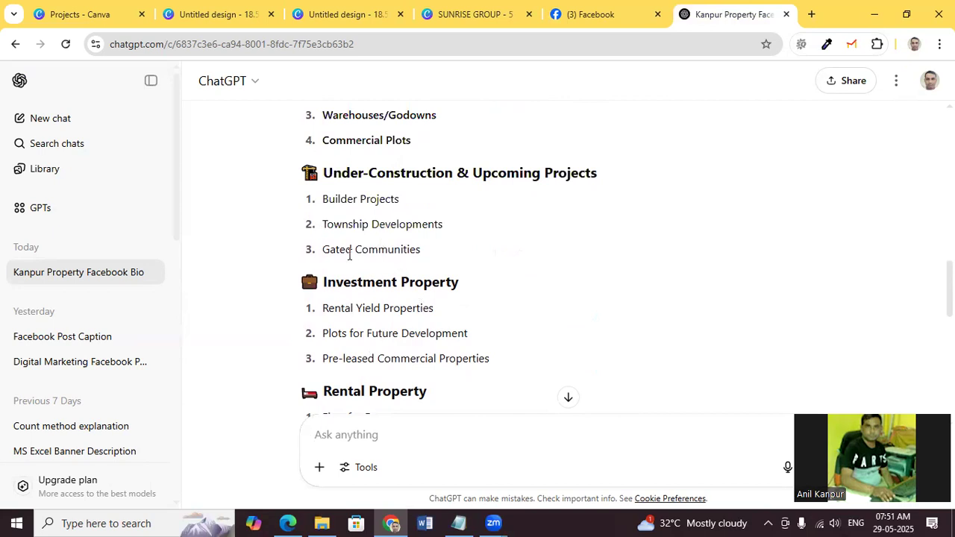
pyautogui.scroll(4, 347, 257)
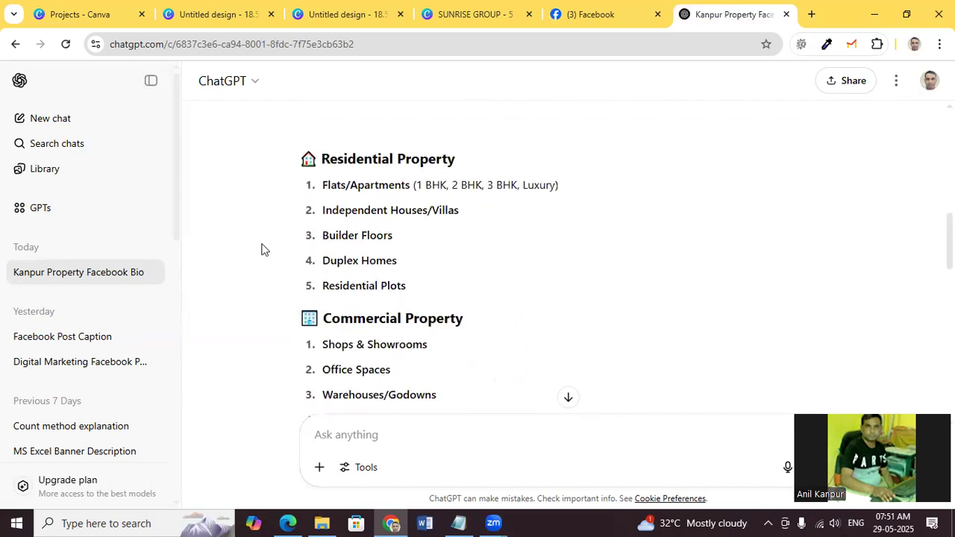
pyautogui.scroll(4, 377, 288)
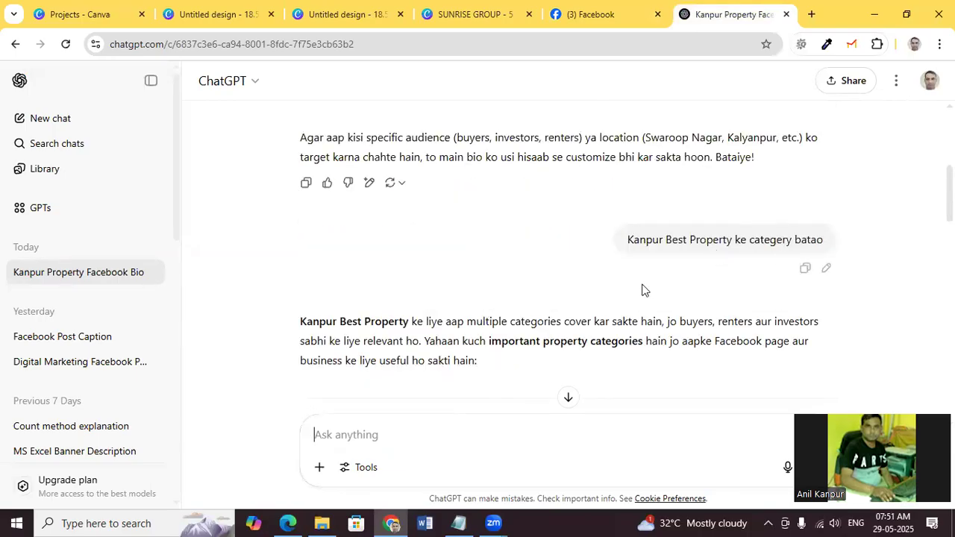
pyautogui.scroll(-4, 644, 290)
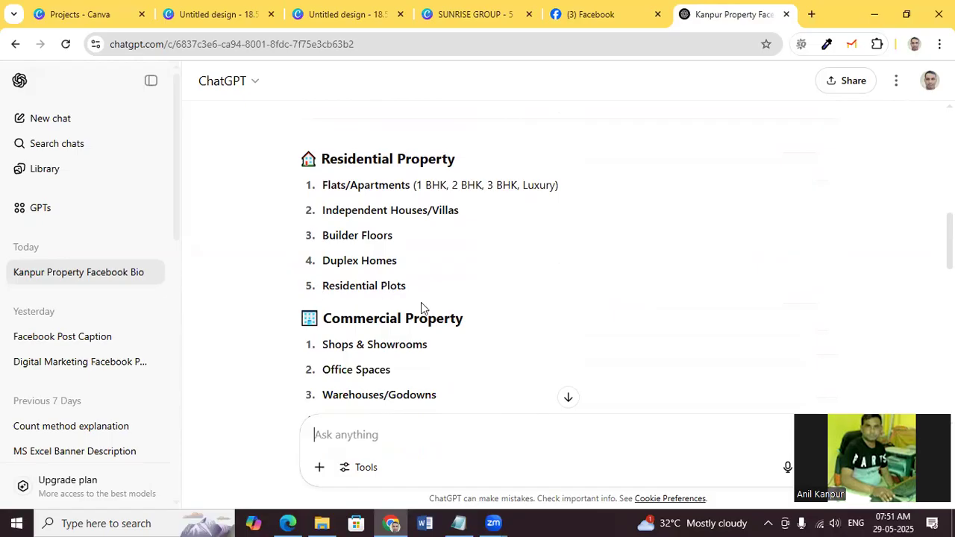
pyautogui.moveTo(323, 286); pyautogui.dragTo(441, 299)
pyautogui.hotkey('ctrl', 'c')
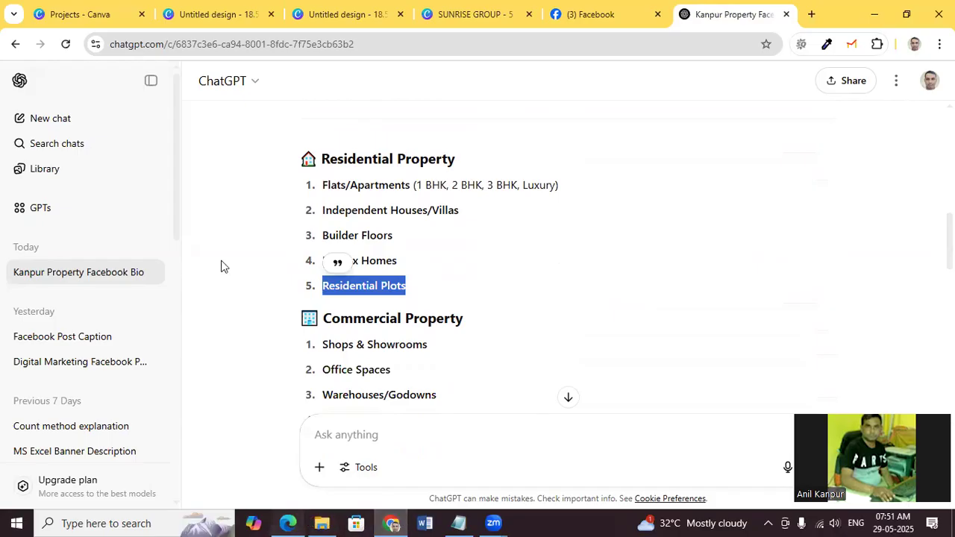
pyautogui.hotkey('alt', 'Tab')
# Paste the copied plot categories into the Category field and settle on Property as the category
pyautogui.click(180, 305)
pyautogui.hotkey('ctrl', 'v')
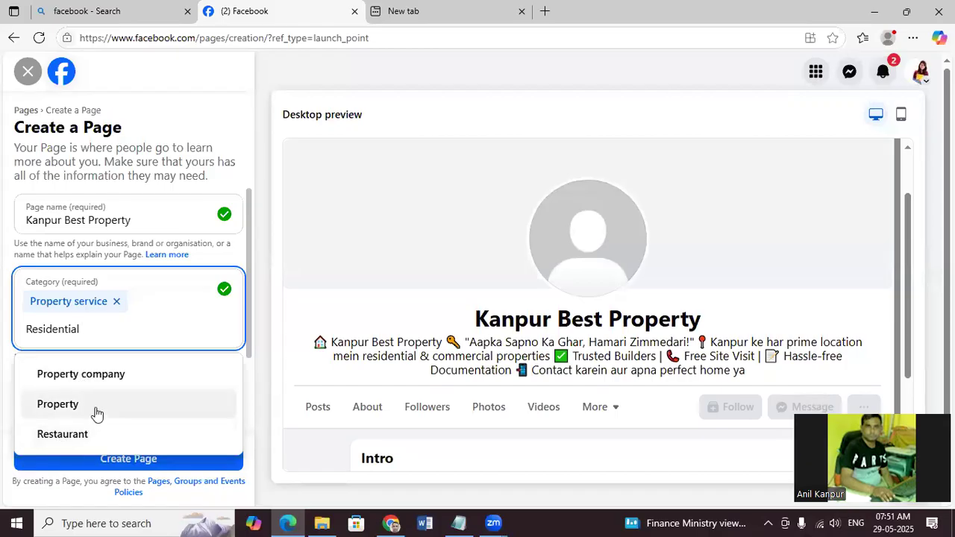
pyautogui.click(96, 408)
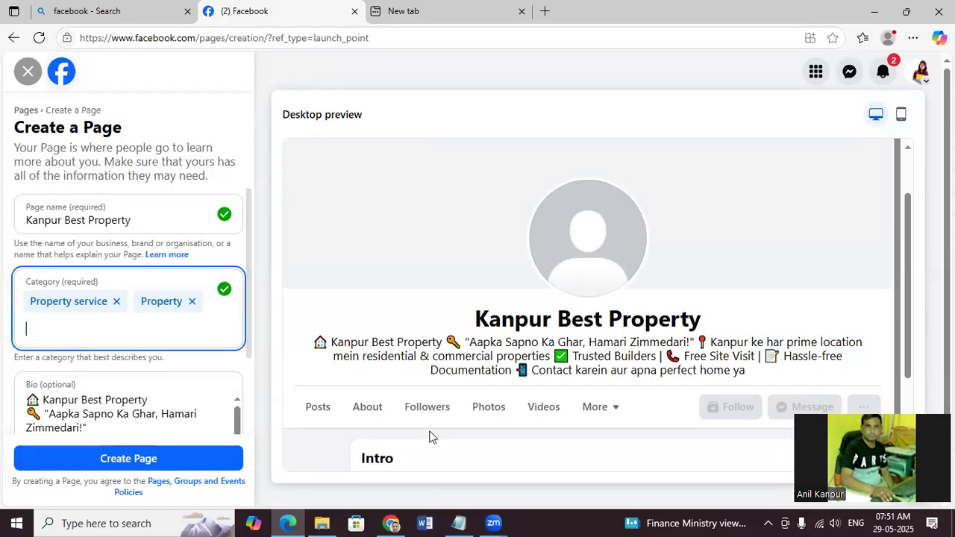
pyautogui.click(392, 523)
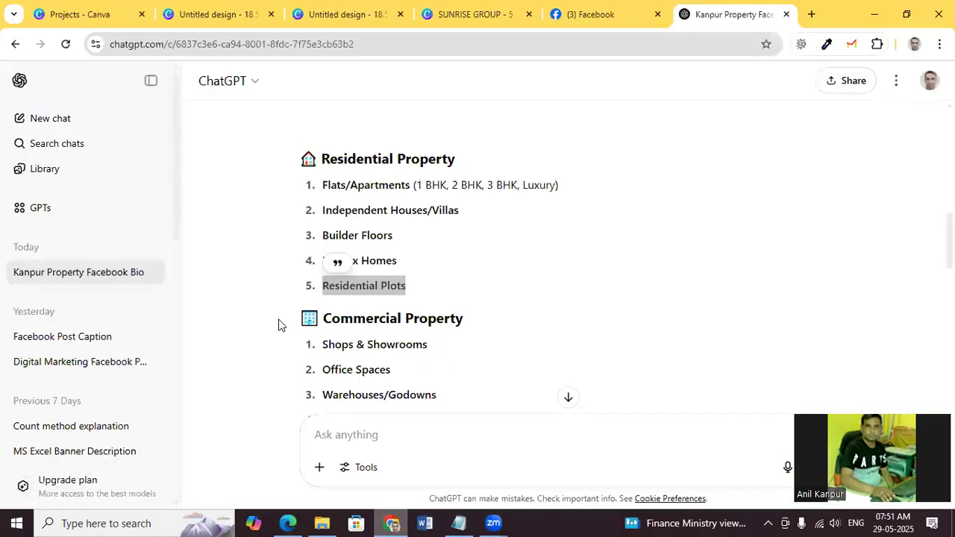
pyautogui.scroll(-2, 500, 267)
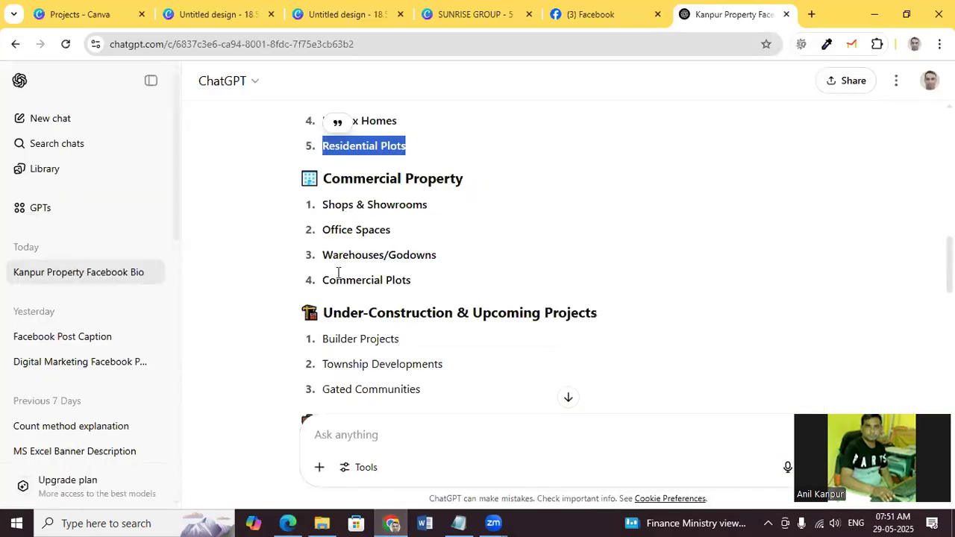
pyautogui.moveTo(322, 280); pyautogui.dragTo(424, 291)
pyautogui.hotkey('ctrl', 'c')
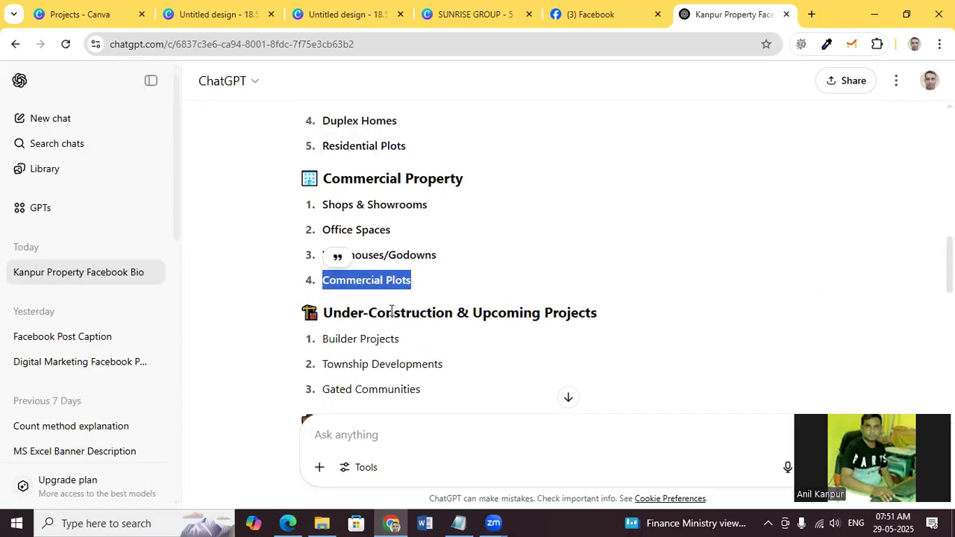
pyautogui.click(287, 523)
pyautogui.hotkey('ctrl', 'v')
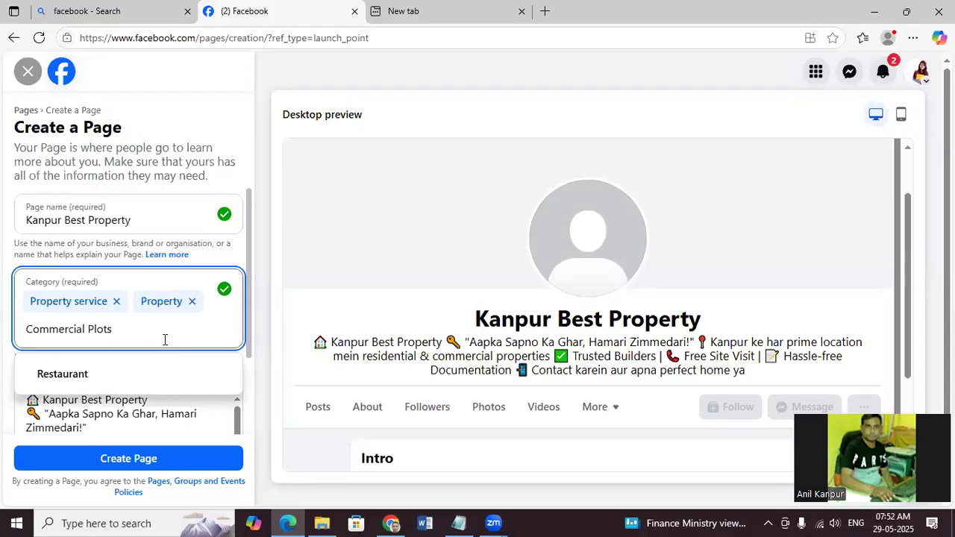
pyautogui.press('BackSpace')
pyautogui.press('BackSpace')
pyautogui.press('BackSpace')
pyautogui.press('BackSpace')
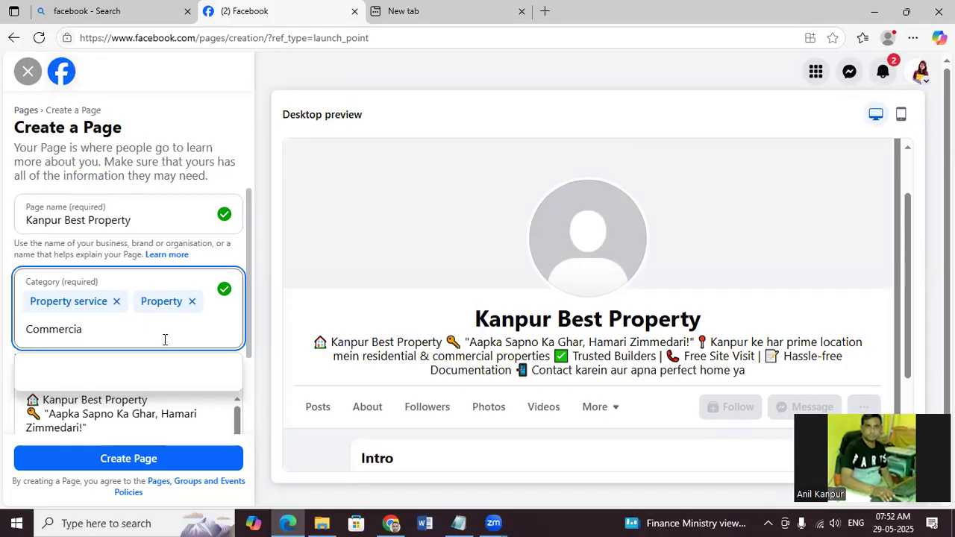
pyautogui.press('BackSpace')
pyautogui.press('BackSpace')
pyautogui.press('BackSpace')
pyautogui.press('BackSpace')
pyautogui.press('BackSpace')
pyautogui.press('BackSpace')
pyautogui.press('BackSpace')
pyautogui.press('BackSpace')
pyautogui.press('BackSpace')
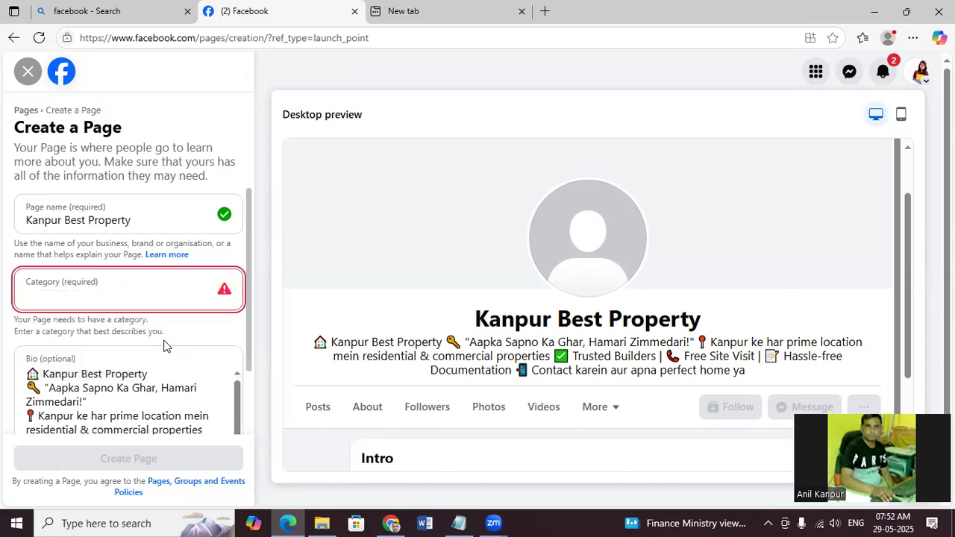
pyautogui.write('Commercial Plot')
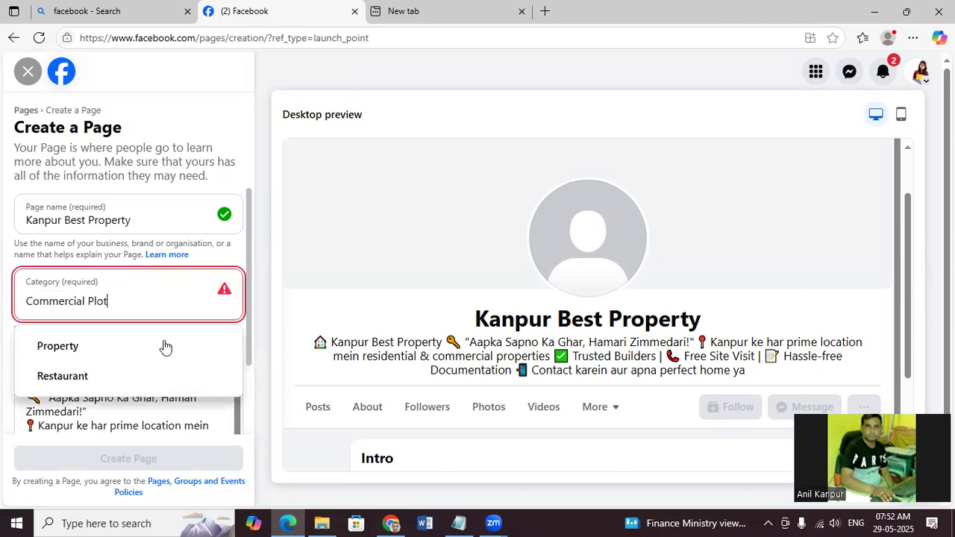
pyautogui.click(94, 356)
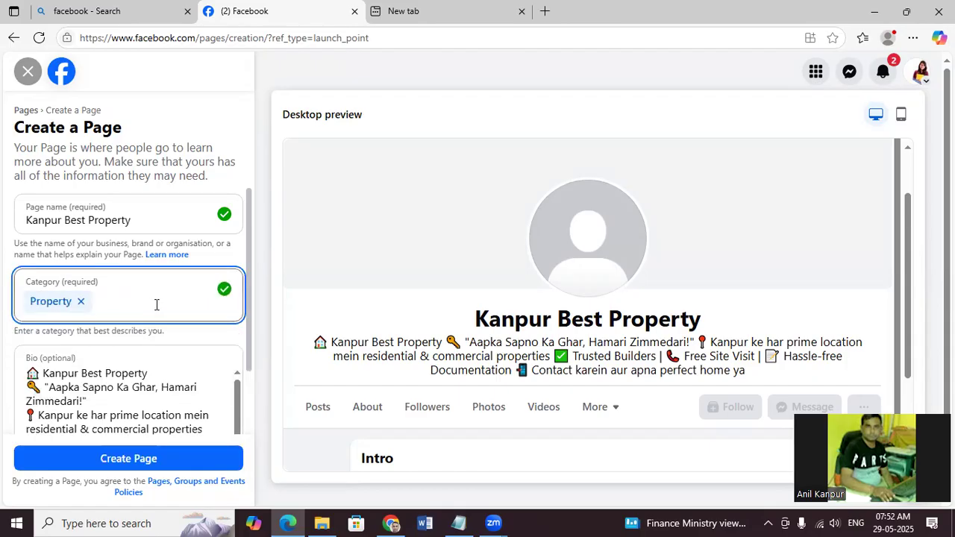
# Try category searches 'pro', 'com' and 'plot', then clear all leftover search text
pyautogui.write('pro')
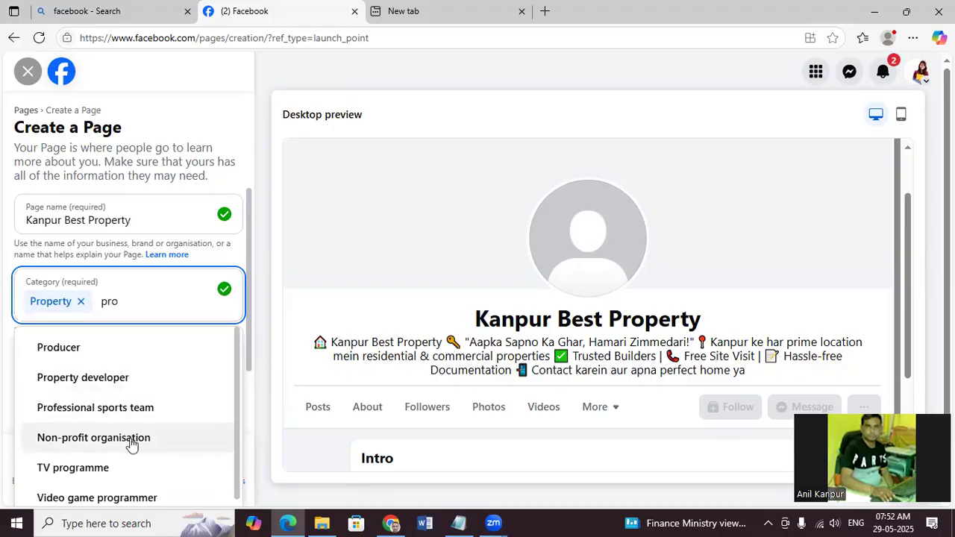
pyautogui.scroll(-1, 96, 381)
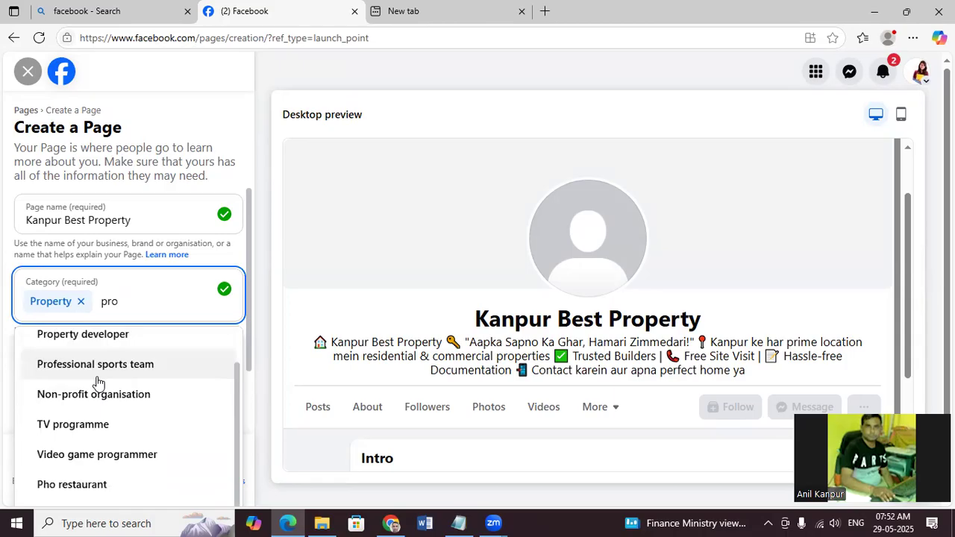
pyautogui.press('BackSpace')
pyautogui.press('BackSpace')
pyautogui.write('com')
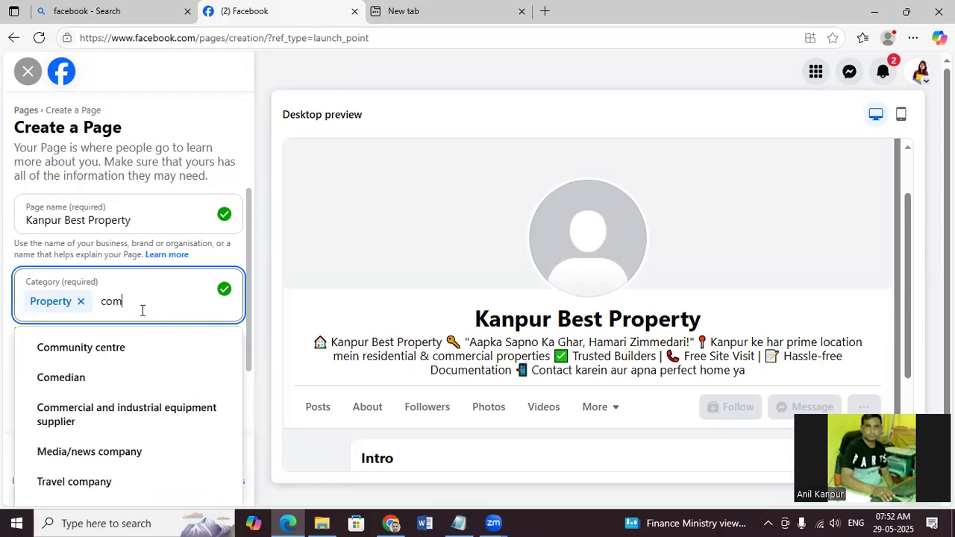
pyautogui.press('BackSpace')
pyautogui.press('BackSpace')
pyautogui.press('BackSpace')
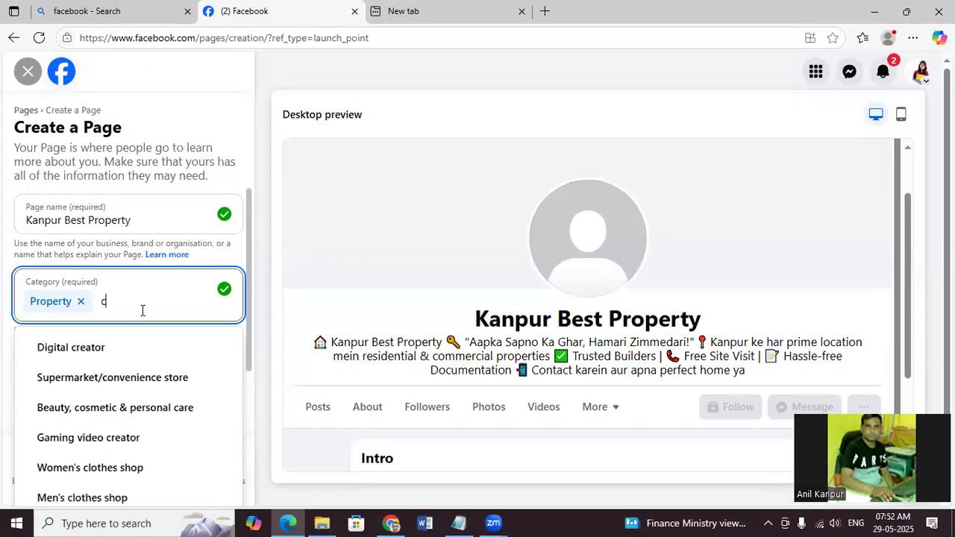
pyautogui.write('plot')
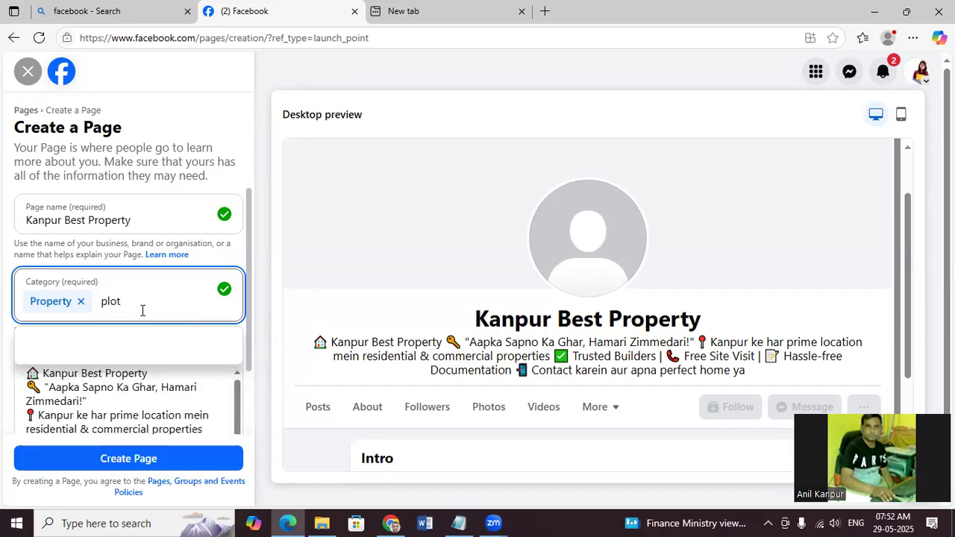
pyautogui.press('BackSpace')
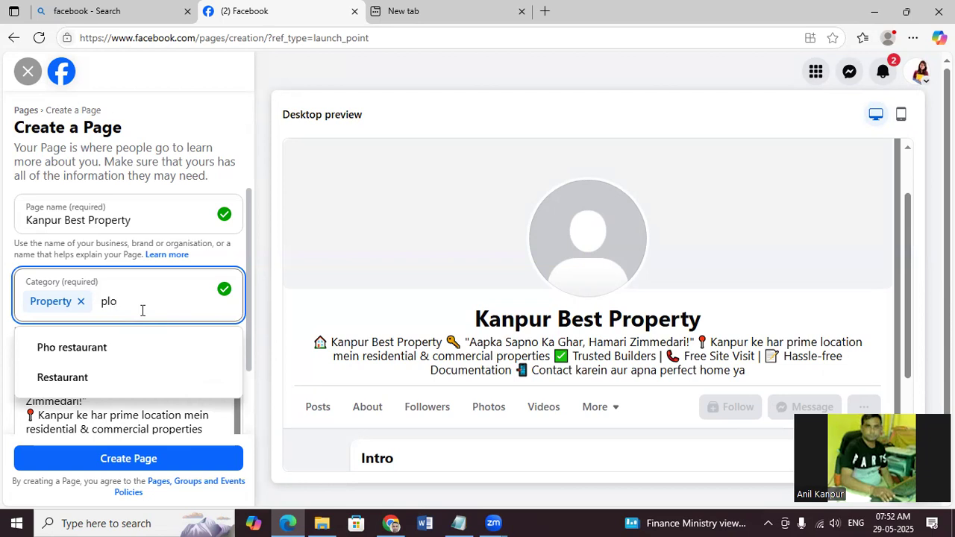
pyautogui.press('BackSpace')
pyautogui.press('BackSpace')
pyautogui.press('BackSpace')
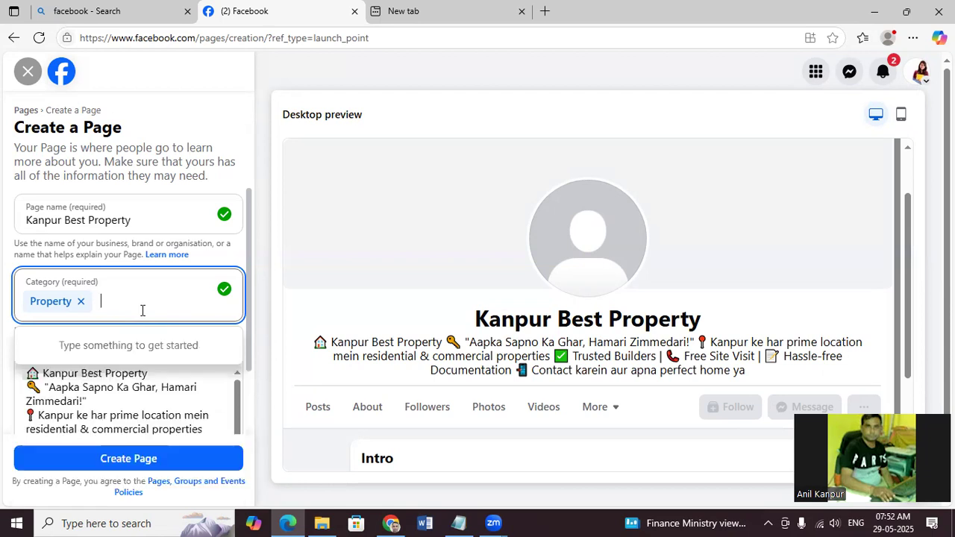
pyautogui.click(296, 68)
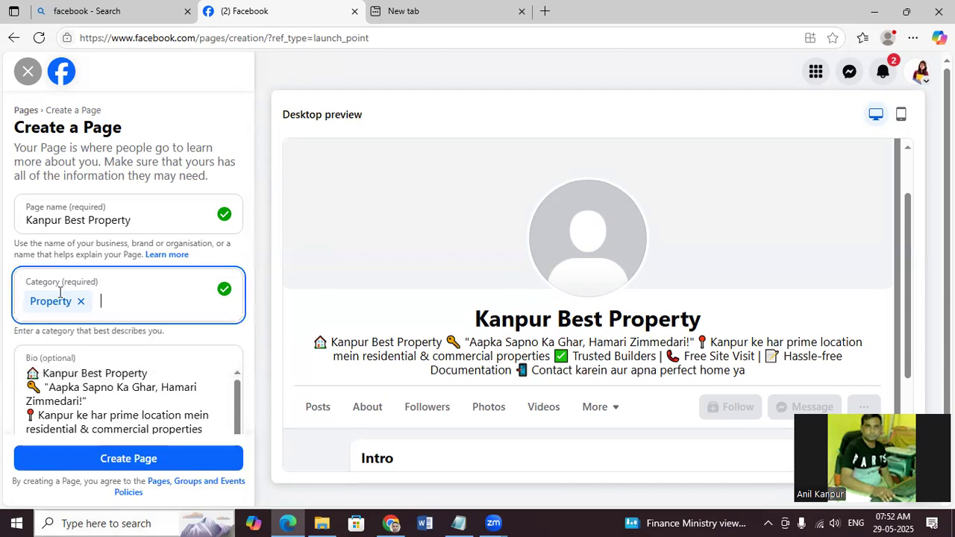
pyautogui.scroll(-2, 59, 292)
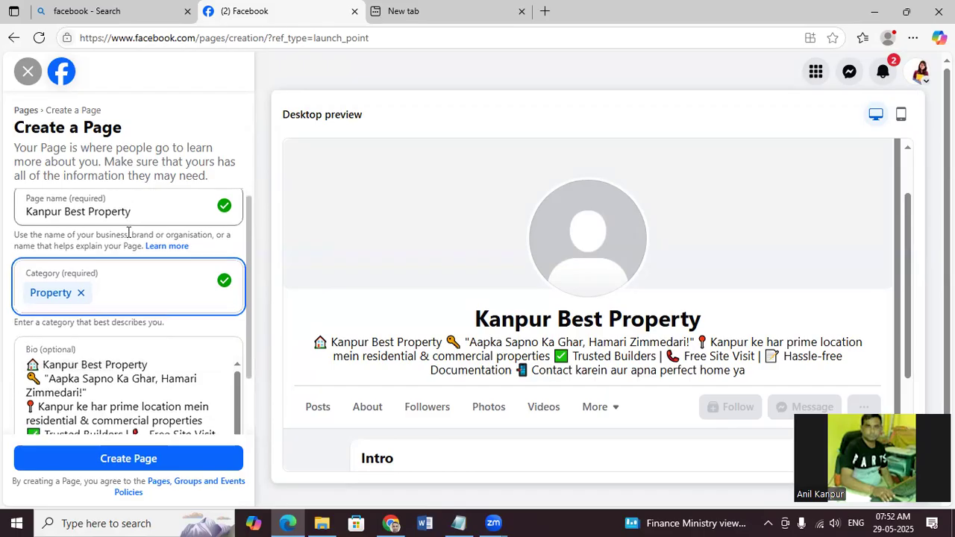
# Submit the Kanpur Best Property Page, close the account-too-new warning, and retry creation
pyautogui.click(124, 460)
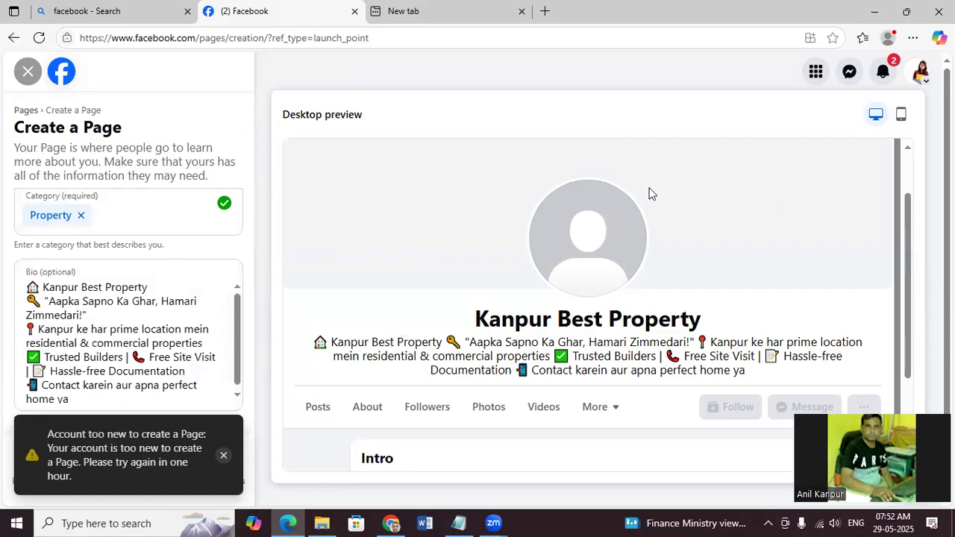
pyautogui.scroll(-2, 317, 260)
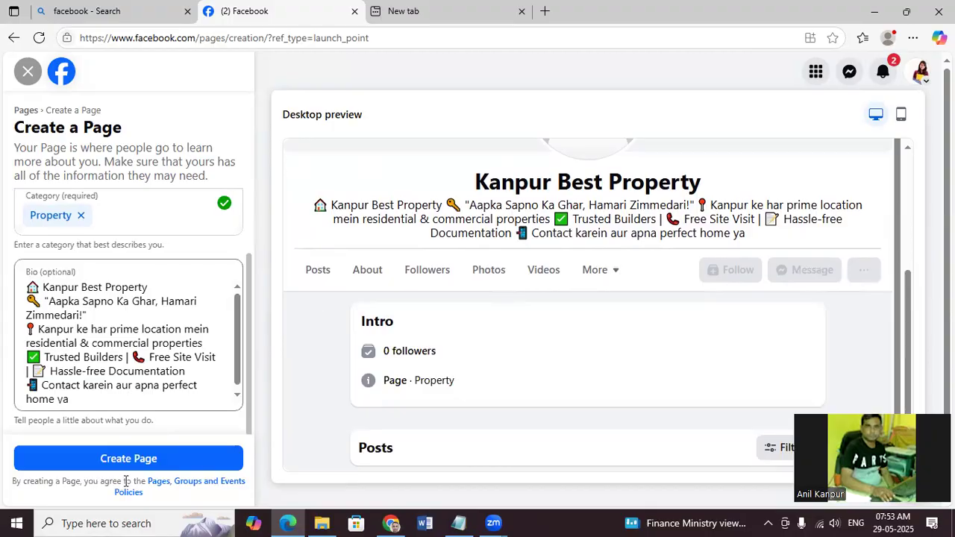
pyautogui.click(150, 459)
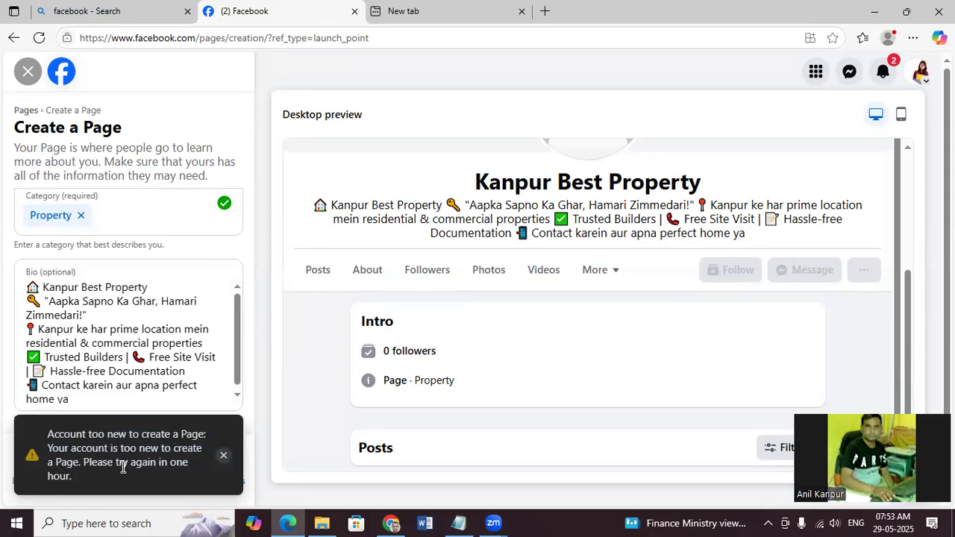
pyautogui.click(223, 456)
pyautogui.click(122, 456)
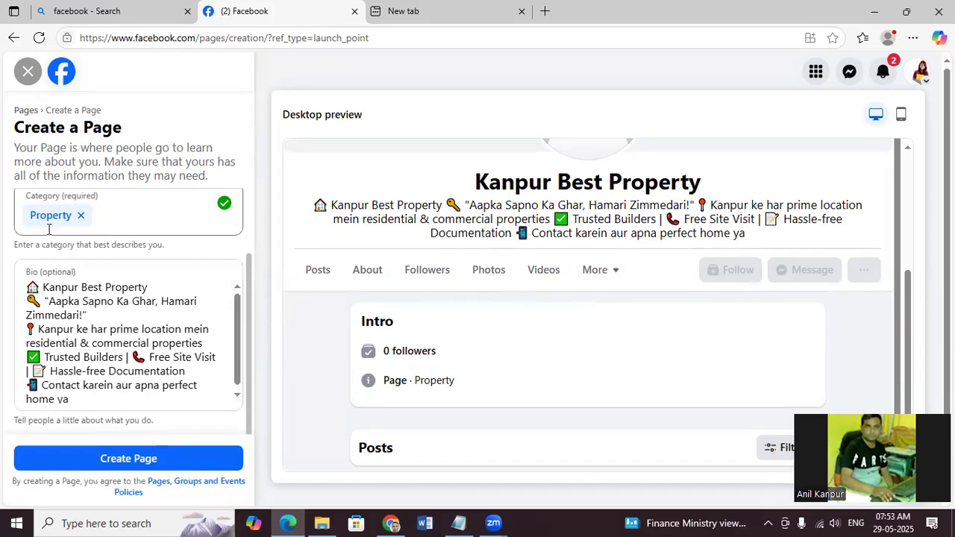
pyautogui.scroll(1, 179, 246)
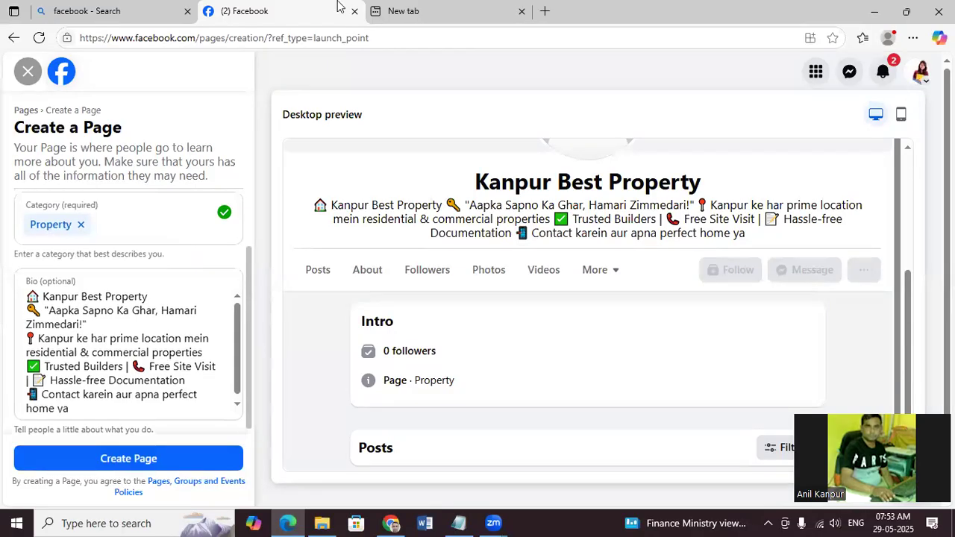
# In Chrome's Facebook account, start a new Public Page from Pages and reach its blank form
pyautogui.click(875, 12)
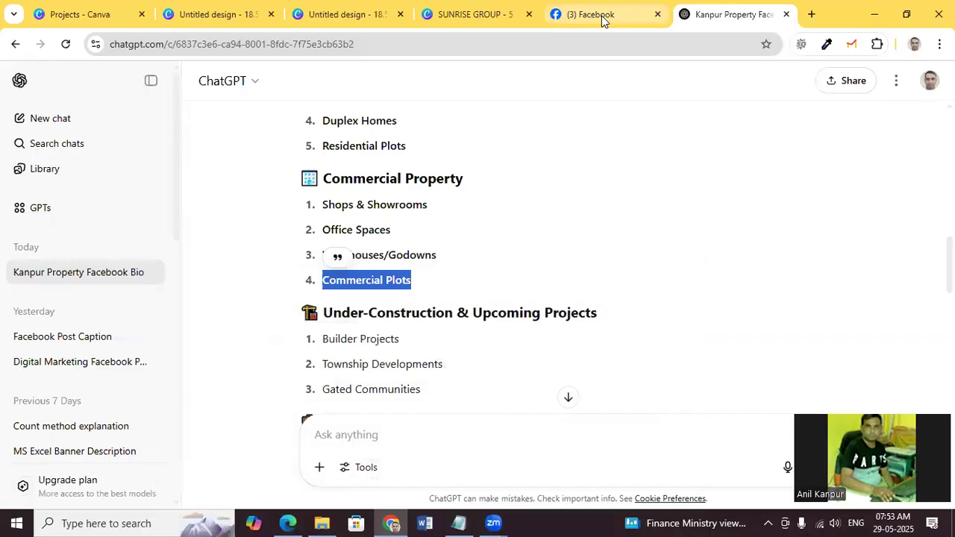
pyautogui.click(602, 16)
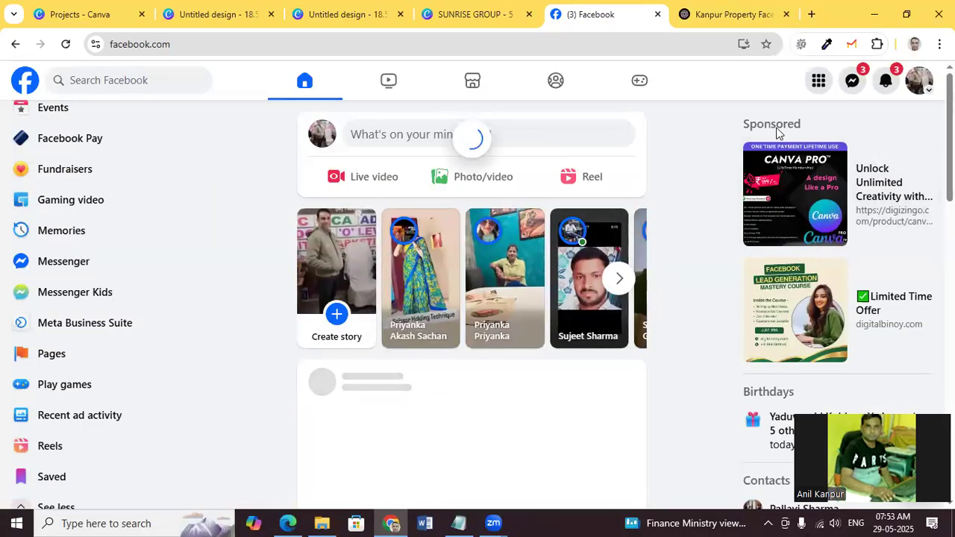
pyautogui.scroll(4, 29, 287)
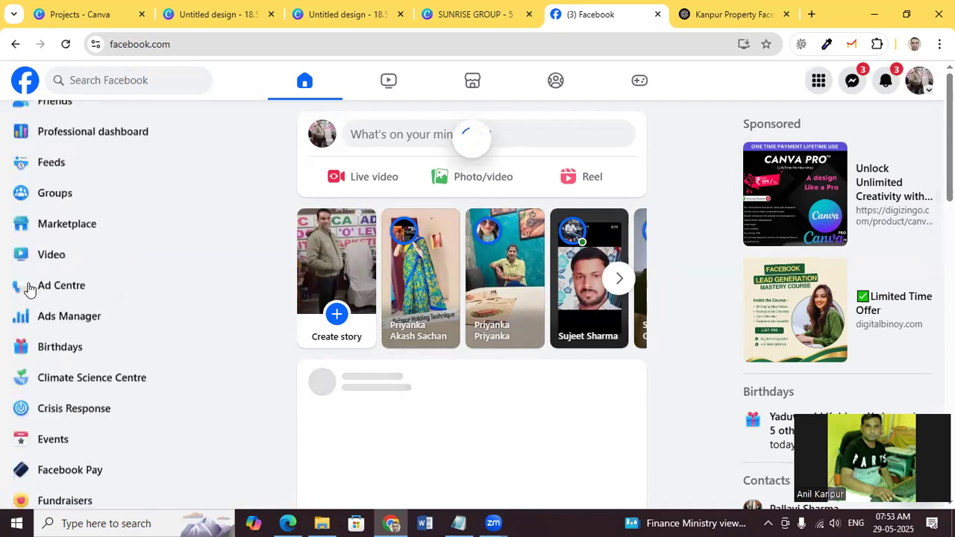
pyautogui.scroll(-5, 28, 287)
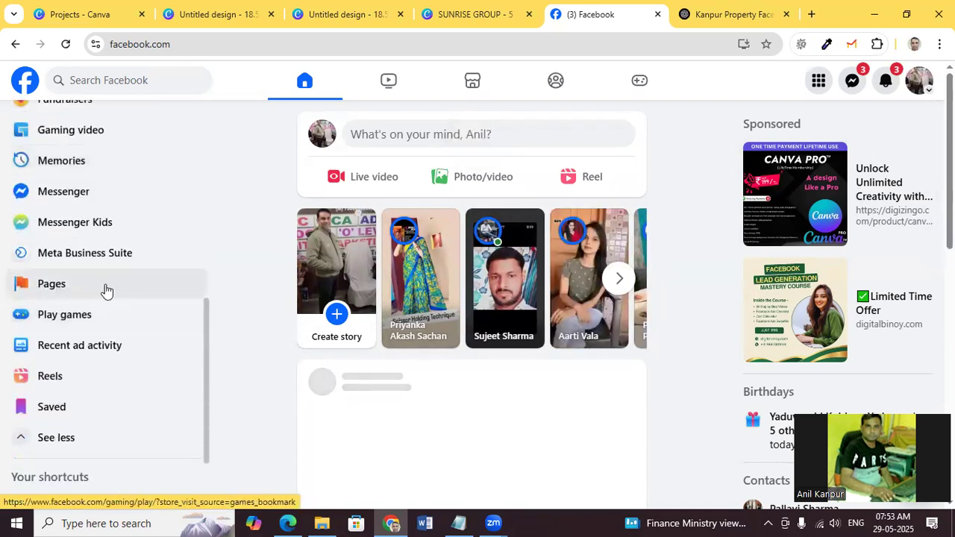
pyautogui.click(103, 291)
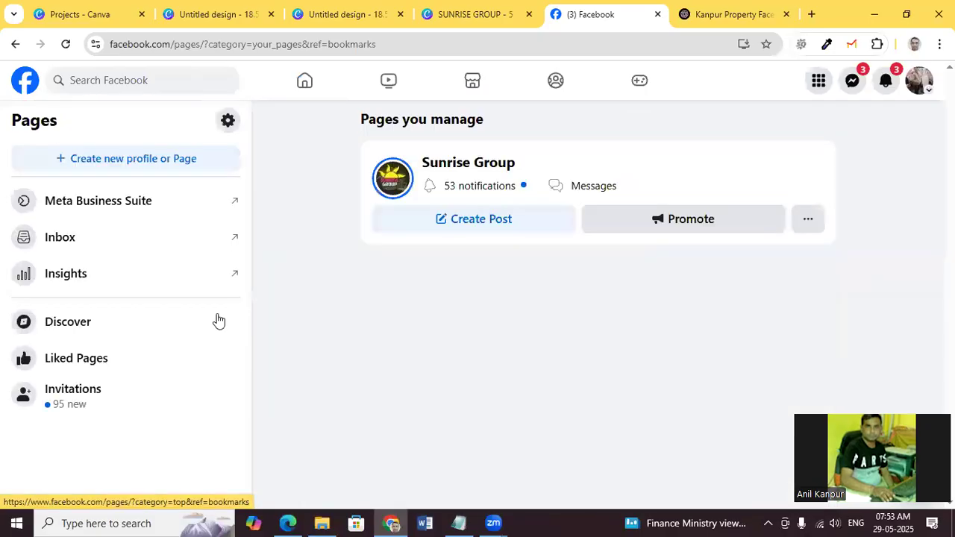
pyautogui.click(173, 165)
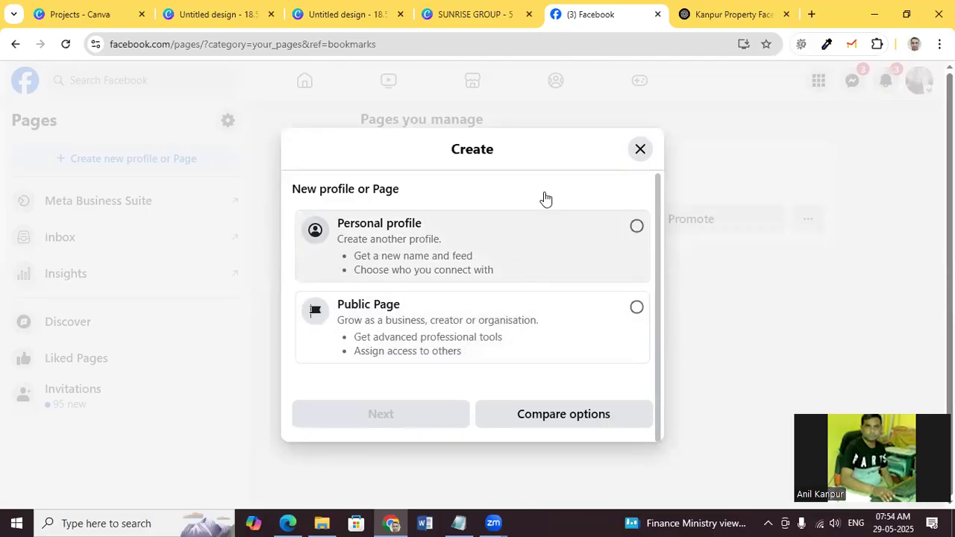
pyautogui.click(636, 309)
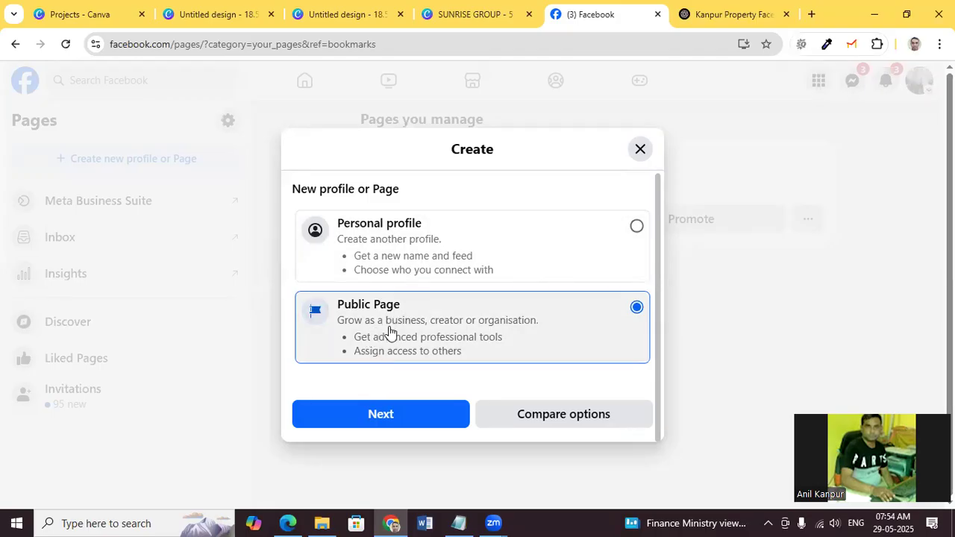
pyautogui.click(369, 424)
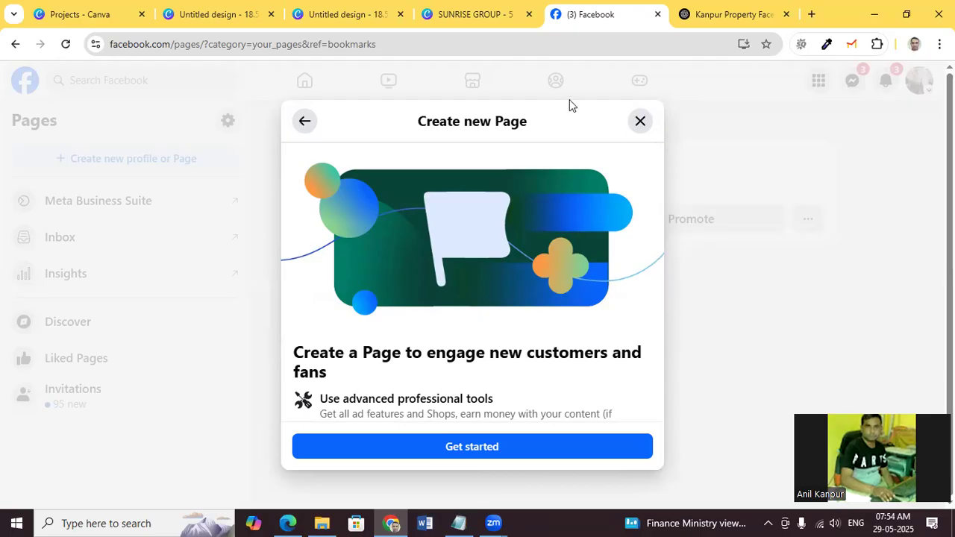
pyautogui.click(476, 451)
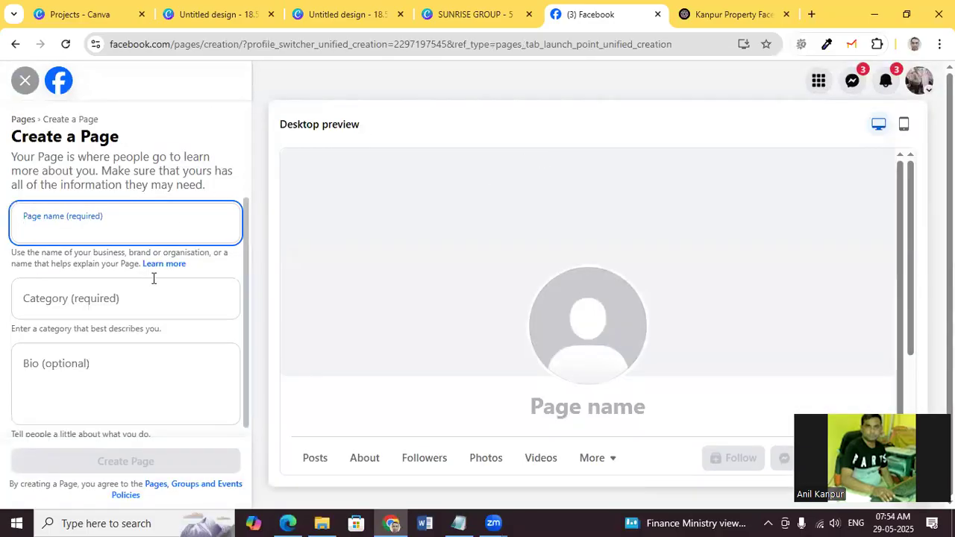
# Enter 'Kanpur Best Property' as the Page name, leaving Category and Bio empty
pyautogui.write('K')
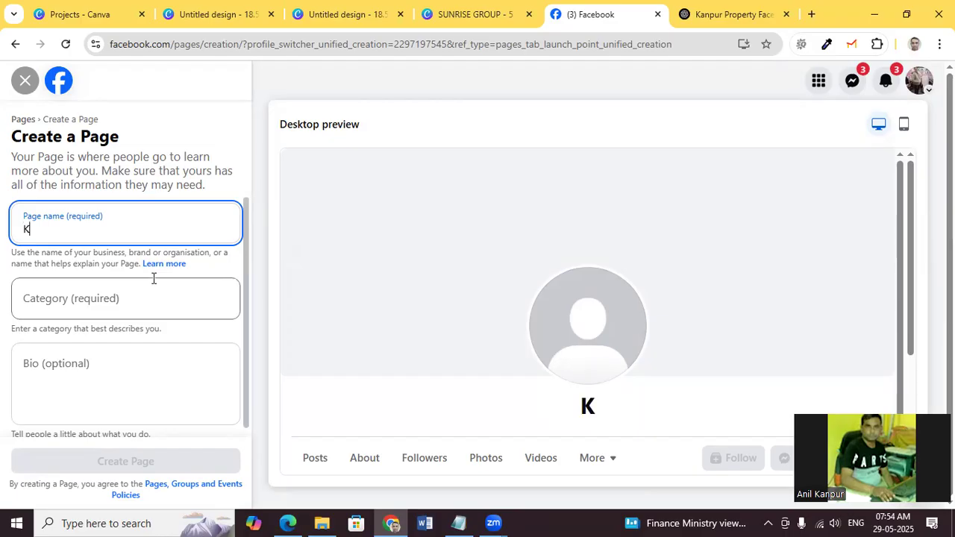
pyautogui.write('an')
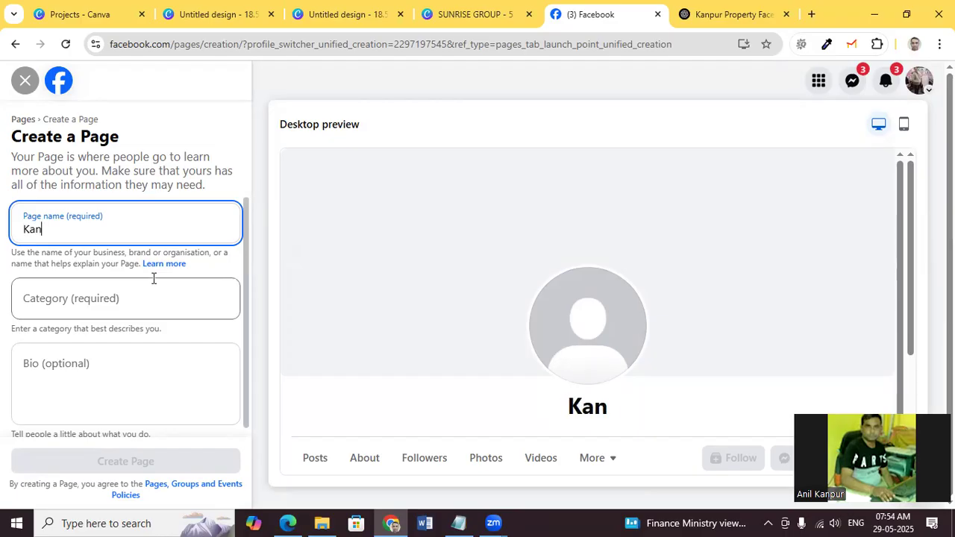
pyautogui.write('put')
pyautogui.press('BackSpace')
pyautogui.write('r ')
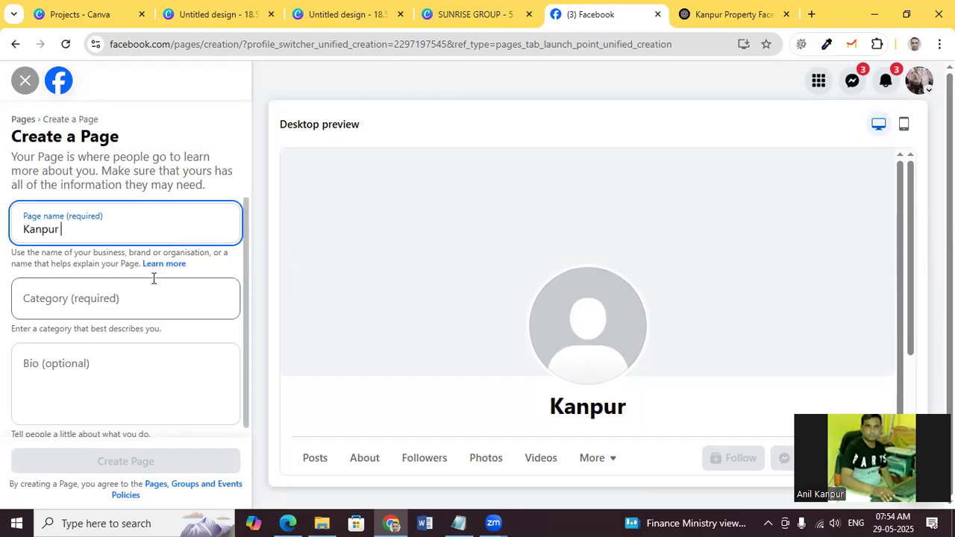
pyautogui.write('Best')
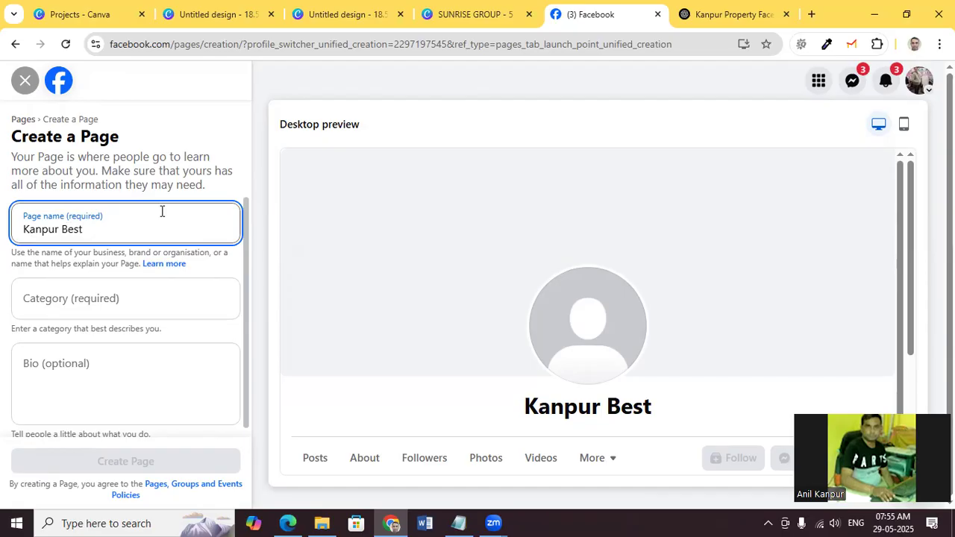
pyautogui.write('Pr')
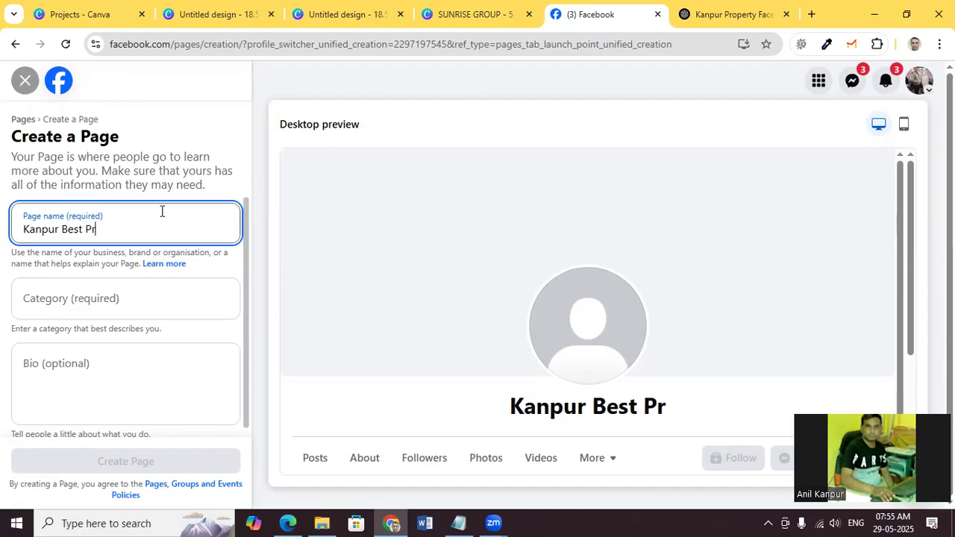
pyautogui.write('operty')
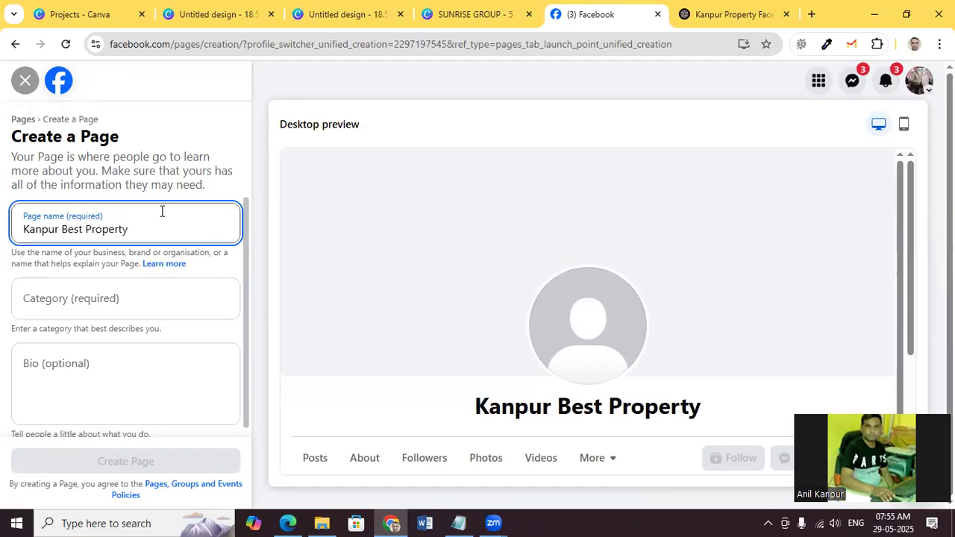
pyautogui.click(145, 304)
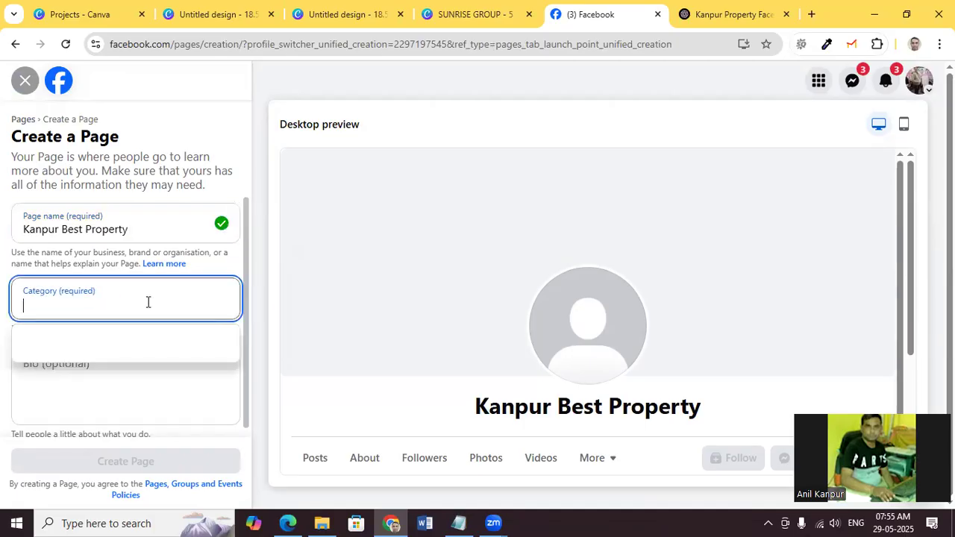
pyautogui.click(112, 392)
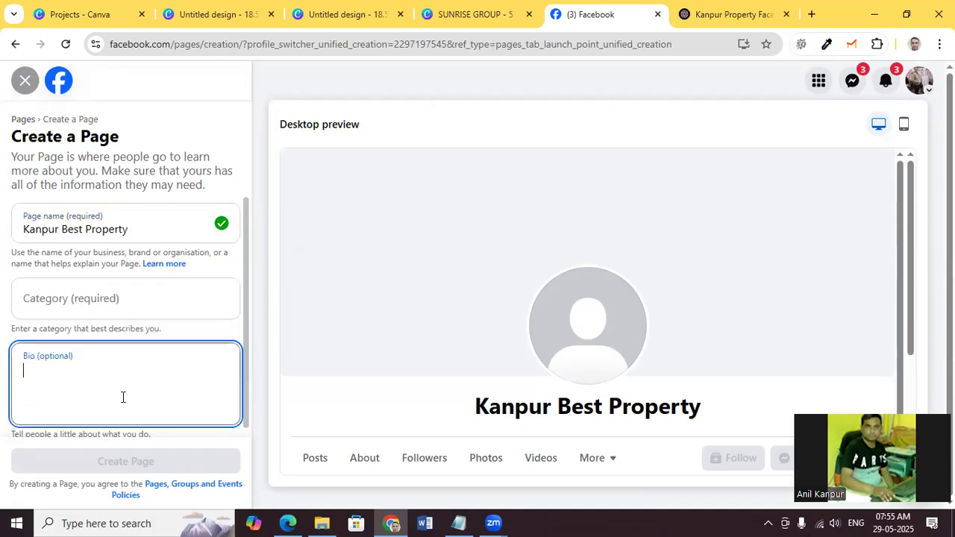
pyautogui.write('Commercial Plots')
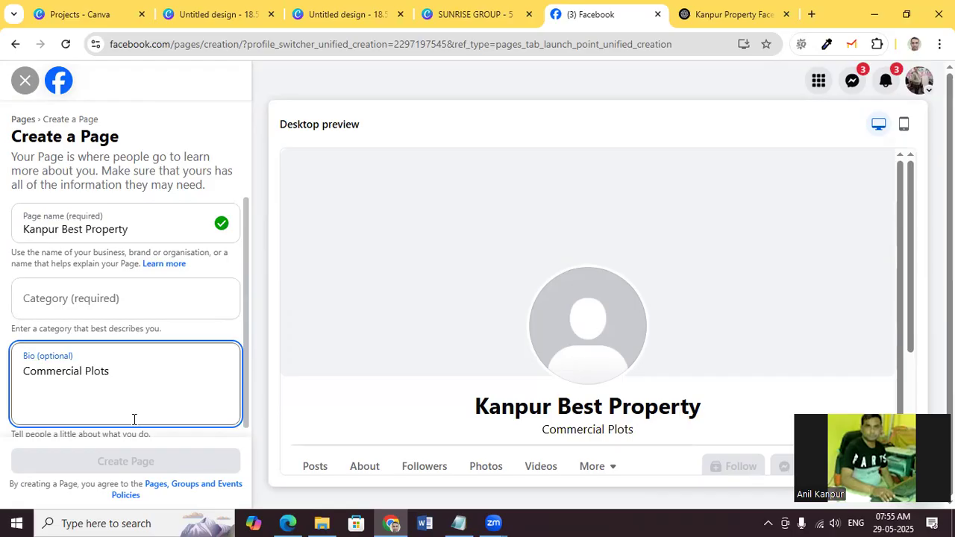
pyautogui.press('BackSpace')
pyautogui.press('BackSpace')
pyautogui.press('BackSpace')
pyautogui.press('BackSpace')
pyautogui.press('BackSpace')
pyautogui.press('BackSpace')
pyautogui.press('BackSpace')
pyautogui.press('BackSpace')
pyautogui.press('BackSpace')
pyautogui.press('BackSpace')
pyautogui.press('BackSpace')
pyautogui.press('BackSpace')
pyautogui.press('BackSpace')
pyautogui.press('BackSpace')
pyautogui.press('BackSpace')
pyautogui.press('BackSpace')
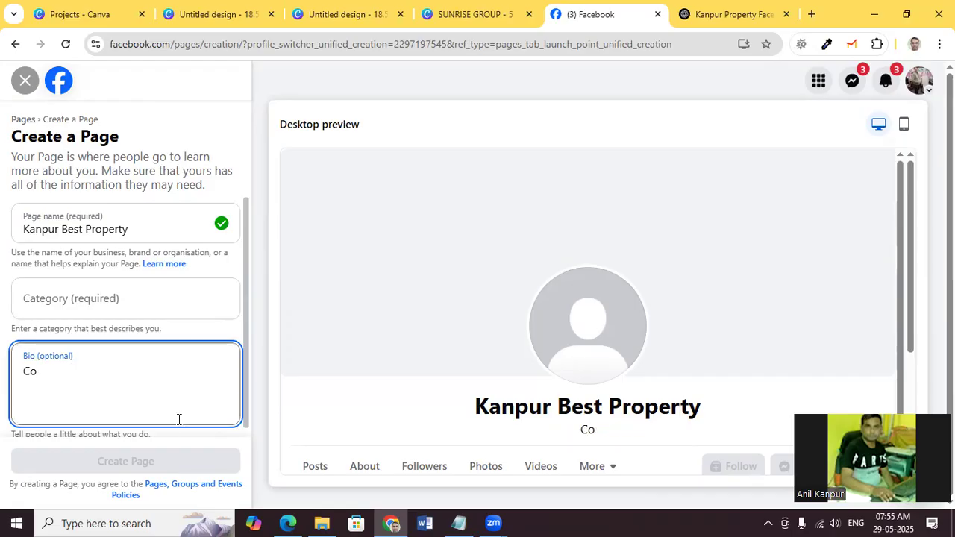
pyautogui.click(717, 17)
# In the Kanpur Best Property ChatGPT conversation, send the follow-up question 'property'
pyautogui.scroll(11, 717, 21)
pyautogui.scroll(-15, 718, 21)
pyautogui.scroll(-5, 718, 22)
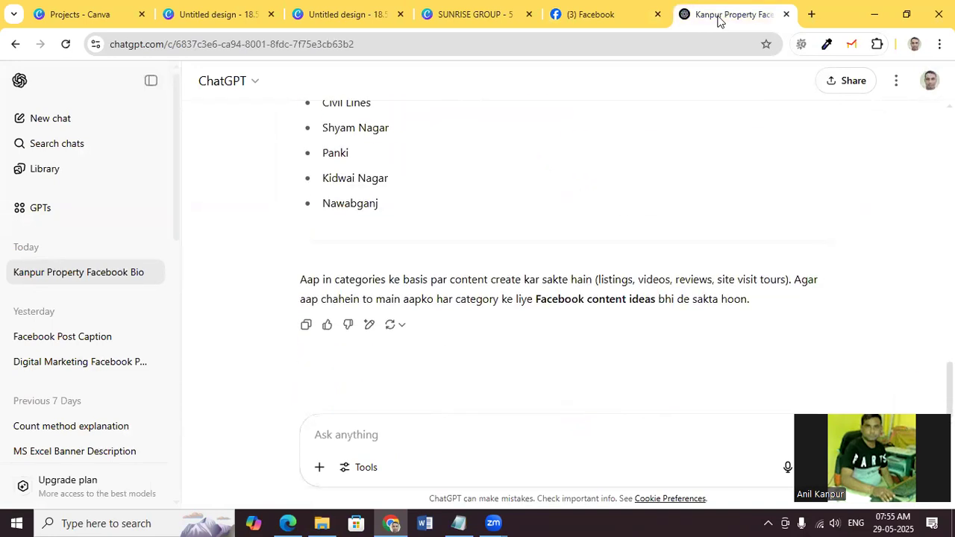
pyautogui.scroll(1, 718, 21)
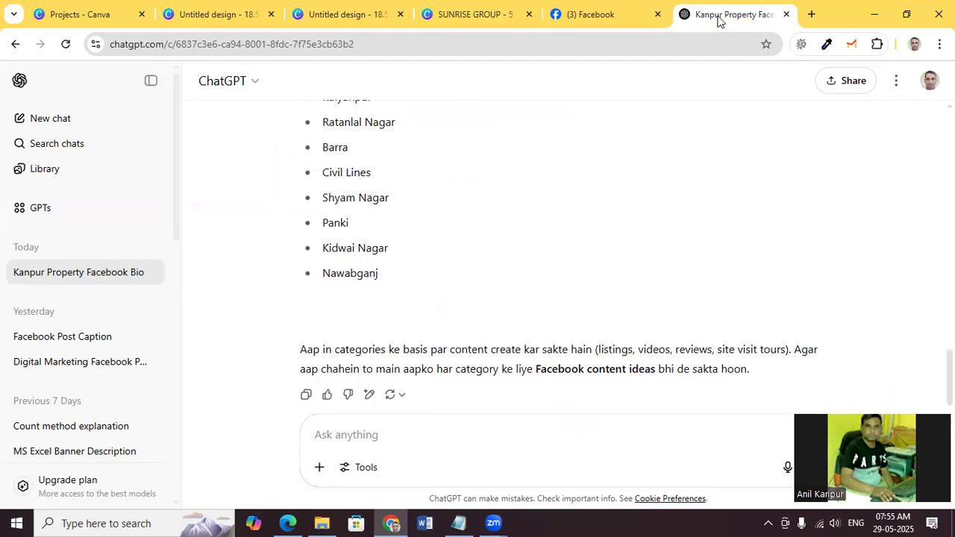
pyautogui.scroll(2, 459, 261)
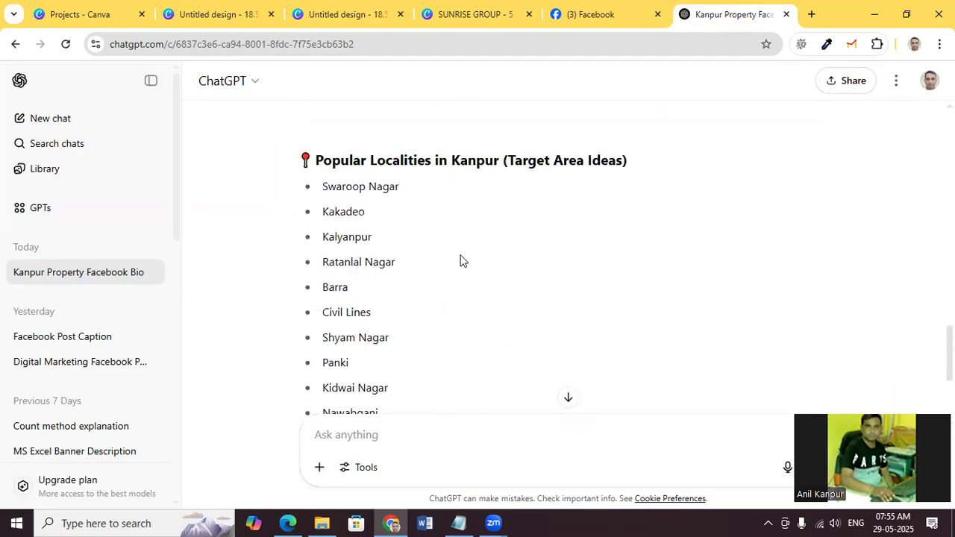
pyautogui.scroll(1, 459, 260)
pyautogui.scroll(1, 450, 295)
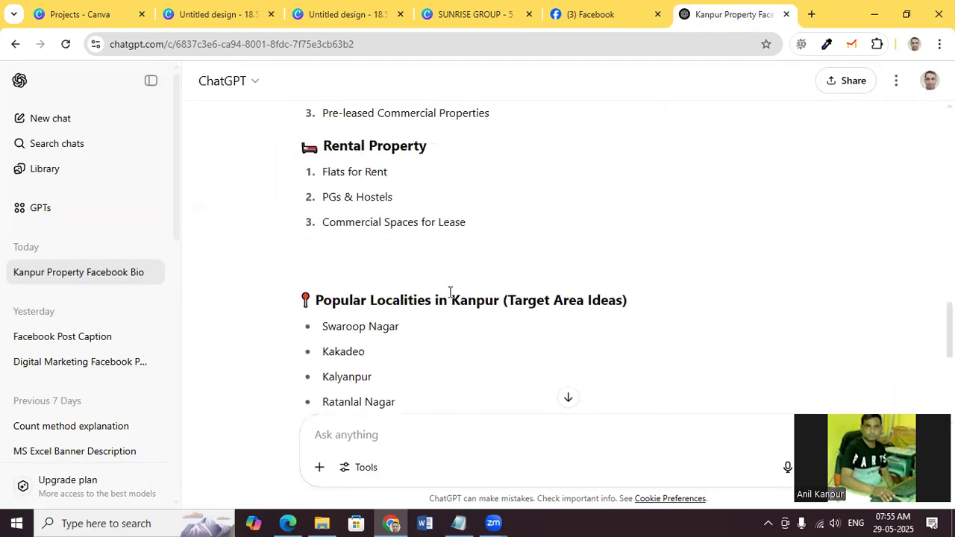
pyautogui.scroll(1, 450, 291)
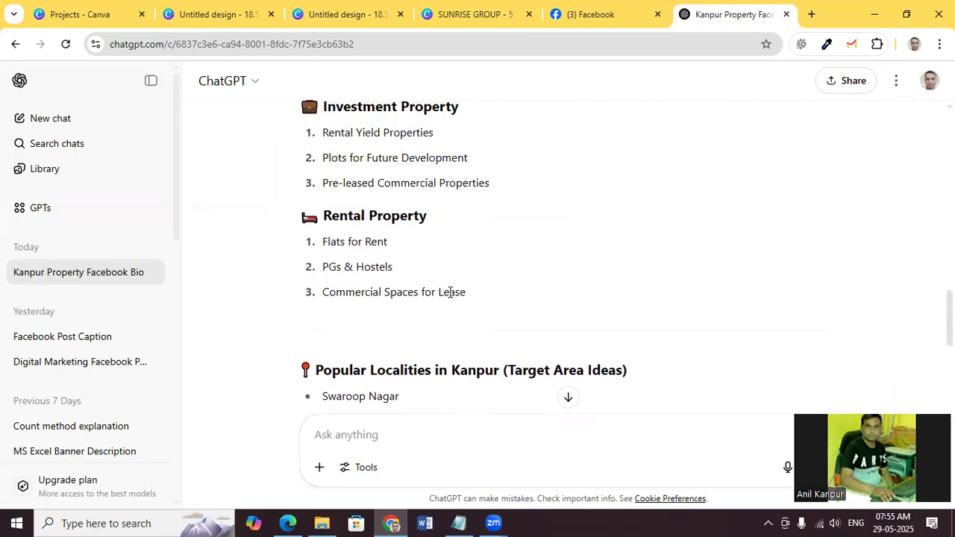
pyautogui.scroll(-2, 469, 325)
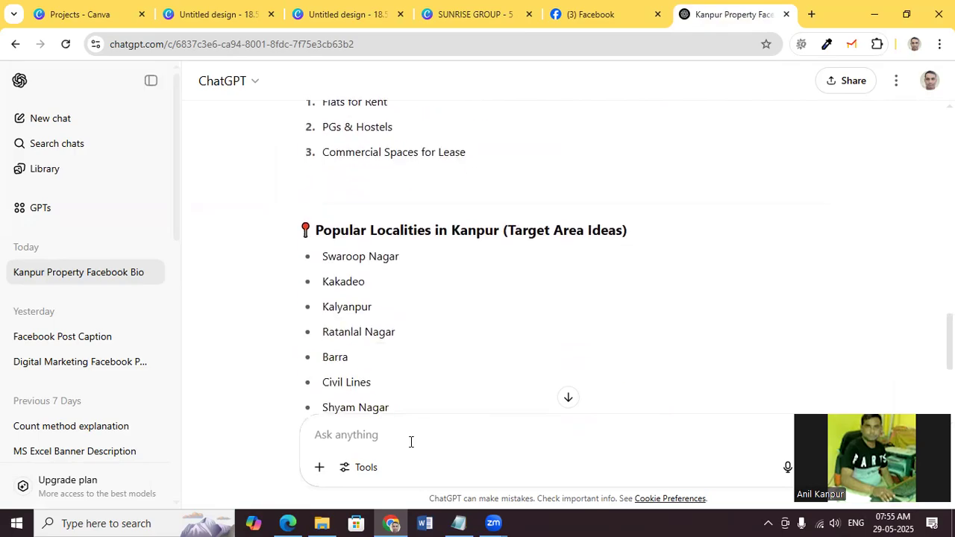
pyautogui.write('prop')
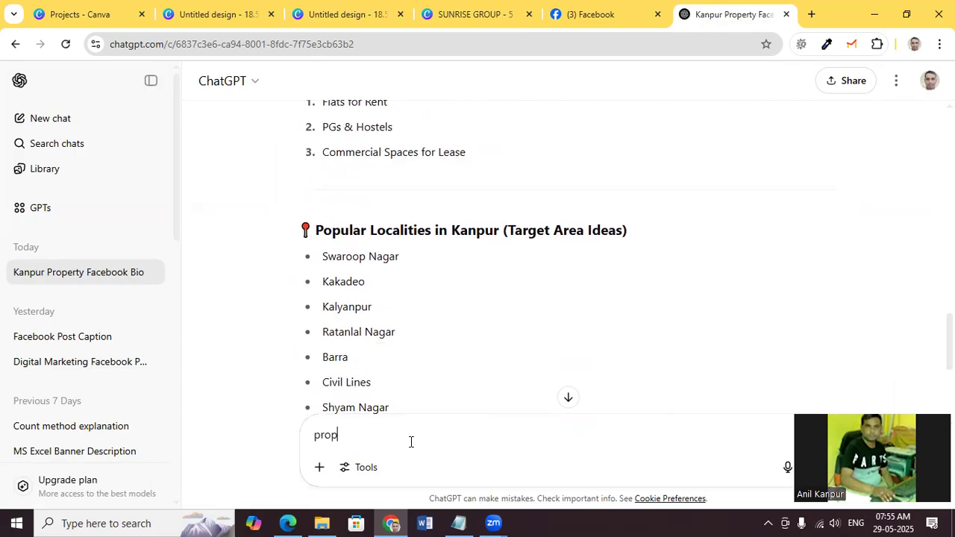
pyautogui.write('erty')
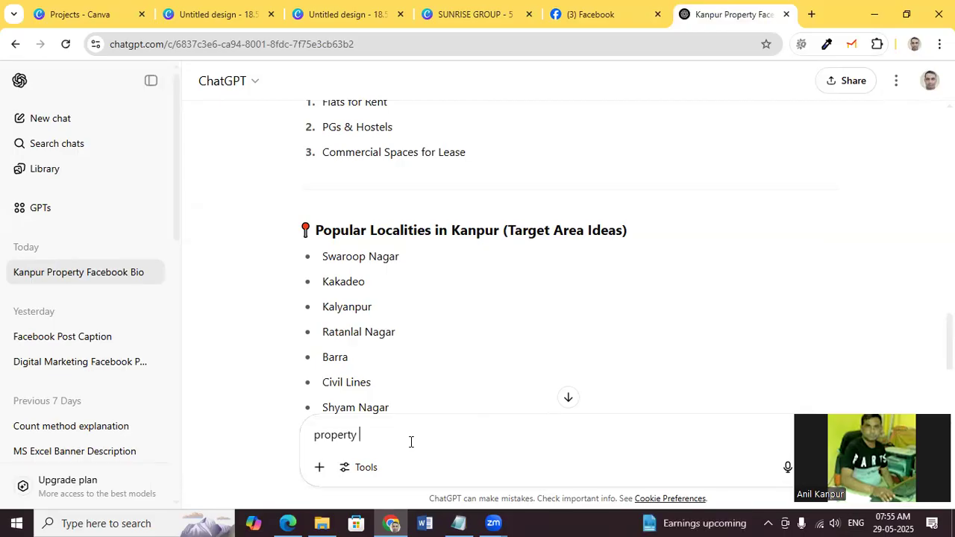
pyautogui.press('Return')
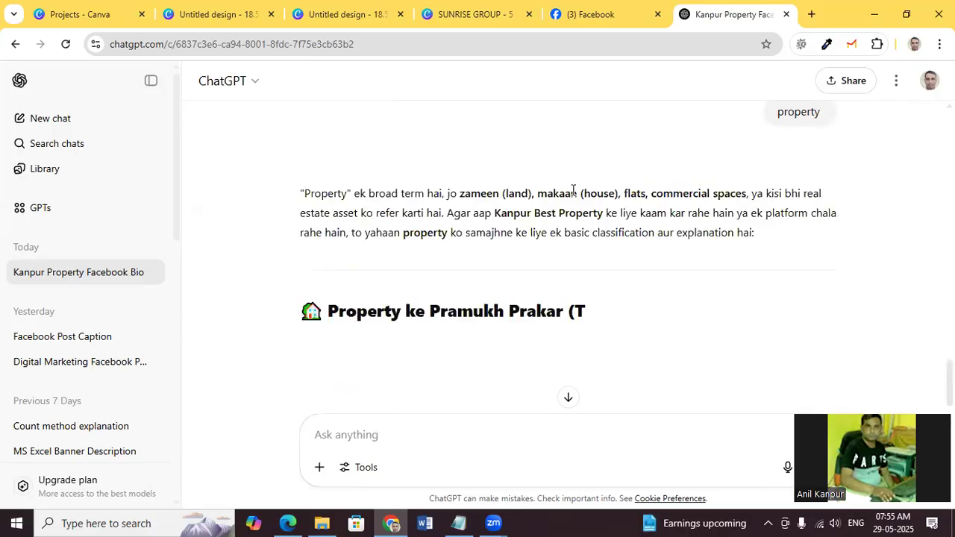
# Read ChatGPT's reply on property types and popular Kanpur zones through its closing paragraph
pyautogui.scroll(-1, 595, 209)
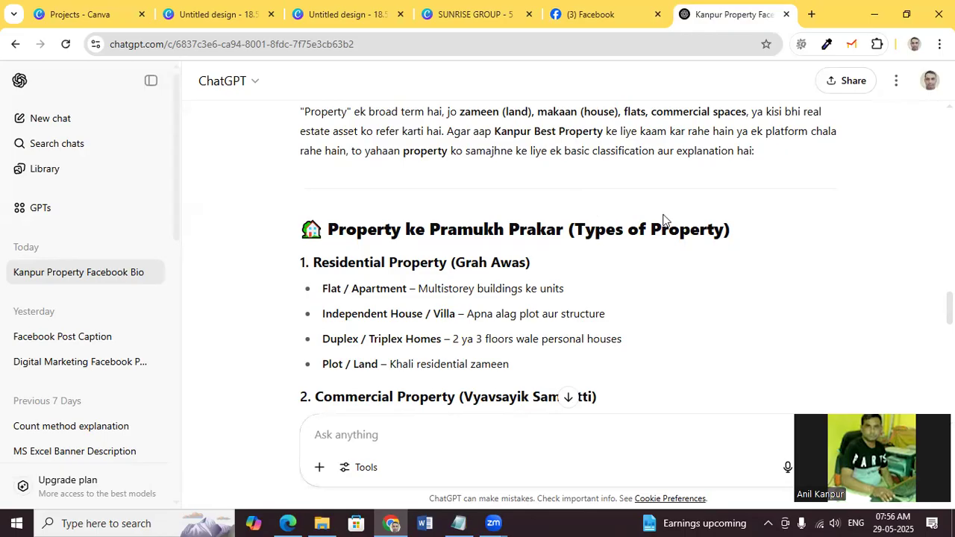
pyautogui.scroll(-10, 641, 302)
pyautogui.scroll(-5, 708, 249)
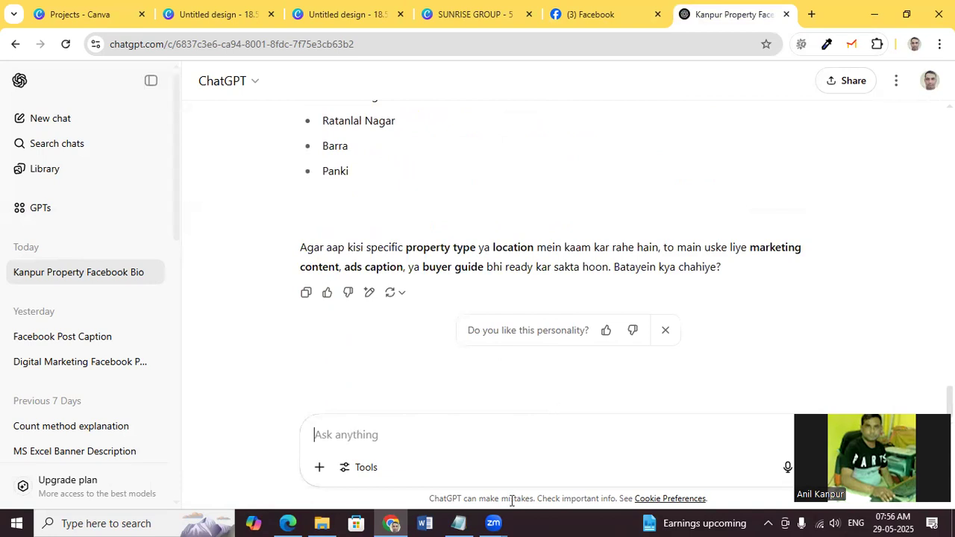
pyautogui.click(602, 10)
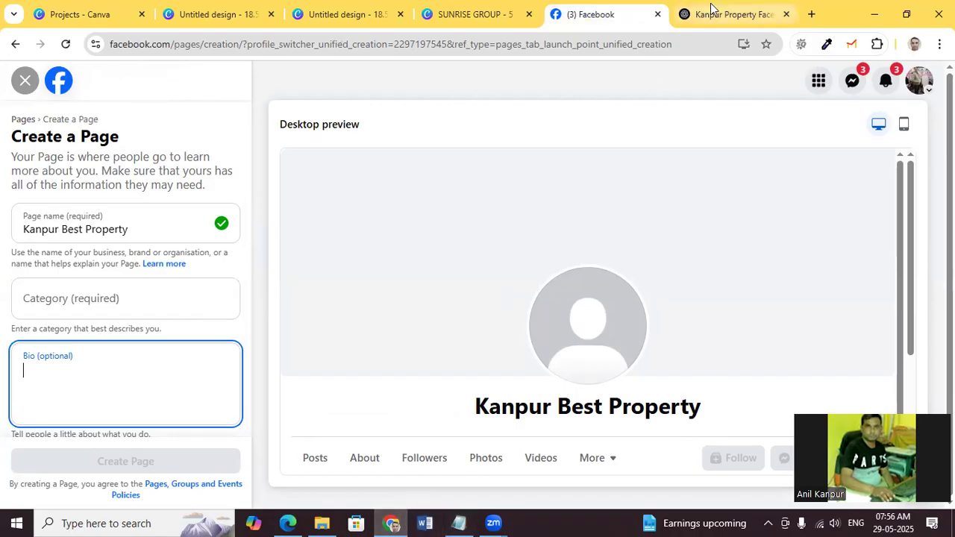
pyautogui.click(711, 14)
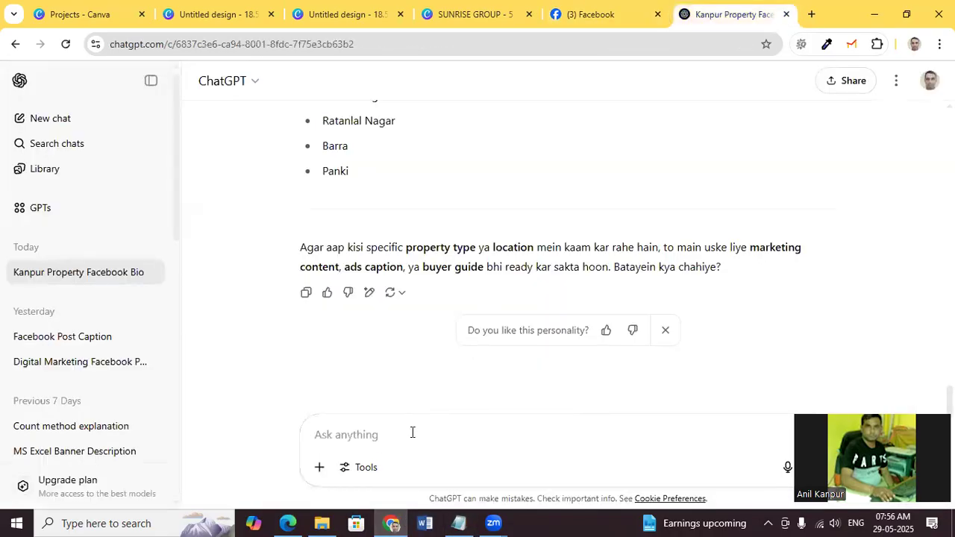
# Ask ChatGPT 'property catagory' and read its Residential, Commercial and Industrial category list
pyautogui.write('property catagory')
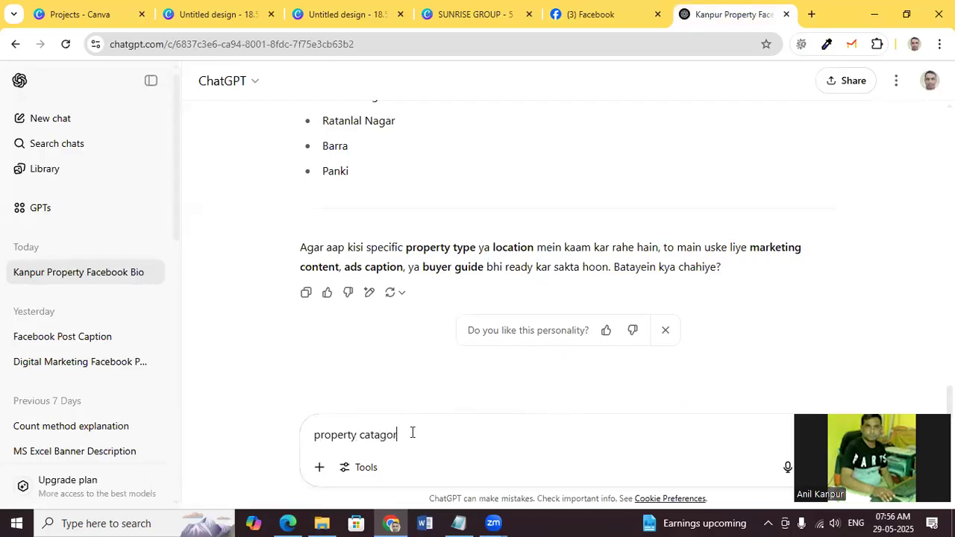
pyautogui.press('Return')
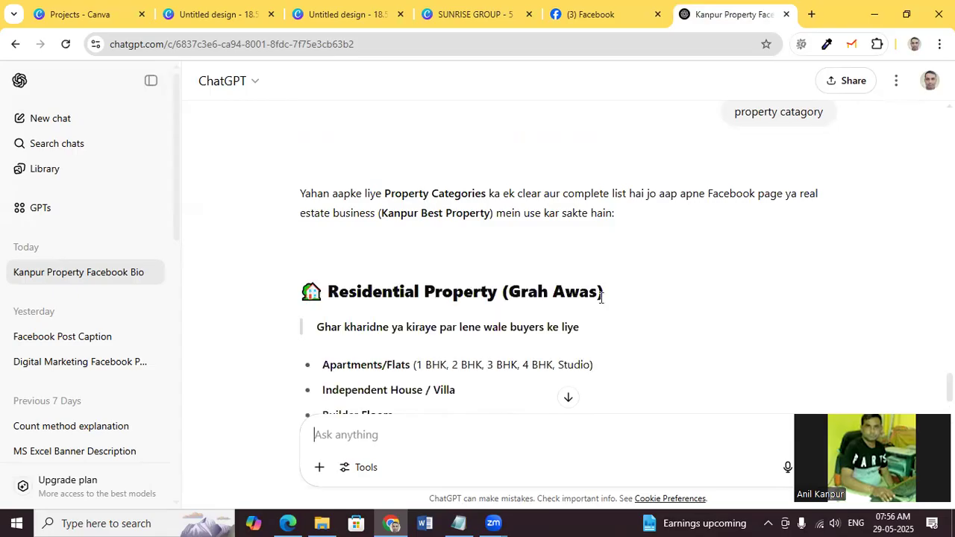
pyautogui.scroll(-2, 601, 298)
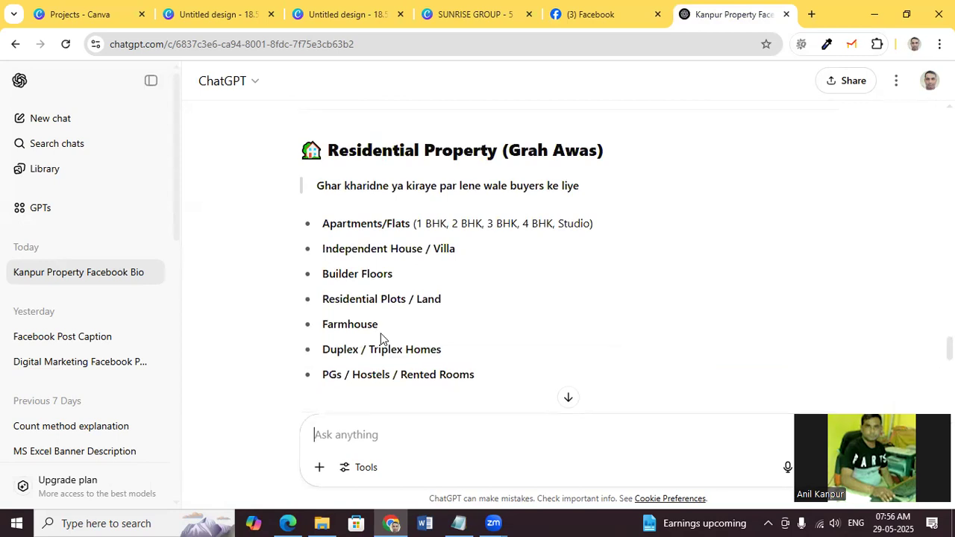
pyautogui.scroll(-2, 380, 338)
pyautogui.scroll(-2, 381, 338)
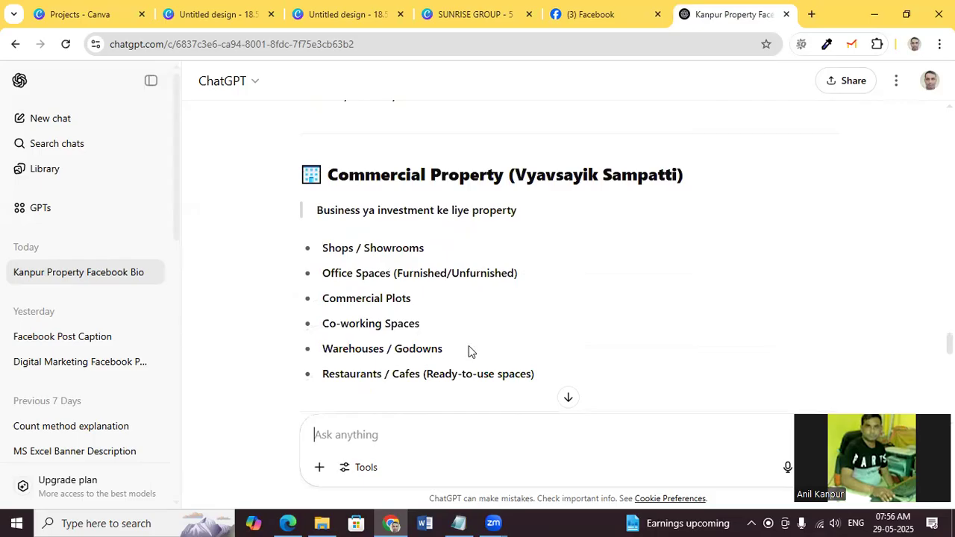
pyautogui.scroll(-2, 544, 185)
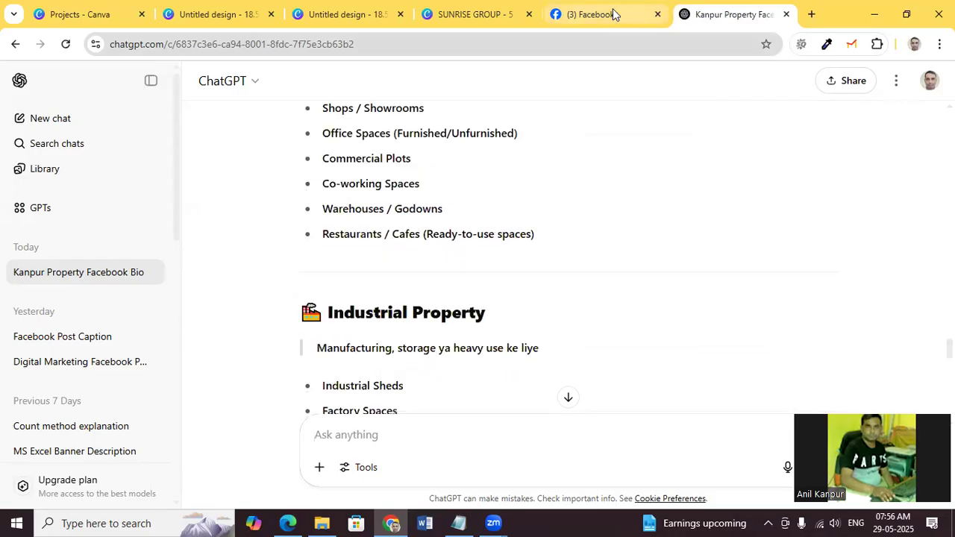
pyautogui.click(602, 14)
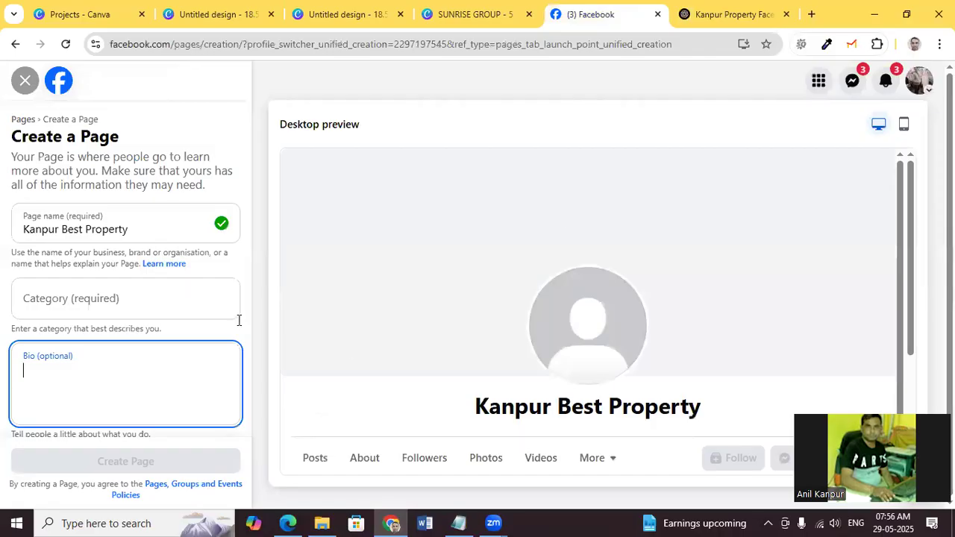
# Add Property and Property developer as the page's two categories
pyautogui.click(153, 299)
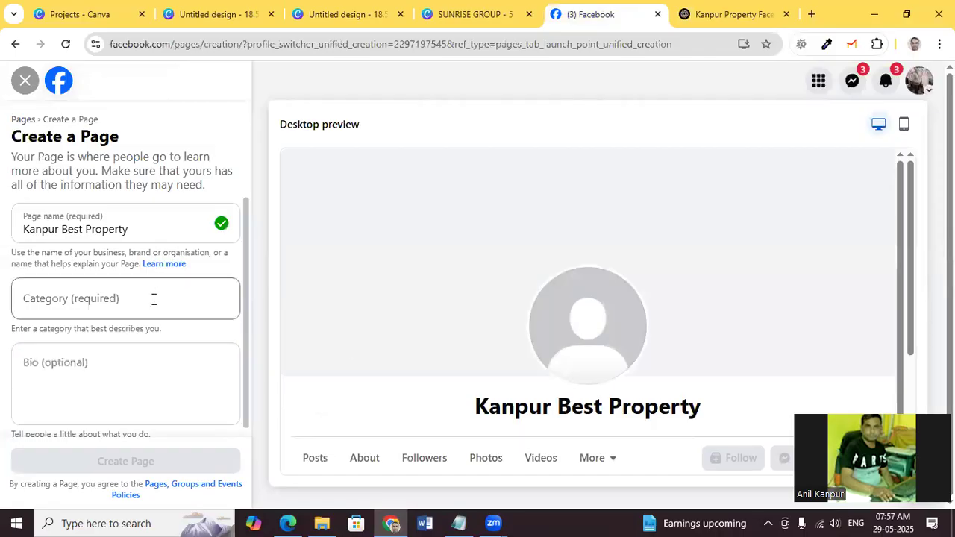
pyautogui.write('prop')
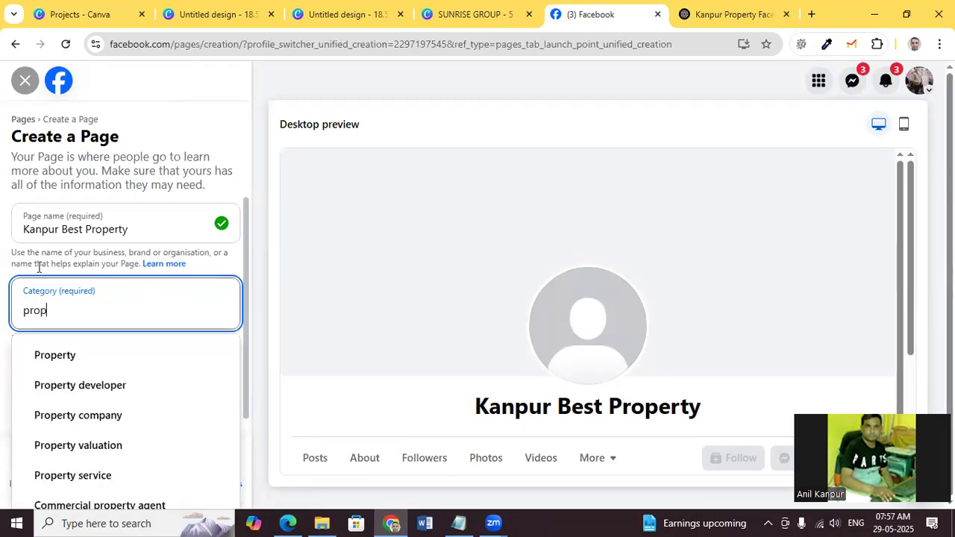
pyautogui.click(82, 360)
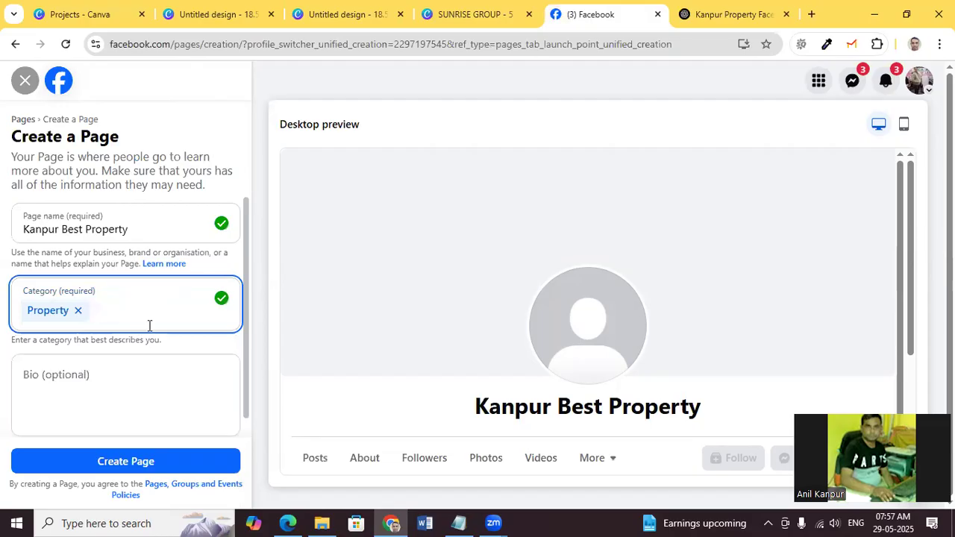
pyautogui.write('pro')
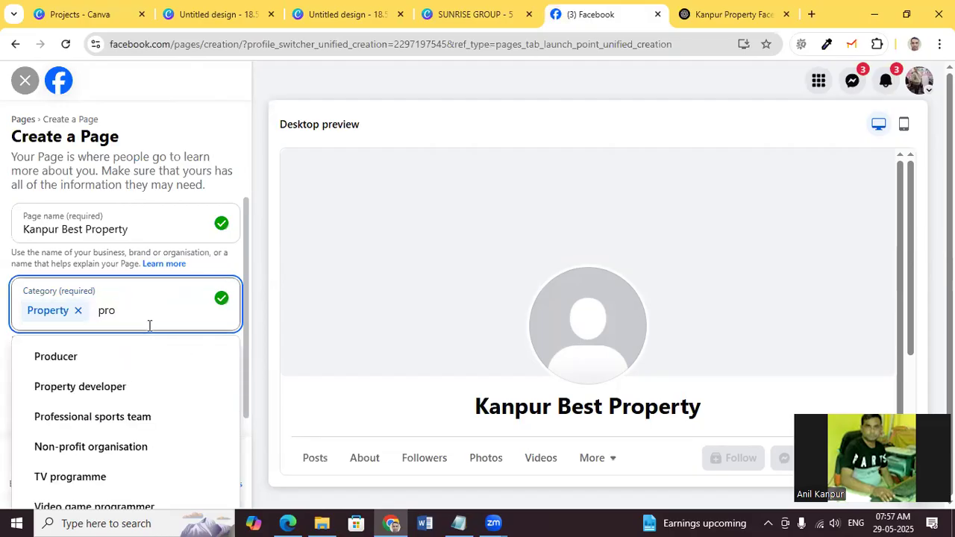
pyautogui.click(122, 390)
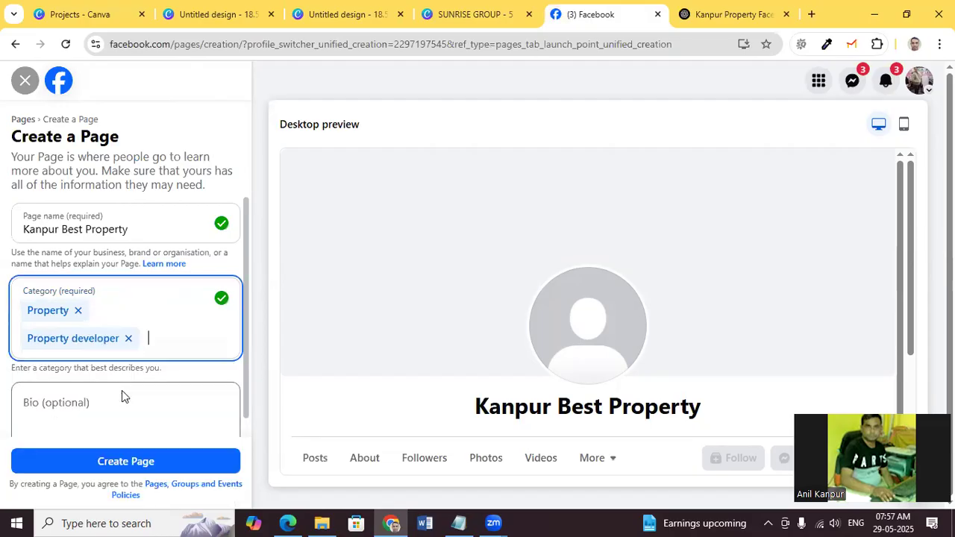
# Search for further categories ('pro', 'sell land', 'land sell'), then clear the search text
pyautogui.write('pro')
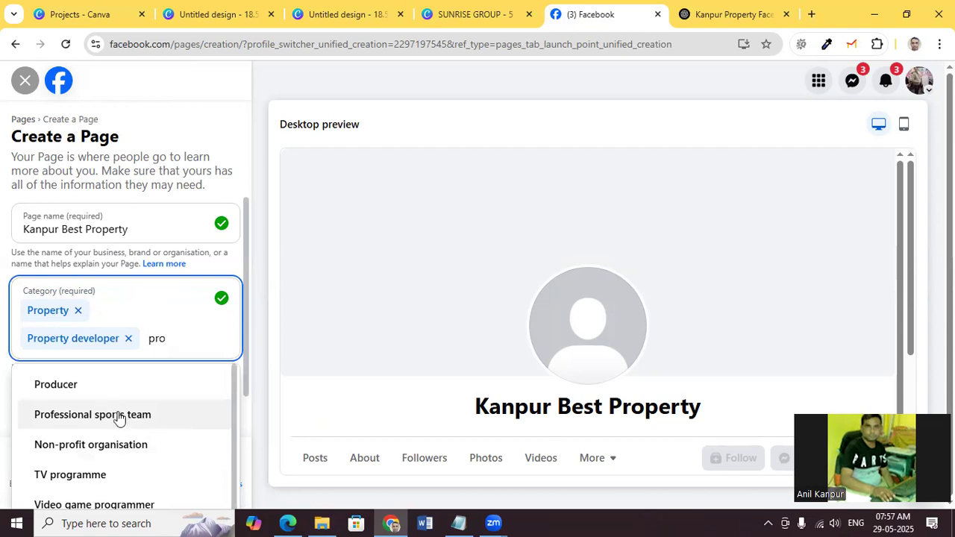
pyautogui.scroll(-1, 123, 420)
pyautogui.press('BackSpace')
pyautogui.press('BackSpace')
pyautogui.press('BackSpace')
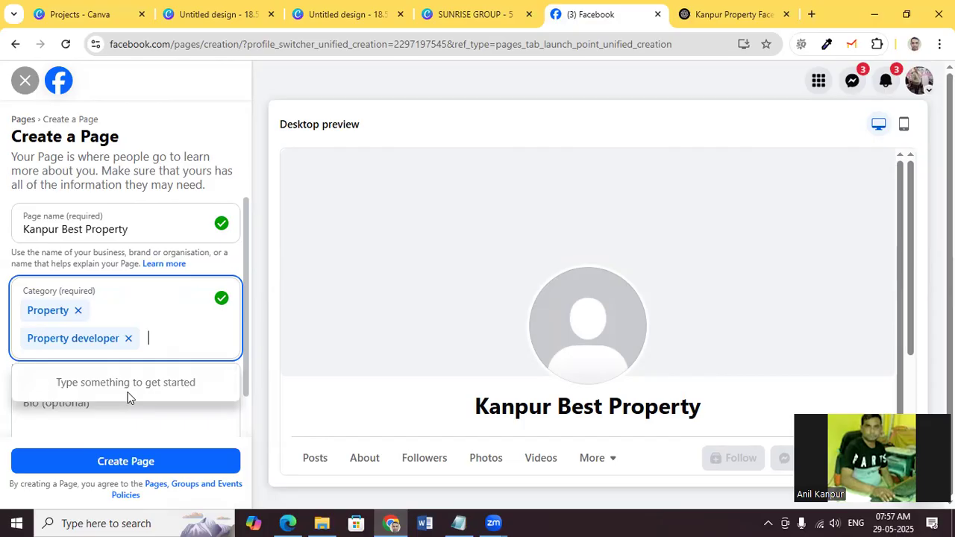
pyautogui.write('sel')
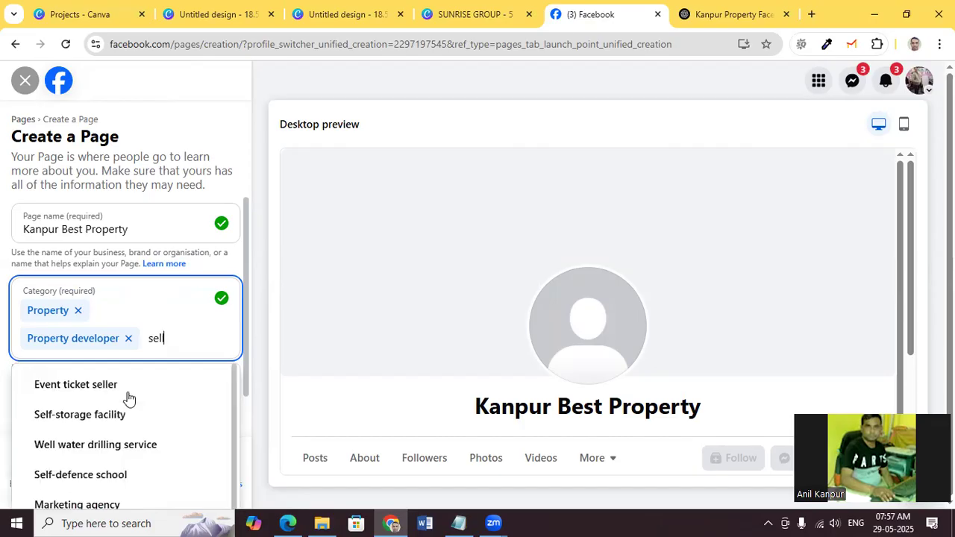
pyautogui.write('l land')
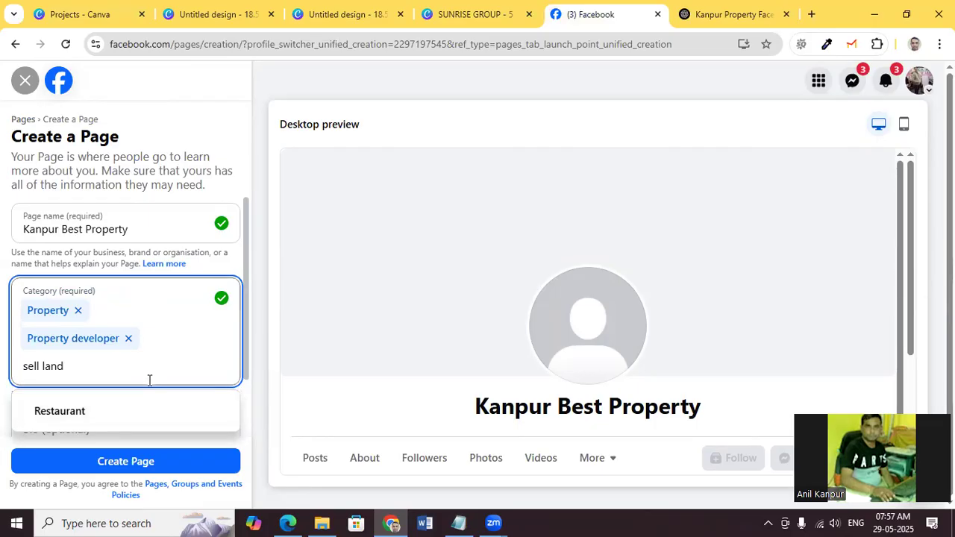
pyautogui.press('BackSpace')
pyautogui.press('BackSpace')
pyautogui.press('BackSpace')
pyautogui.press('BackSpace')
pyautogui.press('BackSpace')
pyautogui.press('BackSpace')
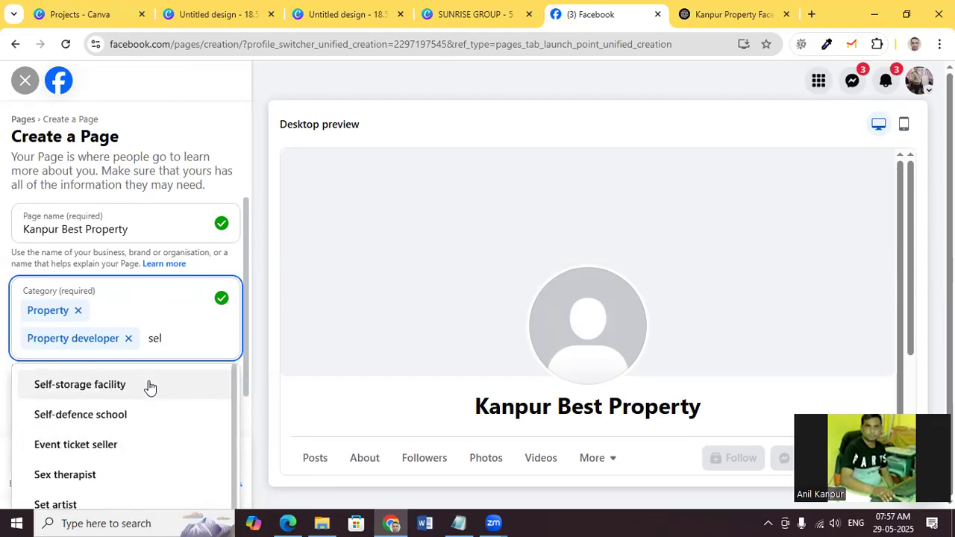
pyautogui.press('BackSpace')
pyautogui.press('BackSpace')
pyautogui.press('BackSpace')
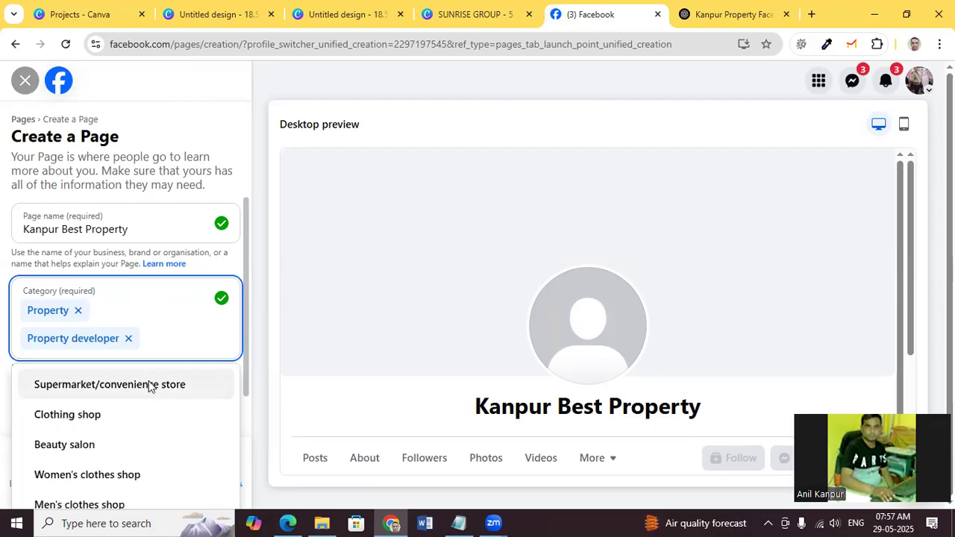
pyautogui.write('land')
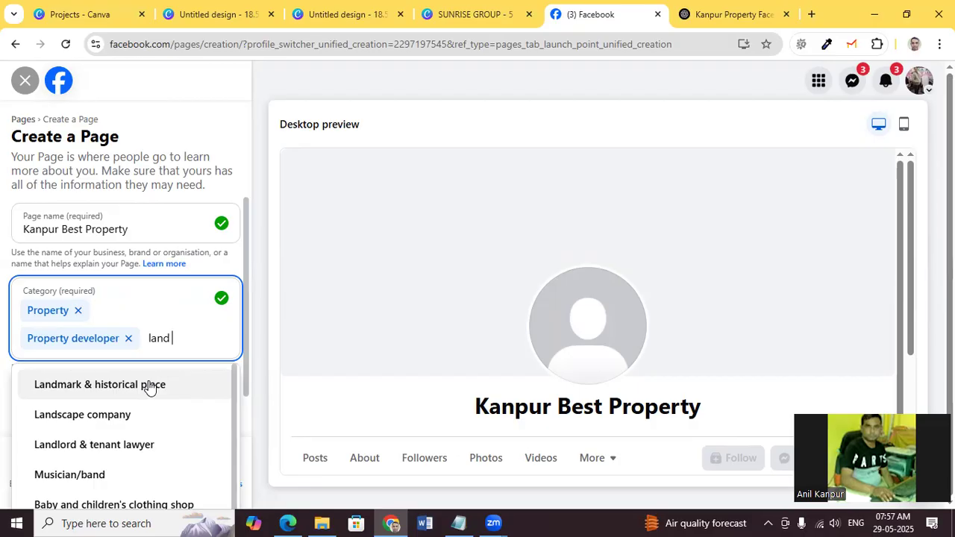
pyautogui.scroll(-2, 149, 386)
pyautogui.write('sell')
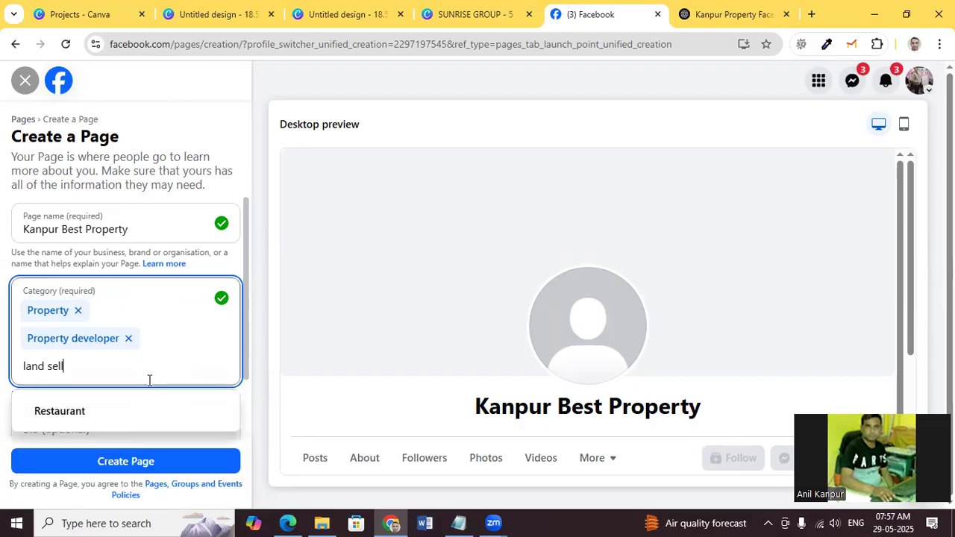
pyautogui.press('BackSpace')
pyautogui.press('BackSpace')
pyautogui.press('BackSpace')
pyautogui.press('BackSpace')
pyautogui.press('BackSpace')
pyautogui.press('BackSpace')
pyautogui.press('BackSpace')
pyautogui.press('BackSpace')
pyautogui.press('BackSpace')
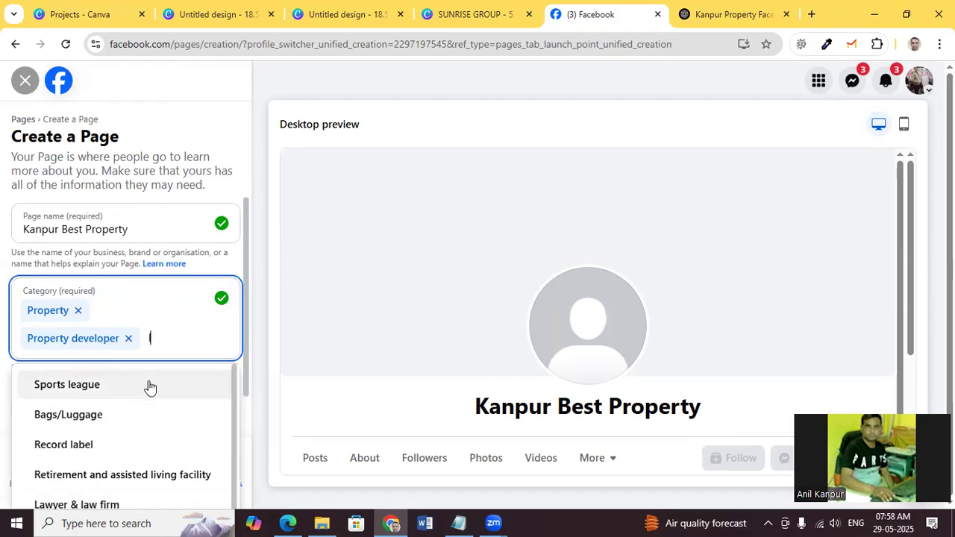
pyautogui.click(128, 422)
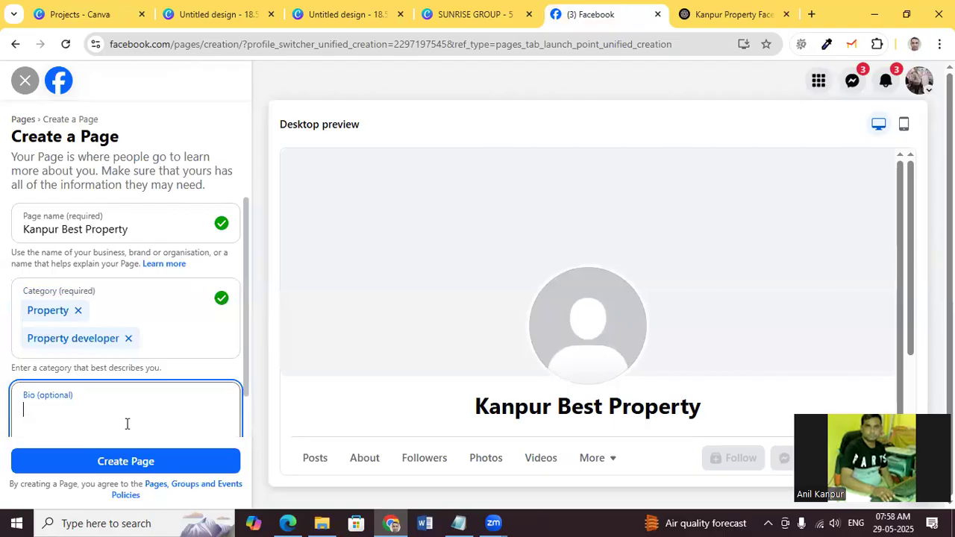
# Select the five-line Kanpur Best Property bio in ChatGPT, then focus Facebook's Bio field
pyautogui.click(735, 20)
pyautogui.scroll(20, 429, 324)
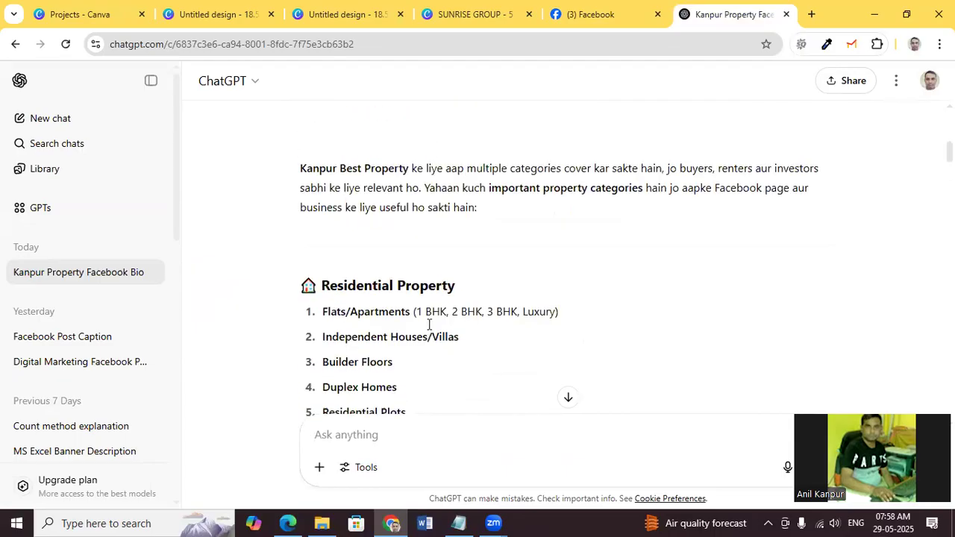
pyautogui.scroll(5, 429, 324)
pyautogui.scroll(-3, 420, 305)
pyautogui.scroll(2, 294, 236)
pyautogui.moveTo(300, 221); pyautogui.dragTo(652, 311)
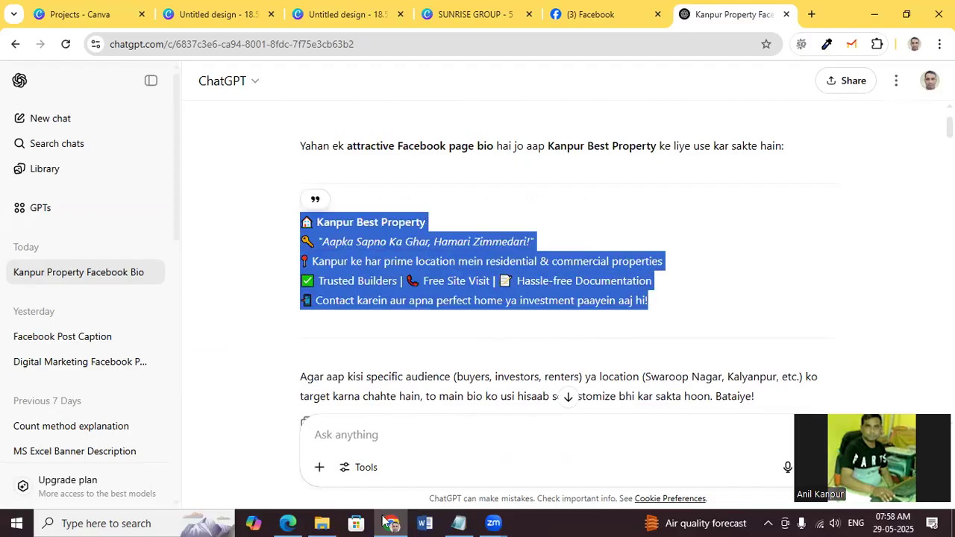
pyautogui.click(611, 13)
pyautogui.click(181, 421)
# Paste the copied bio into the Bio field and create the Kanpur Best Property page
pyautogui.write('🏠 Kanpur Best Property 🔑 "Aapka Sapno Ka Ghar, Hamari Zimmedari!" 📍 Kanpur ke har prime location mein residential & commercial properties ✅ Trusted Builders | 📞 Free Site Visit | 📝 Hassle-free Documentation 📲 Contact karein aur apna perfect home ya')
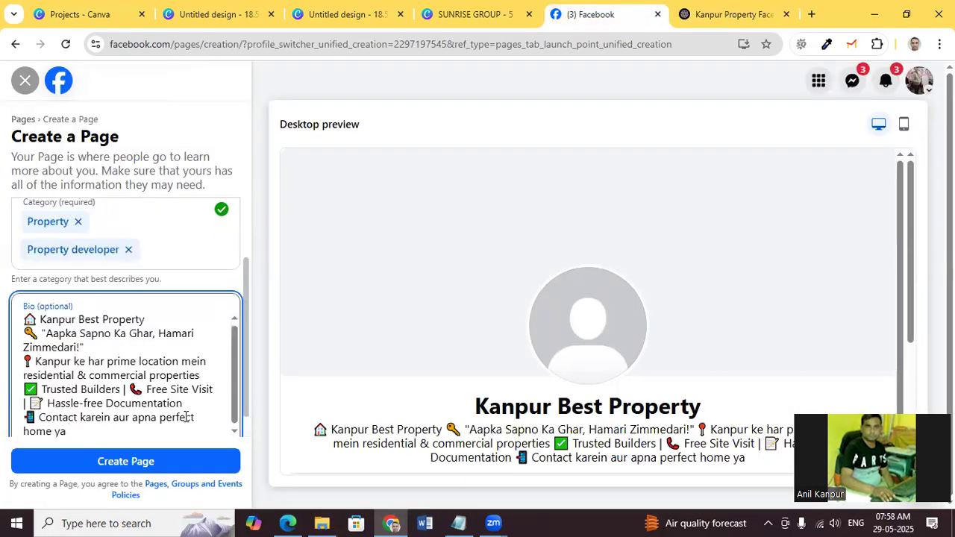
pyautogui.scroll(-1, 186, 414)
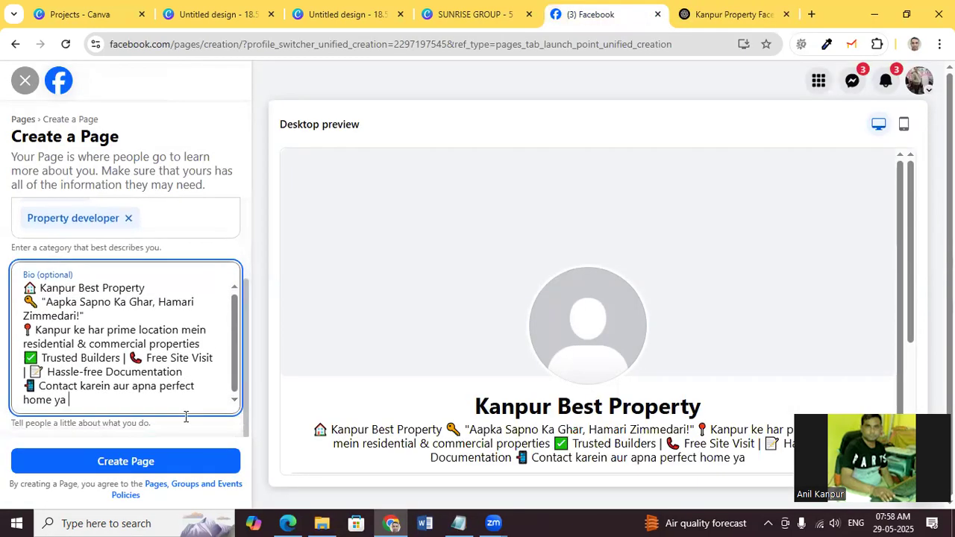
pyautogui.click(151, 466)
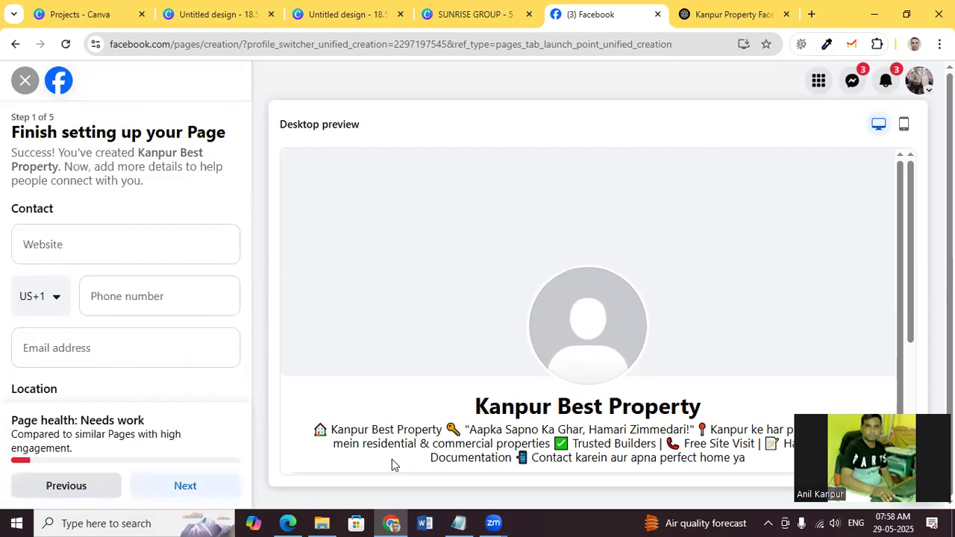
# Set the contact phone number's country code to India (IN +91)
pyautogui.click(159, 250)
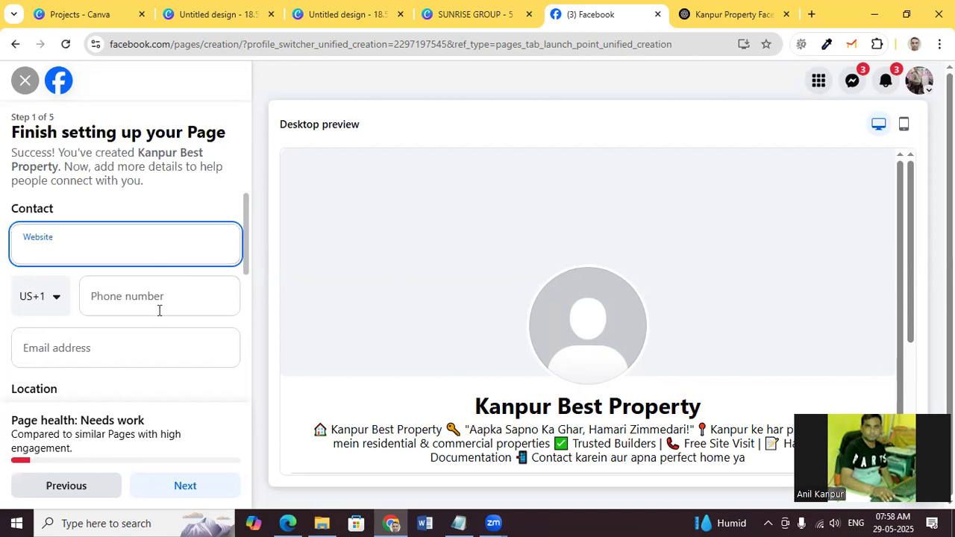
pyautogui.click(54, 302)
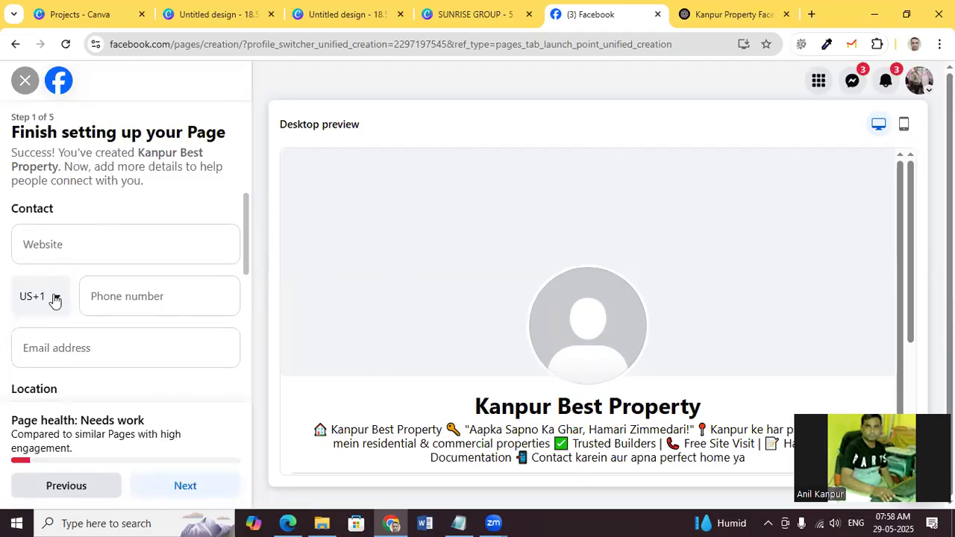
pyautogui.click(54, 298)
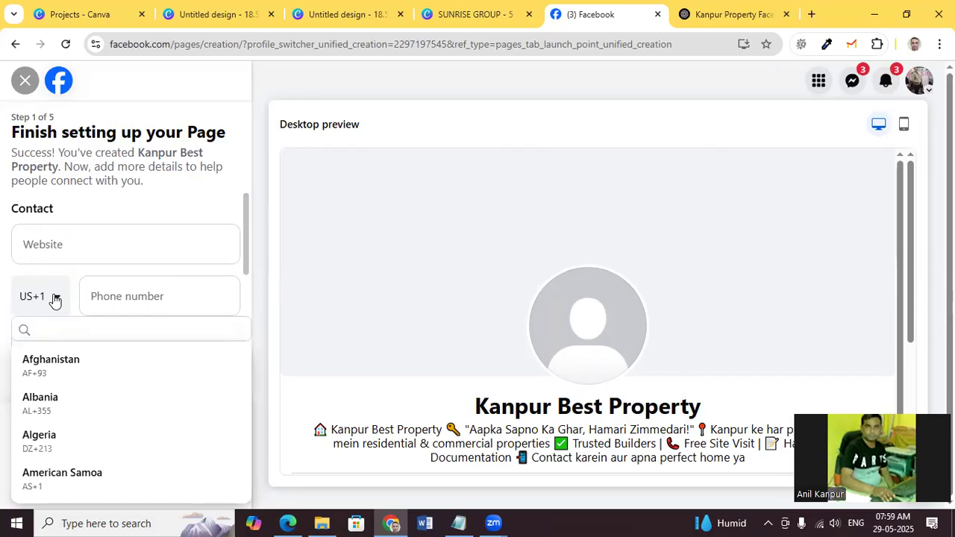
pyautogui.scroll(-5, 91, 413)
pyautogui.scroll(-10, 94, 414)
pyautogui.scroll(-15, 94, 415)
pyautogui.scroll(-10, 94, 415)
pyautogui.scroll(-4, 94, 415)
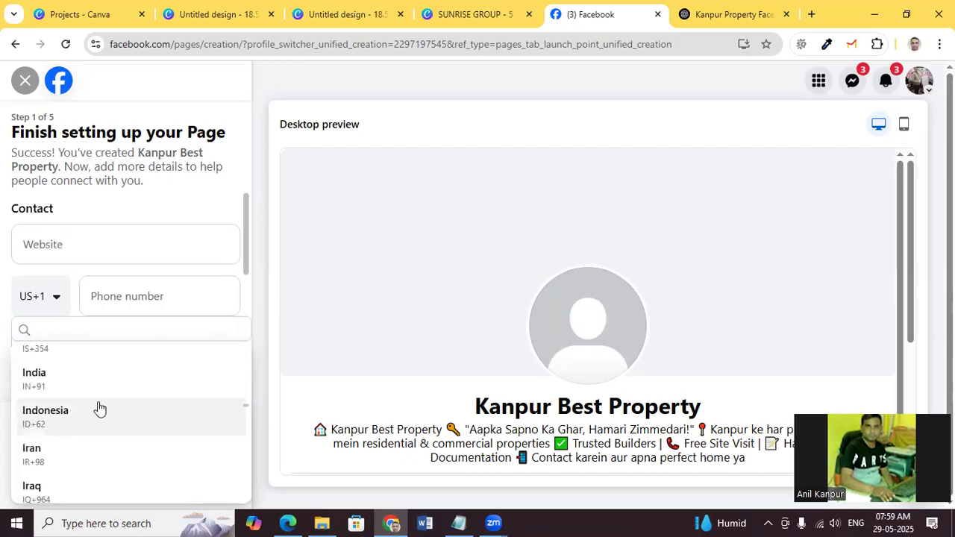
pyautogui.click(49, 377)
pyautogui.click(142, 306)
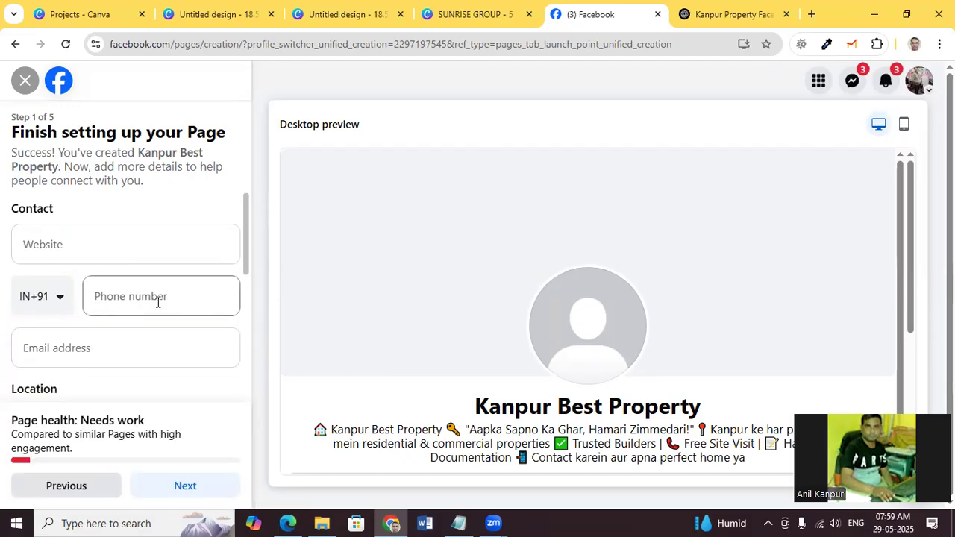
# Enter the contact phone number and the page's e-mail address
pyautogui.click(157, 302)
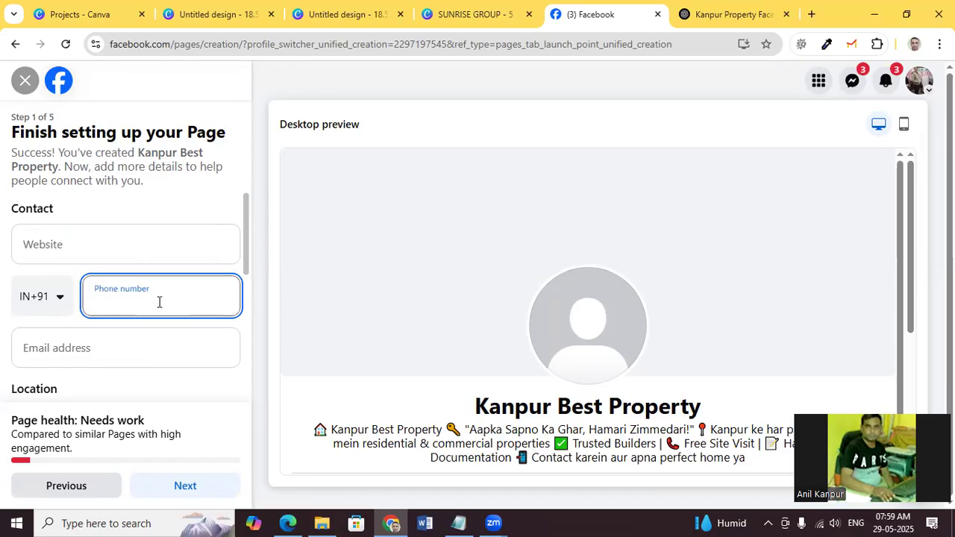
pyautogui.click(153, 353)
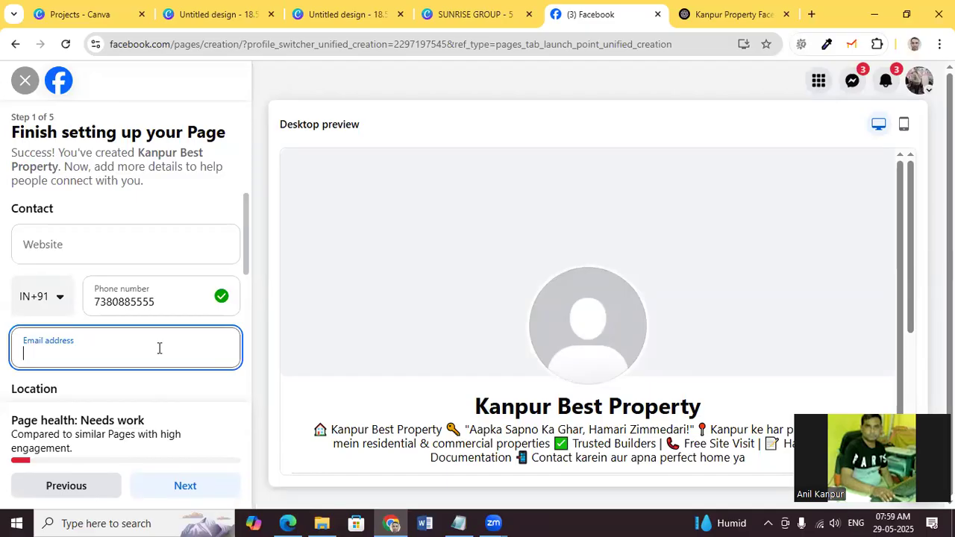
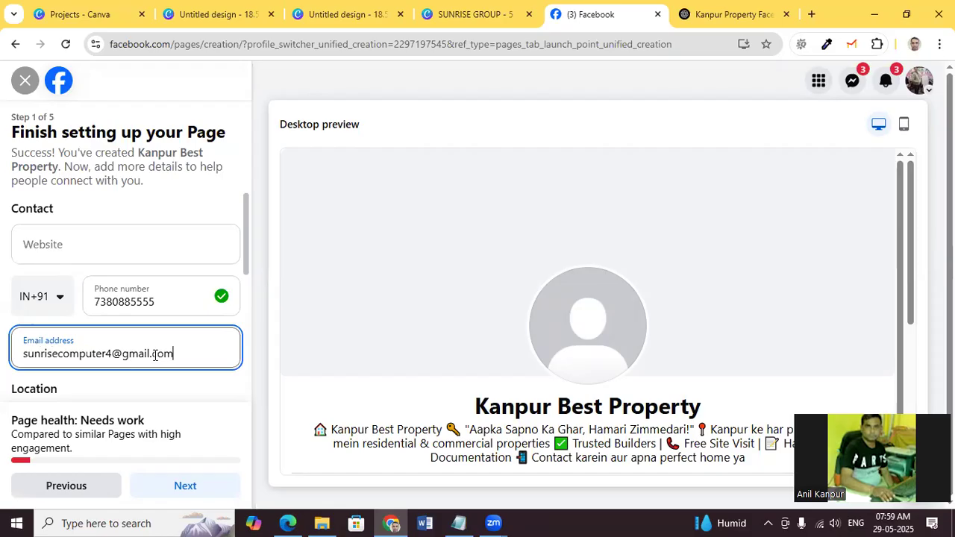
pyautogui.scroll(-2, 120, 321)
# Type the page's street address into the Address field
pyautogui.click(113, 288)
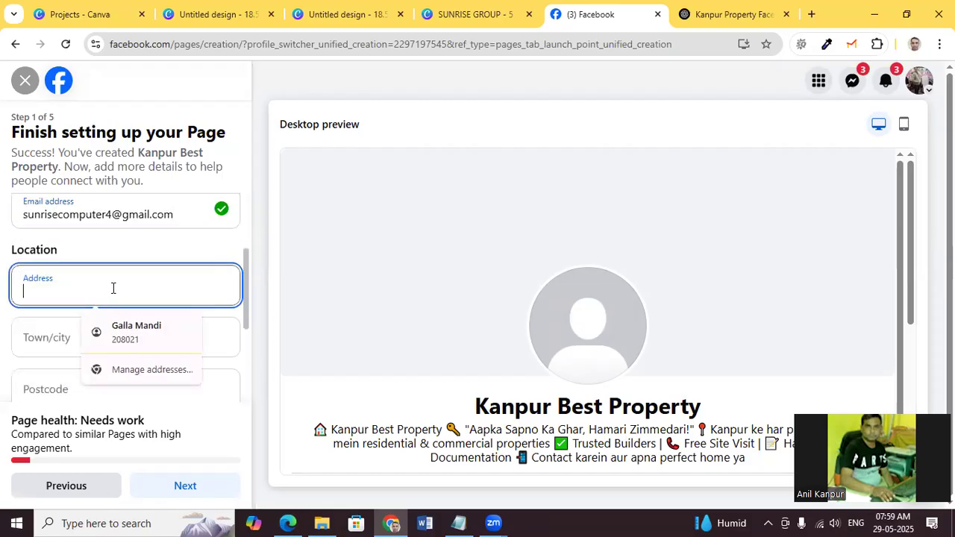
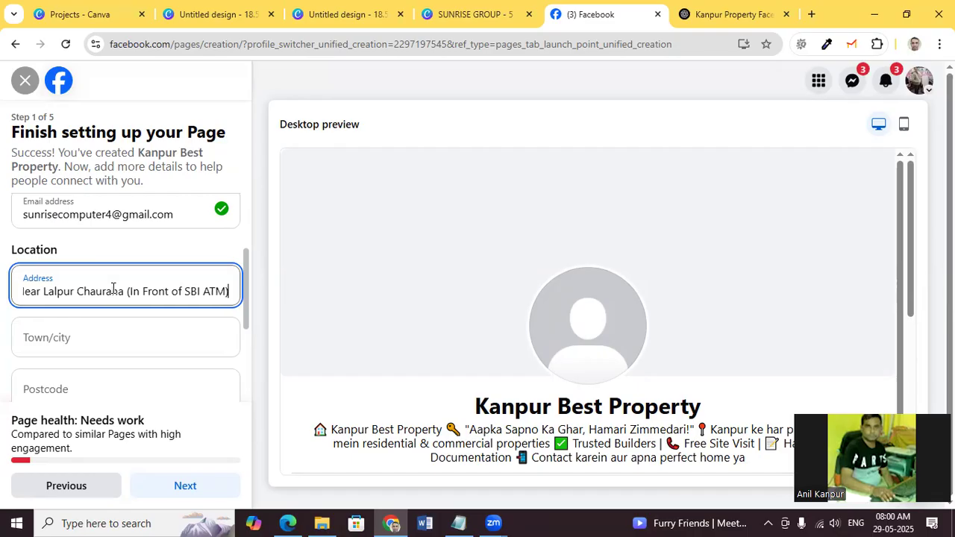
# Set the town to 'Kanpur, Uttar Pradesh' so the postcode fills in
pyautogui.press('Tab')
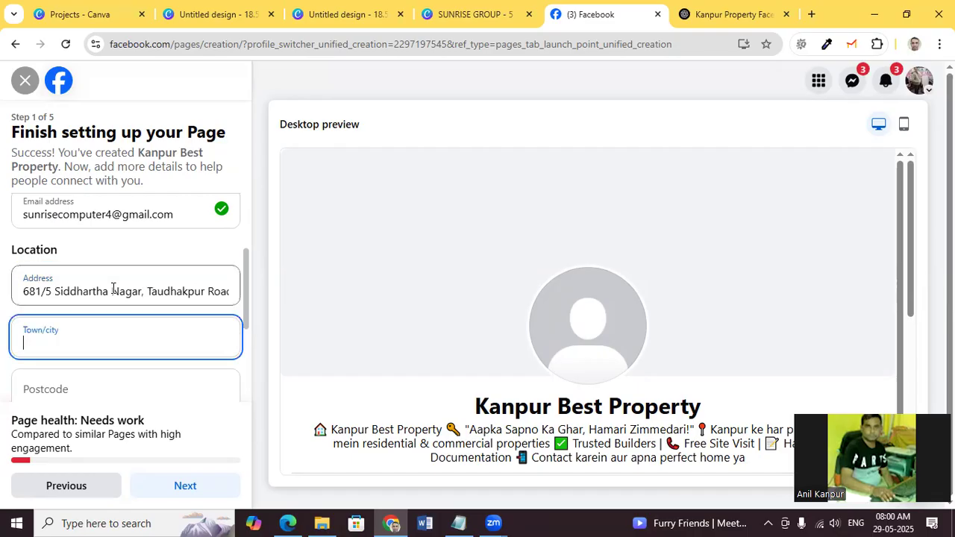
pyautogui.write('Kanp')
pyautogui.press('BackSpace')
pyautogui.press('BackSpace')
pyautogui.press('BackSpace')
pyautogui.press('BackSpace')
pyautogui.write('Nau')
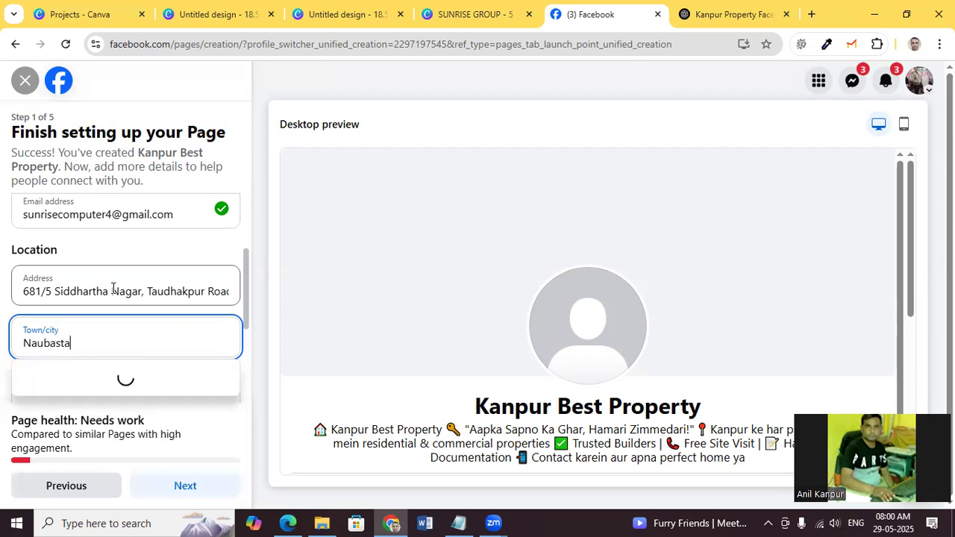
pyautogui.write('basta')
pyautogui.press('BackSpace')
pyautogui.press('BackSpace')
pyautogui.press('BackSpace')
pyautogui.press('BackSpace')
pyautogui.press('BackSpace')
pyautogui.press('BackSpace')
pyautogui.press('BackSpace')
pyautogui.press('BackSpace')
pyautogui.press('BackSpace')
pyautogui.write('Kanpur')
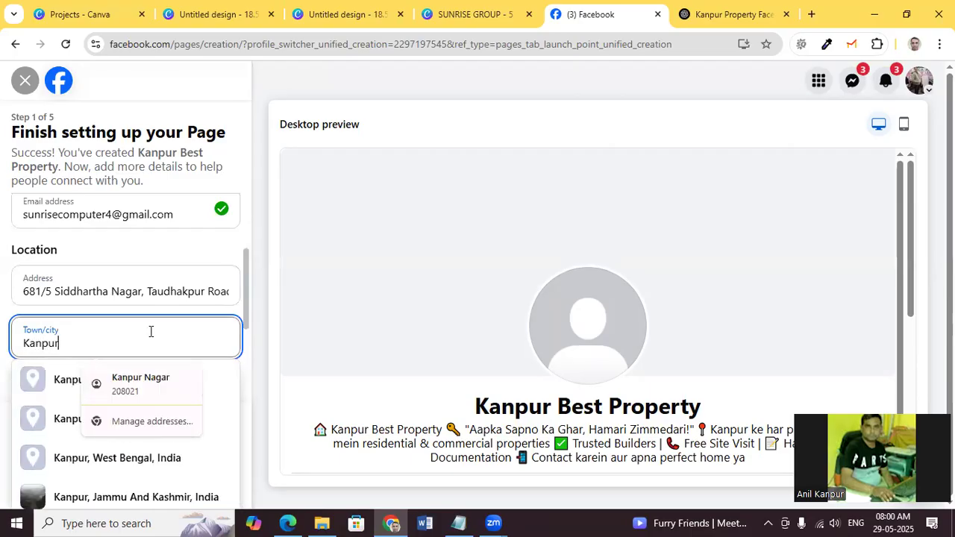
pyautogui.click(158, 403)
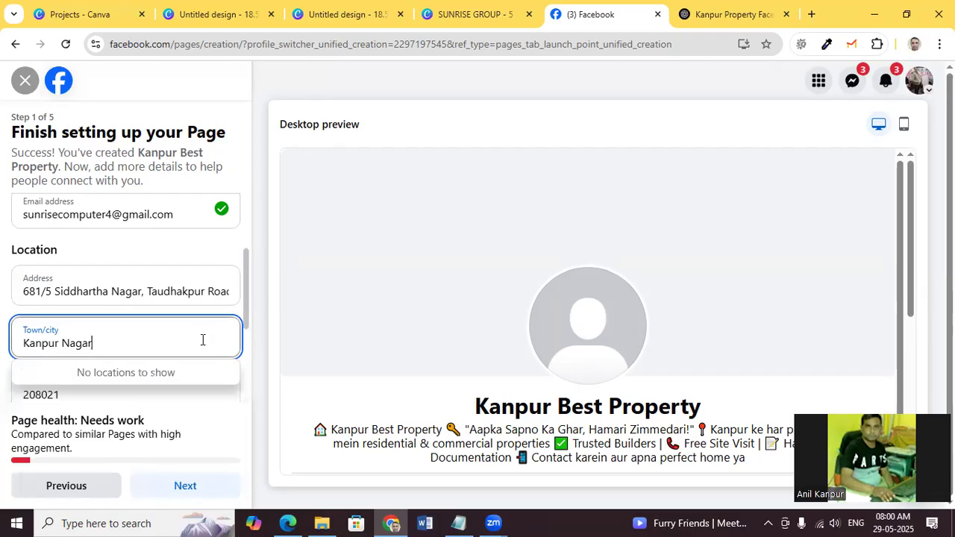
pyautogui.press('BackSpace')
pyautogui.press('BackSpace')
pyautogui.press('BackSpace')
pyautogui.press('BackSpace')
pyautogui.press('BackSpace')
pyautogui.press('BackSpace')
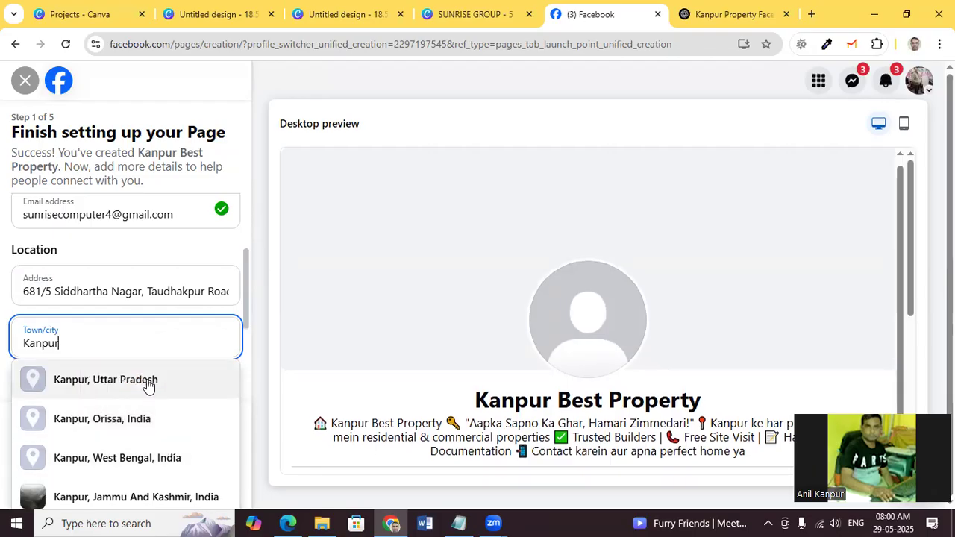
pyautogui.click(148, 383)
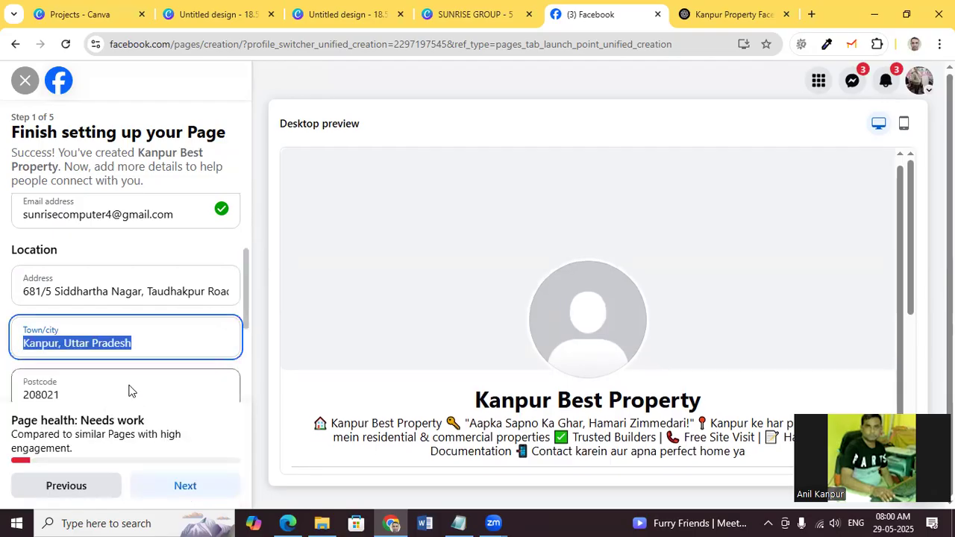
pyautogui.scroll(-2, 76, 258)
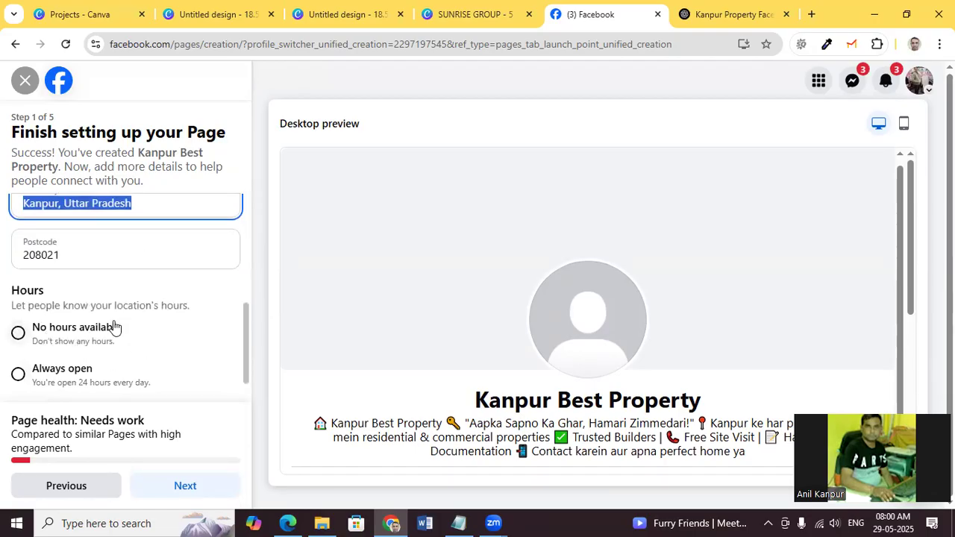
# Choose 'Open at selected hours' under the Page's Hours
pyautogui.scroll(-1, 114, 328)
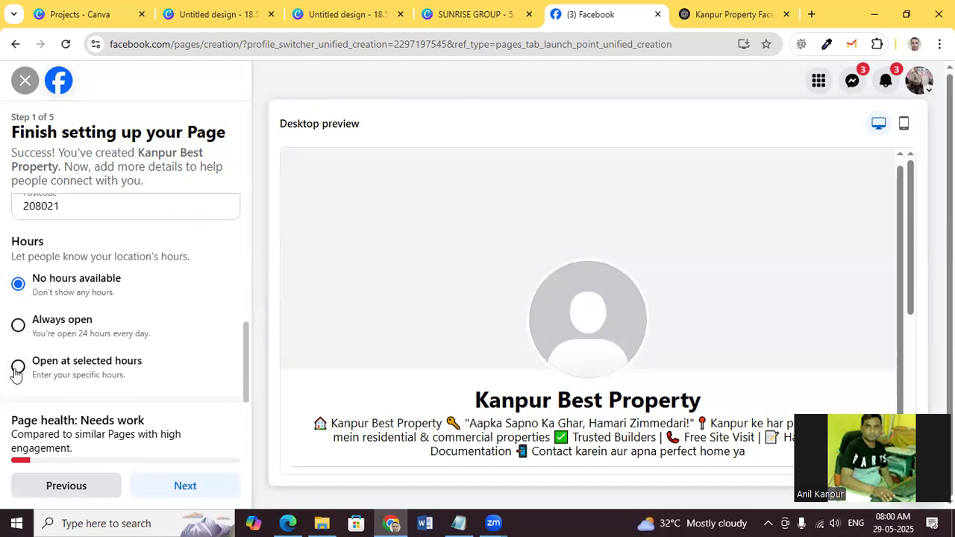
pyautogui.click(17, 367)
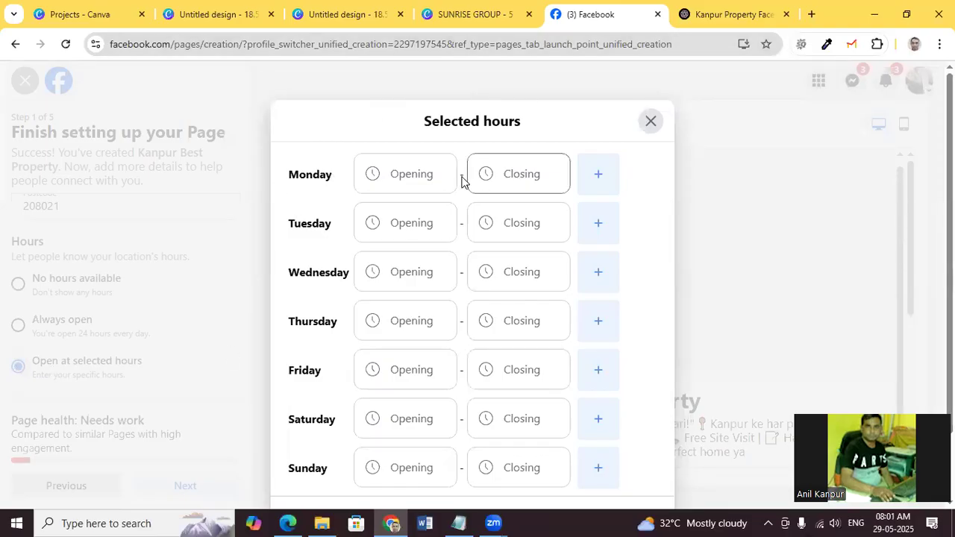
# Set Monday and Tuesday hours to 07:00–20:00
pyautogui.click(427, 177)
pyautogui.click(408, 185)
pyautogui.write('07')
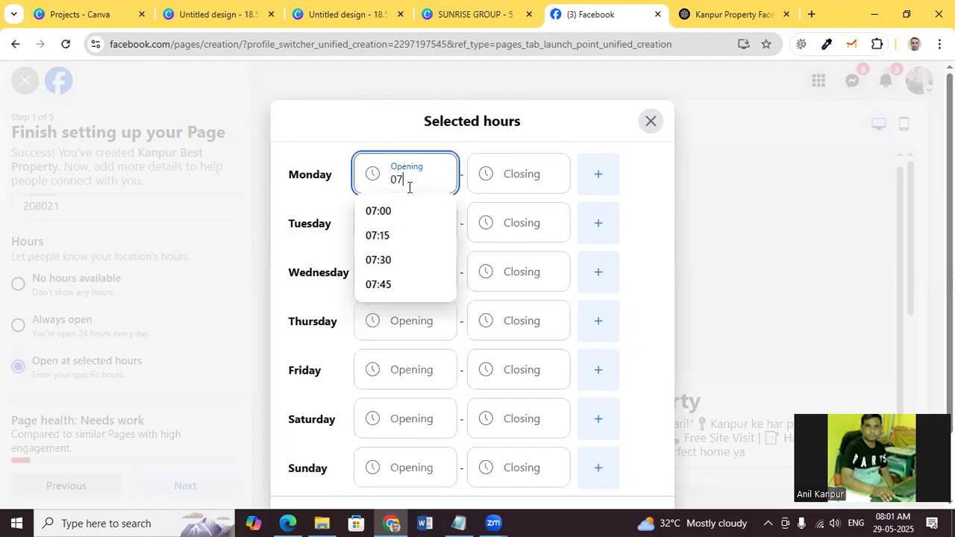
pyautogui.write(':00')
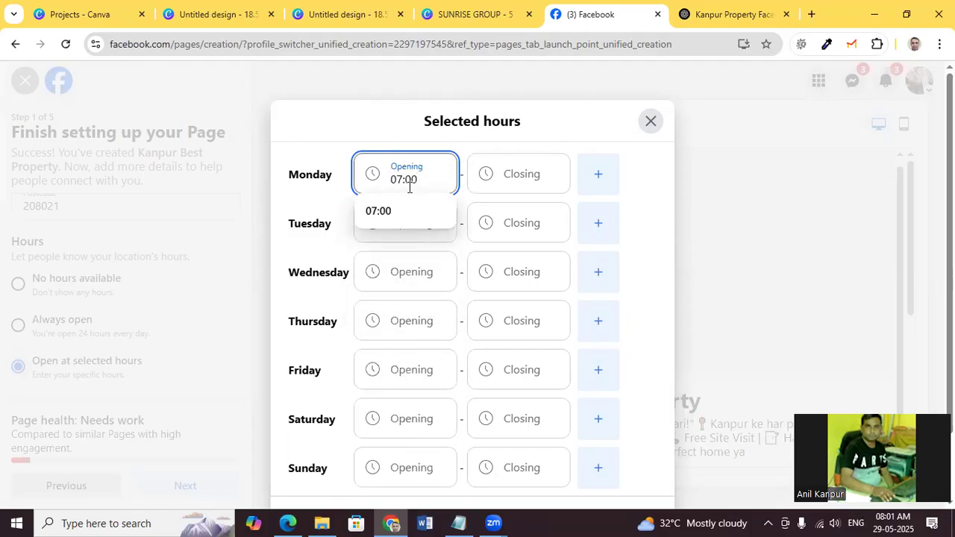
pyautogui.press('Tab')
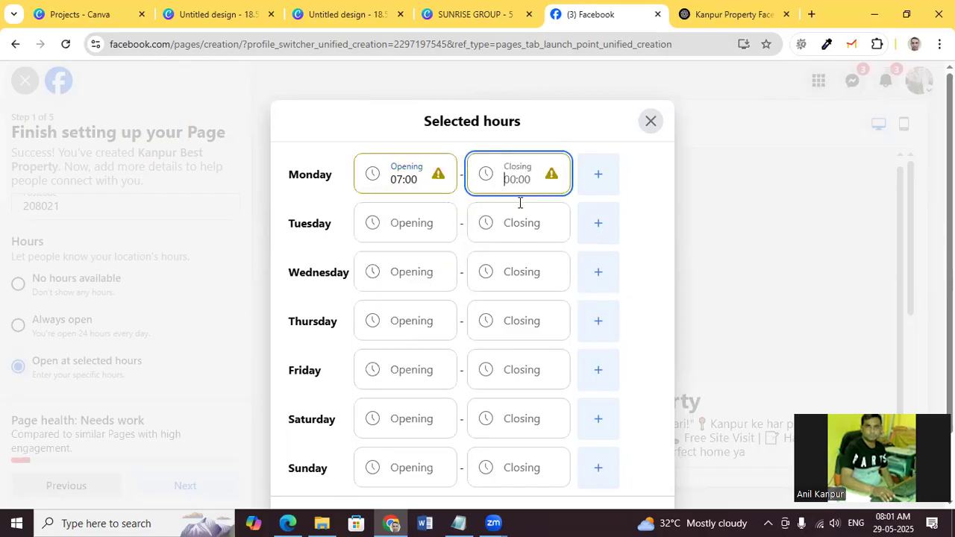
pyautogui.write('0')
pyautogui.press('BackSpace')
pyautogui.press('BackSpace')
pyautogui.write('20:00')
pyautogui.press('Tab')
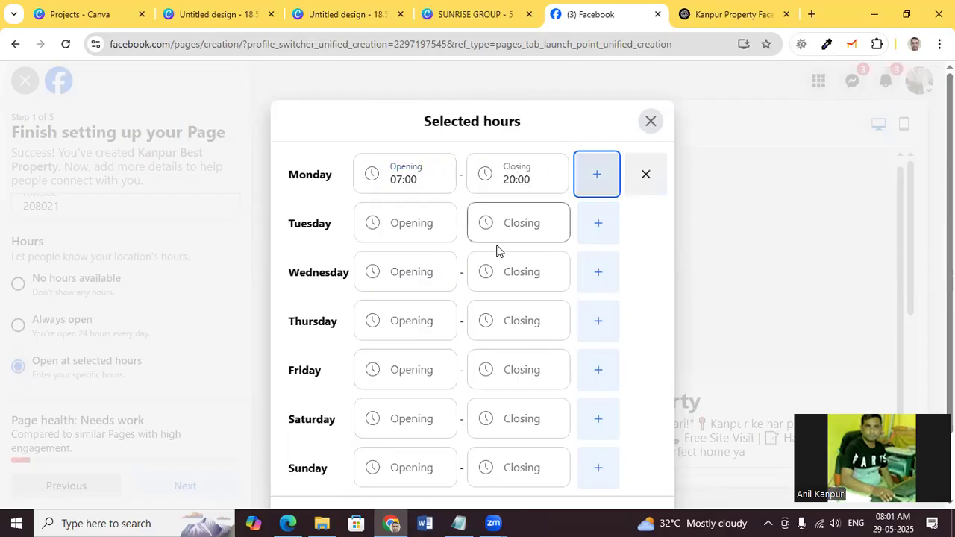
pyautogui.click(417, 227)
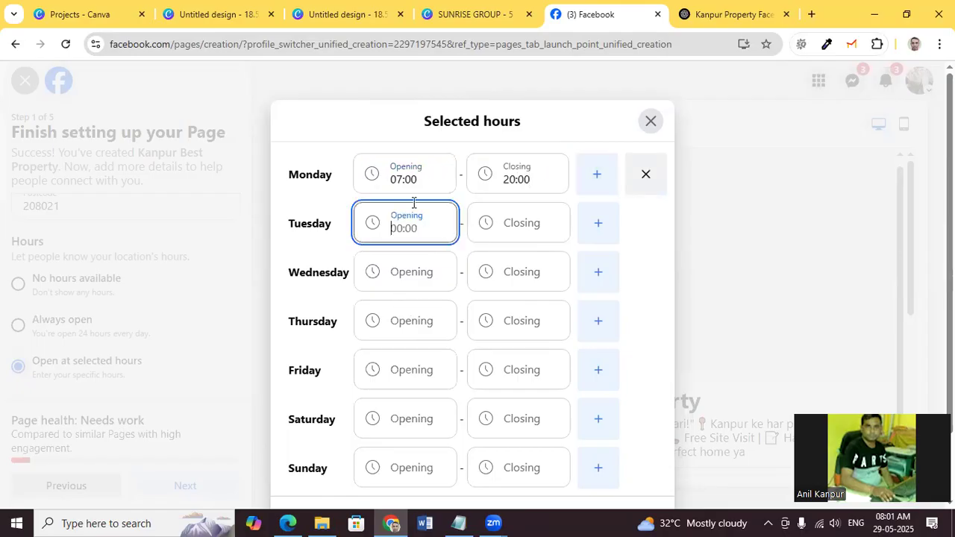
pyautogui.click(428, 230)
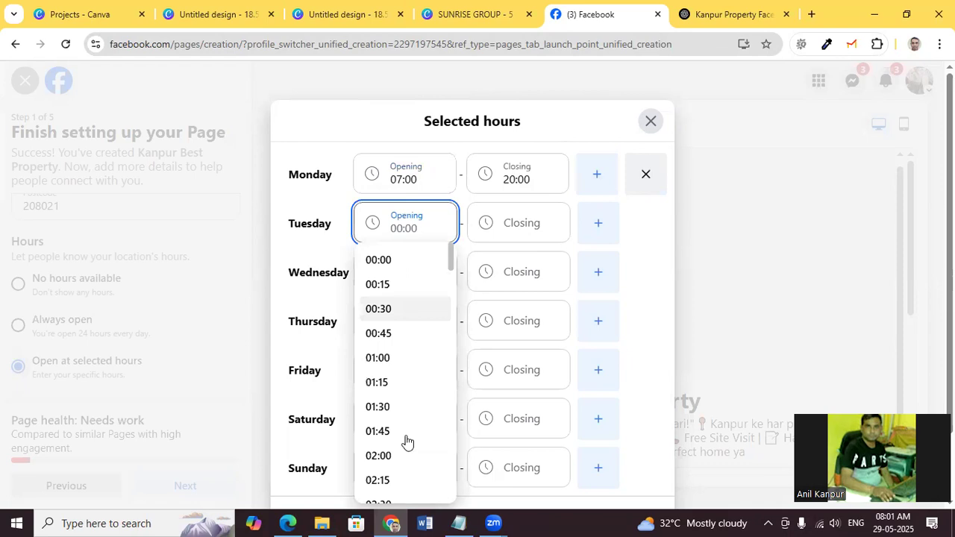
pyautogui.scroll(-3, 402, 443)
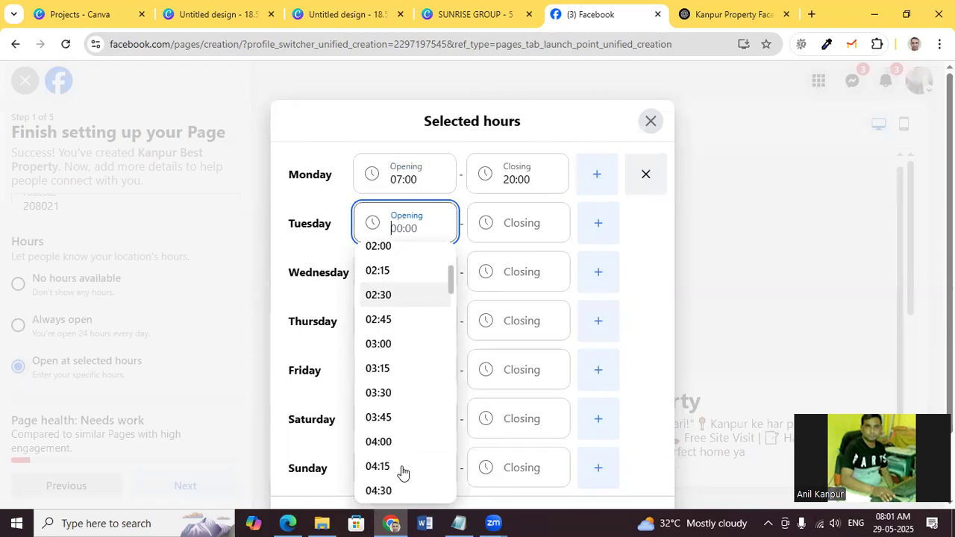
pyautogui.scroll(-3, 401, 472)
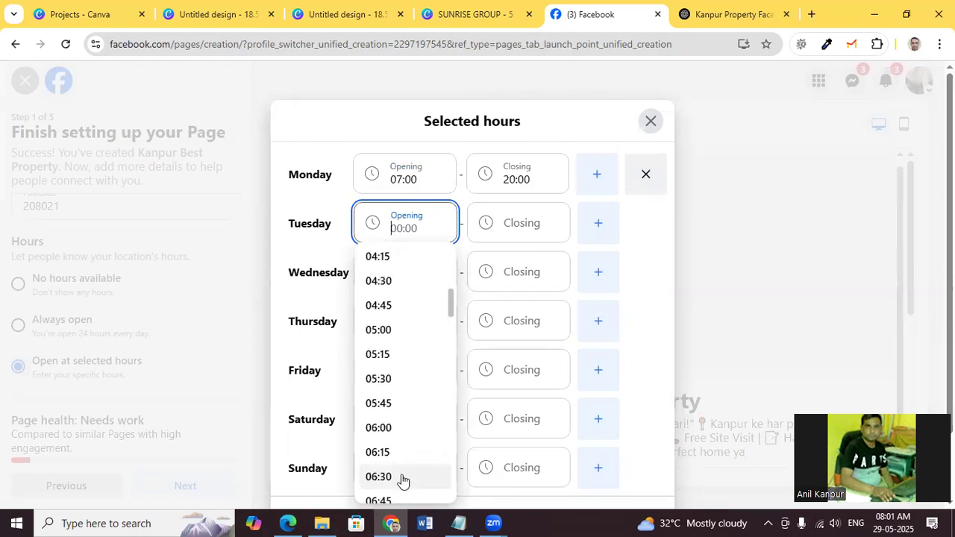
pyautogui.scroll(-1, 399, 457)
pyautogui.click(399, 455)
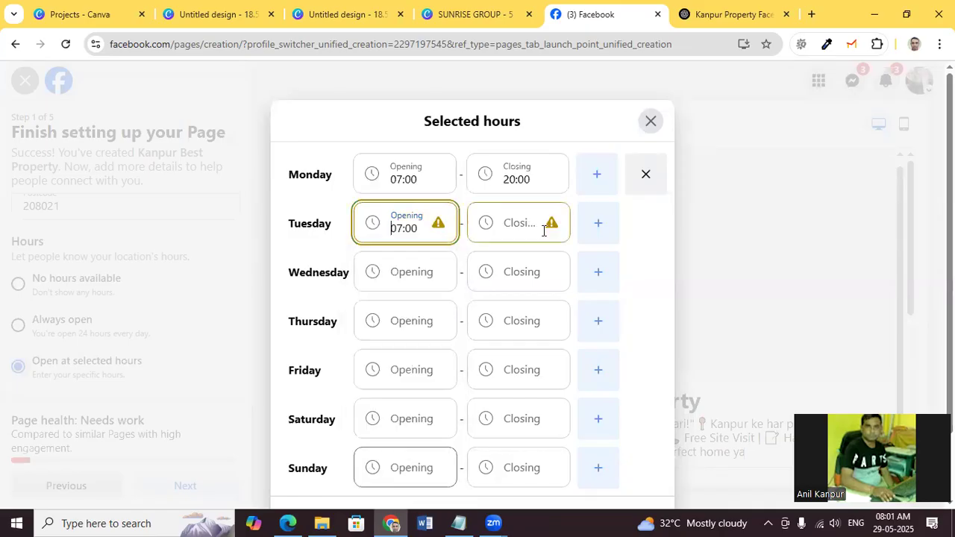
pyautogui.click(540, 232)
pyautogui.scroll(-5, 531, 316)
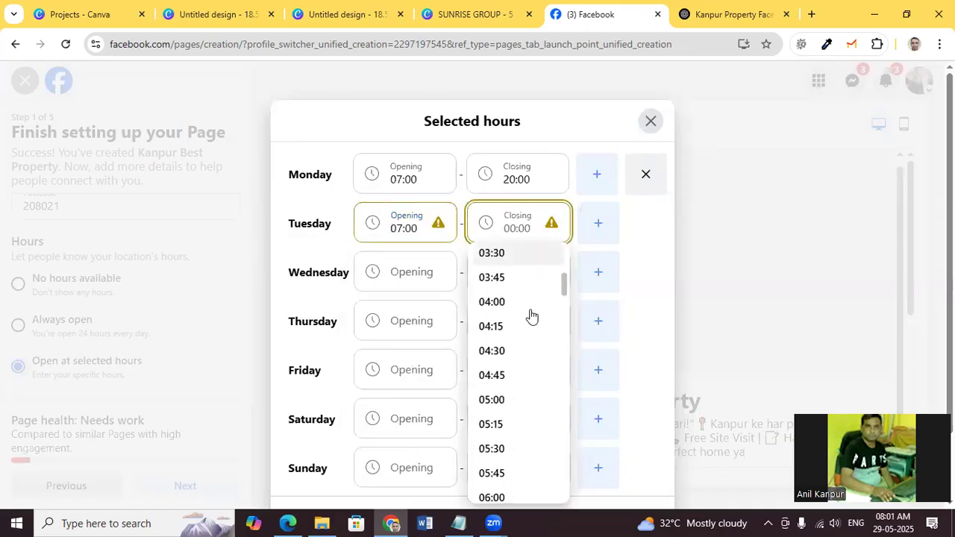
pyautogui.scroll(-14, 532, 334)
pyautogui.scroll(-5, 540, 341)
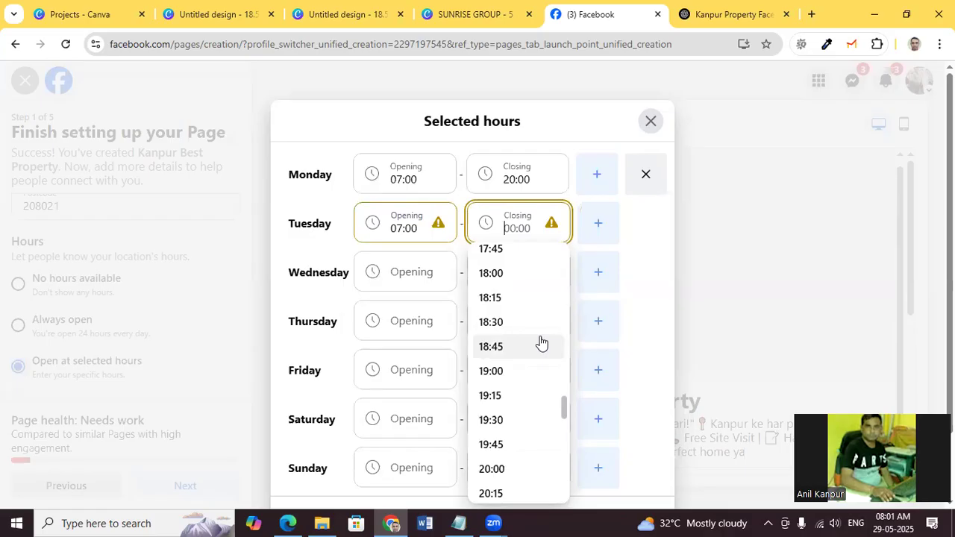
pyautogui.scroll(-2, 541, 342)
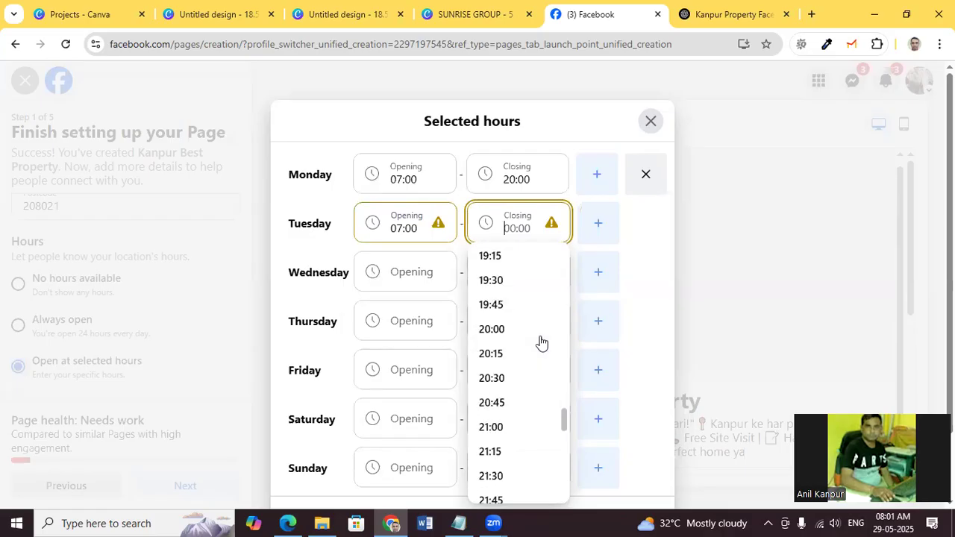
pyautogui.press('Return')
# Set Wednesday and Thursday hours to 07:00–20:00
pyautogui.click(440, 274)
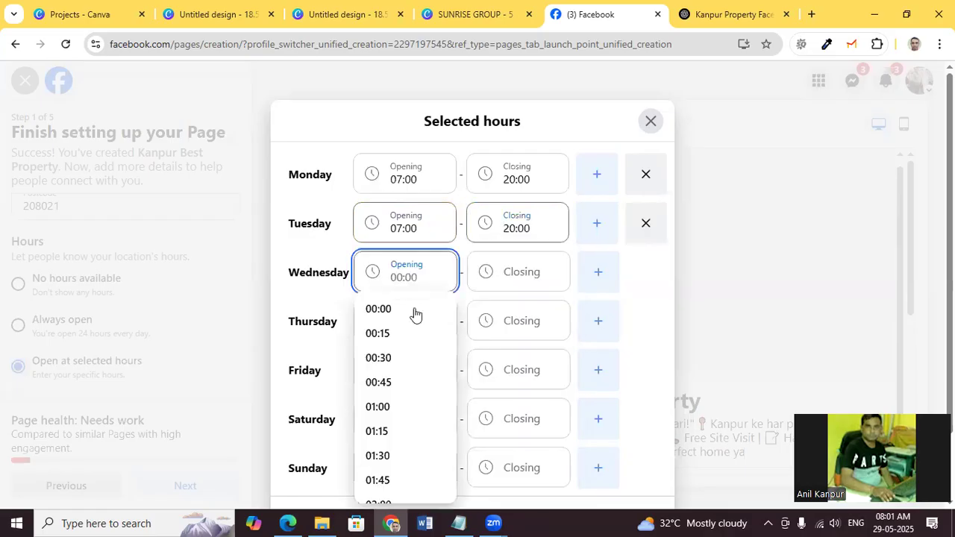
pyautogui.scroll(-4, 416, 318)
pyautogui.scroll(-5, 420, 325)
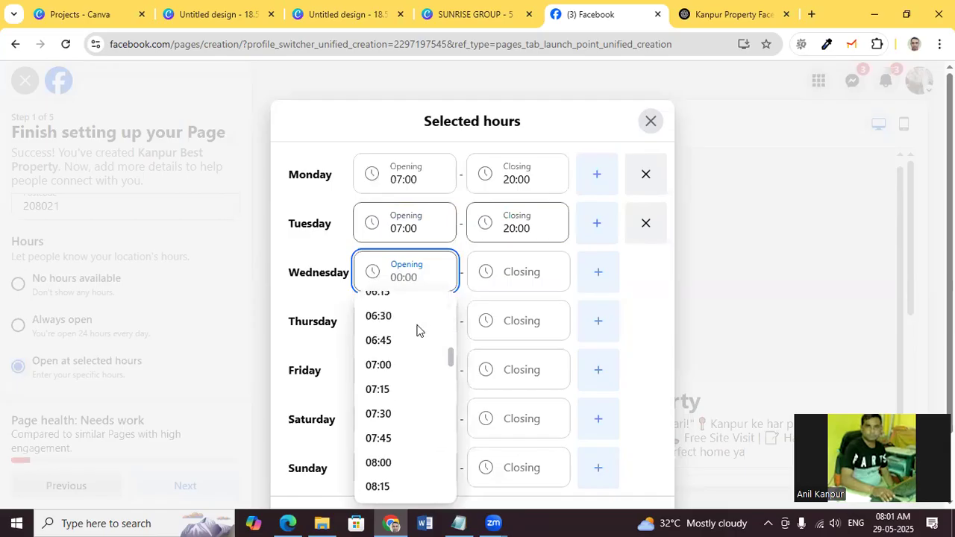
pyautogui.scroll(-5, 401, 300)
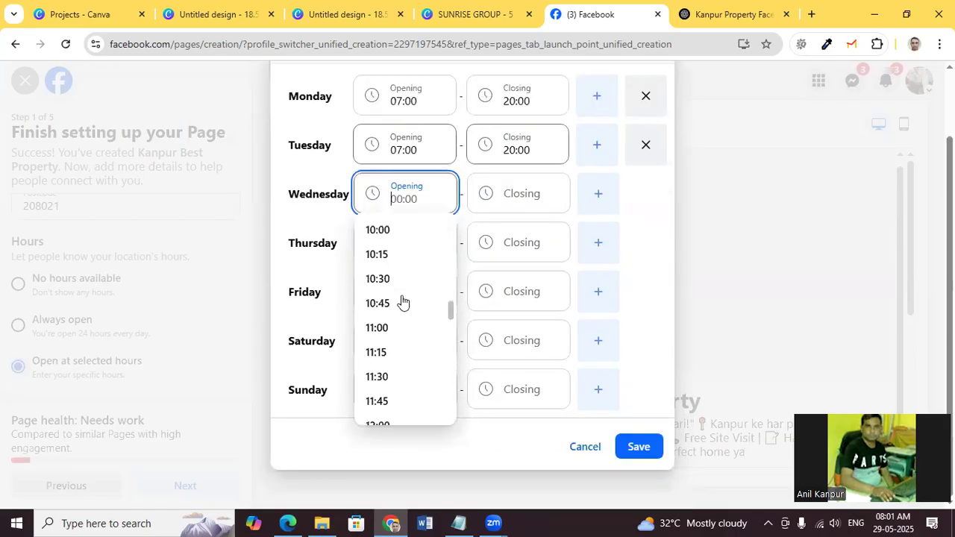
pyautogui.scroll(3, 401, 300)
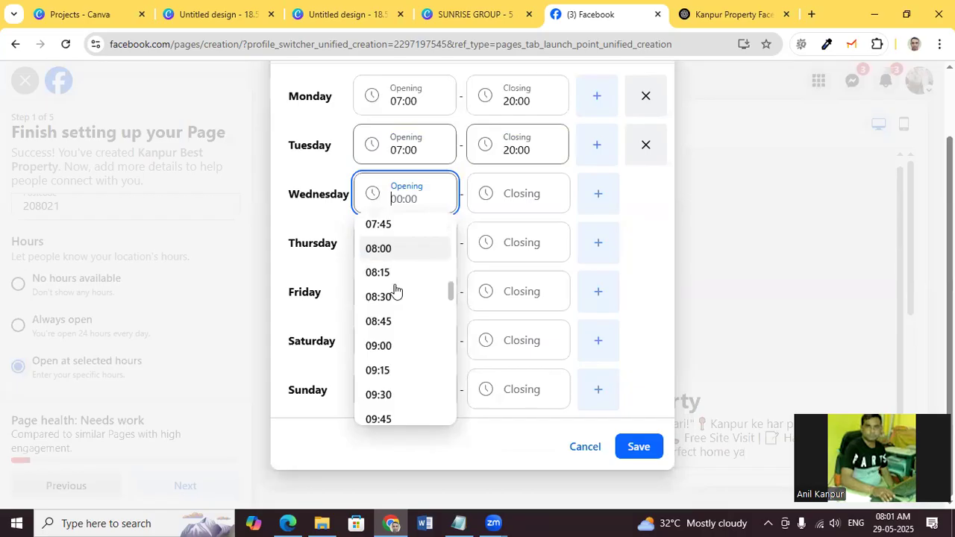
pyautogui.scroll(2, 398, 282)
pyautogui.click(532, 194)
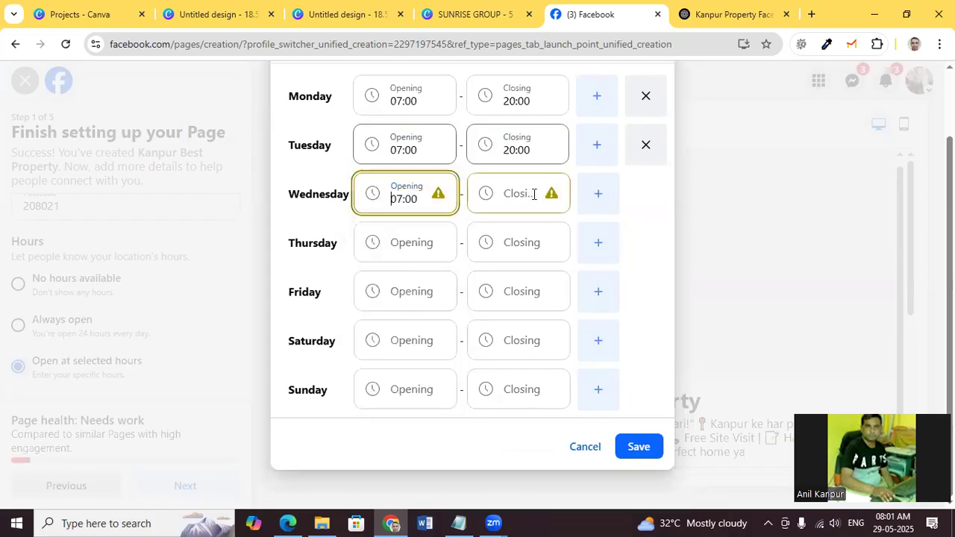
pyautogui.click(548, 201)
pyautogui.click(551, 200)
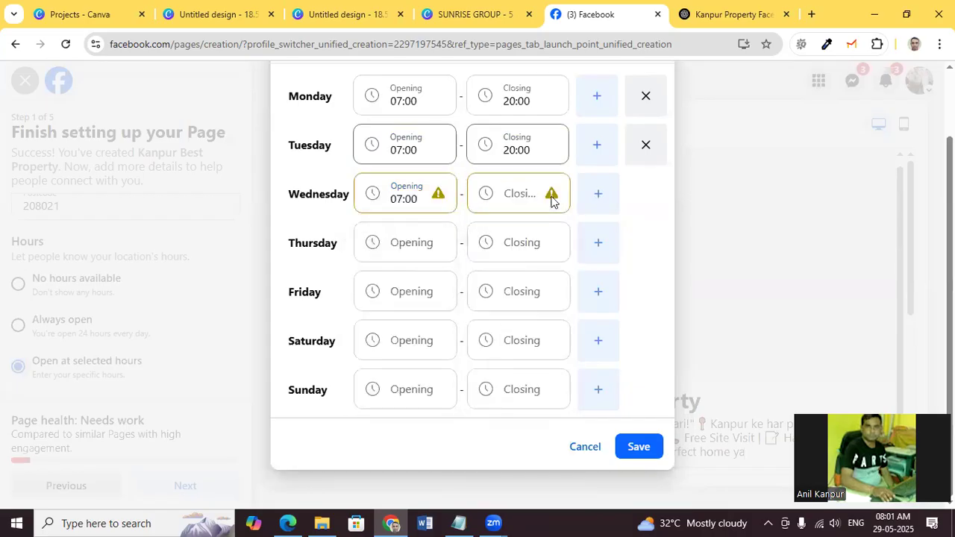
pyautogui.doubleClick(551, 201)
pyautogui.click(551, 200)
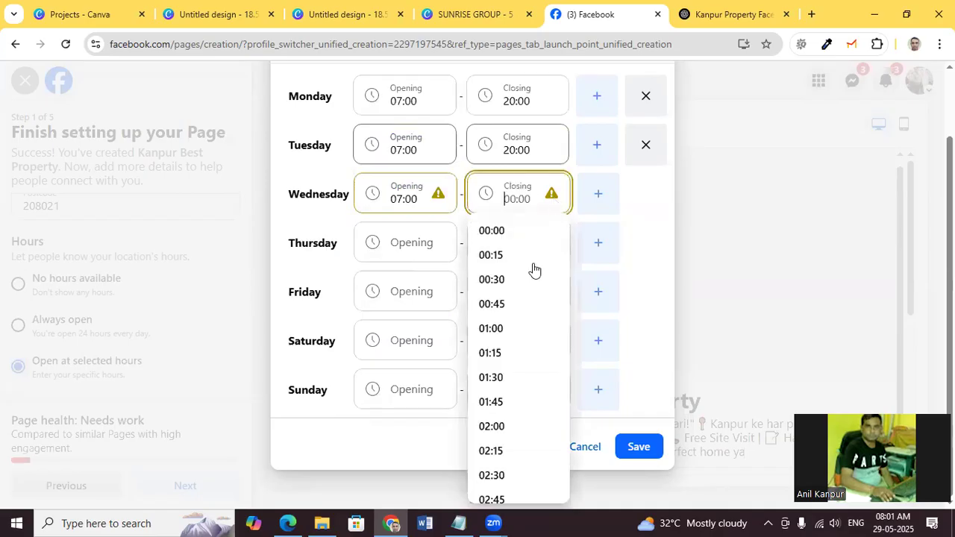
pyautogui.scroll(-4, 515, 303)
pyautogui.scroll(-12, 515, 303)
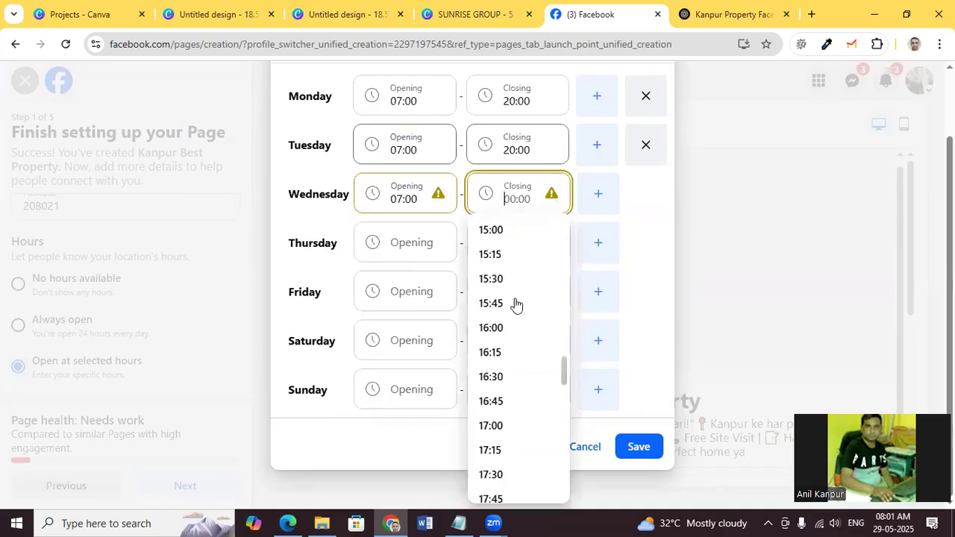
pyautogui.scroll(-4, 515, 304)
pyautogui.scroll(-4, 525, 340)
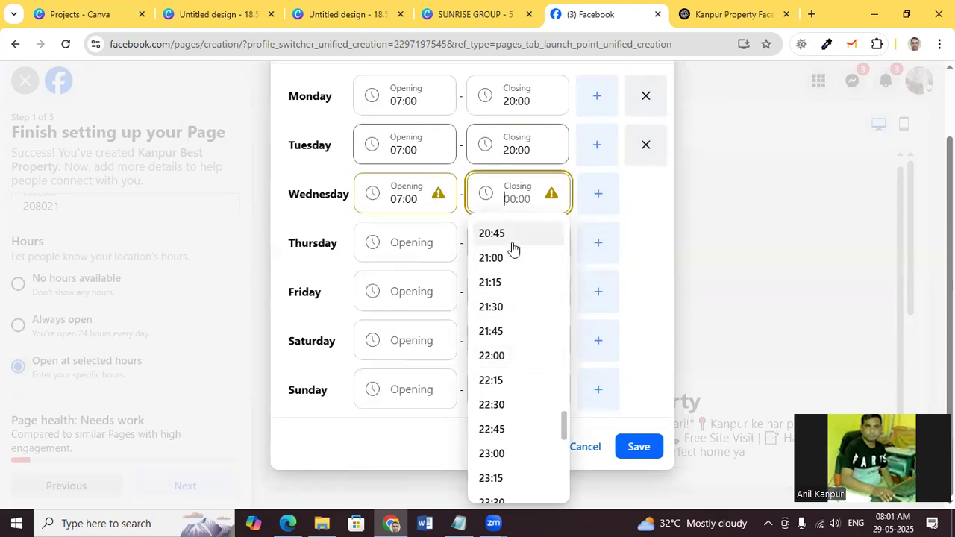
pyautogui.scroll(2, 515, 253)
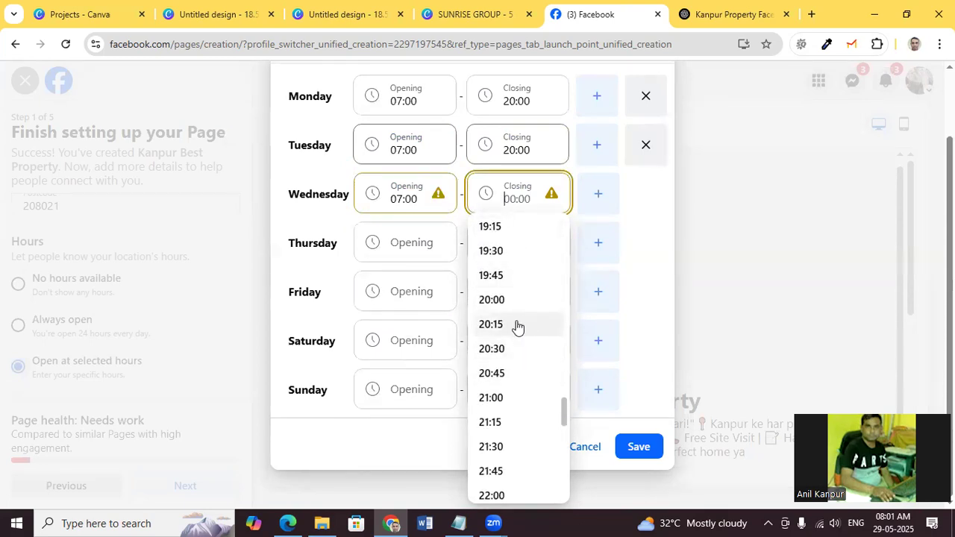
pyautogui.click(518, 304)
pyautogui.click(420, 246)
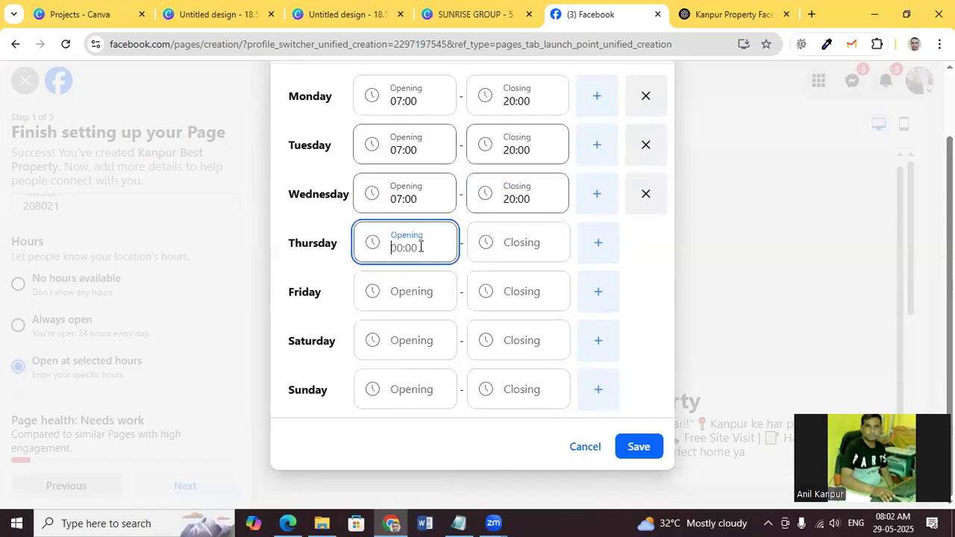
pyautogui.scroll(-10, 391, 315)
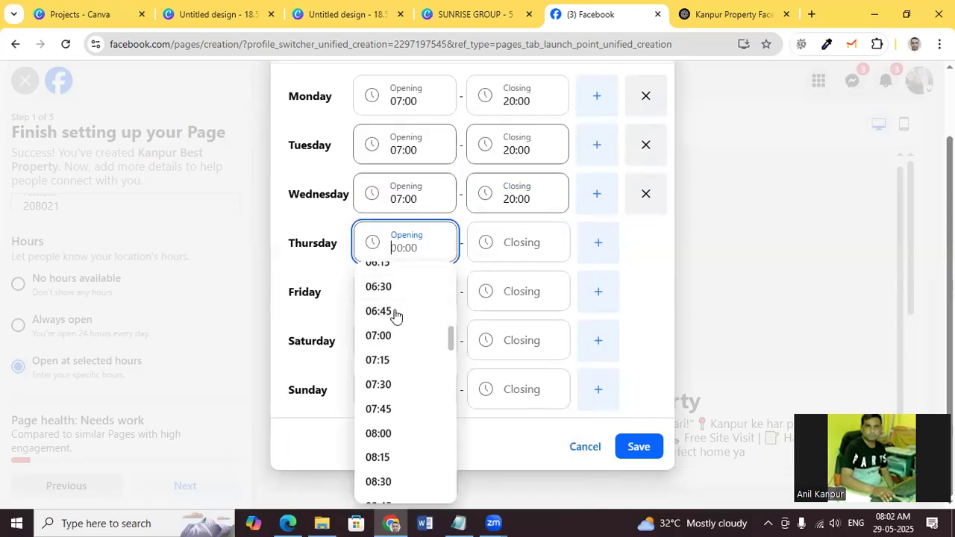
pyautogui.scroll(2, 398, 312)
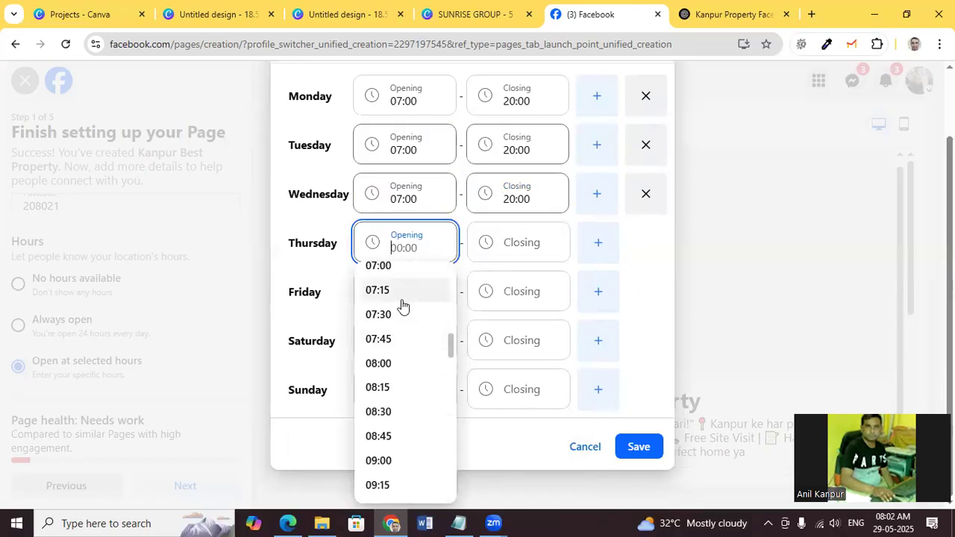
pyautogui.scroll(2, 403, 306)
pyautogui.scroll(-2, 403, 328)
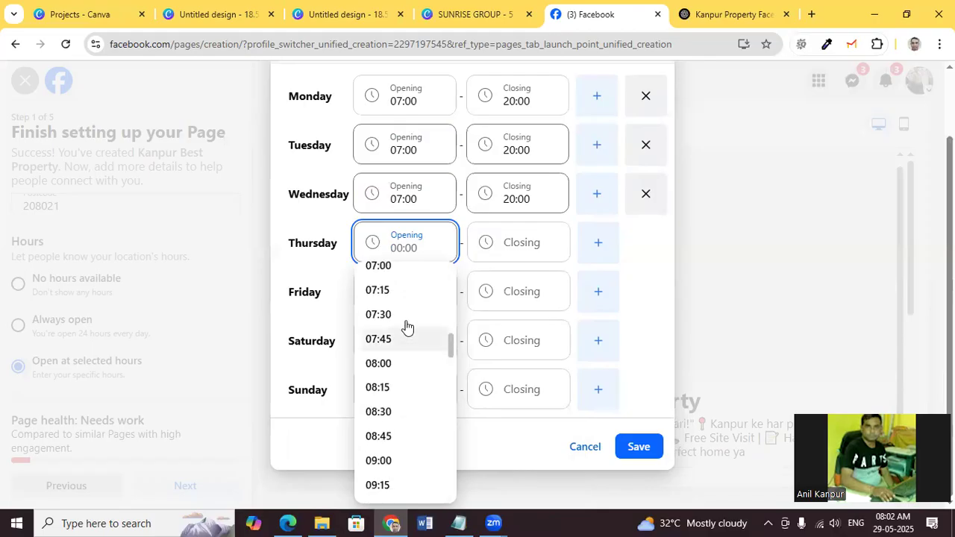
pyautogui.click(393, 272)
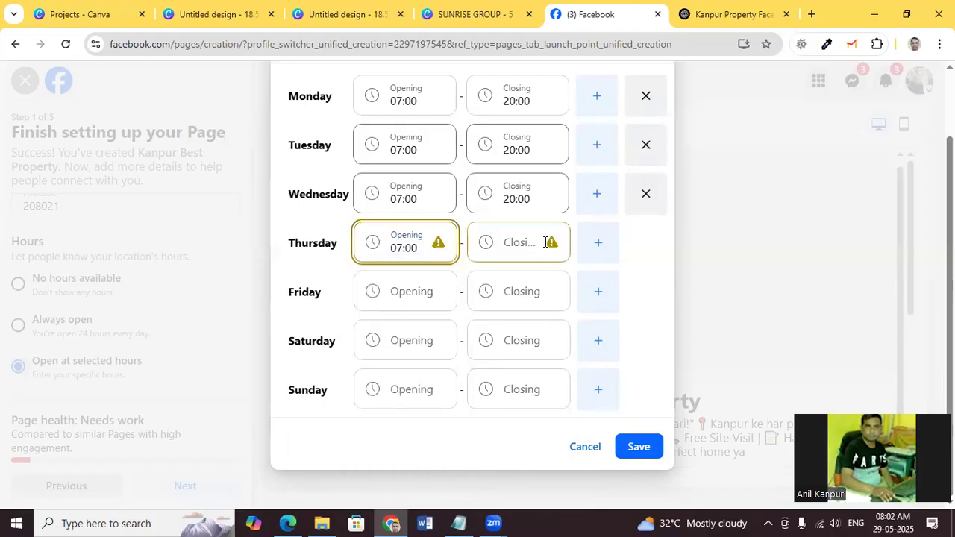
pyautogui.click(530, 243)
pyautogui.scroll(-15, 508, 319)
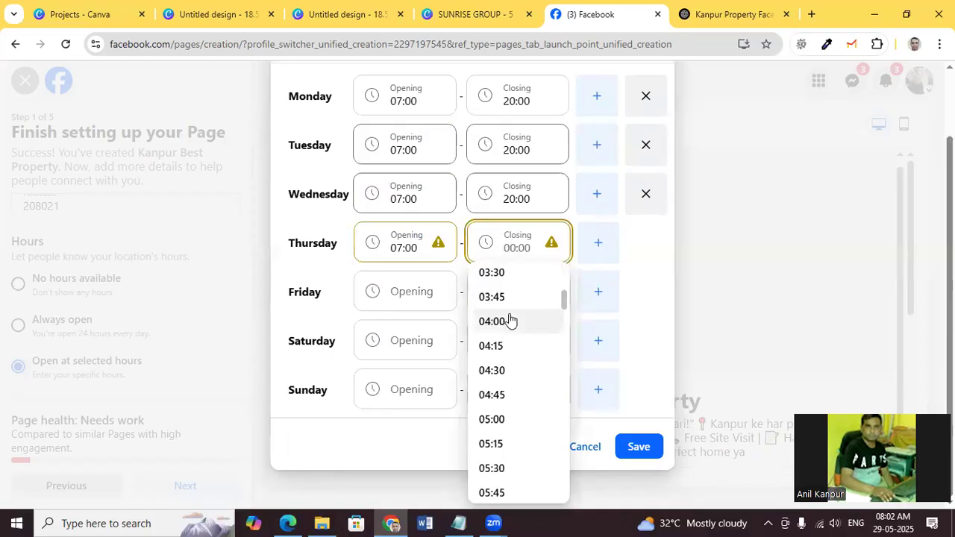
pyautogui.scroll(-12, 511, 319)
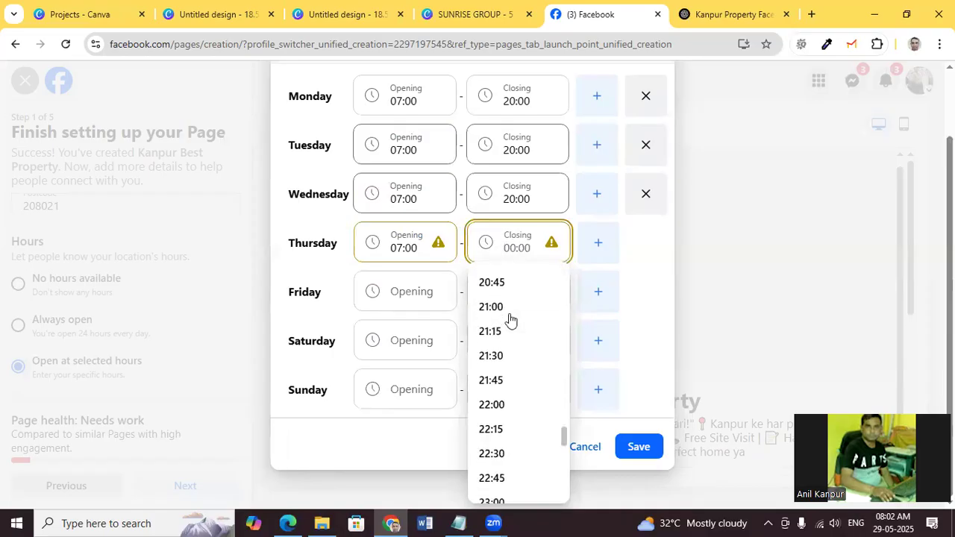
pyautogui.scroll(3, 514, 305)
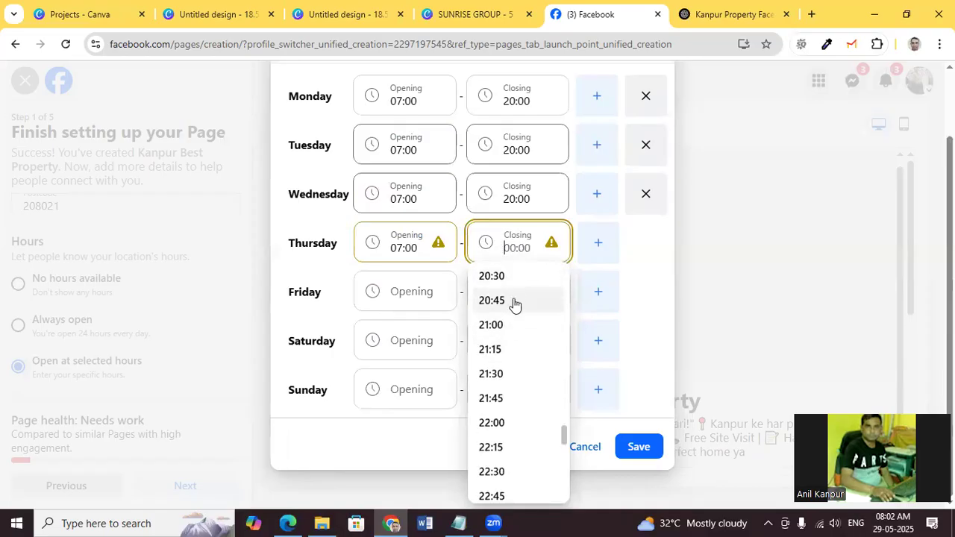
pyautogui.click(512, 347)
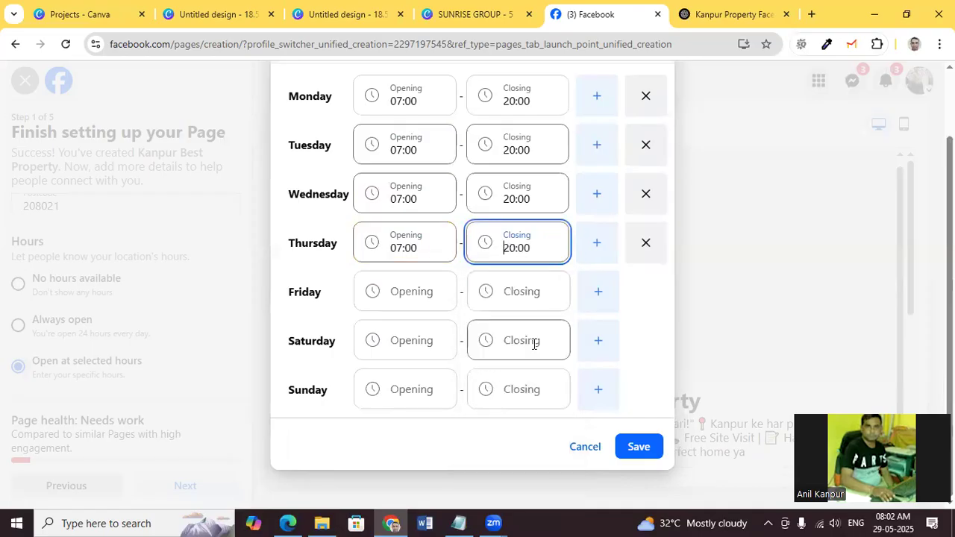
# Set Friday and Saturday hours to 07:00–20:00
pyautogui.click(413, 289)
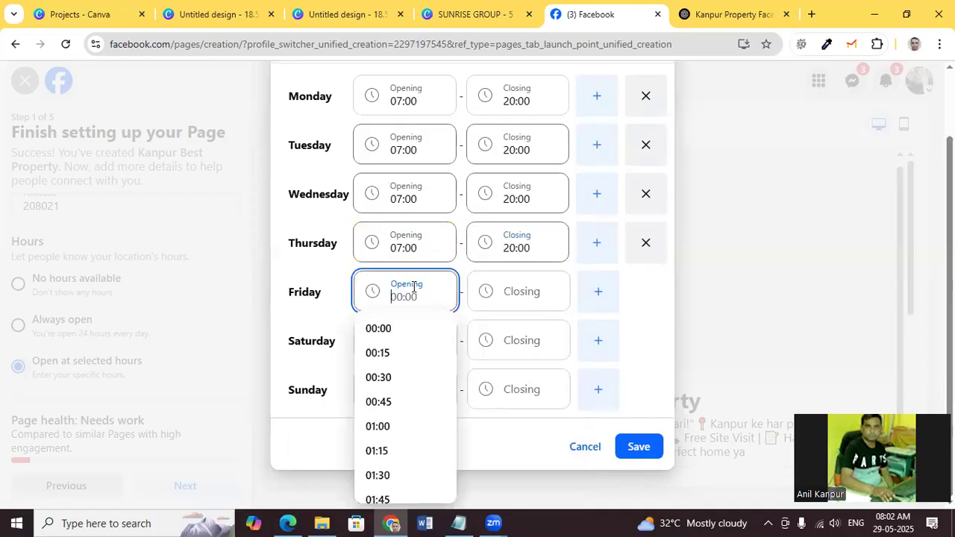
pyautogui.scroll(-5, 421, 317)
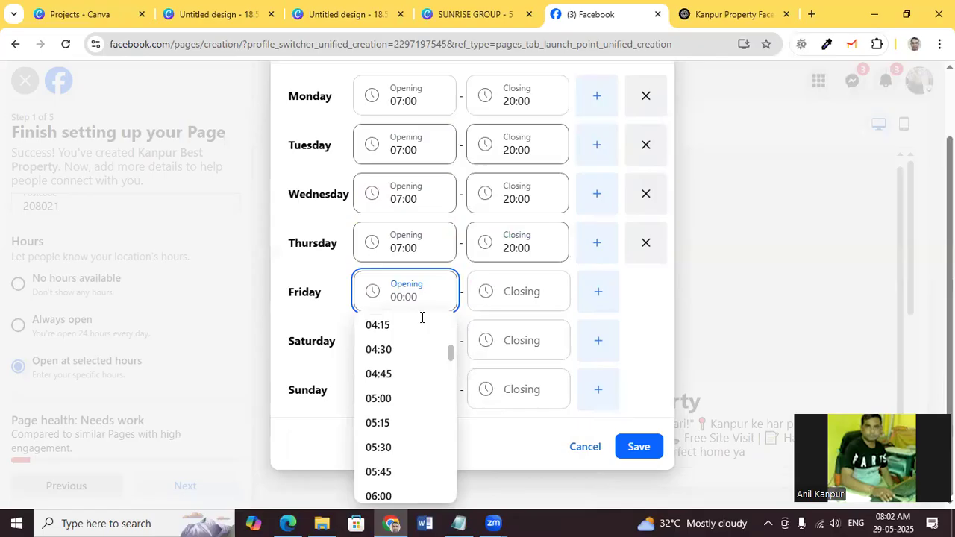
pyautogui.scroll(-3, 421, 317)
pyautogui.press('Down')
pyautogui.press('Down')
pyautogui.press('Return')
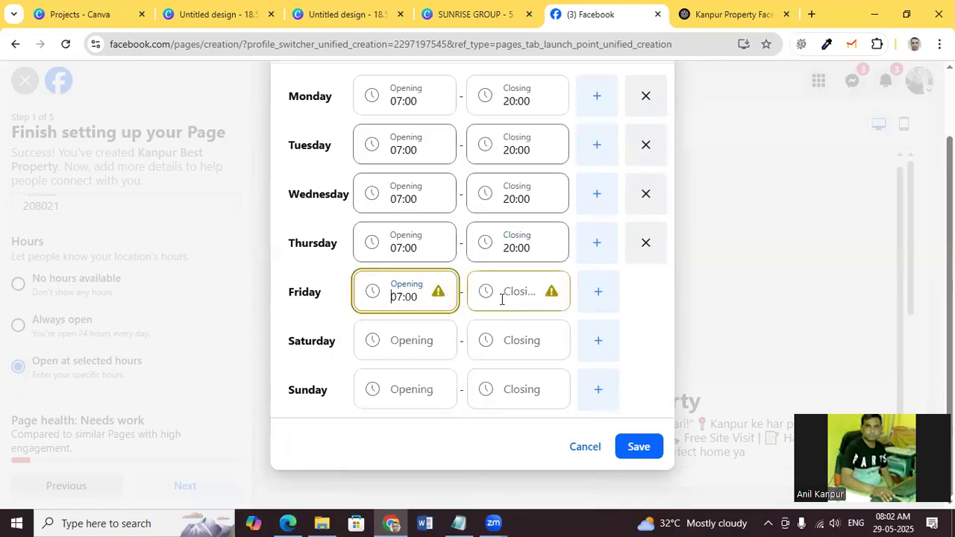
pyautogui.click(524, 287)
pyautogui.scroll(-2, 515, 337)
pyautogui.scroll(-9, 515, 337)
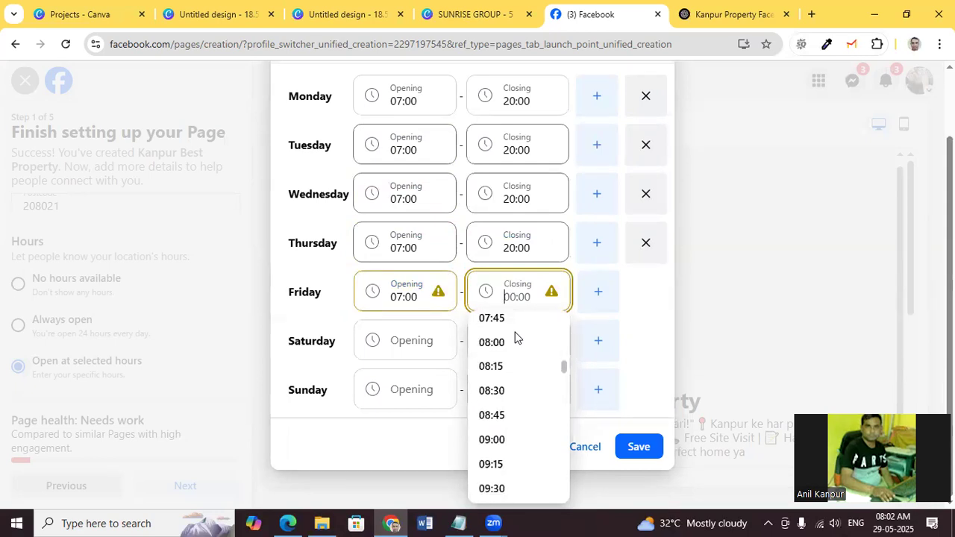
pyautogui.scroll(-8, 515, 337)
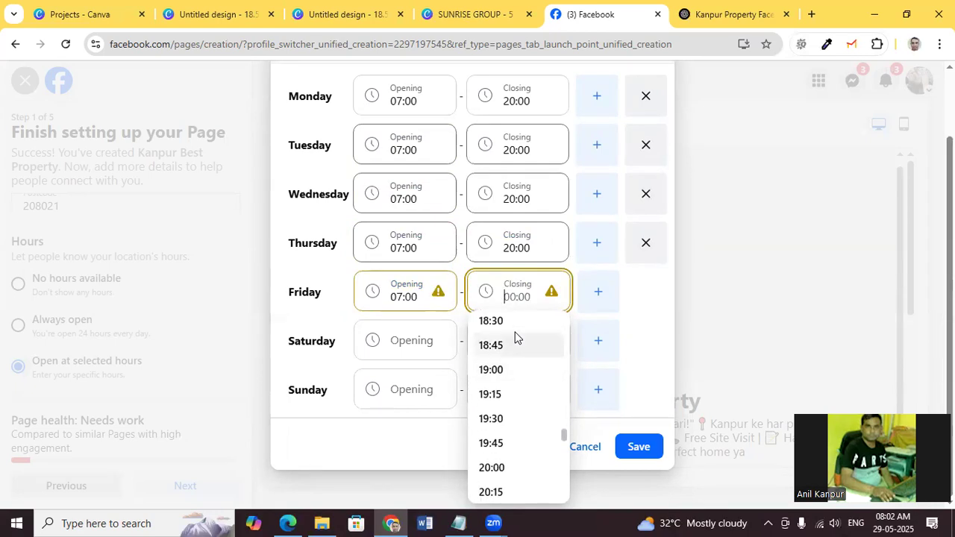
pyautogui.scroll(-2, 514, 340)
pyautogui.click(512, 333)
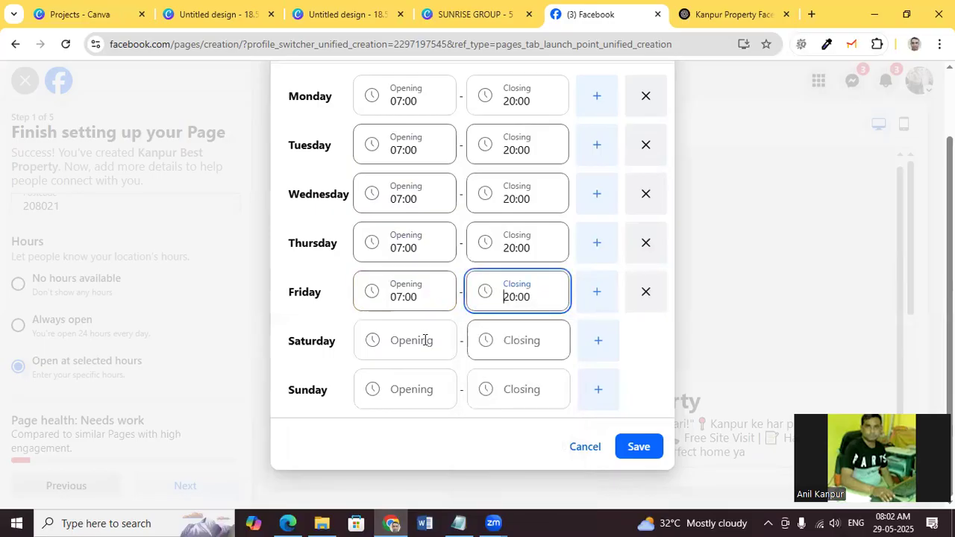
pyautogui.click(419, 343)
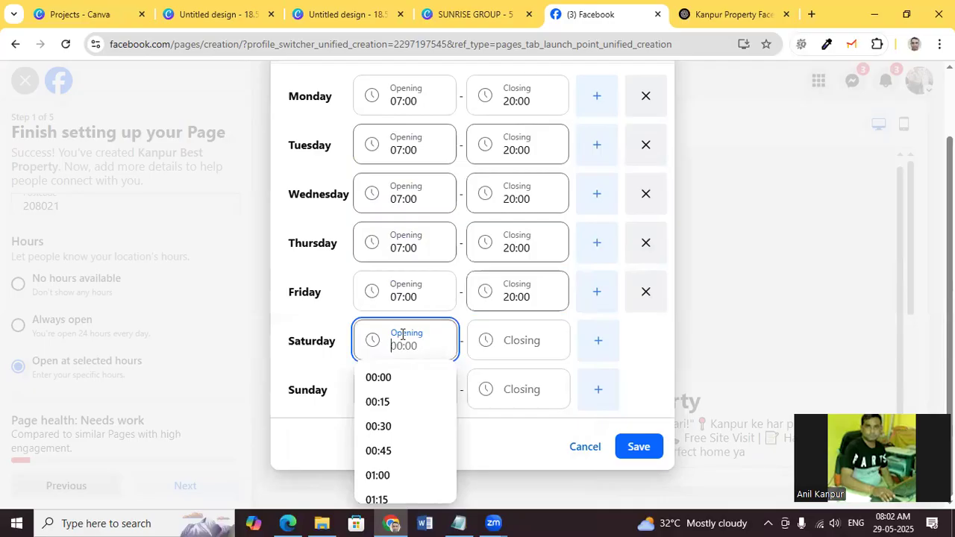
pyautogui.scroll(-6, 403, 340)
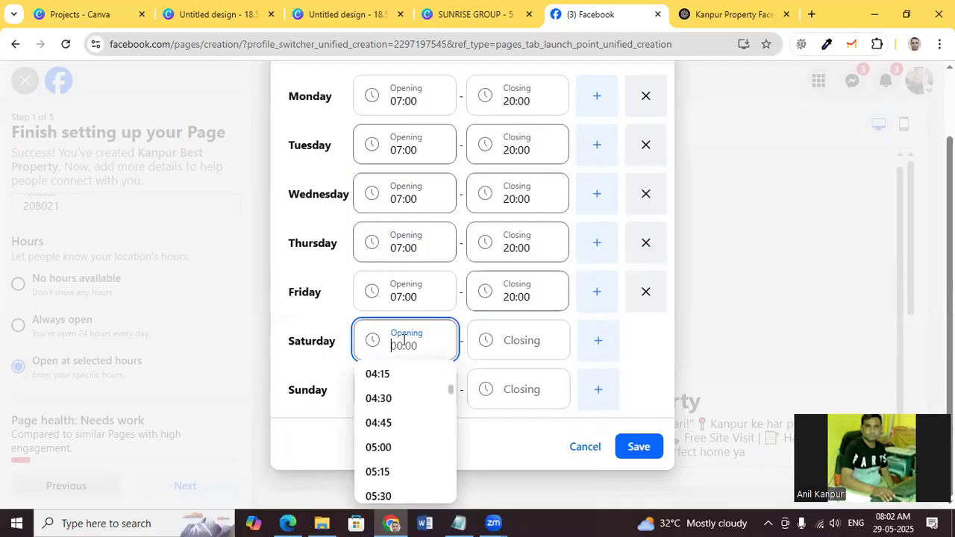
pyautogui.scroll(-3, 403, 341)
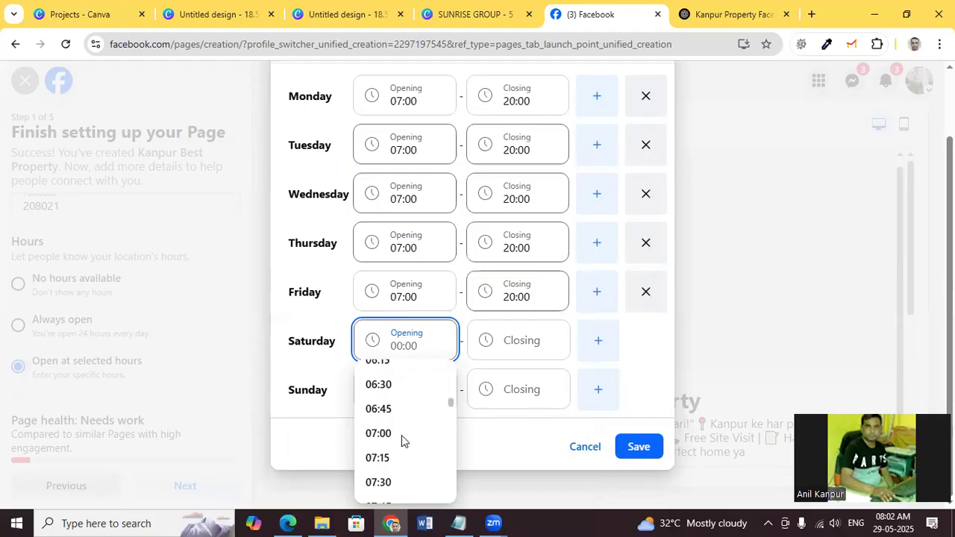
pyautogui.click(549, 344)
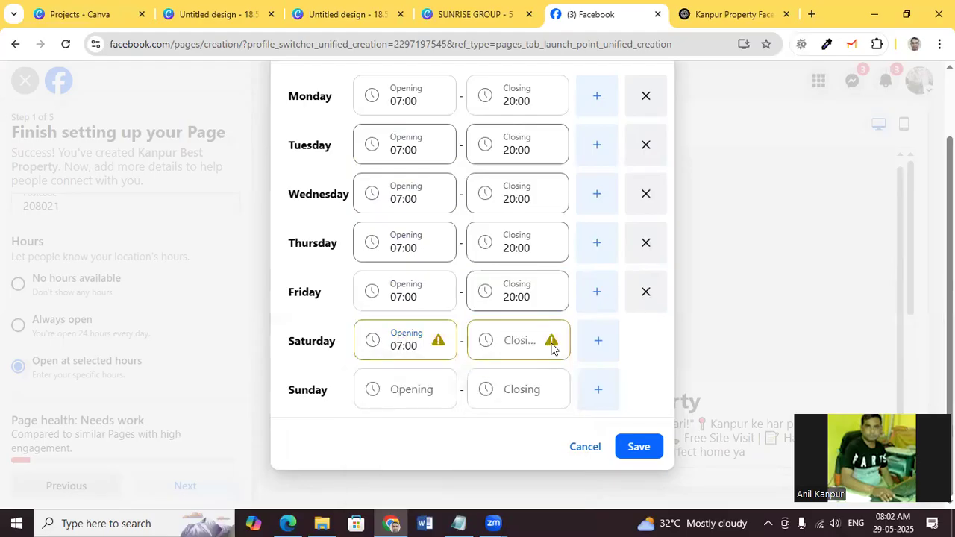
pyautogui.click(544, 341)
pyautogui.scroll(-11, 548, 434)
pyautogui.scroll(-10, 548, 435)
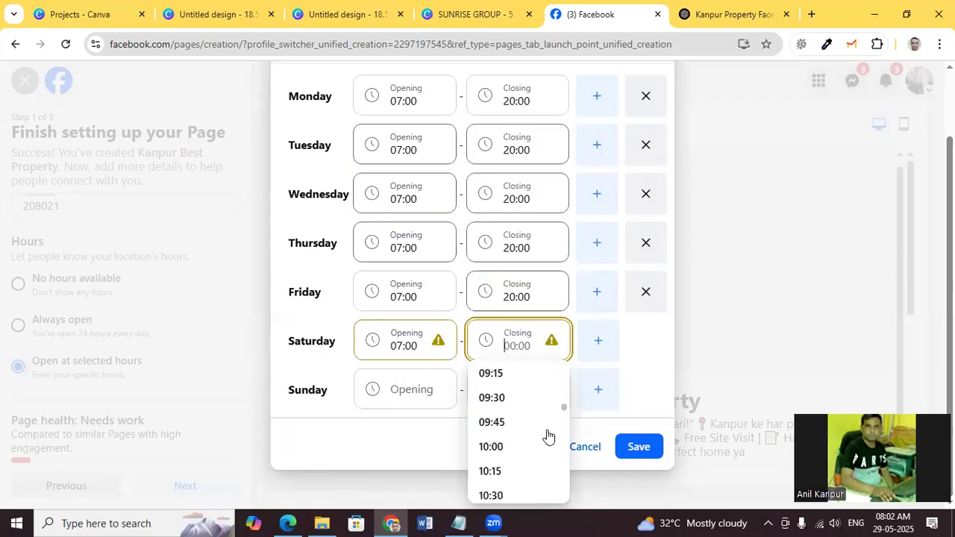
pyautogui.scroll(-5, 548, 435)
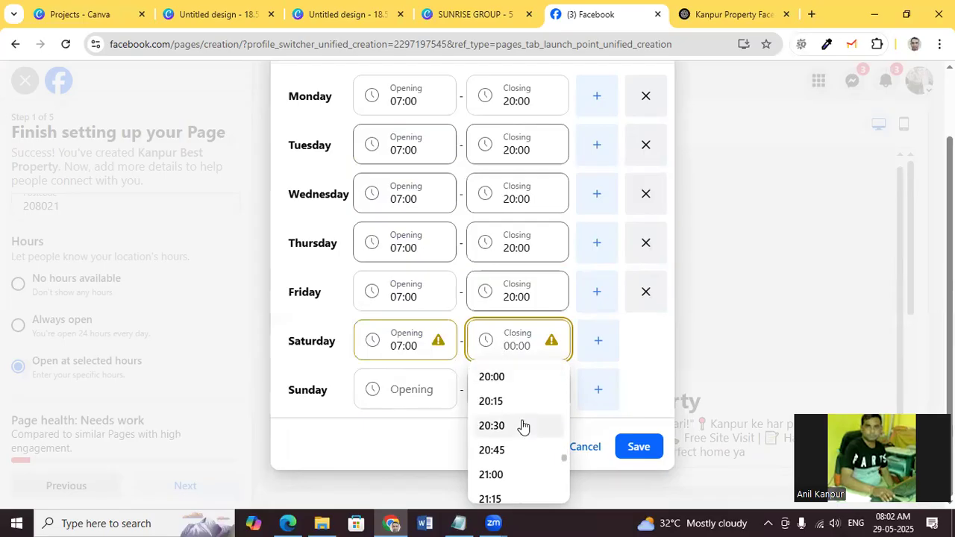
pyautogui.click(498, 376)
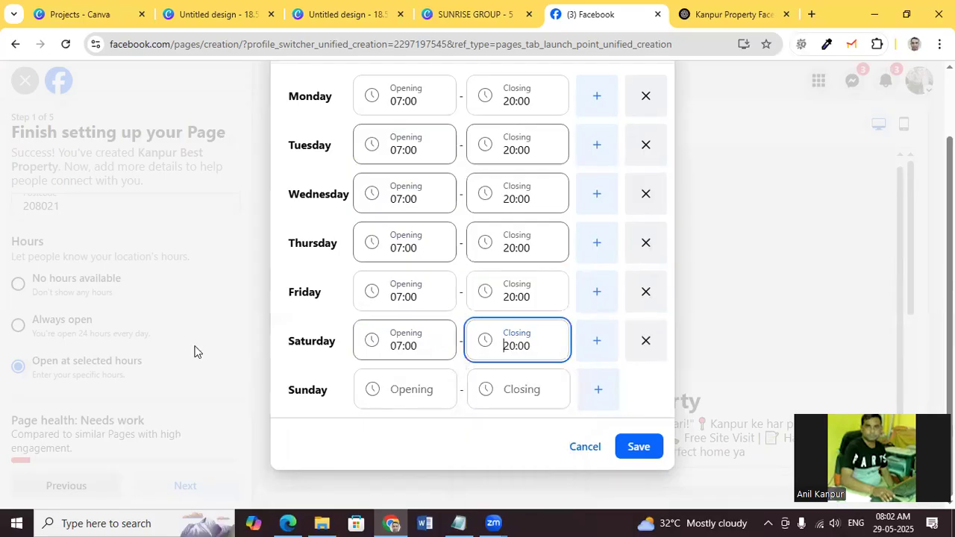
# Set Sunday's opening 10:00 and closing 22:00, then save the hours
pyautogui.press('Tab')
pyautogui.press('Tab')
pyautogui.press('Tab')
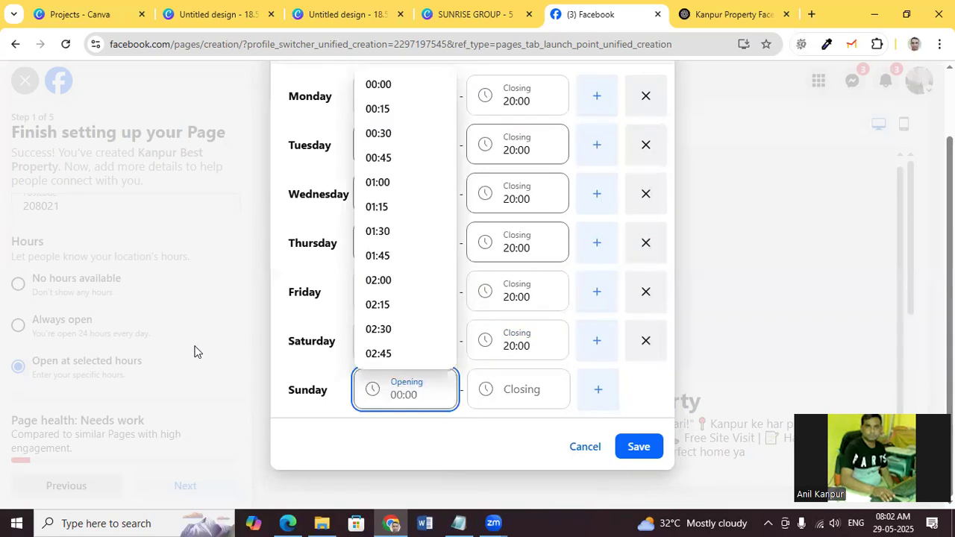
pyautogui.scroll(-7, 401, 268)
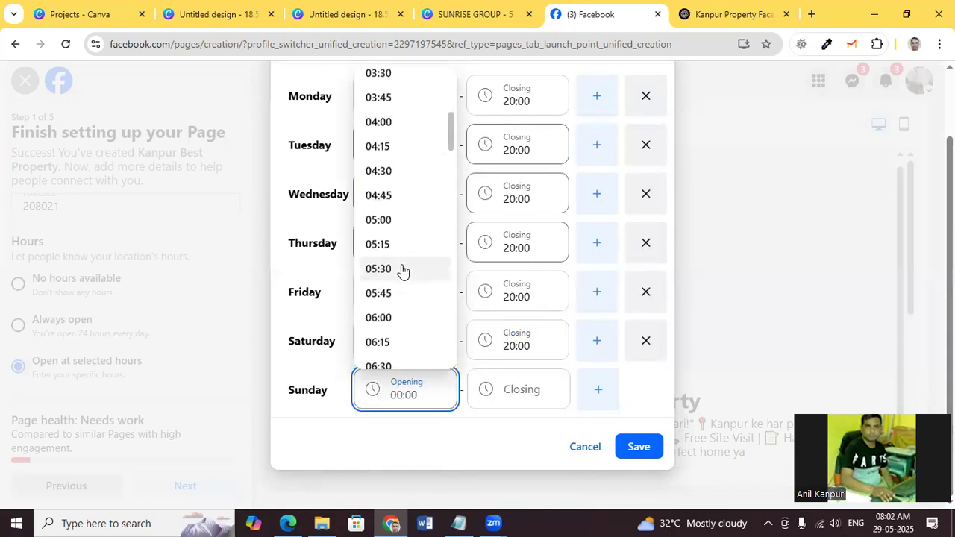
pyautogui.scroll(-5, 402, 270)
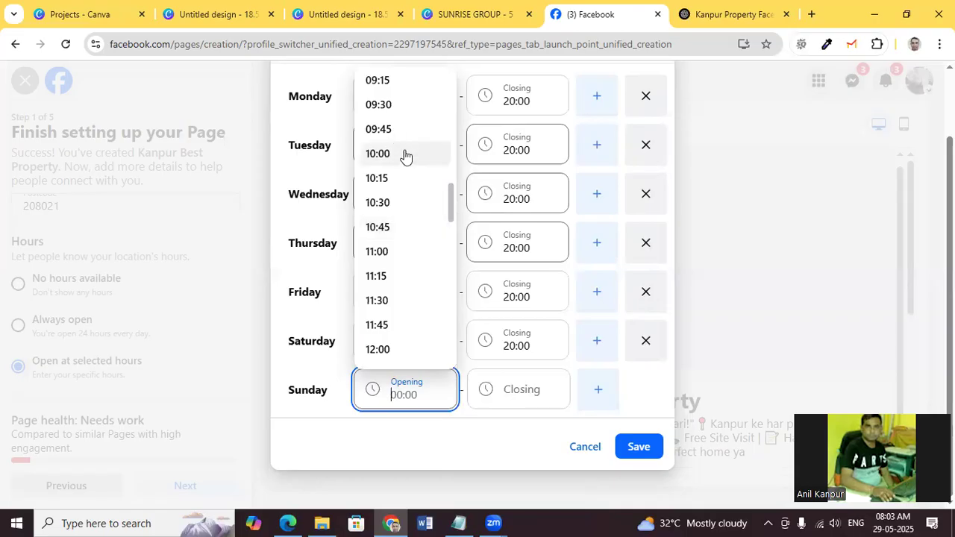
pyautogui.press('Return')
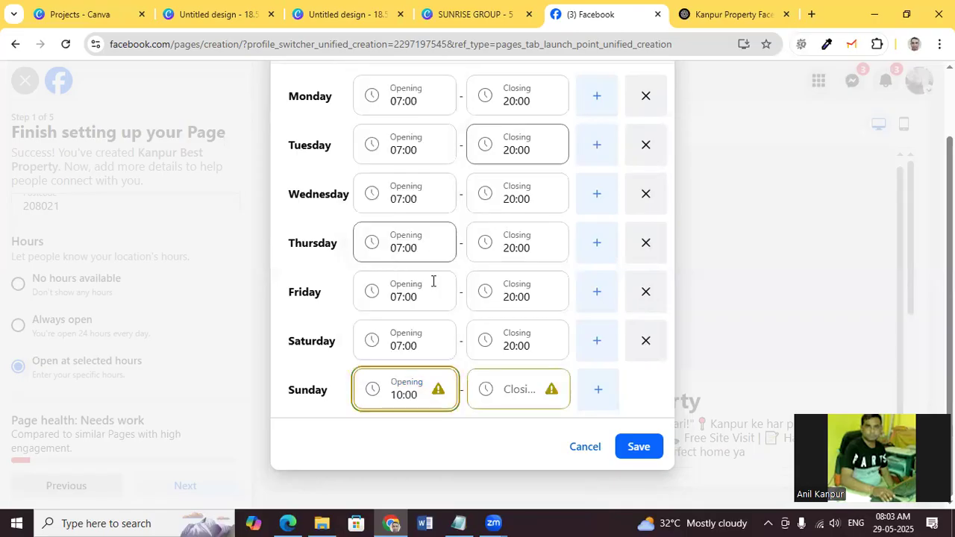
pyautogui.press('Tab')
pyautogui.scroll(-2, 515, 258)
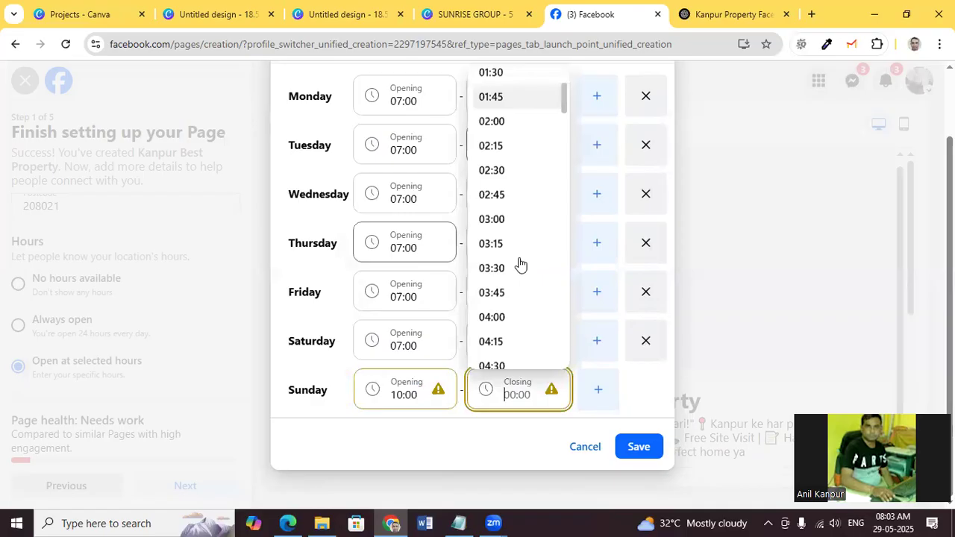
pyautogui.scroll(-15, 520, 264)
pyautogui.scroll(-5, 522, 262)
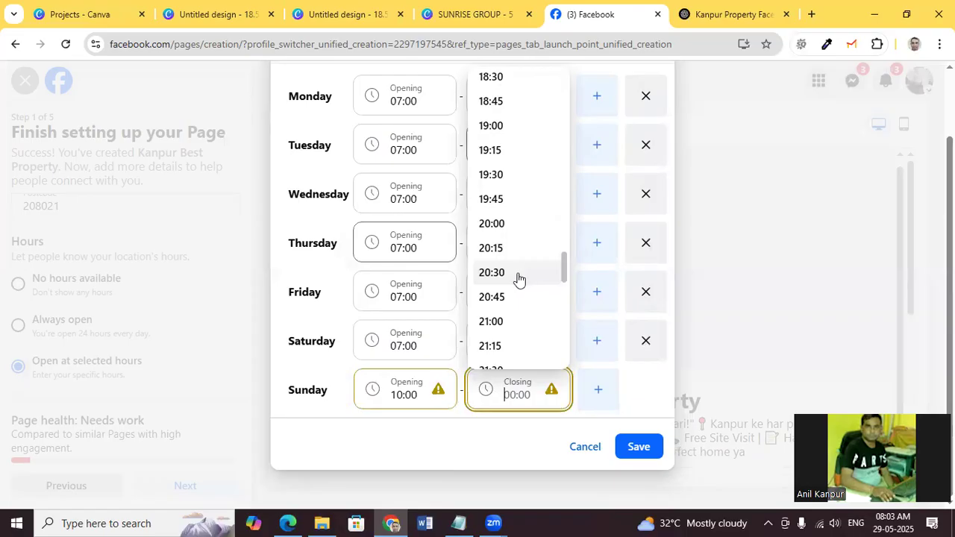
pyautogui.scroll(-3, 519, 278)
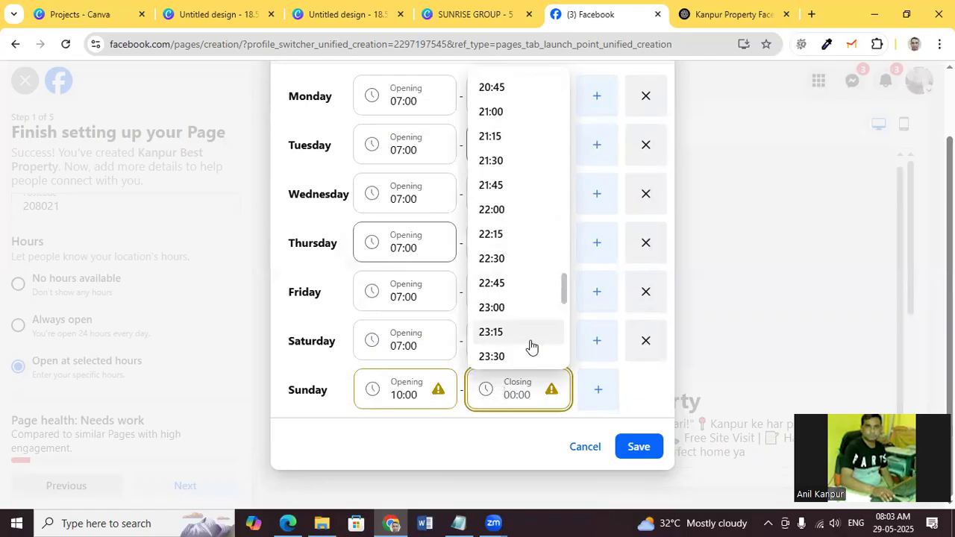
pyautogui.scroll(-7, 542, 324)
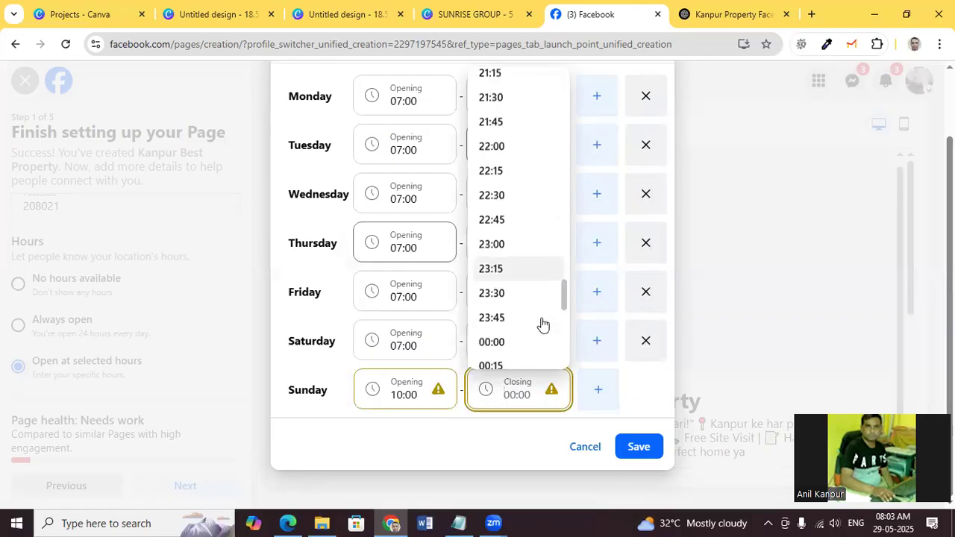
pyautogui.scroll(-2, 542, 324)
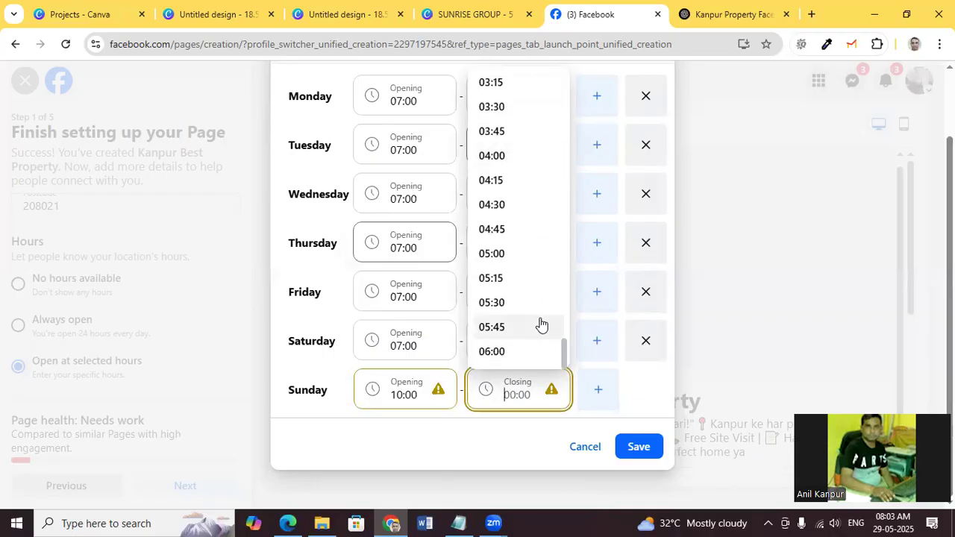
pyautogui.scroll(2, 543, 324)
pyautogui.scroll(8, 541, 324)
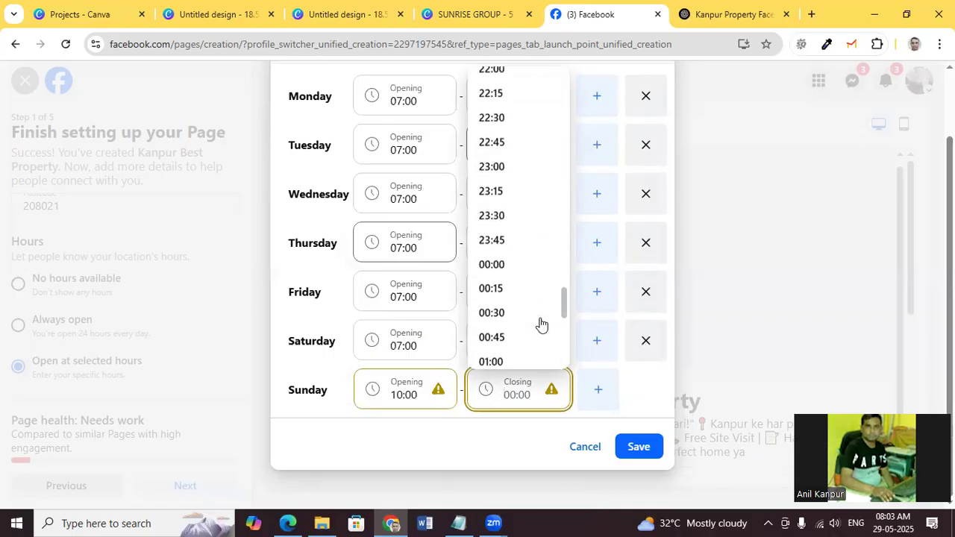
pyautogui.scroll(1, 541, 324)
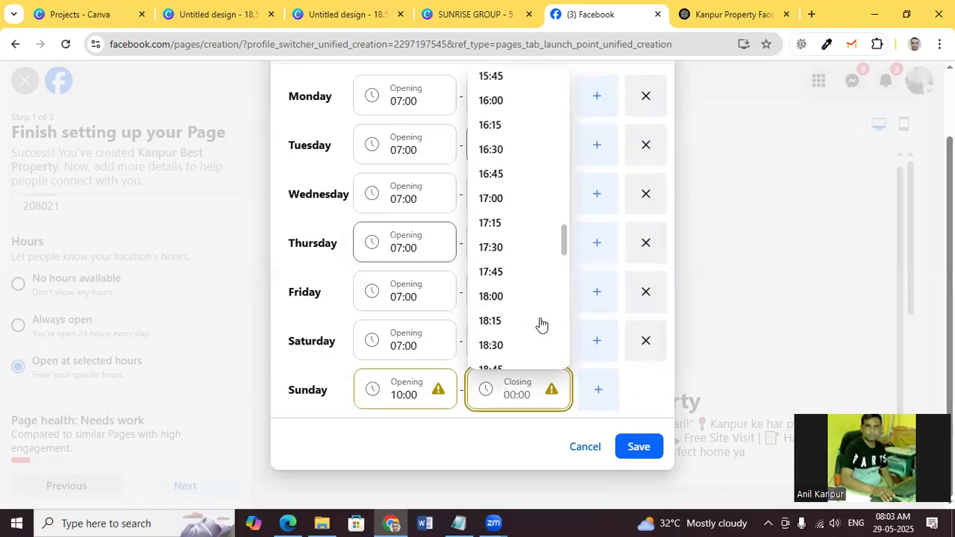
pyautogui.scroll(1, 541, 324)
pyautogui.scroll(1, 541, 324)
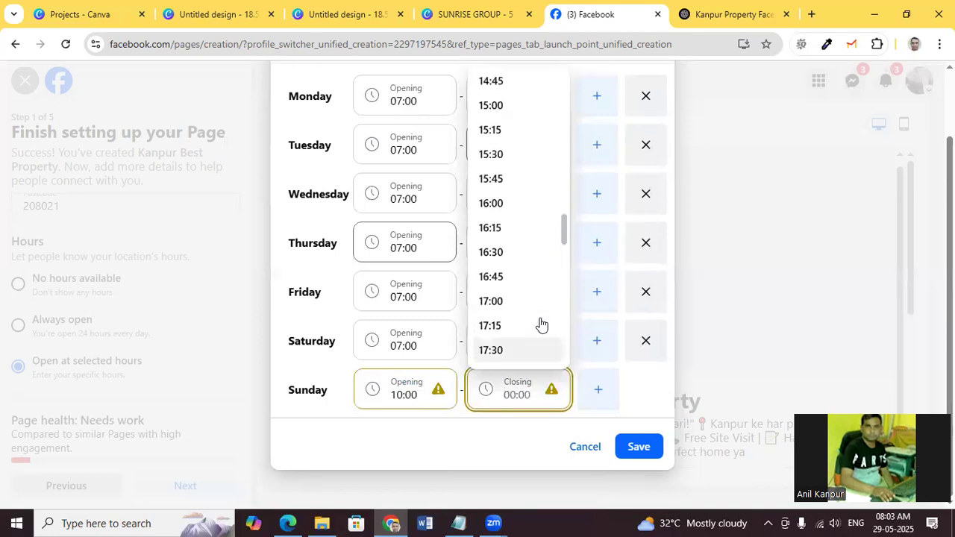
pyautogui.scroll(-4, 541, 325)
pyautogui.scroll(-4, 541, 324)
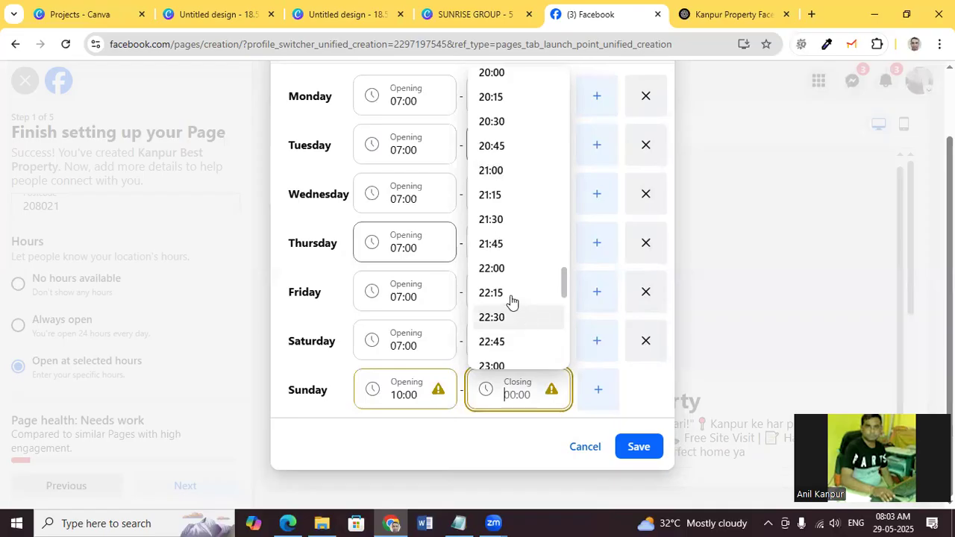
pyautogui.click(507, 273)
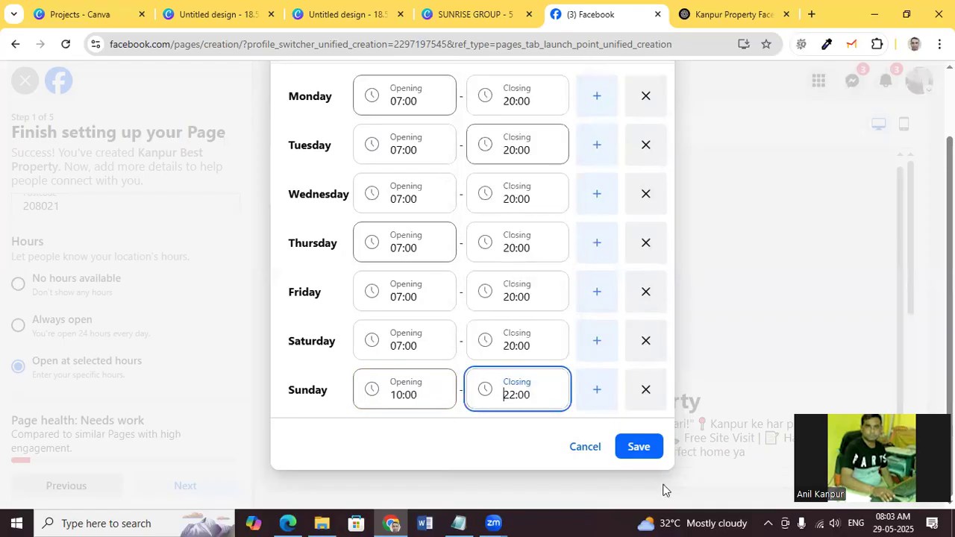
pyautogui.click(640, 447)
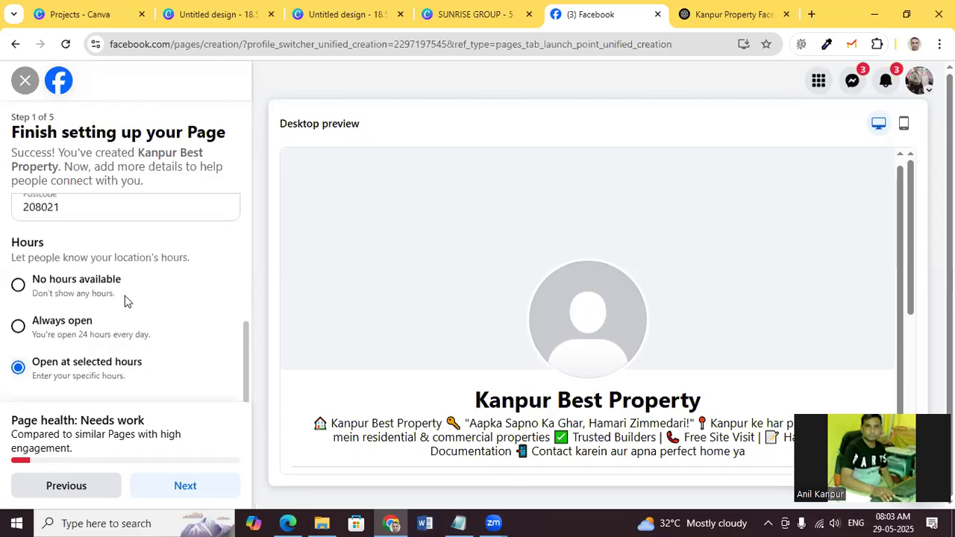
# Submit step 1 of 5 and advance to Step 2 of 5
pyautogui.scroll(3, 139, 277)
pyautogui.scroll(-3, 160, 267)
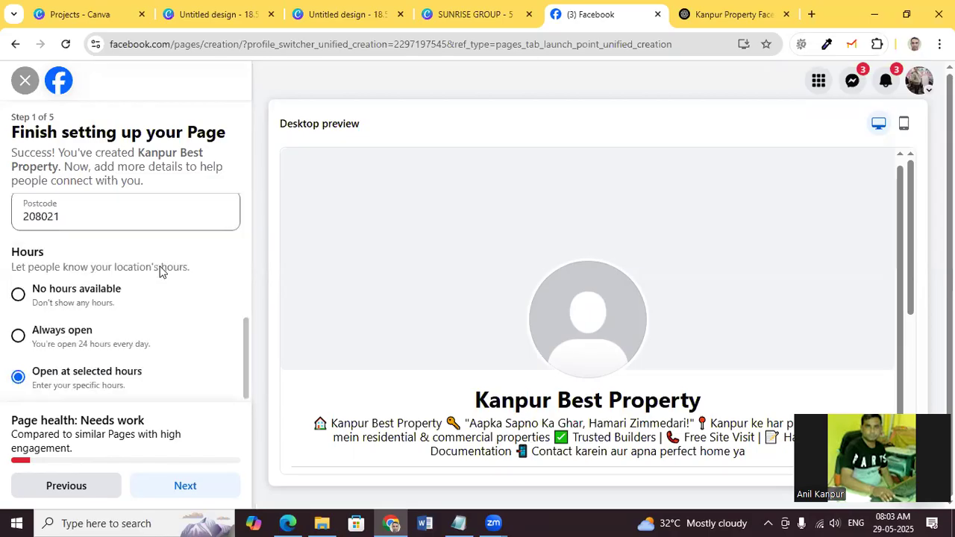
pyautogui.click(193, 485)
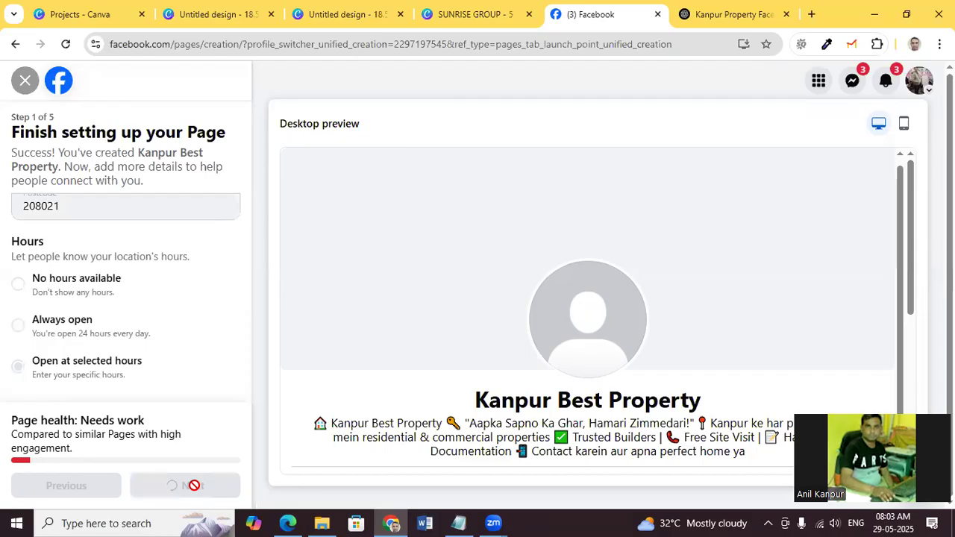
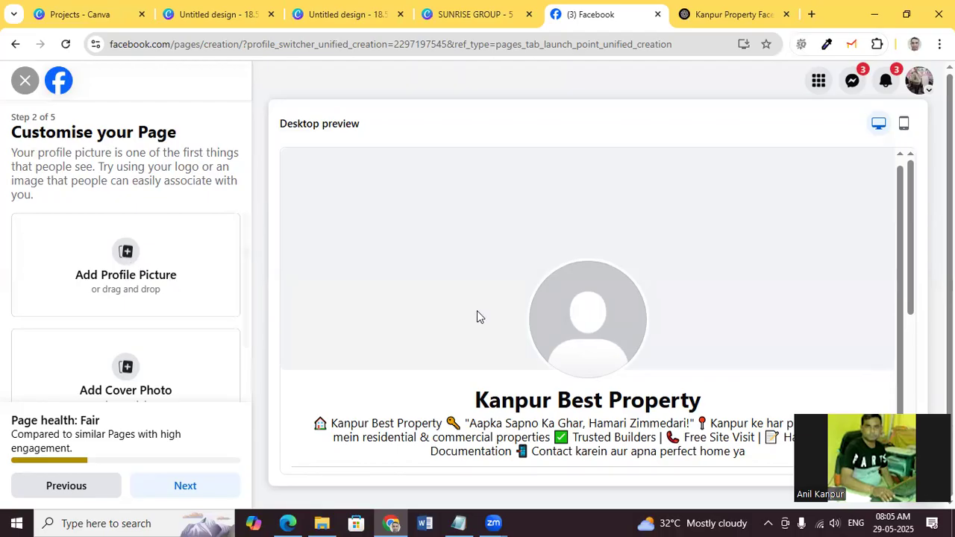
# Leave the Page setup at step 2 of 5 and open a new browser tab
pyautogui.scroll(-3, 478, 313)
pyautogui.scroll(-2, 533, 335)
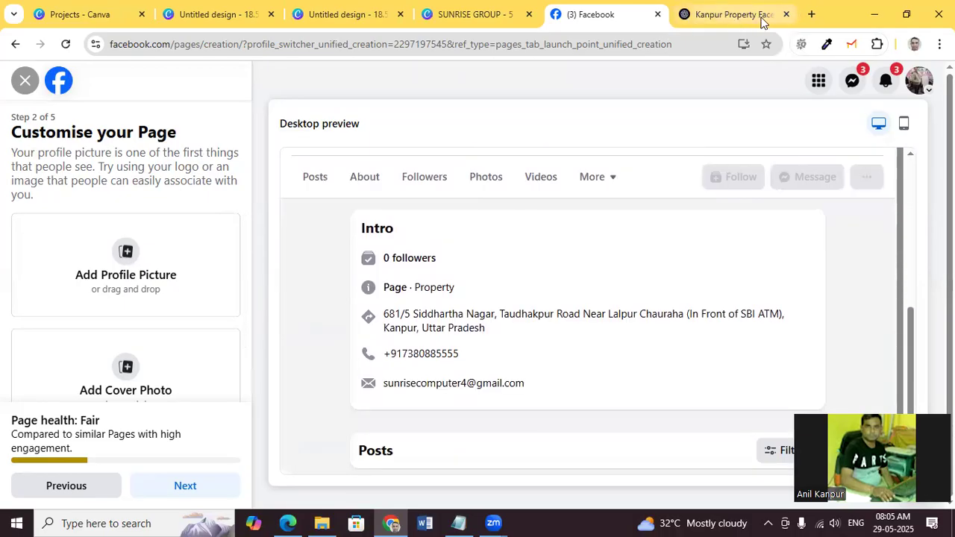
pyautogui.hotkey('ctrl', 't')
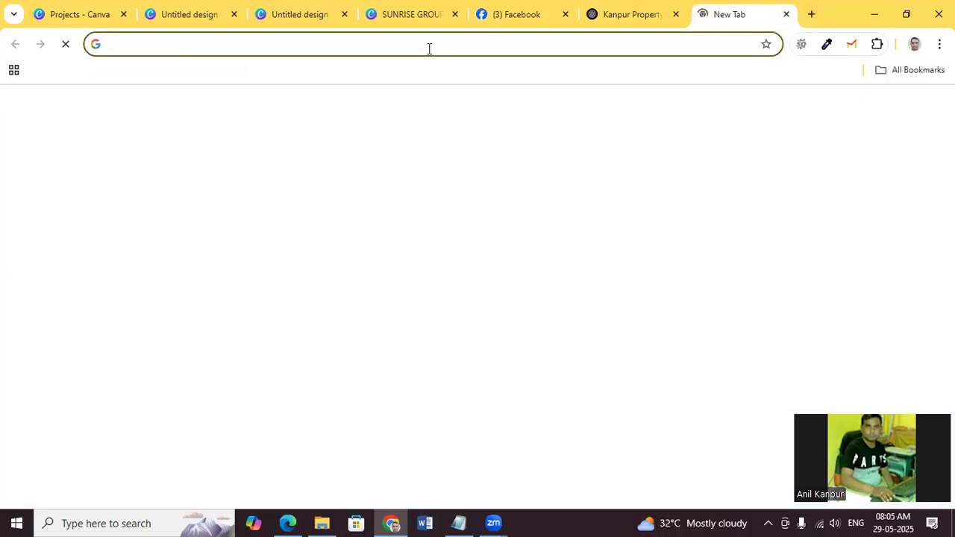
# Search Google for 'maa pitambara prime city' and browse the Pitambara Prime City listings
pyautogui.write('maa pi')
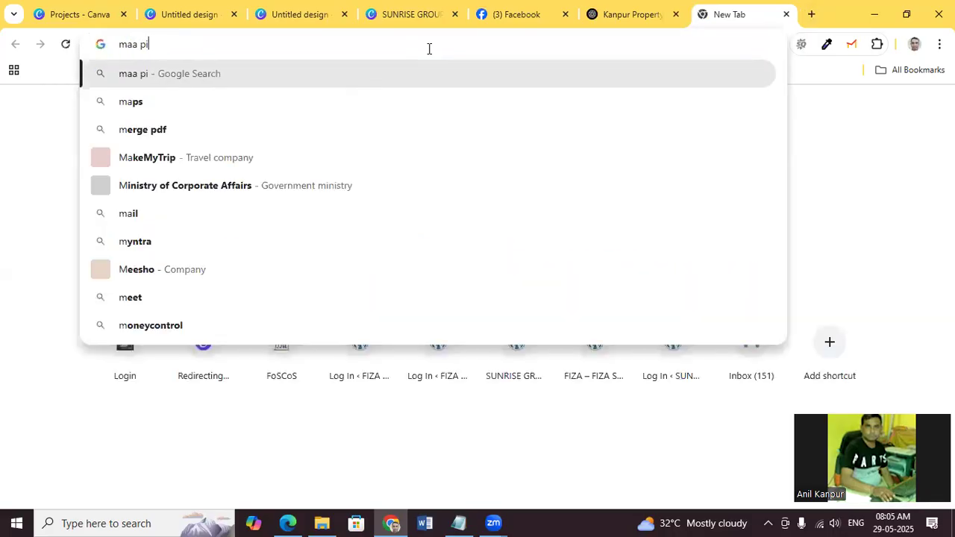
pyautogui.write('tambara')
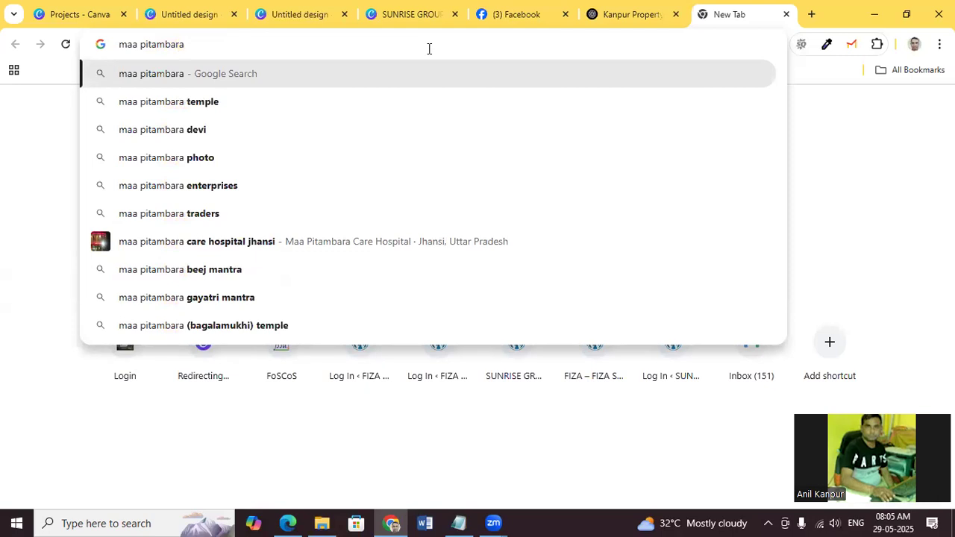
pyautogui.write(' pro')
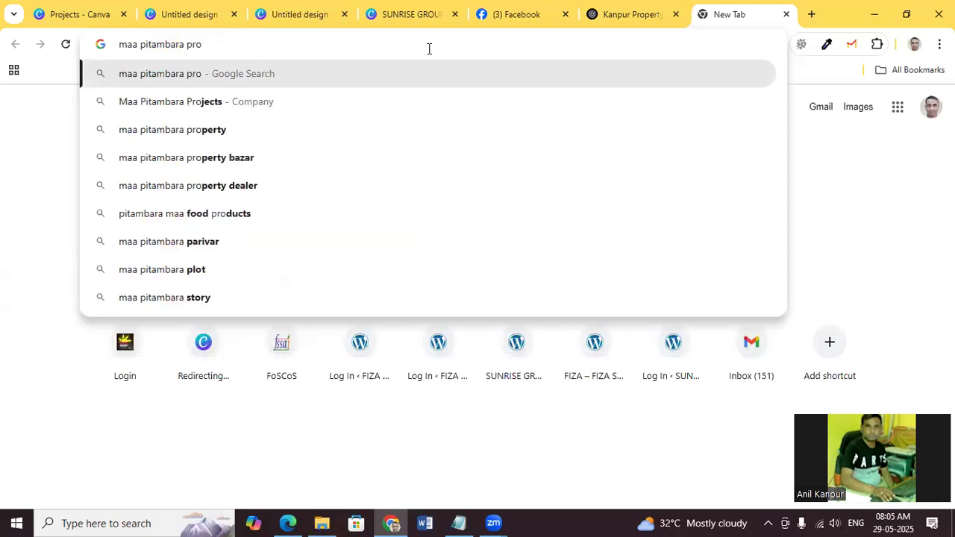
pyautogui.press('BackSpace')
pyautogui.write('i')
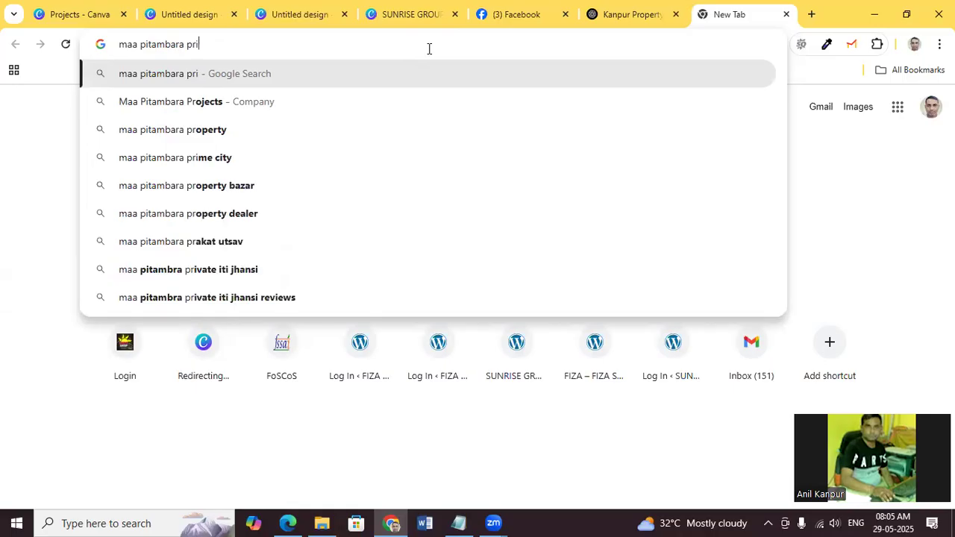
pyautogui.write('me+ci')
pyautogui.press('Return')
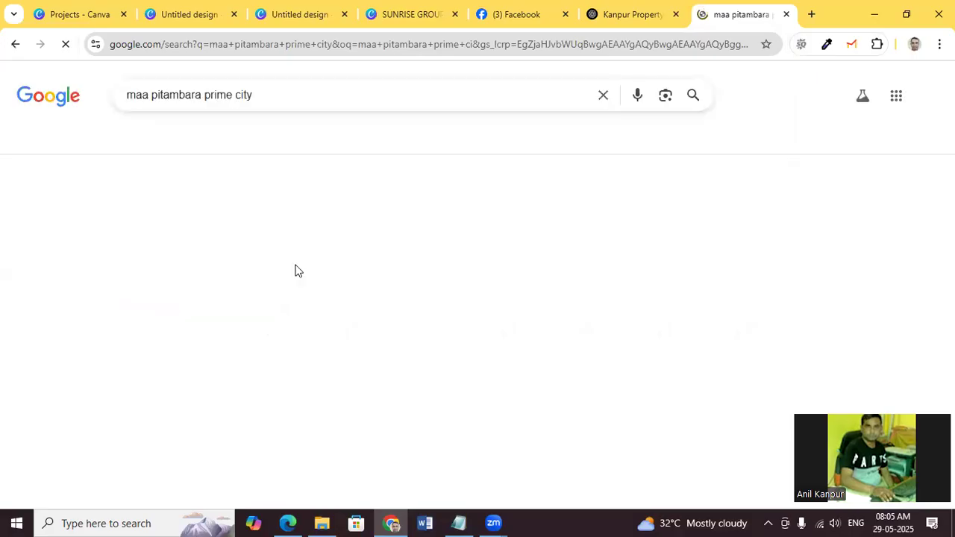
pyautogui.scroll(-3, 179, 182)
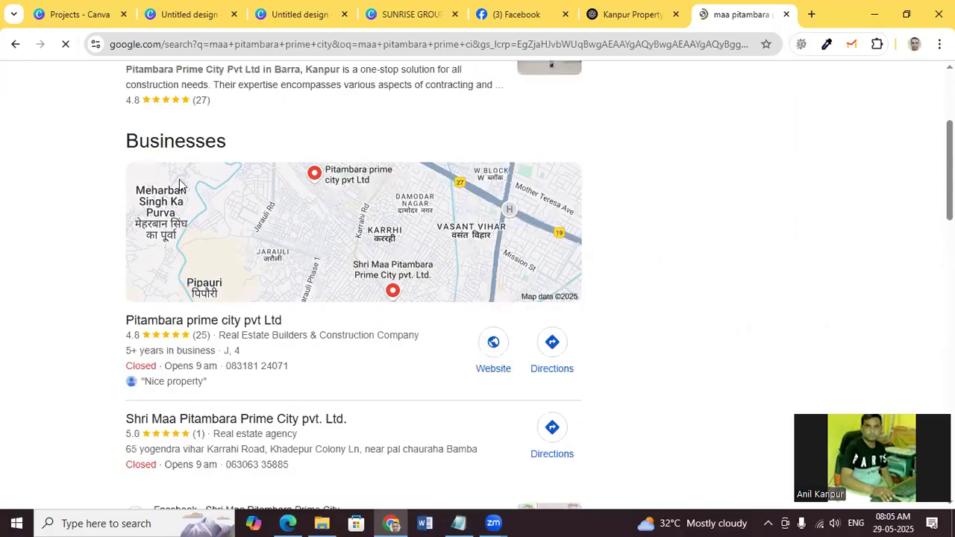
pyautogui.scroll(-3, 180, 185)
pyautogui.scroll(6, 176, 149)
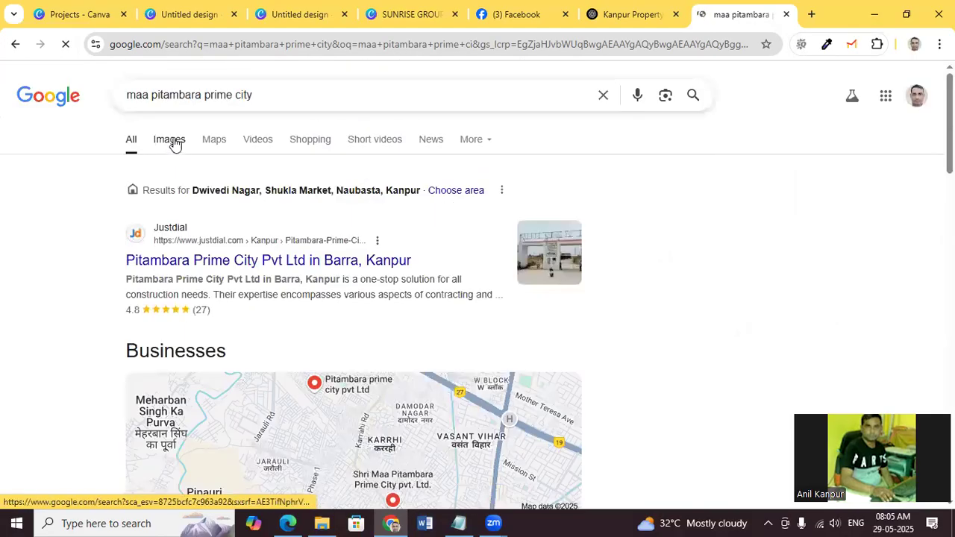
# Switch to image results for the search, checking the Wi-Fi connection while they load
pyautogui.click(167, 139)
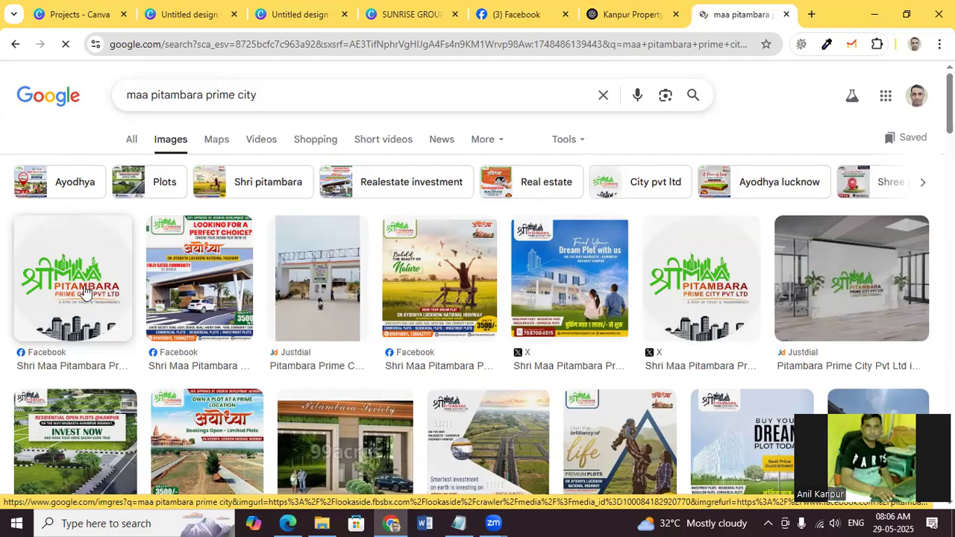
pyautogui.click(819, 522)
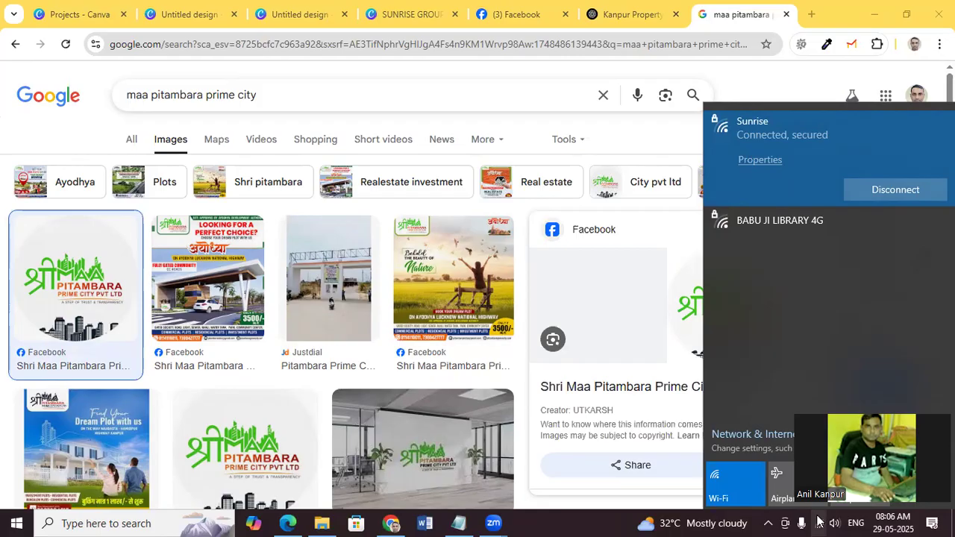
pyautogui.click(567, 520)
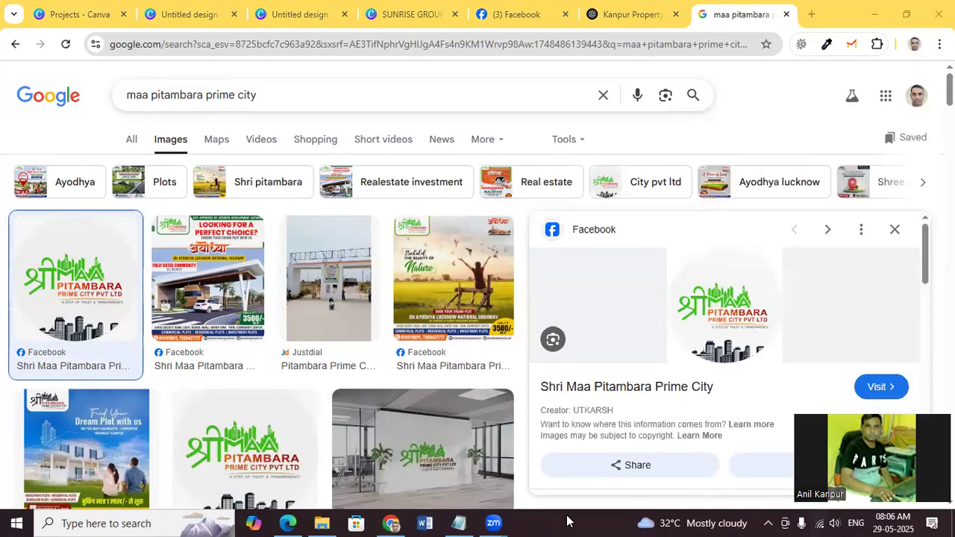
pyautogui.click(821, 522)
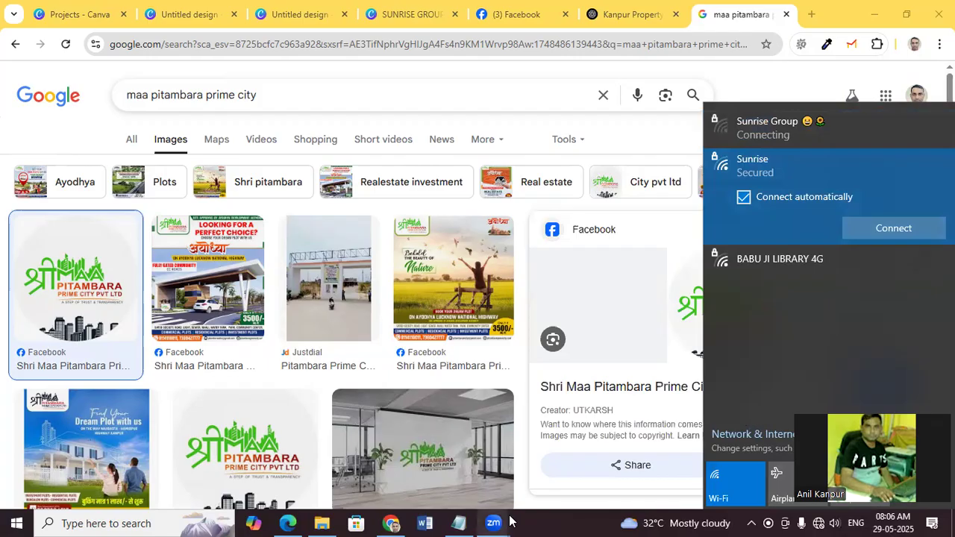
pyautogui.click(574, 520)
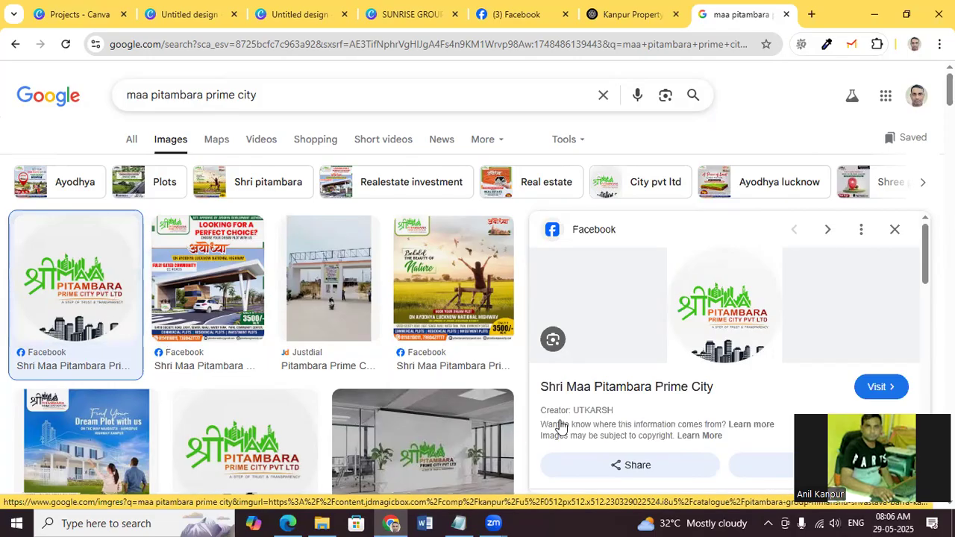
# Save the previewed logo as Maa Pitambra.jpg in D:\Dumy poster
pyautogui.rightClick(744, 313)
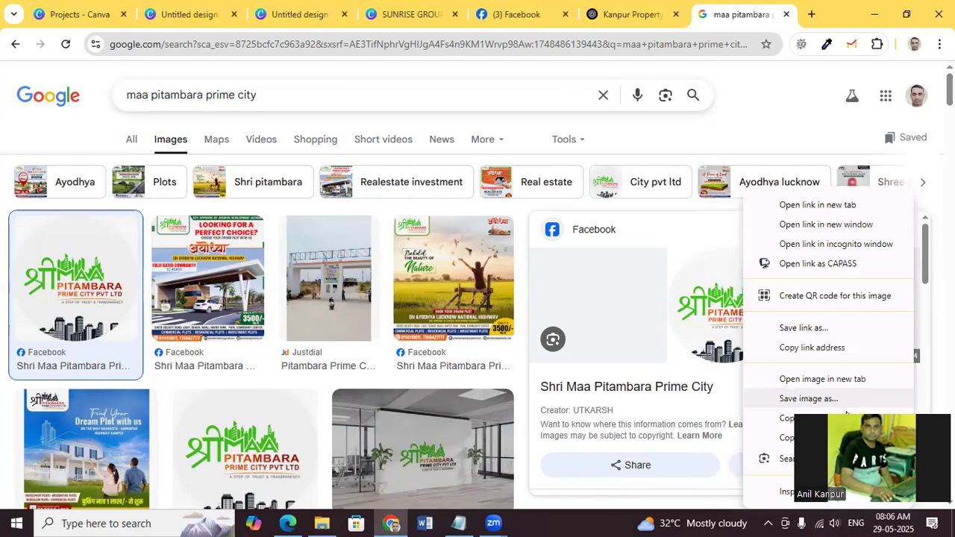
pyautogui.click(827, 399)
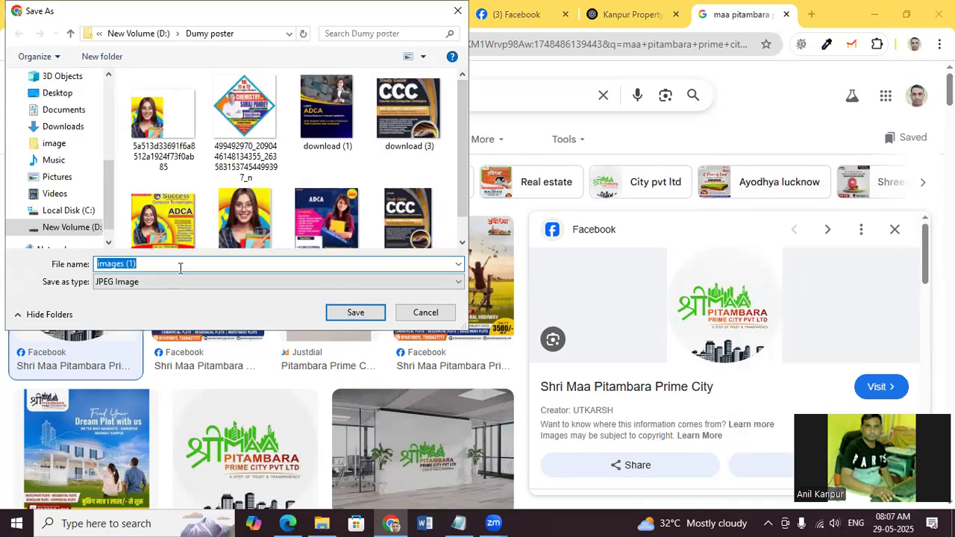
pyautogui.write('Maa Pitambra')
pyautogui.press('Return')
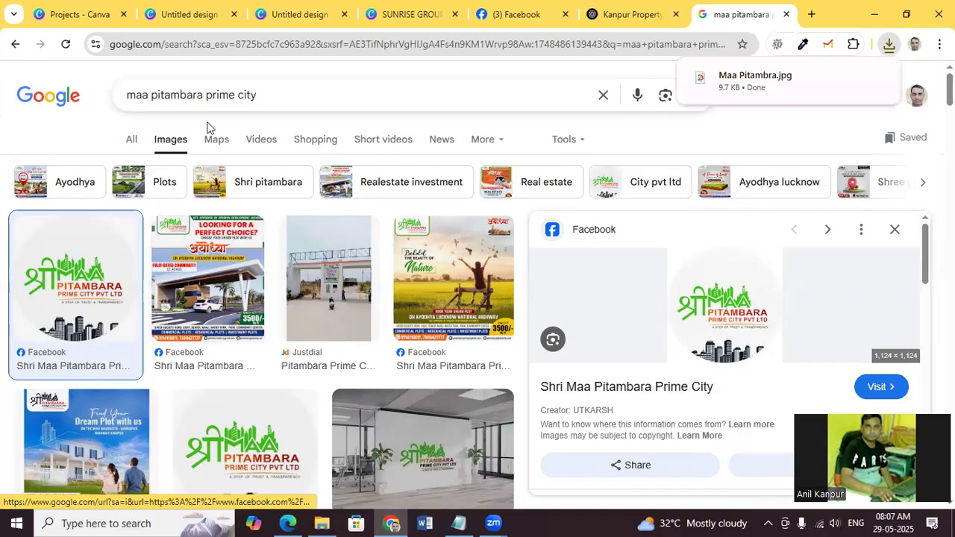
pyautogui.click(519, 15)
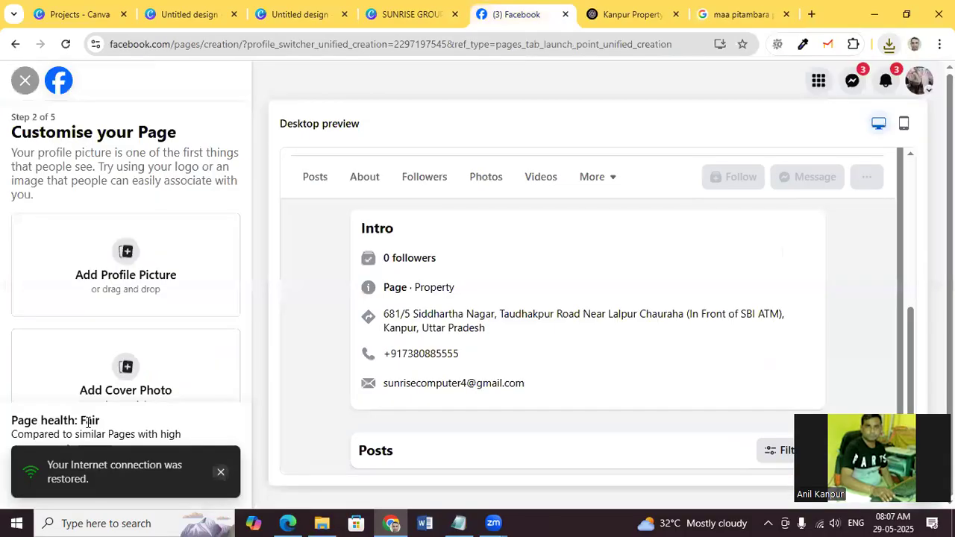
pyautogui.click(136, 259)
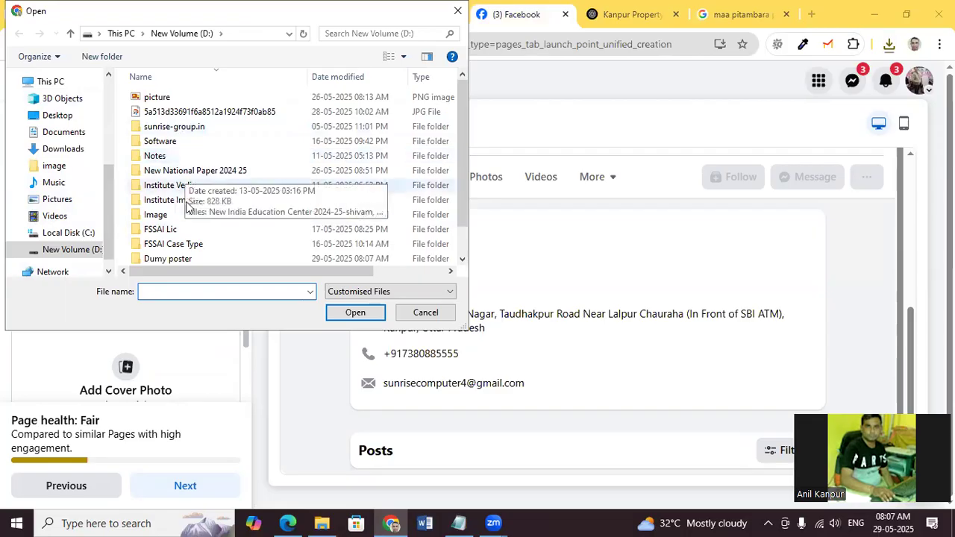
pyautogui.doubleClick(188, 261)
pyautogui.click(247, 120)
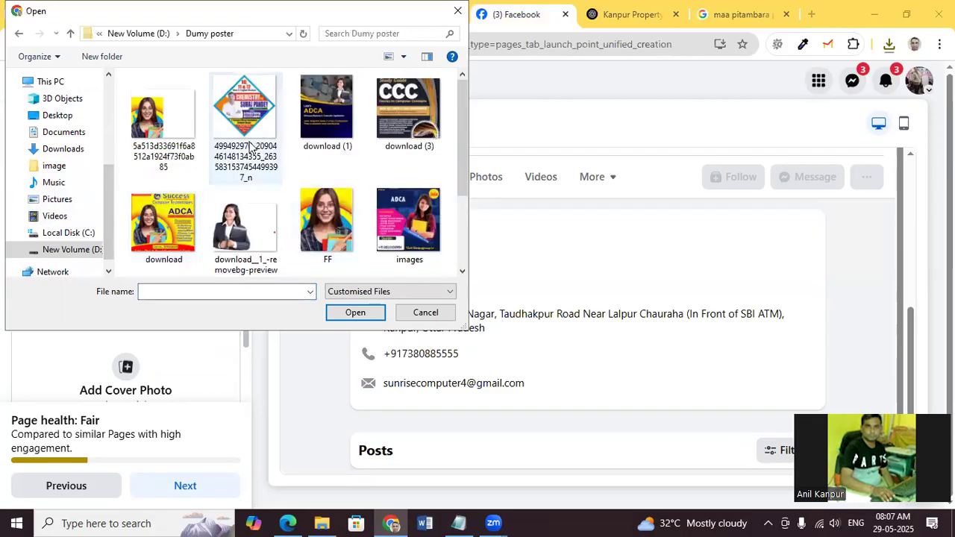
pyautogui.press('m')
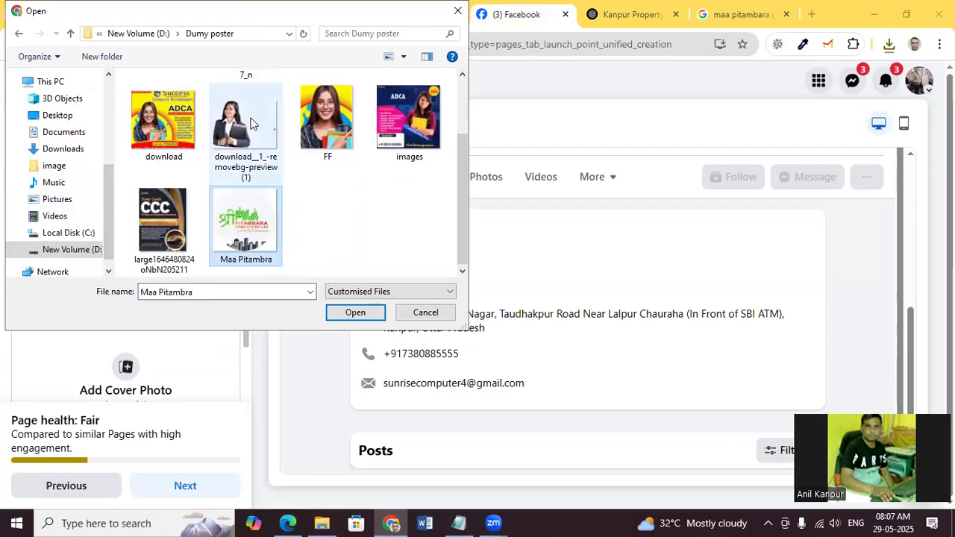
pyautogui.click(345, 314)
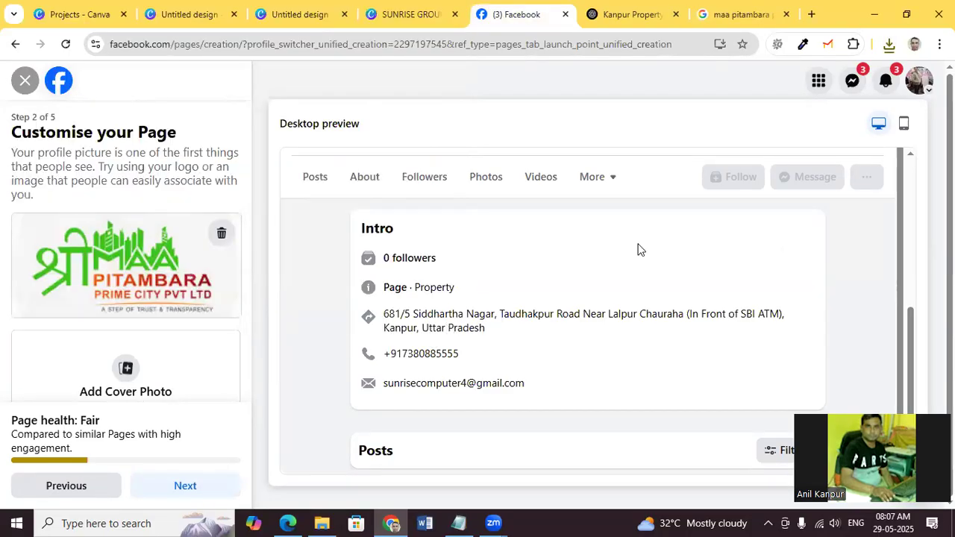
# Scroll far down the image results and preview the Justdial Maa Pitambra Property poster
pyautogui.click(728, 16)
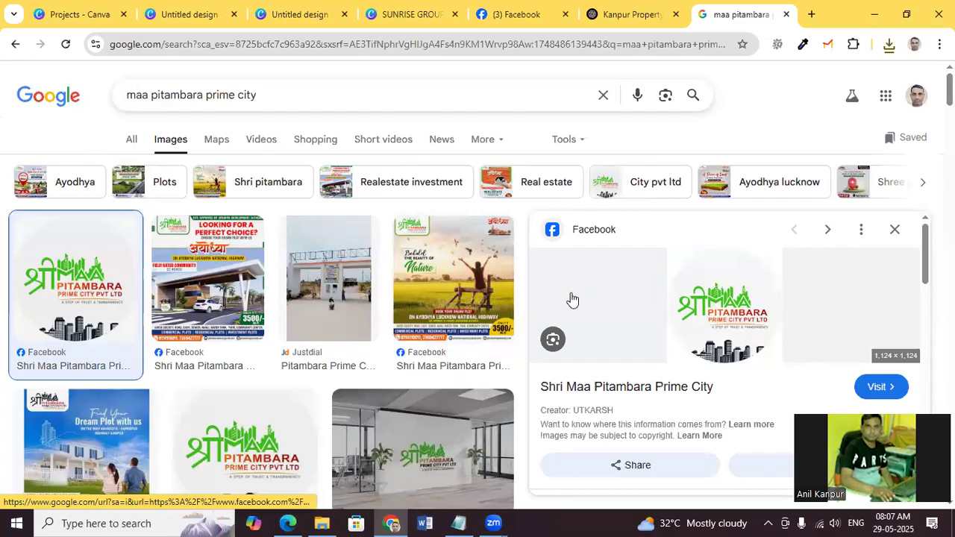
pyautogui.scroll(-2, 572, 299)
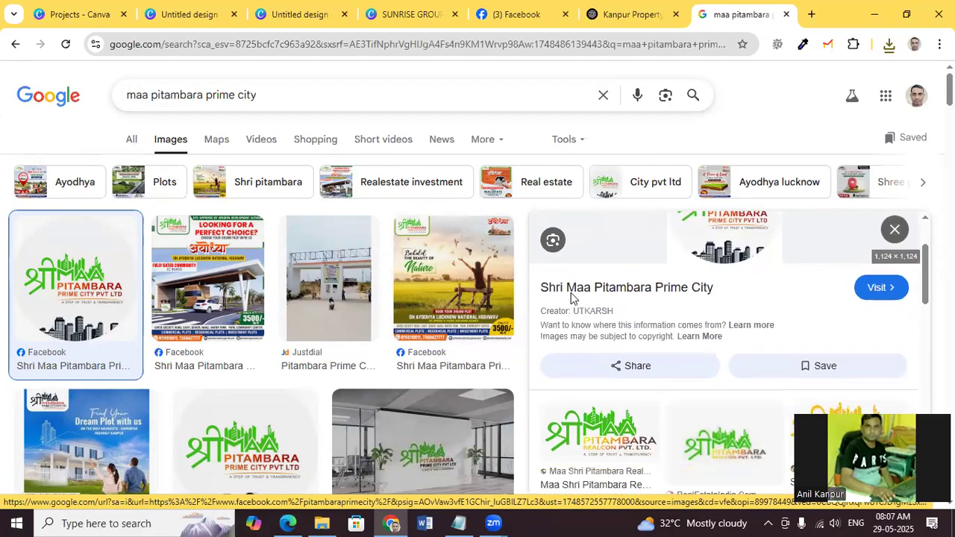
pyautogui.scroll(-1, 398, 340)
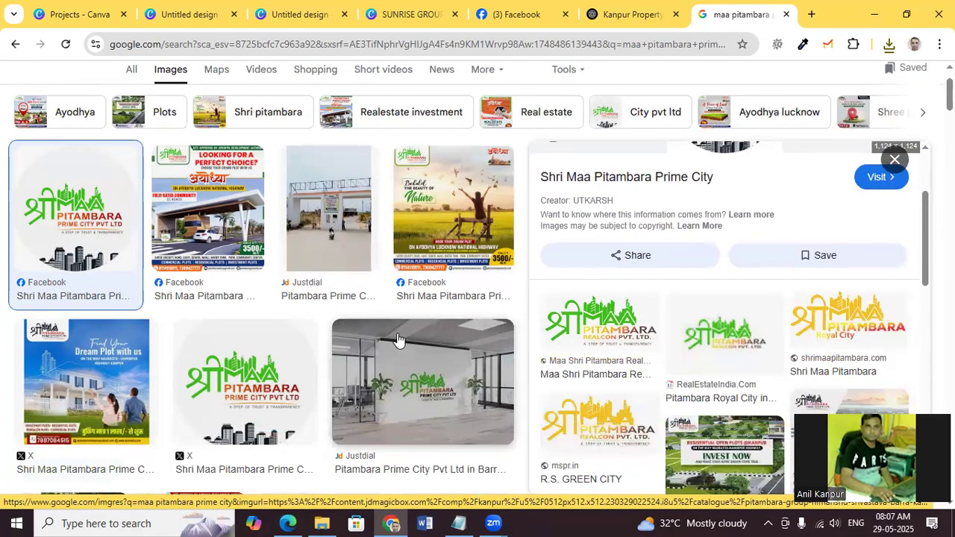
pyautogui.scroll(-2, 397, 339)
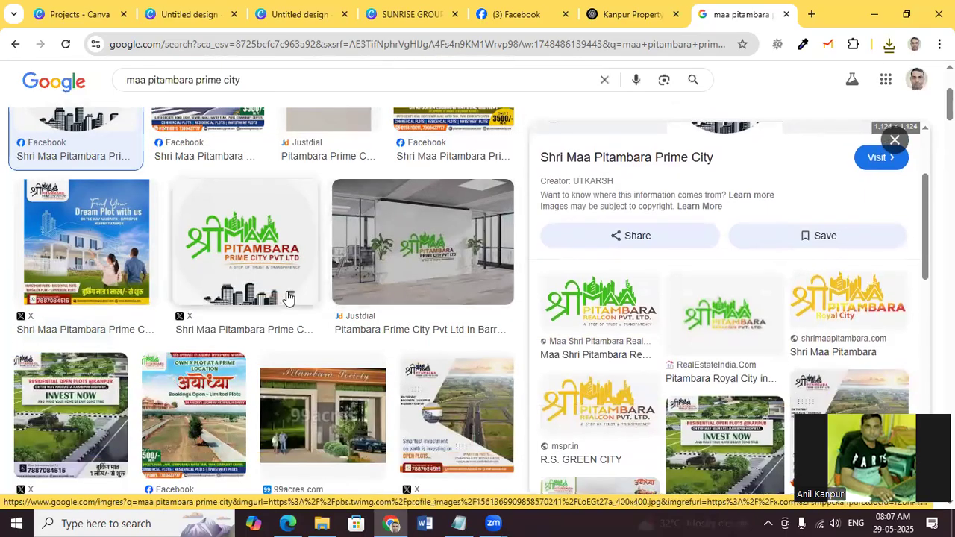
pyautogui.scroll(-2, 285, 298)
pyautogui.scroll(-4, 286, 298)
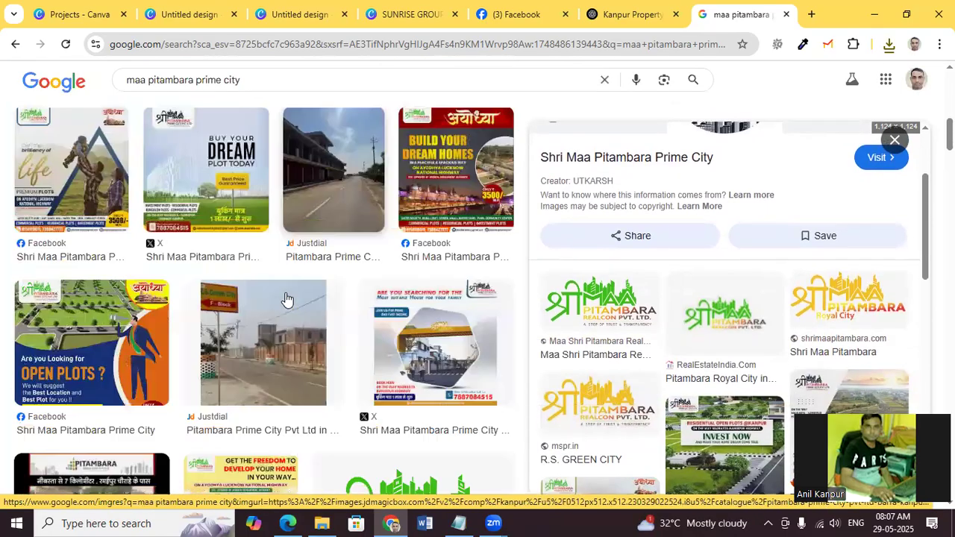
pyautogui.scroll(-3, 285, 298)
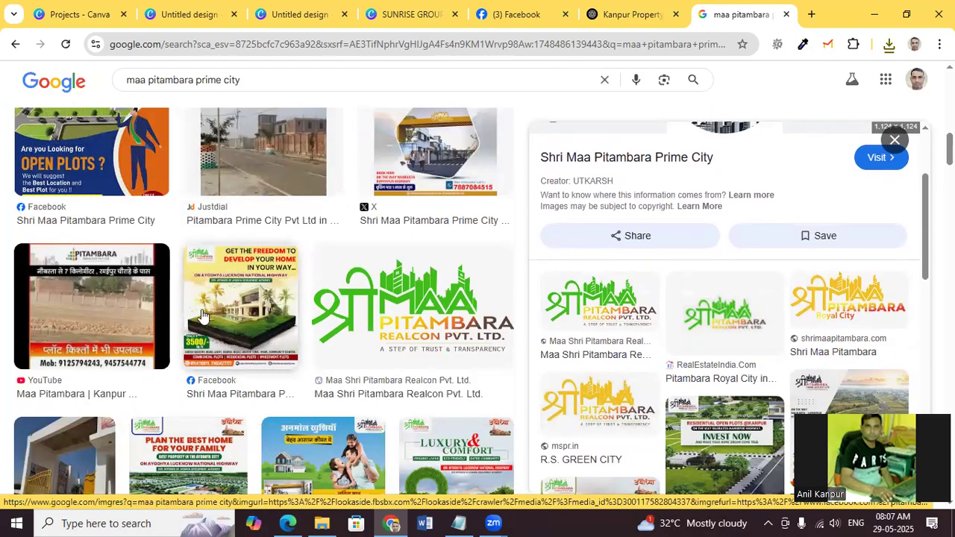
pyautogui.scroll(-1, 234, 283)
pyautogui.scroll(-3, 234, 283)
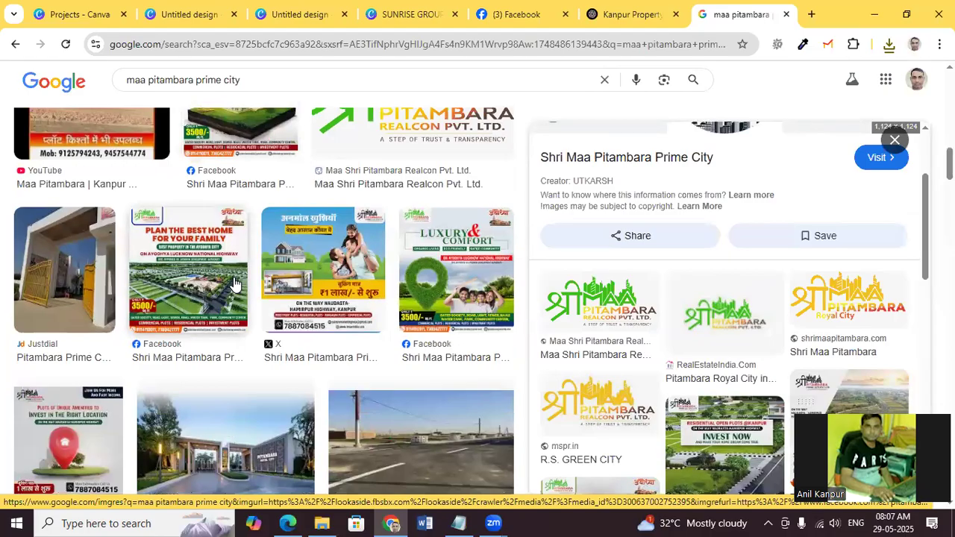
pyautogui.scroll(-2, 172, 299)
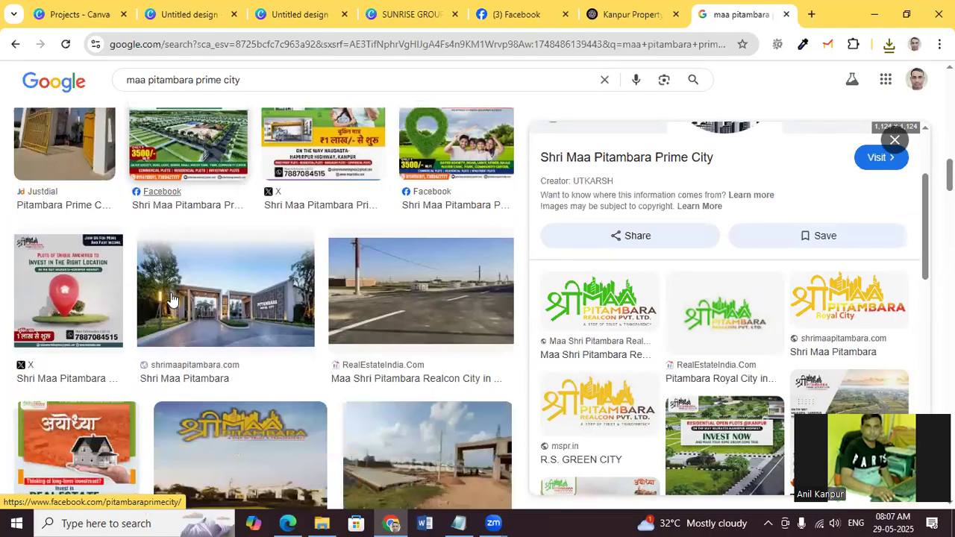
pyautogui.scroll(-2, 171, 298)
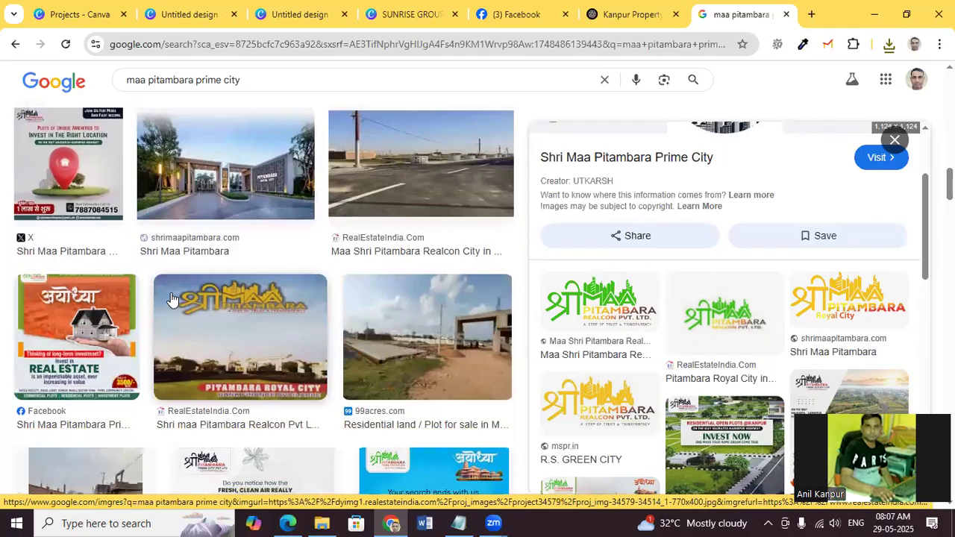
pyautogui.scroll(-1, 172, 298)
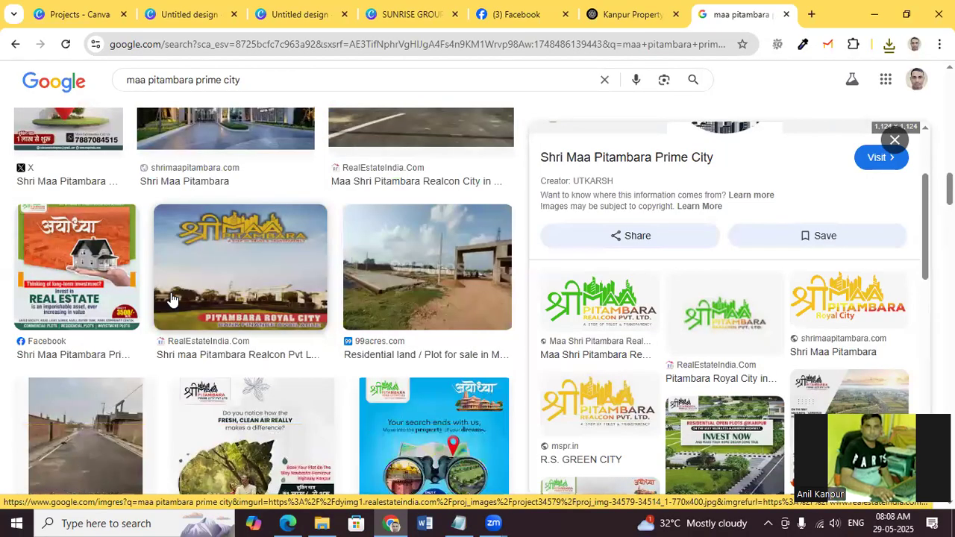
pyautogui.scroll(-3, 171, 298)
pyautogui.scroll(-2, 172, 299)
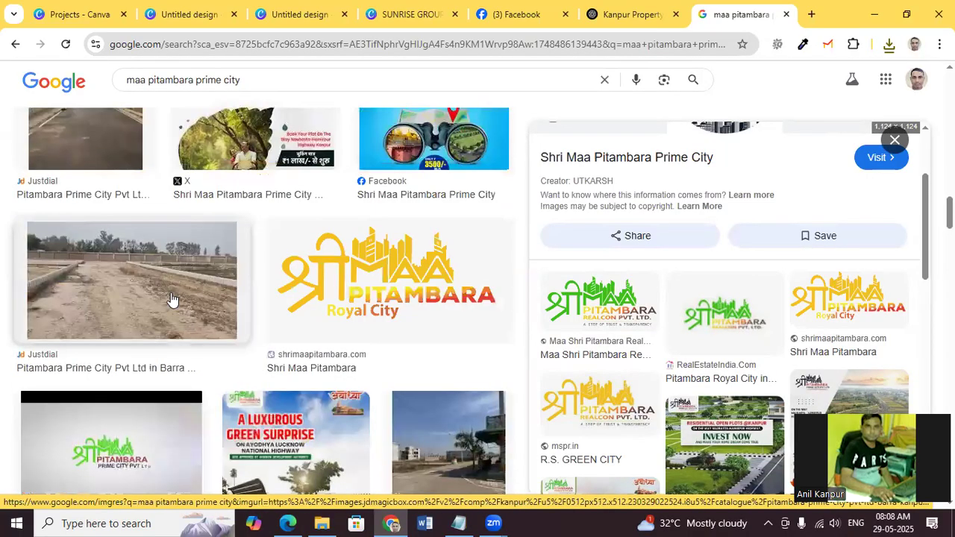
pyautogui.scroll(-3, 171, 298)
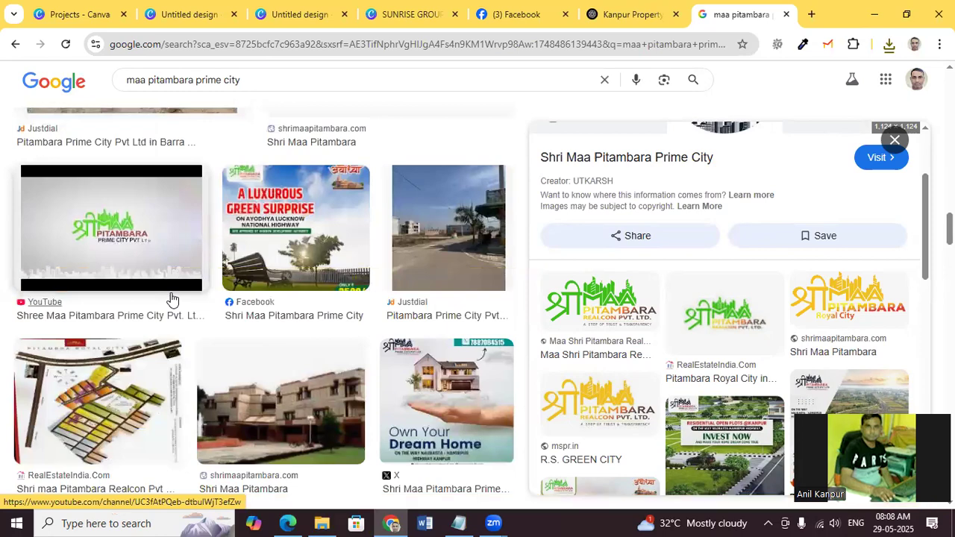
pyautogui.scroll(-2, 171, 299)
pyautogui.scroll(-1, 171, 297)
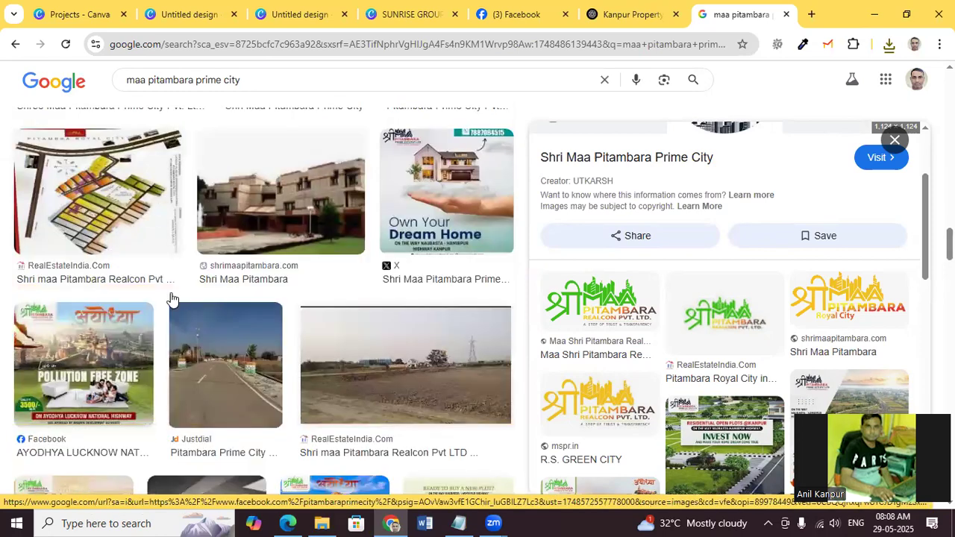
pyautogui.scroll(-1, 171, 298)
pyautogui.scroll(-3, 171, 298)
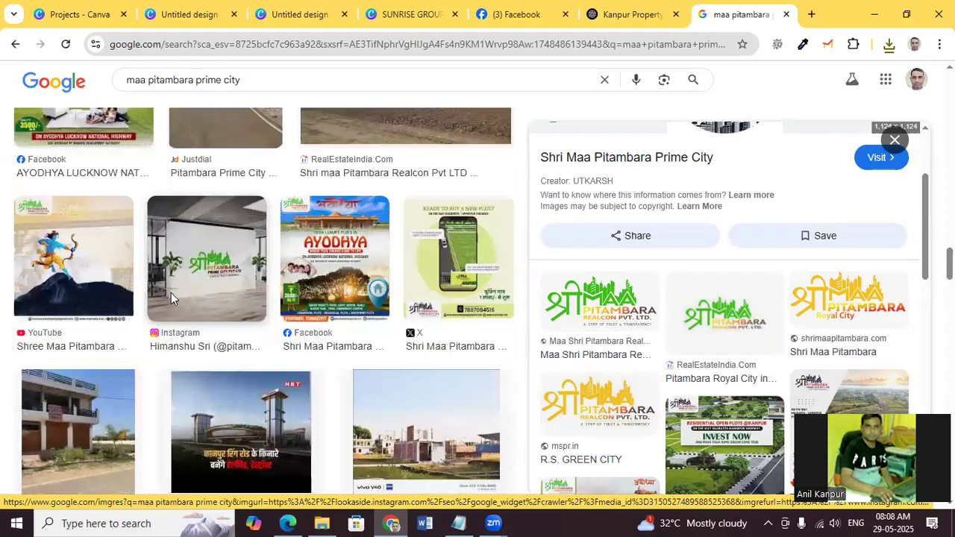
pyautogui.scroll(-4, 171, 298)
pyautogui.scroll(-3, 171, 298)
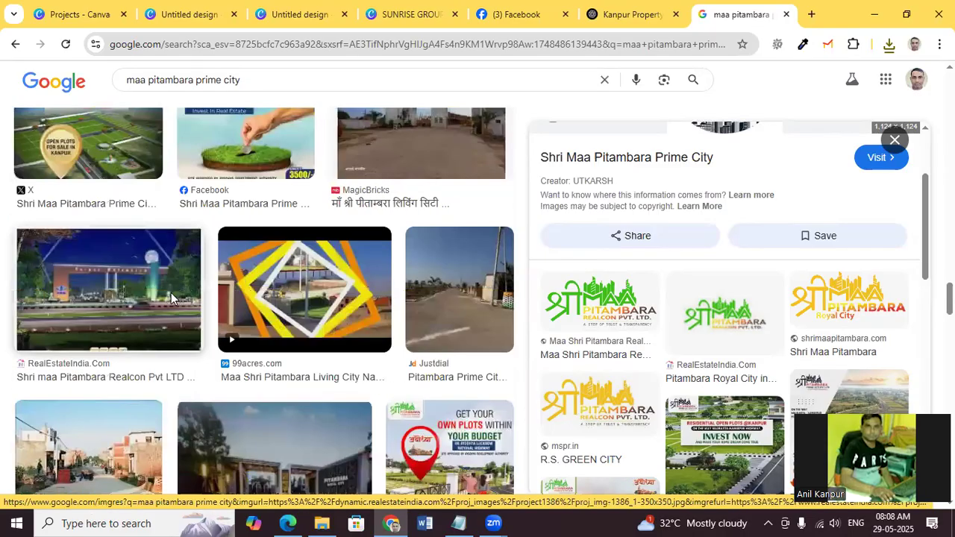
pyautogui.scroll(-4, 171, 298)
pyautogui.scroll(-1, 171, 299)
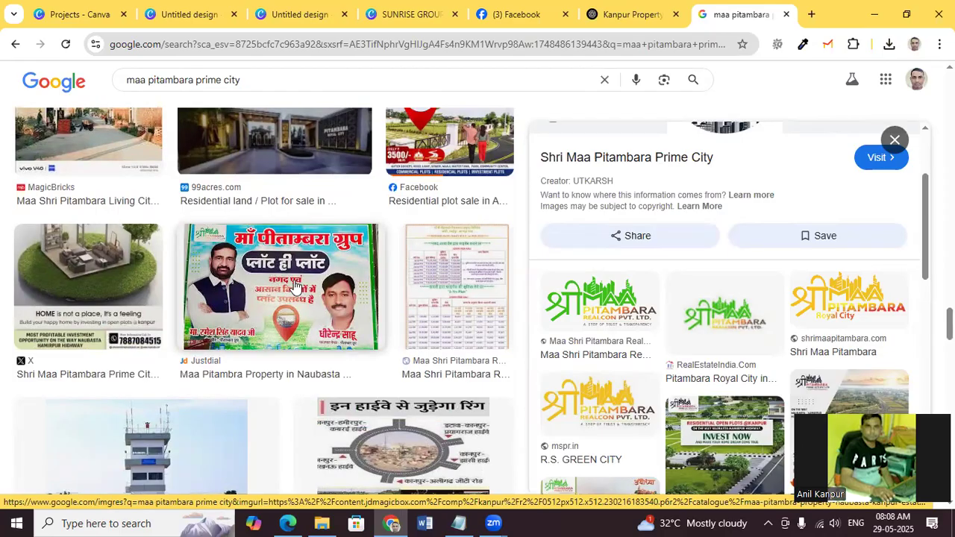
pyautogui.click(296, 285)
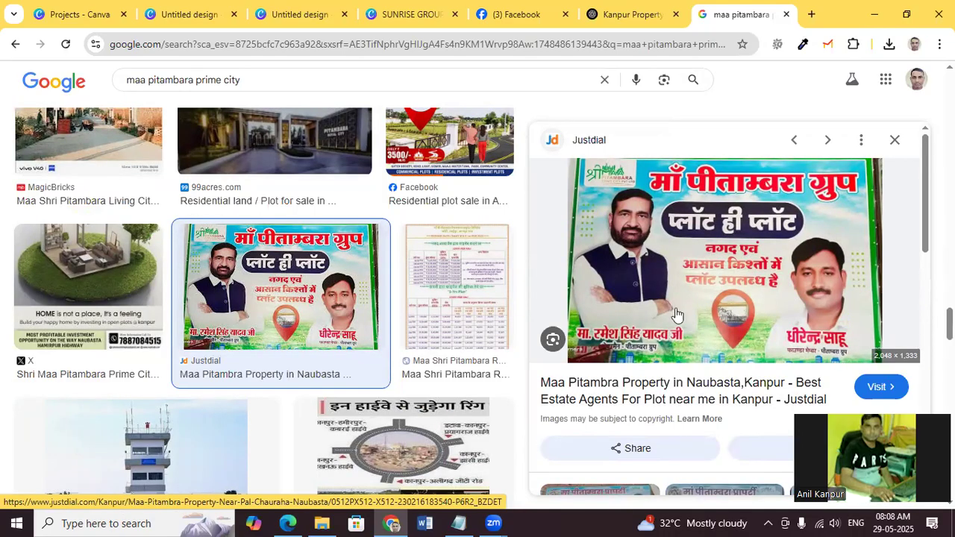
# Preview the green Instagram poster advertising Green City phase 4 plots
pyautogui.scroll(-8, 328, 337)
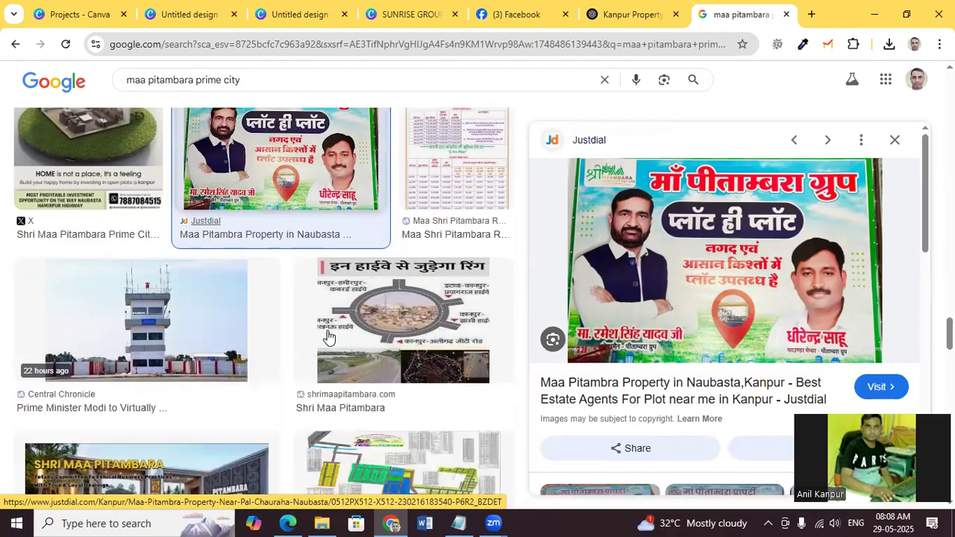
pyautogui.scroll(-8, 328, 338)
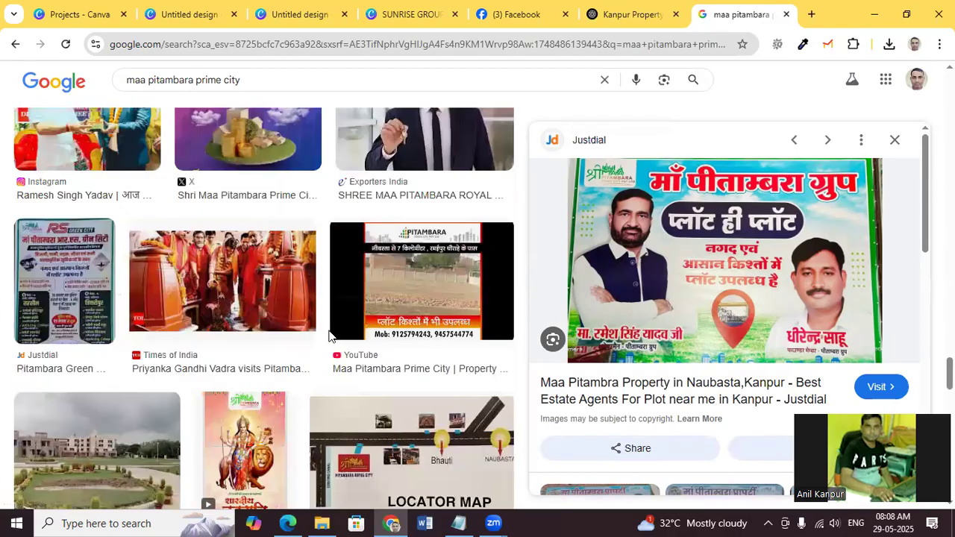
pyautogui.scroll(-2, 331, 337)
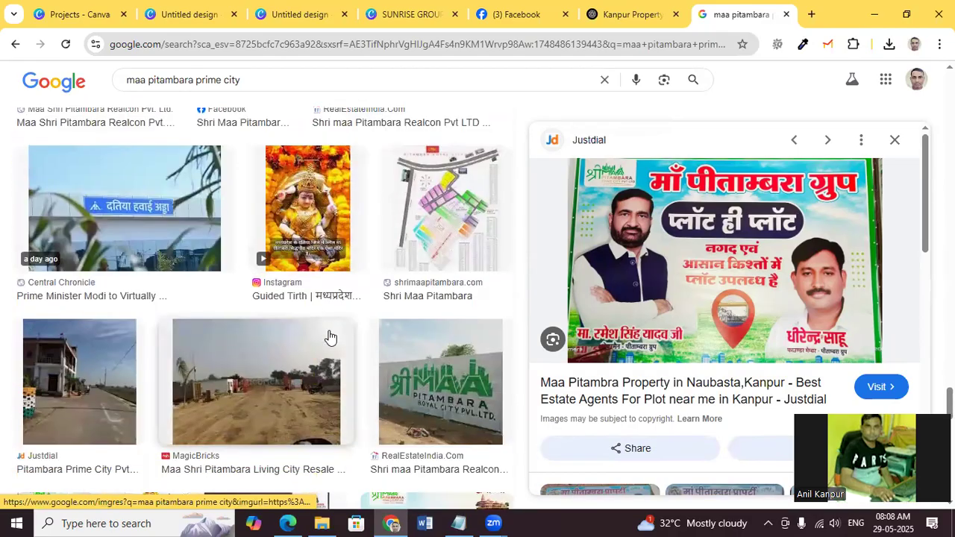
pyautogui.scroll(-4, 331, 337)
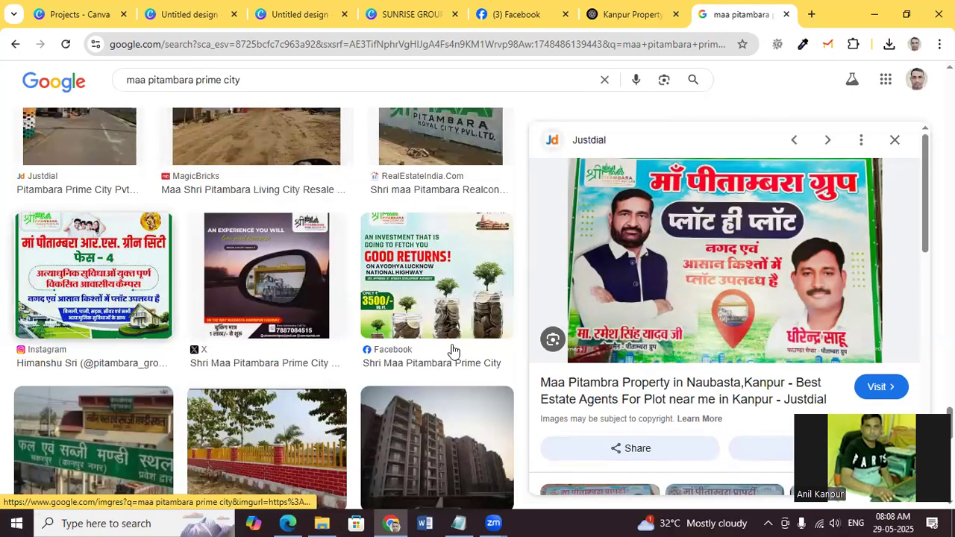
pyautogui.click(94, 298)
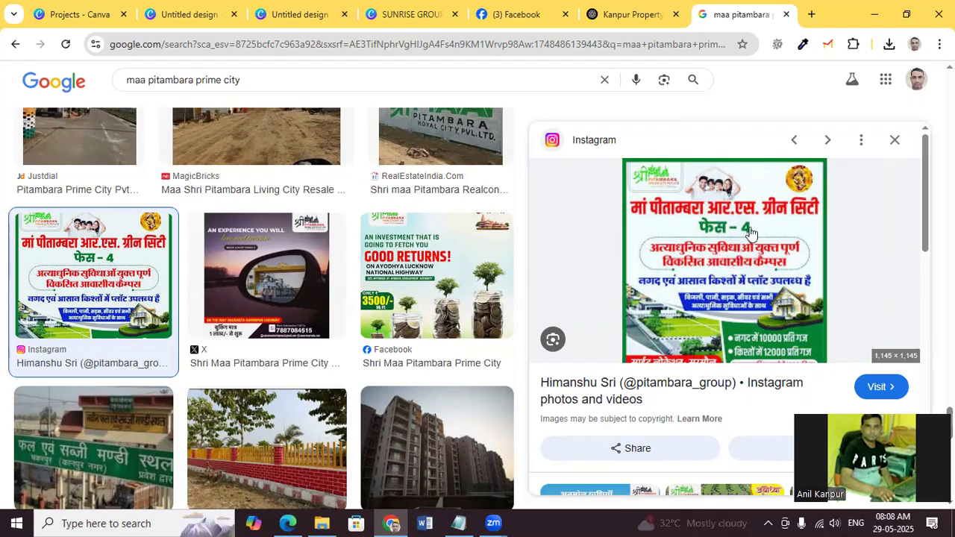
# Save the Green City poster as images (1).jpg in the Dumy poster folder
pyautogui.rightClick(750, 233)
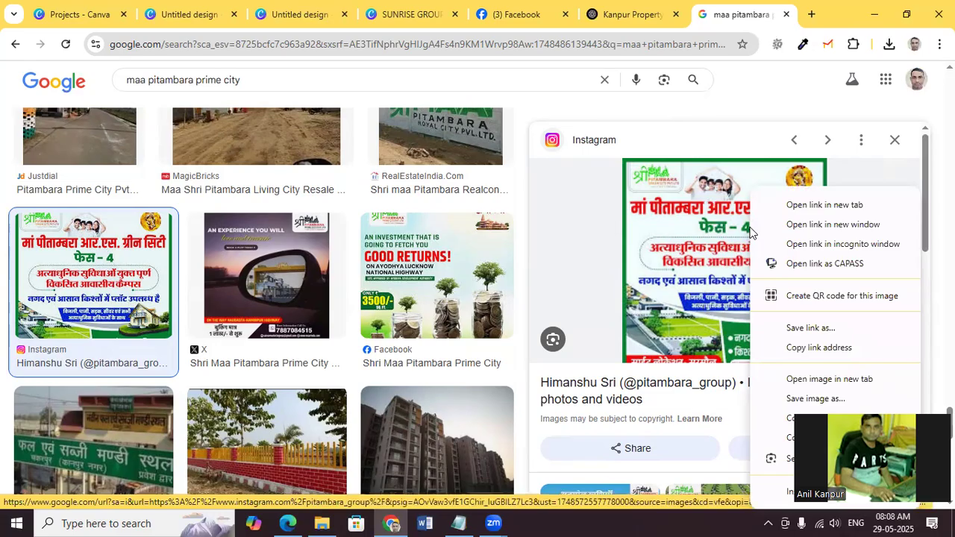
pyautogui.click(824, 410)
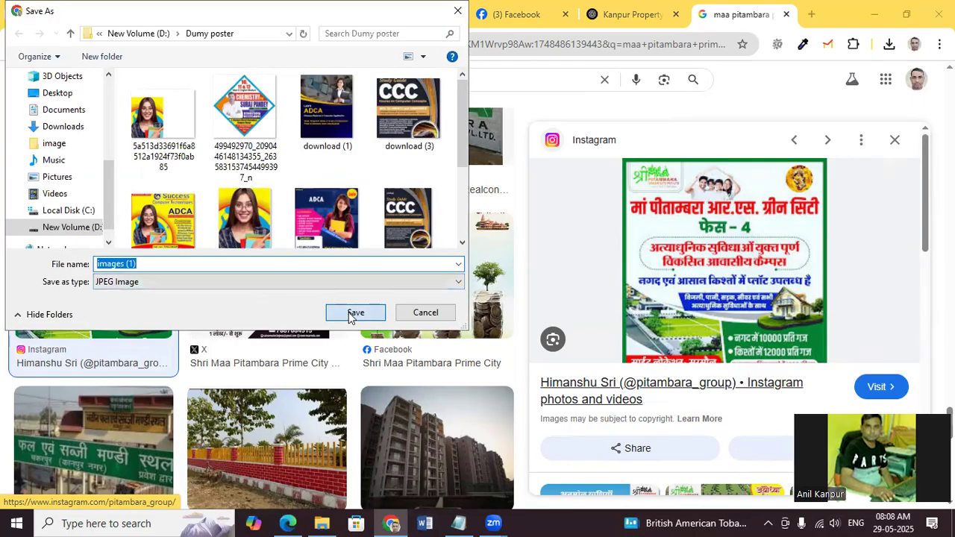
pyautogui.click(353, 313)
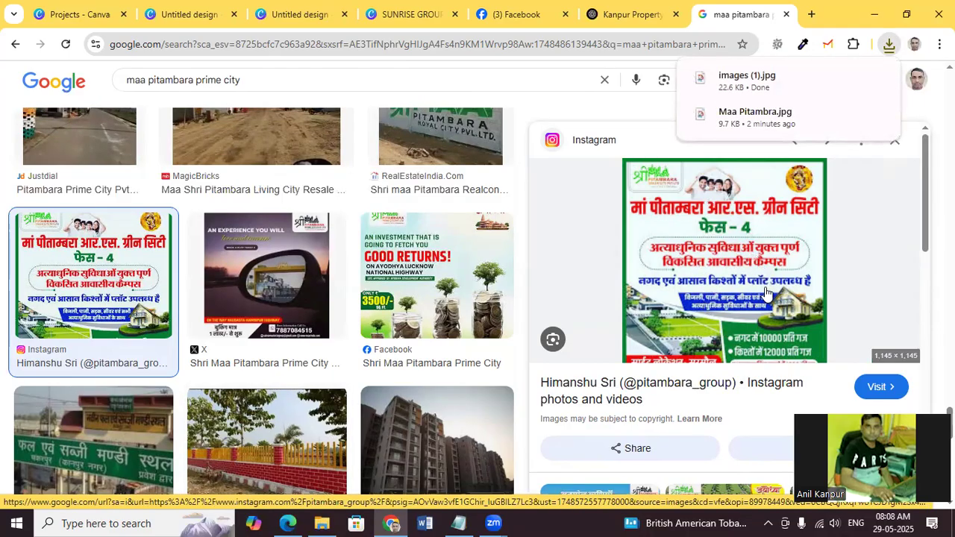
pyautogui.scroll(-3, 767, 295)
pyautogui.scroll(-10, 767, 296)
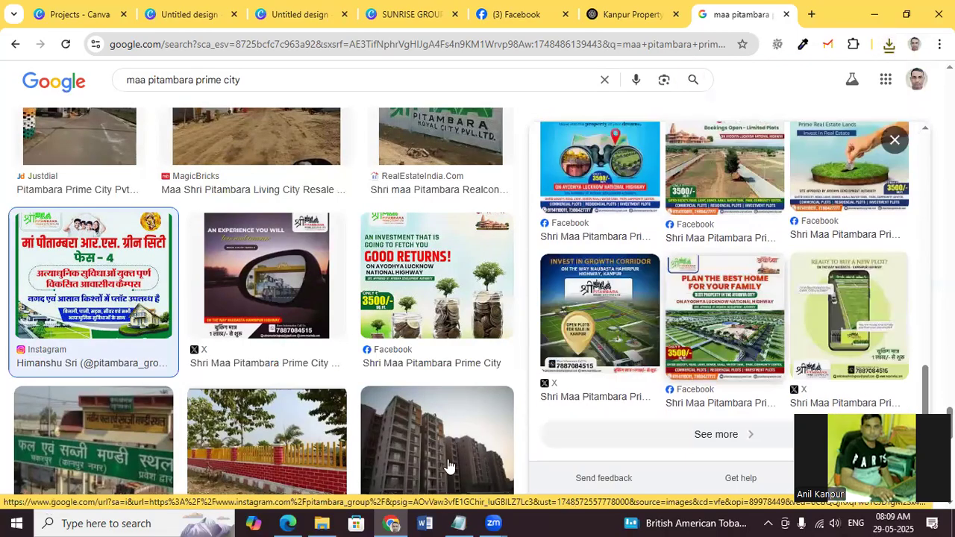
pyautogui.click(392, 521)
pyautogui.click(392, 520)
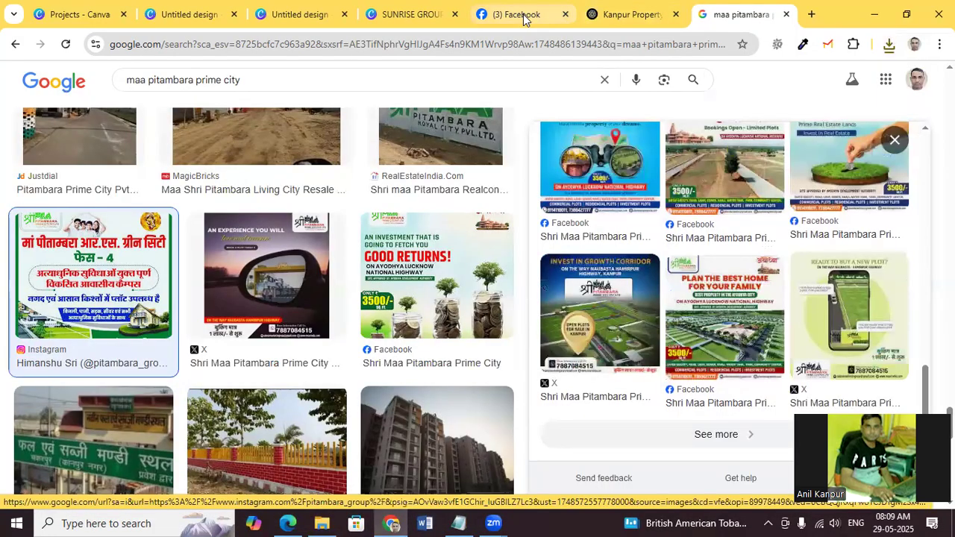
# Begin adding a cover photo on Facebook and select images (1) in the file picker
pyautogui.click(517, 21)
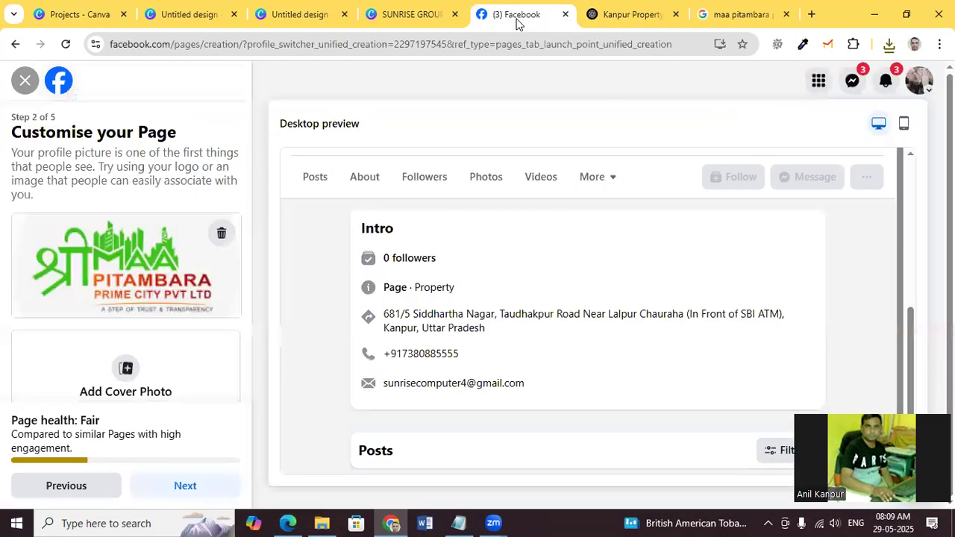
pyautogui.click(127, 368)
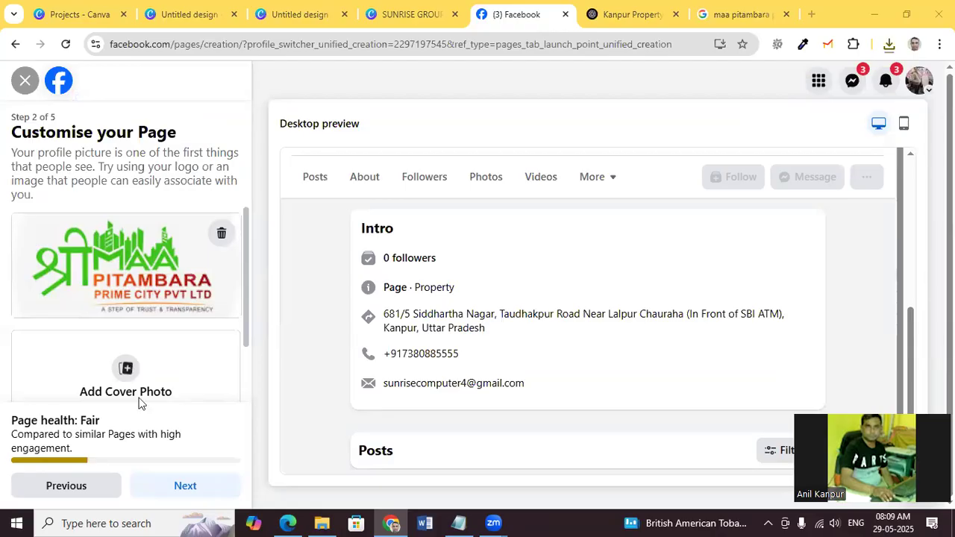
pyautogui.click(403, 216)
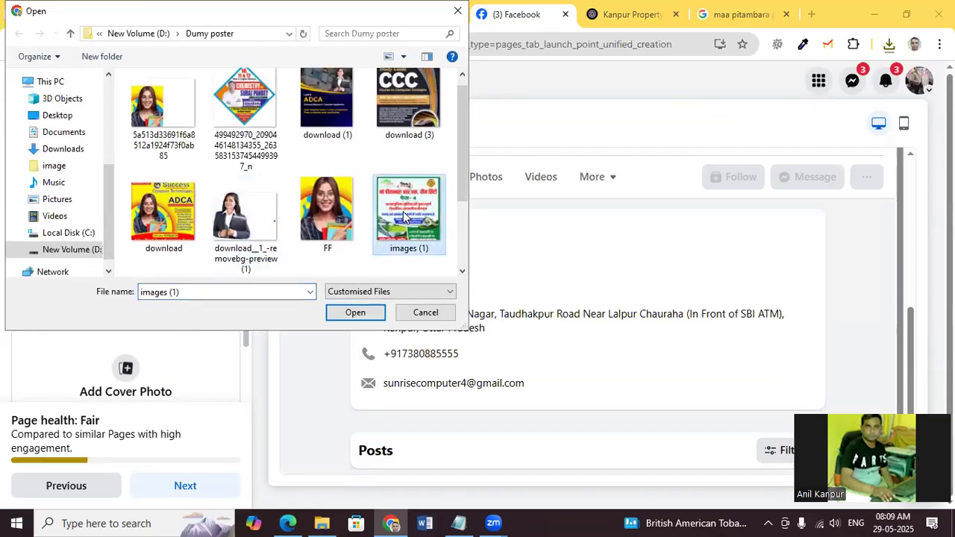
pyautogui.rightClick(402, 217)
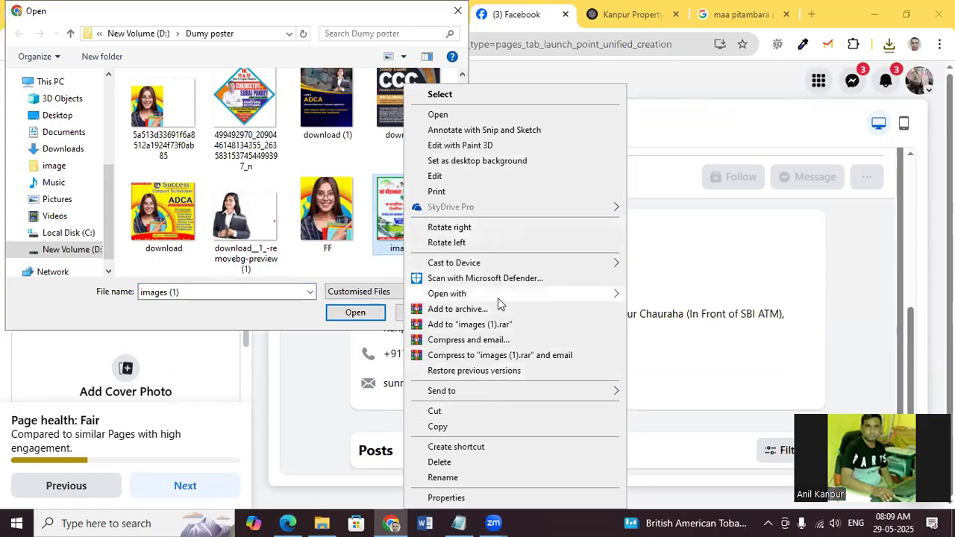
# Open images (1) in Snip & Sketch, crop off the bottom strip, and overwrite images (1).jpg
pyautogui.moveTo(547, 299)
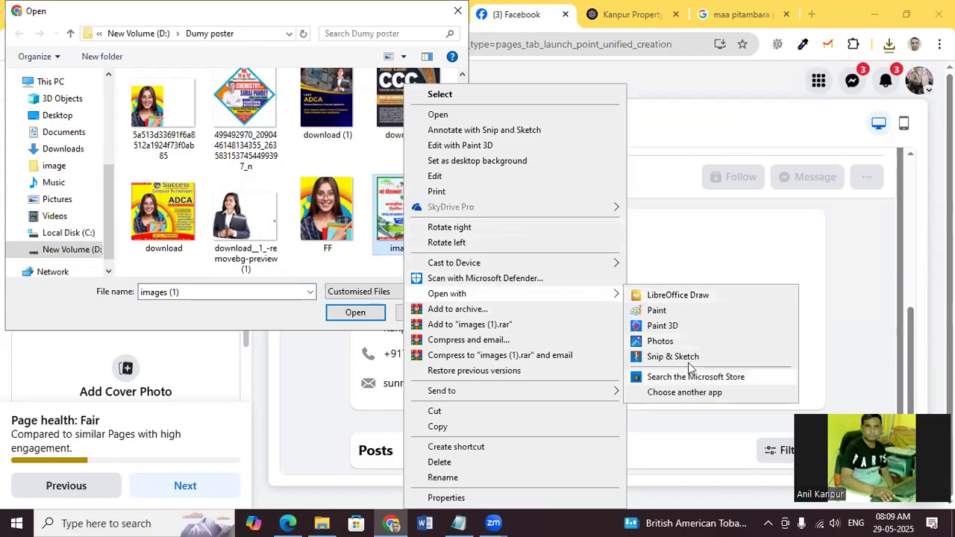
pyautogui.click(742, 362)
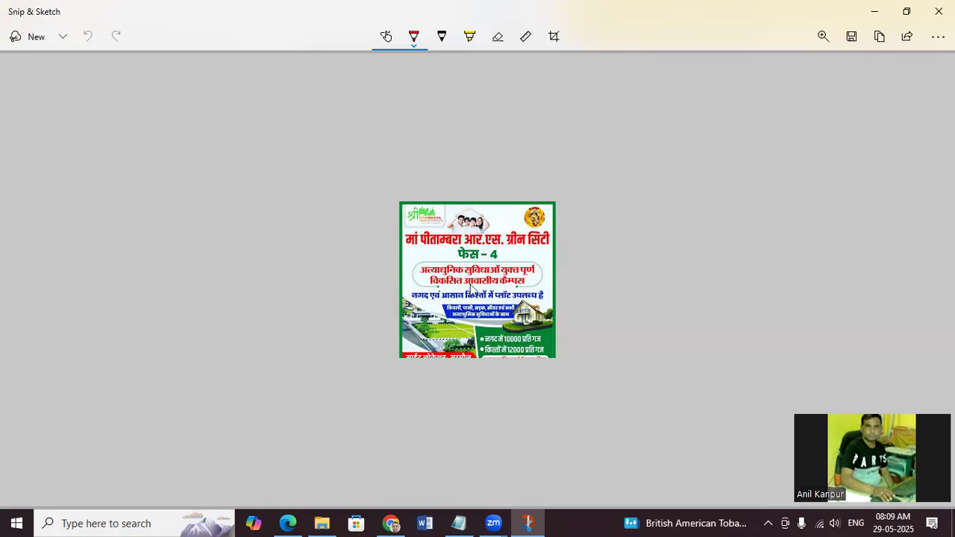
pyautogui.click(553, 37)
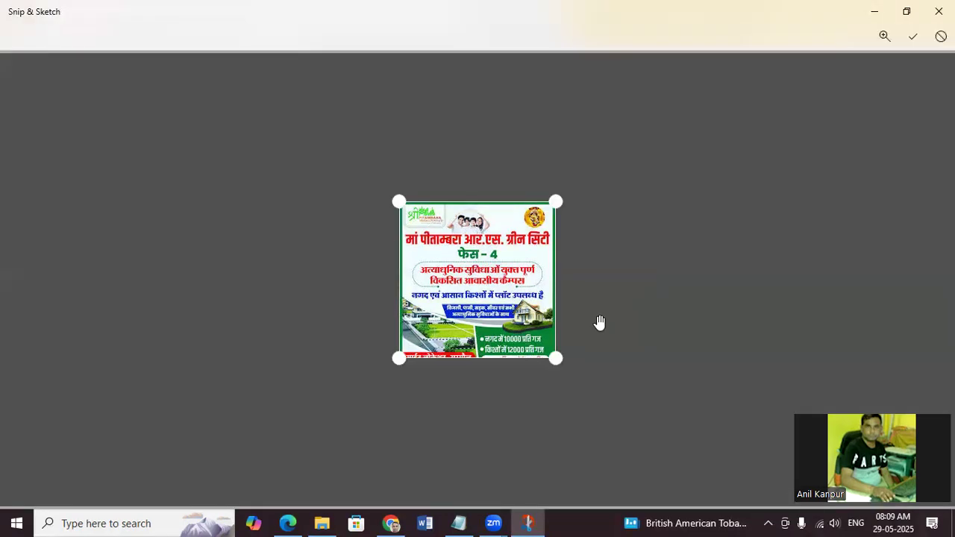
pyautogui.moveTo(555, 358); pyautogui.dragTo(554, 328)
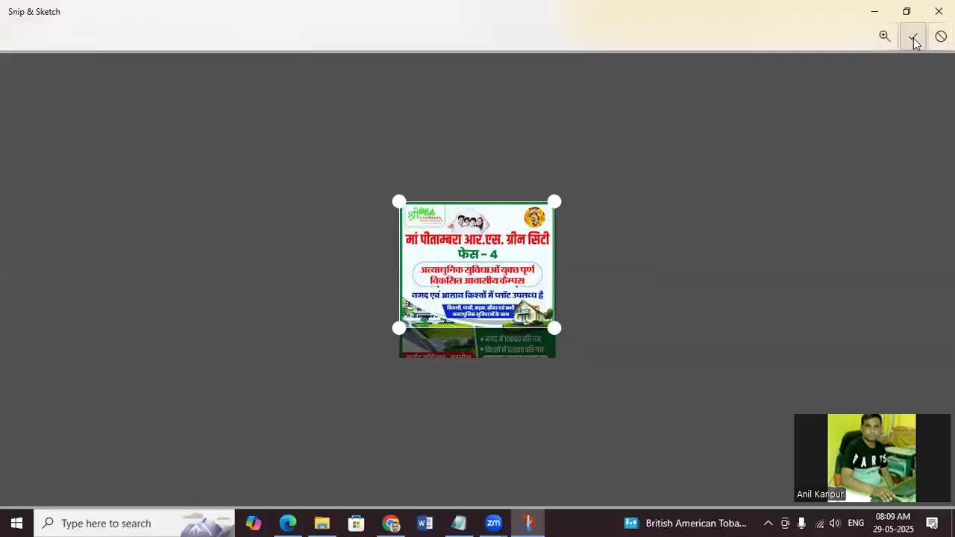
pyautogui.click(913, 37)
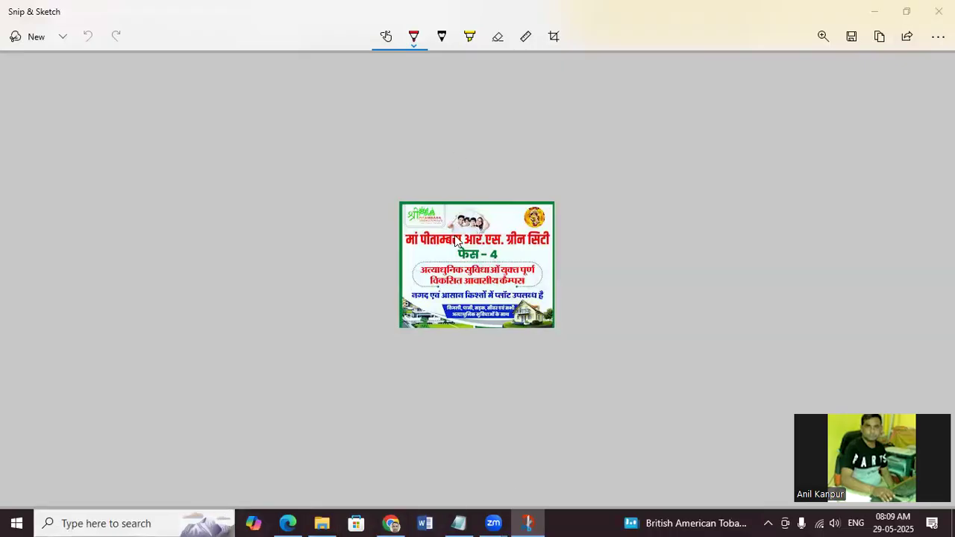
pyautogui.hotkey('ctrl', 's')
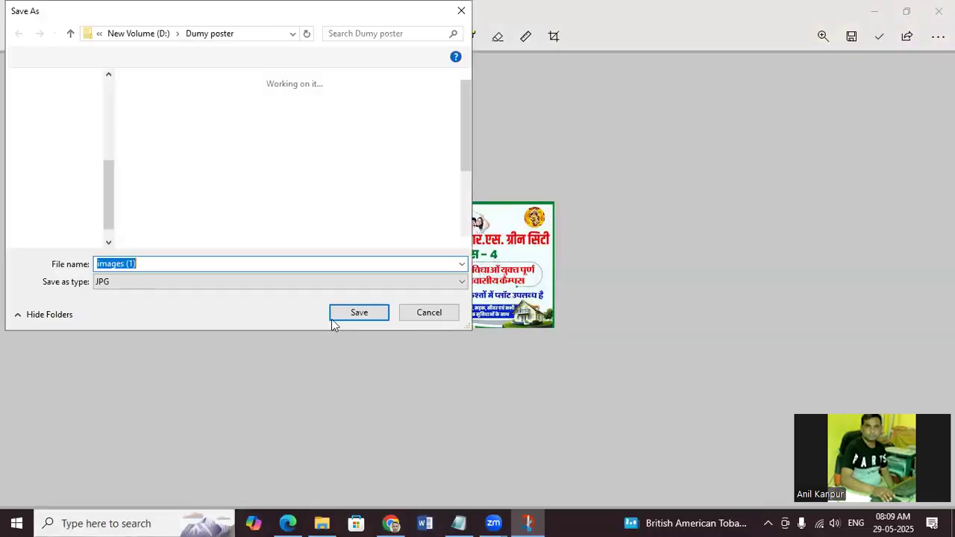
pyautogui.click(345, 319)
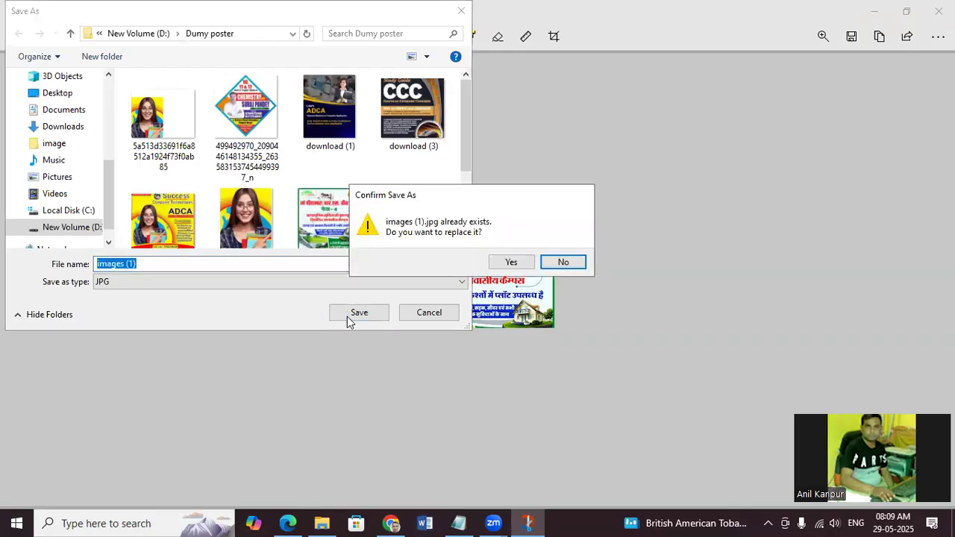
pyautogui.click(511, 263)
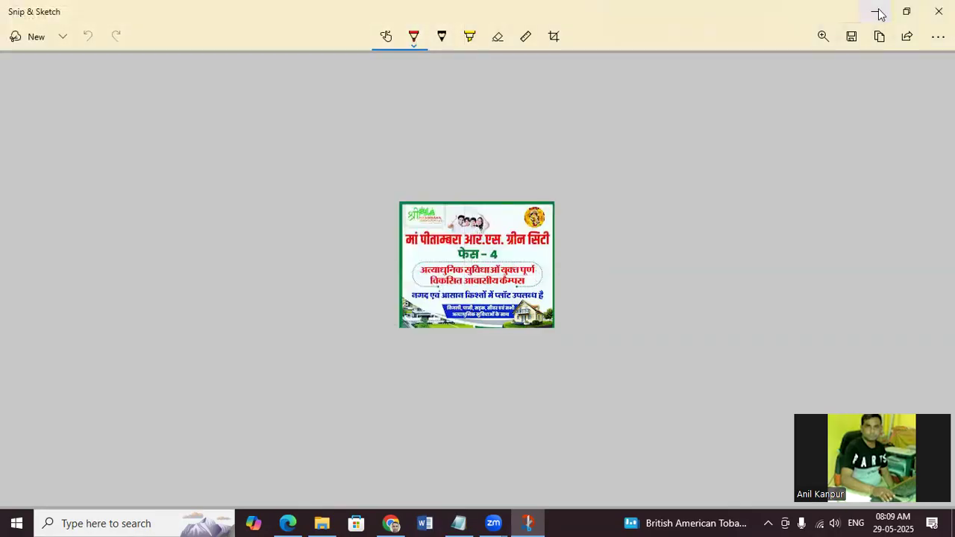
pyautogui.click(874, 11)
# Upload the cropped images (1) poster as the cover photo and start adding an action button
pyautogui.click(355, 312)
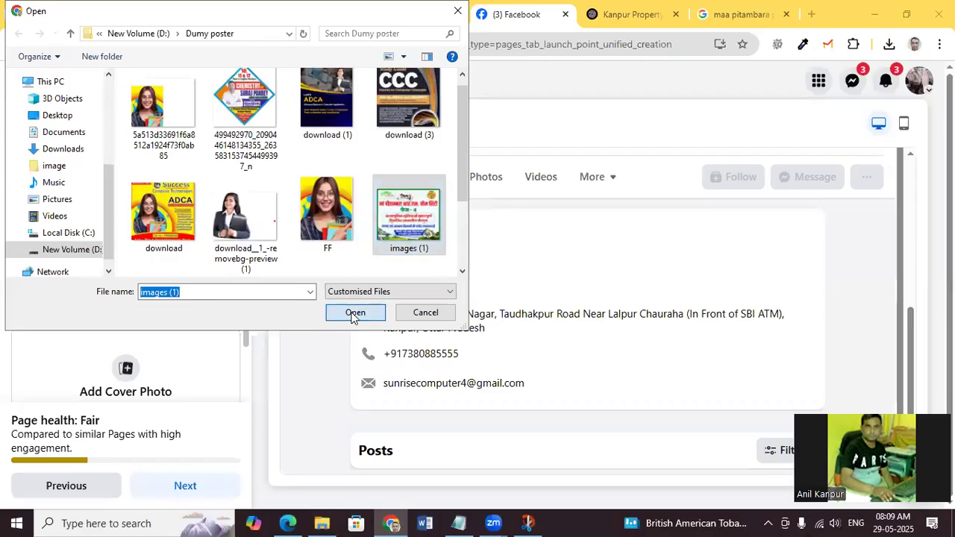
pyautogui.scroll(-2, 182, 273)
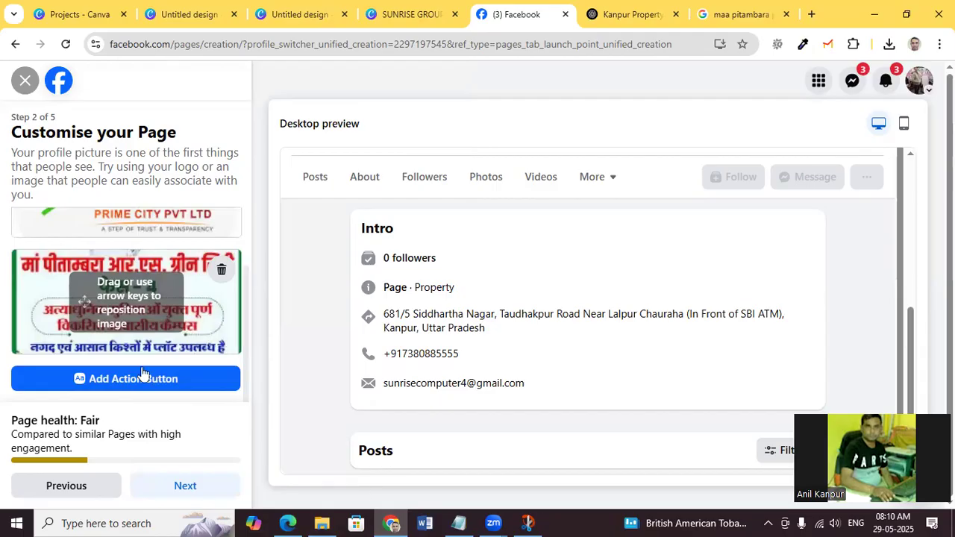
pyautogui.click(122, 379)
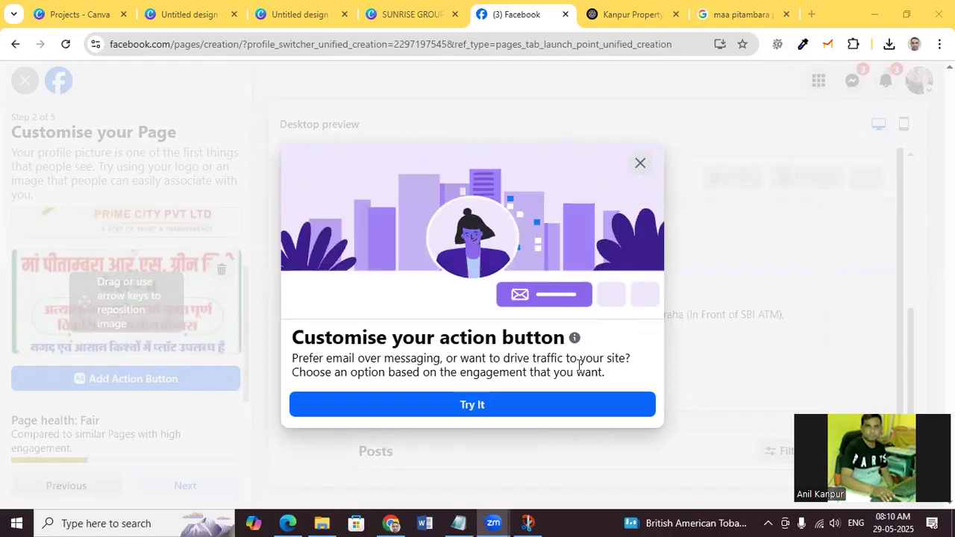
# Compare Check in, Sign up, Book now and Send WhatsApp message, then settle on Buy now as the action
pyautogui.click(498, 415)
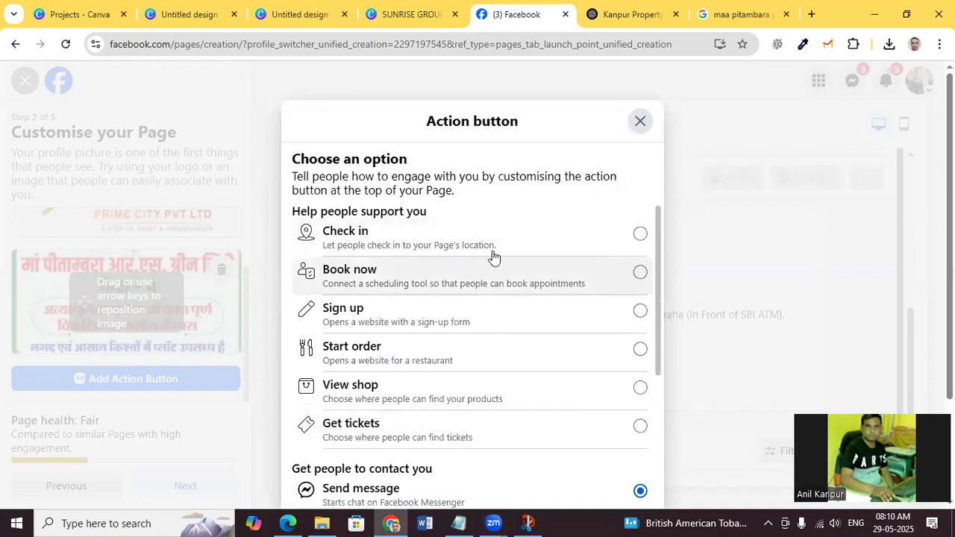
pyautogui.click(639, 235)
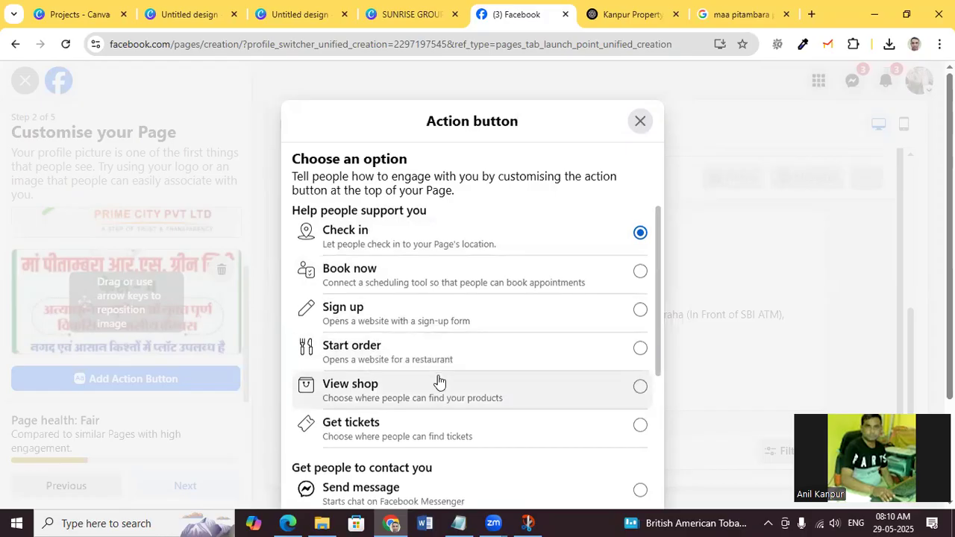
pyautogui.scroll(-1, 418, 371)
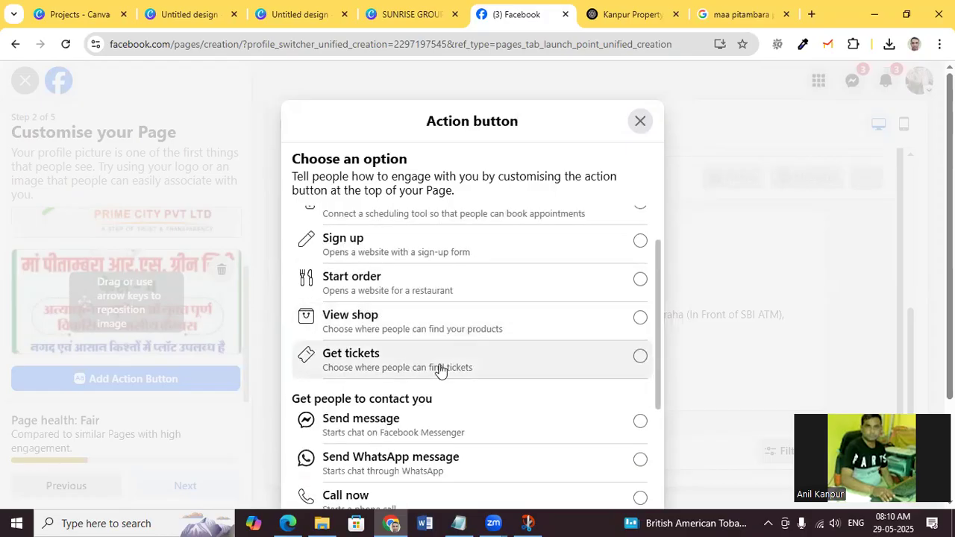
pyautogui.scroll(-1, 477, 336)
pyautogui.scroll(2, 638, 317)
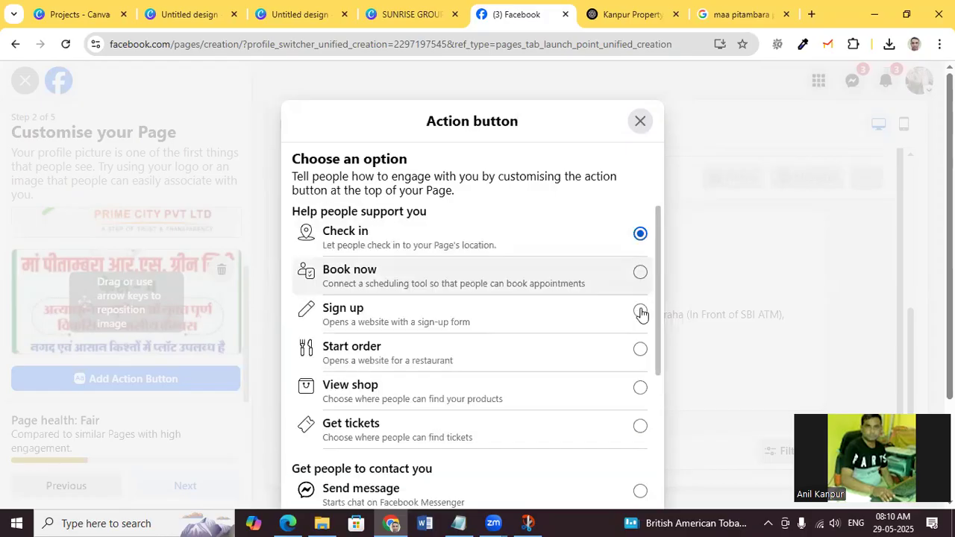
pyautogui.click(640, 310)
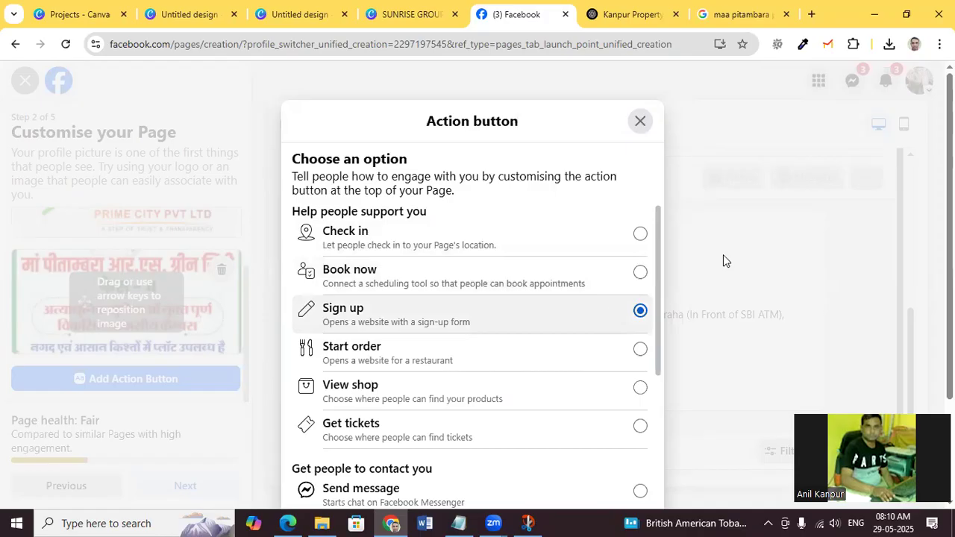
pyautogui.click(640, 273)
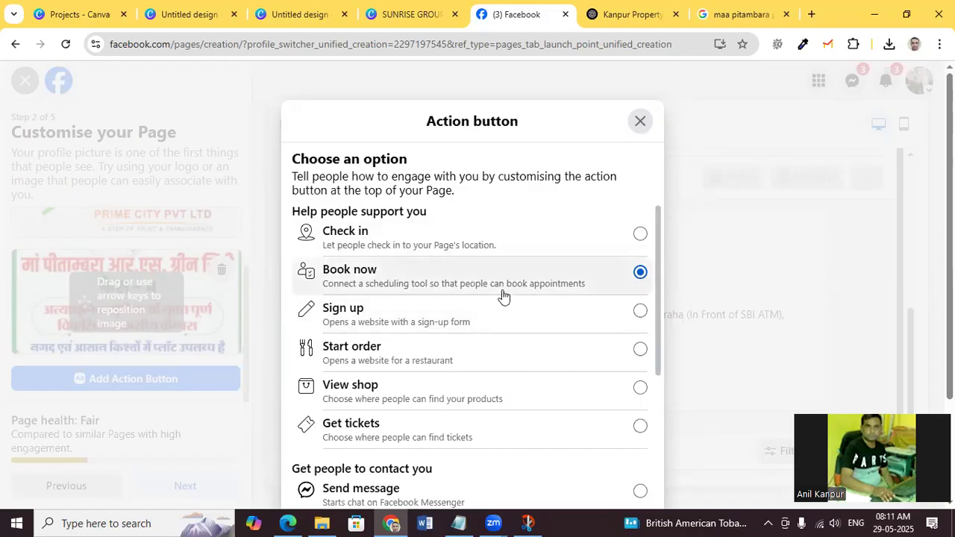
pyautogui.scroll(-2, 513, 297)
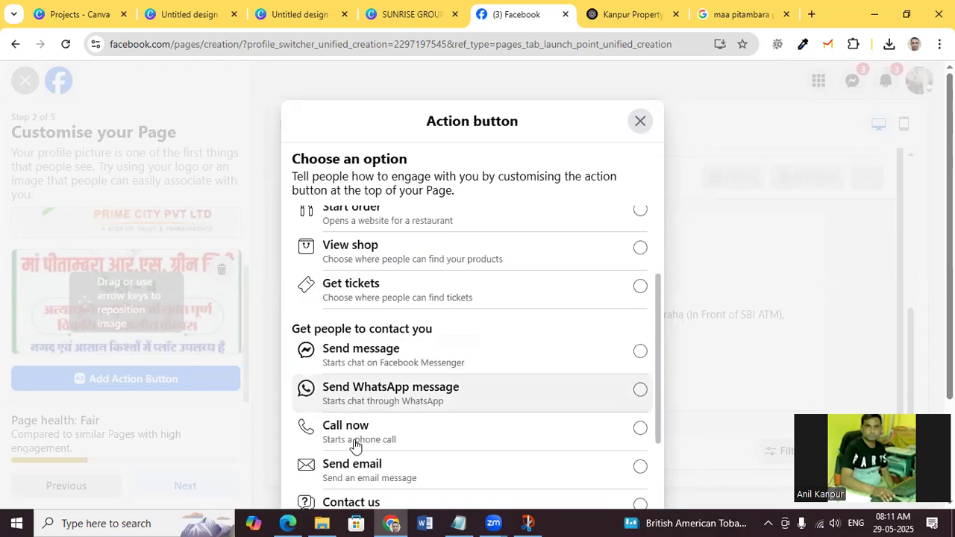
pyautogui.click(639, 389)
pyautogui.scroll(-1, 548, 320)
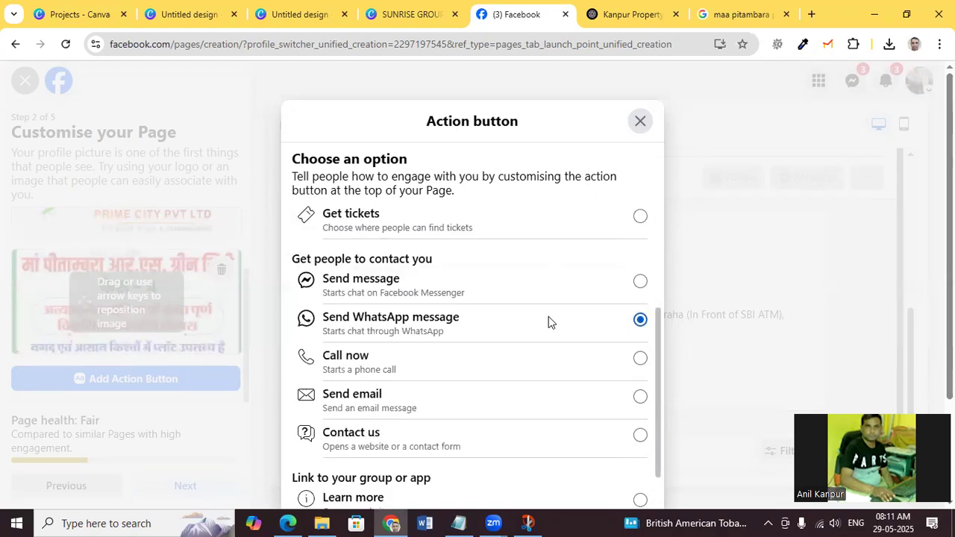
pyautogui.scroll(-2, 471, 332)
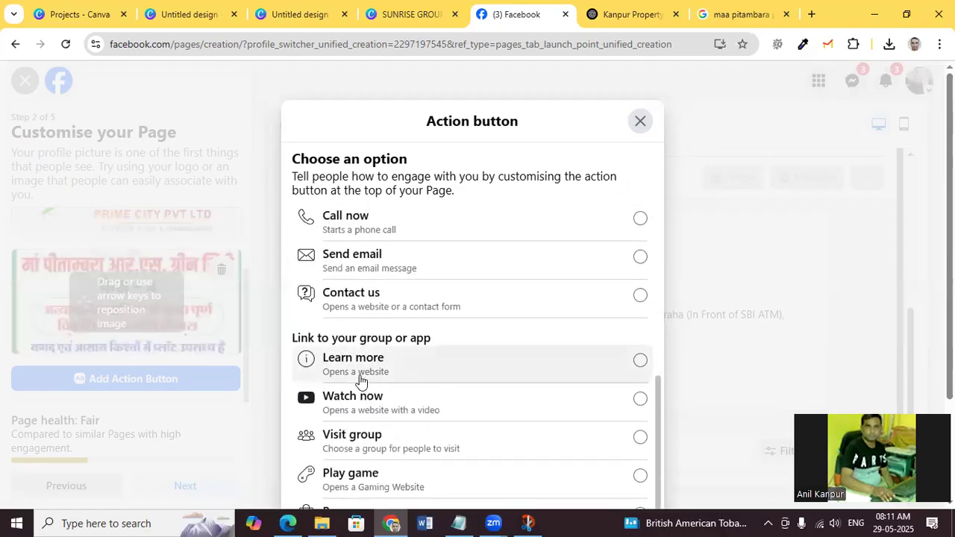
pyautogui.scroll(-1, 437, 358)
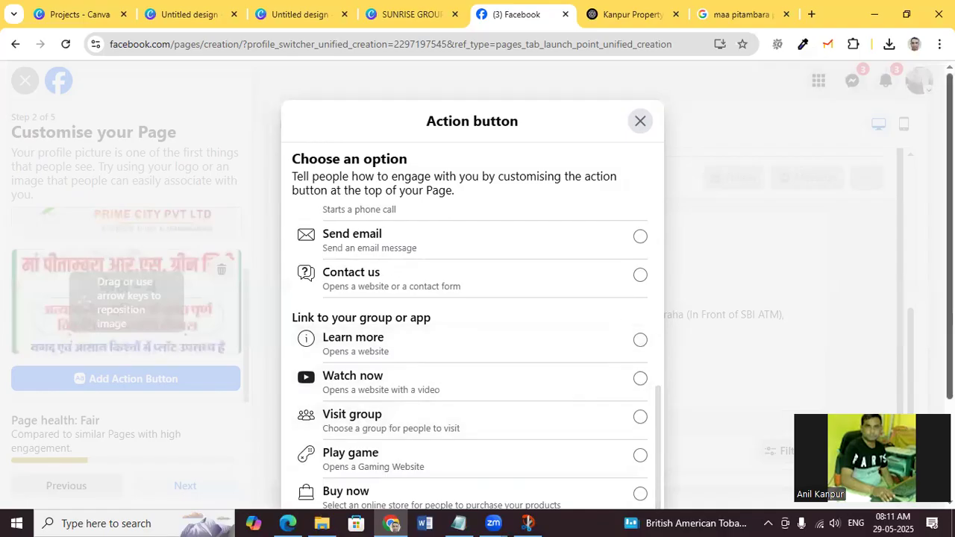
pyautogui.scroll(-2, 550, 347)
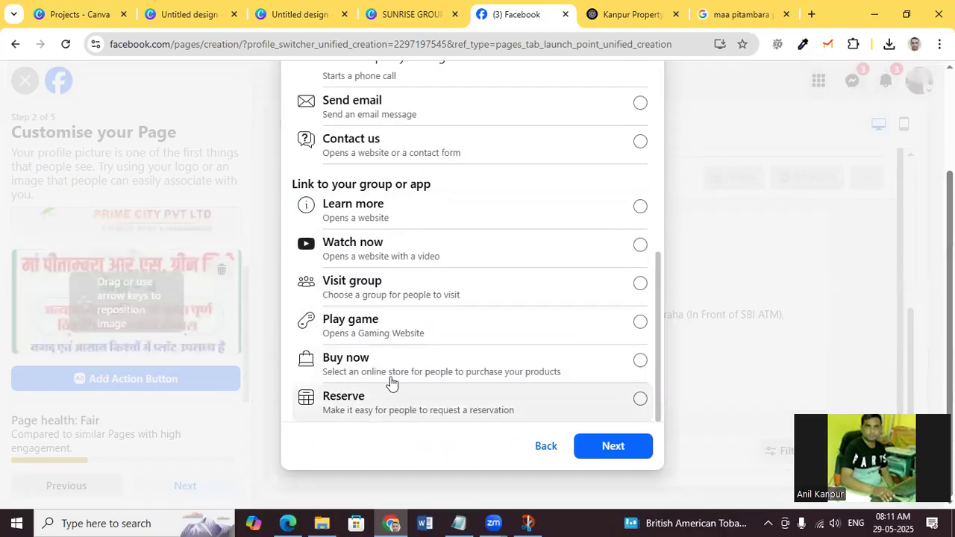
pyautogui.click(640, 361)
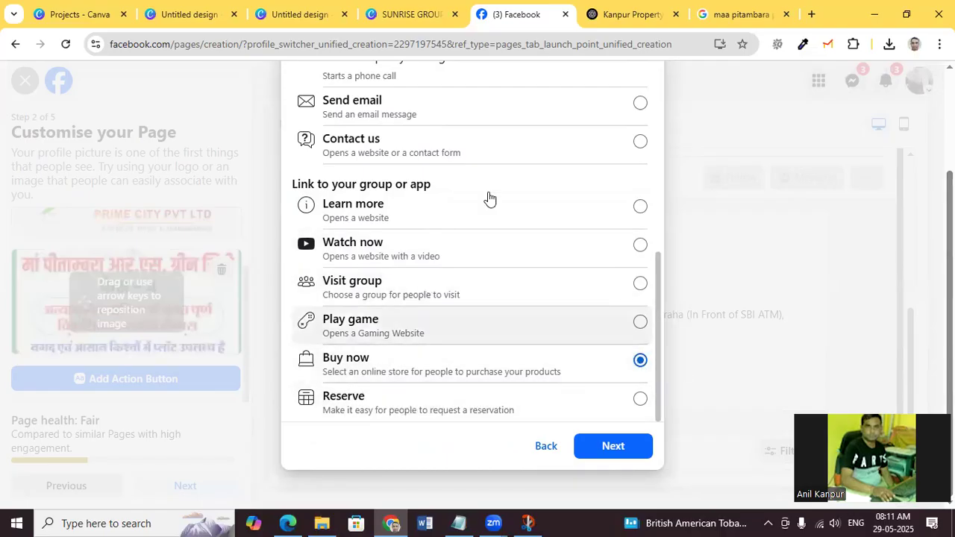
# Confirm Buy now and pick SHOPLINE from the list of online store tools
pyautogui.click(612, 440)
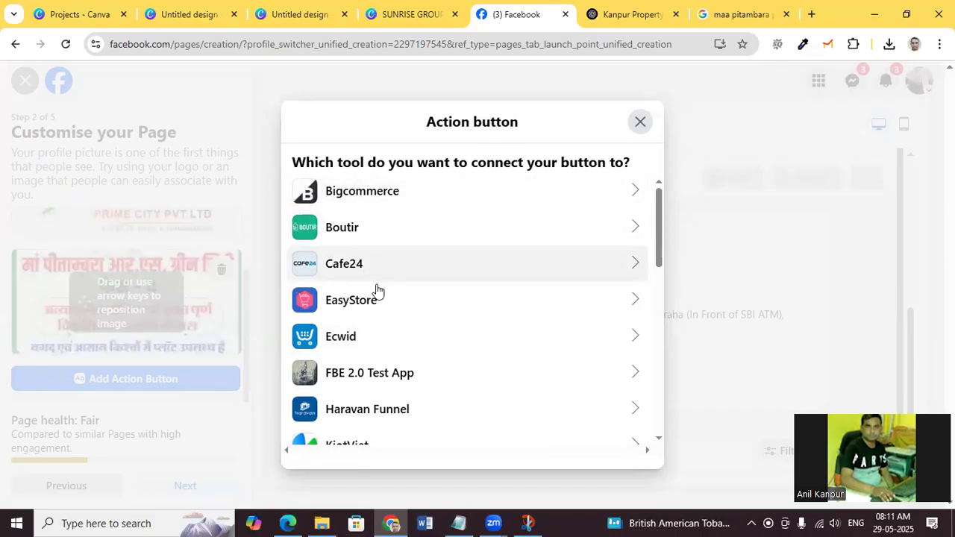
pyautogui.scroll(-2, 384, 291)
pyautogui.scroll(-5, 401, 305)
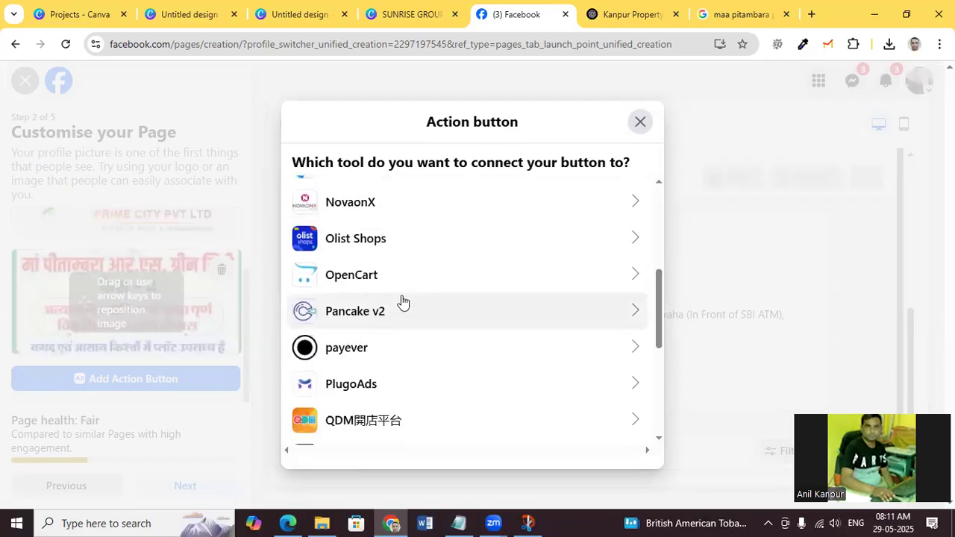
pyautogui.scroll(-1, 402, 300)
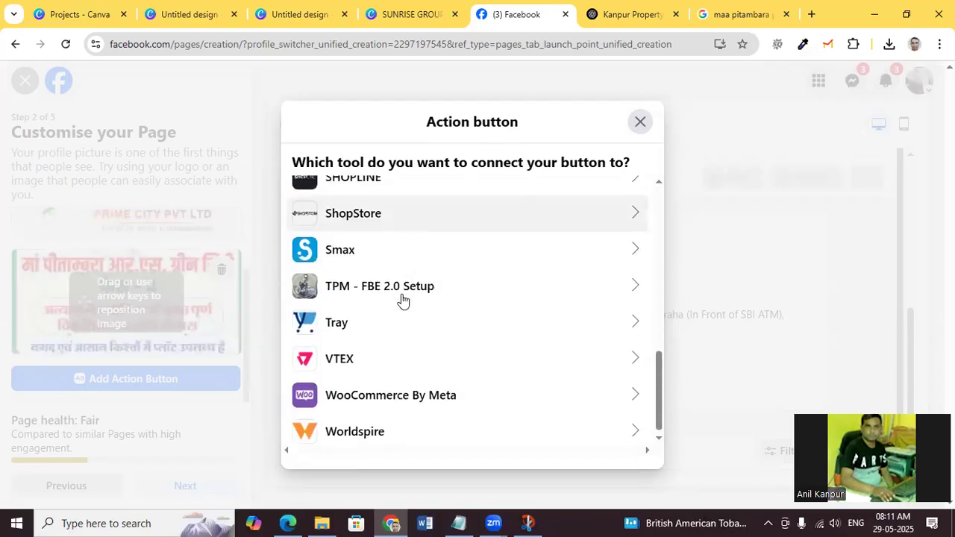
pyautogui.scroll(4, 453, 431)
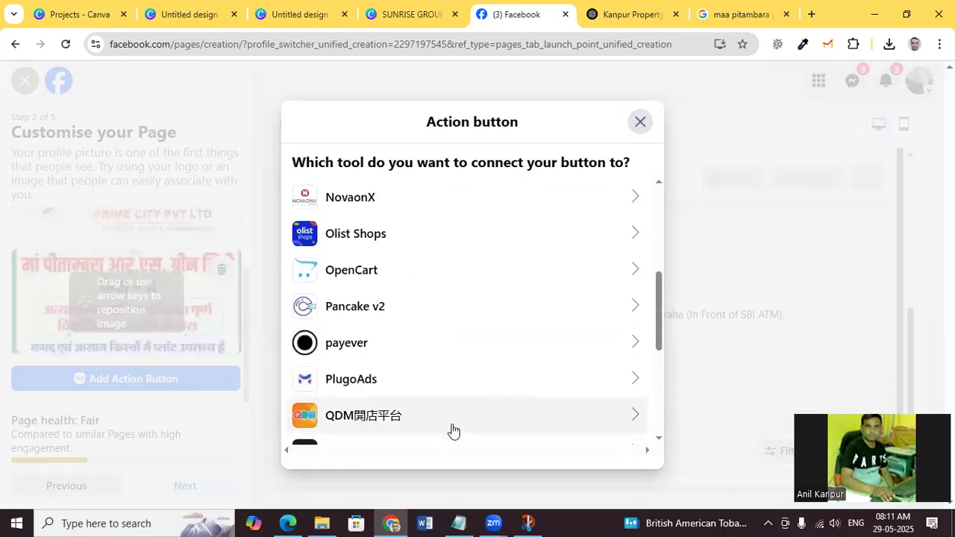
pyautogui.scroll(1, 453, 431)
pyautogui.scroll(2, 453, 431)
pyautogui.scroll(2, 453, 431)
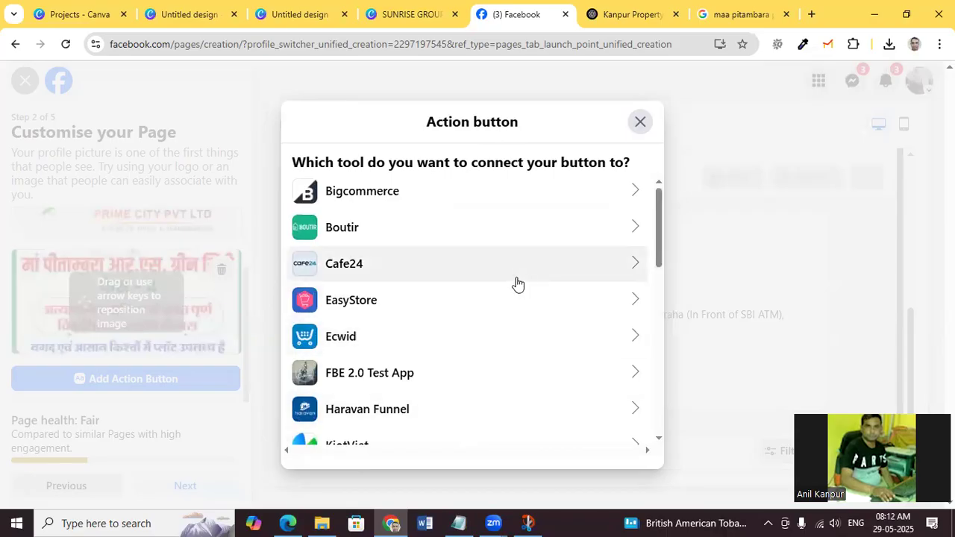
pyautogui.scroll(-9, 505, 224)
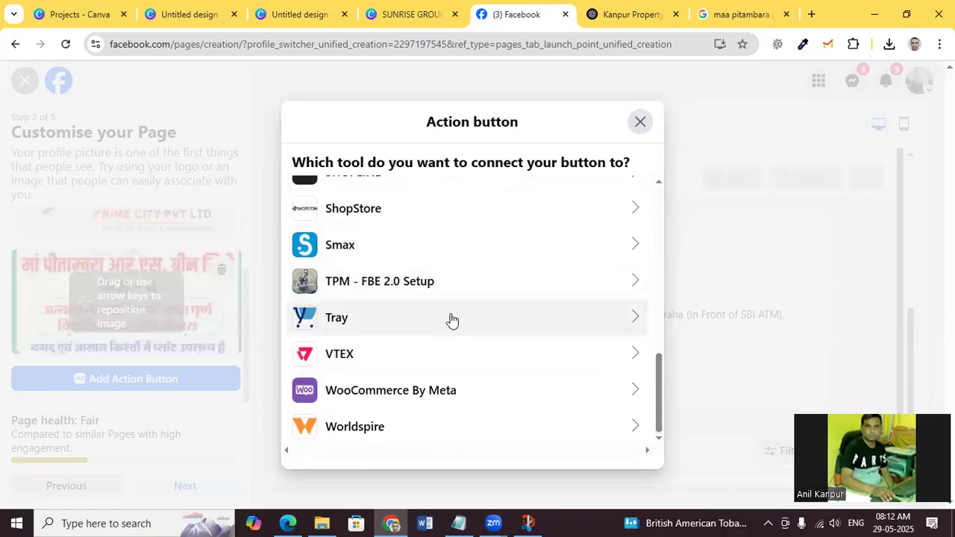
pyautogui.scroll(10, 451, 319)
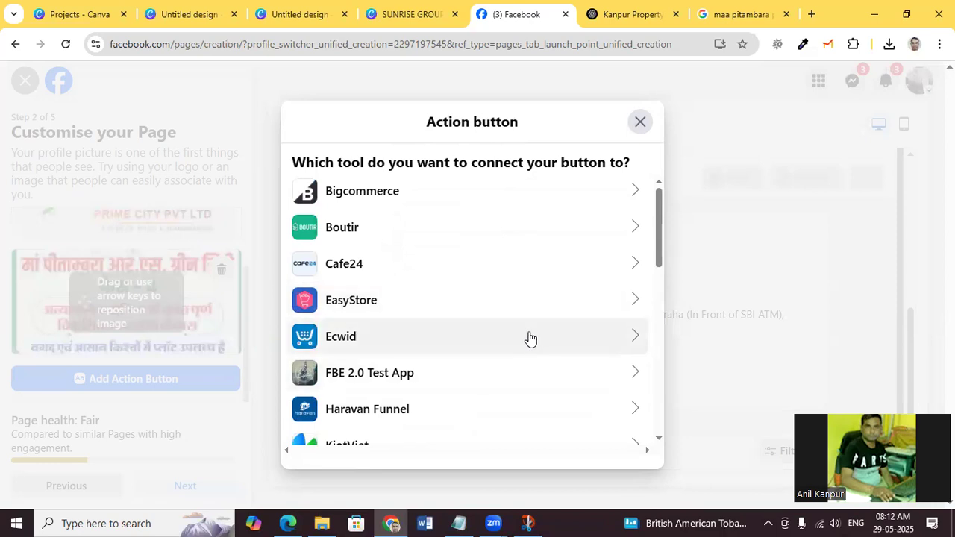
pyautogui.scroll(-2, 527, 341)
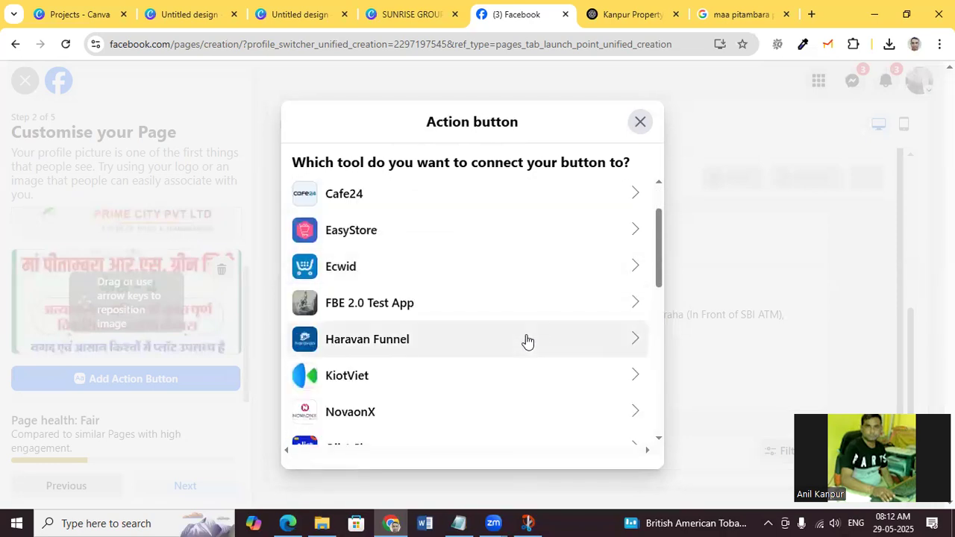
pyautogui.scroll(-4, 527, 341)
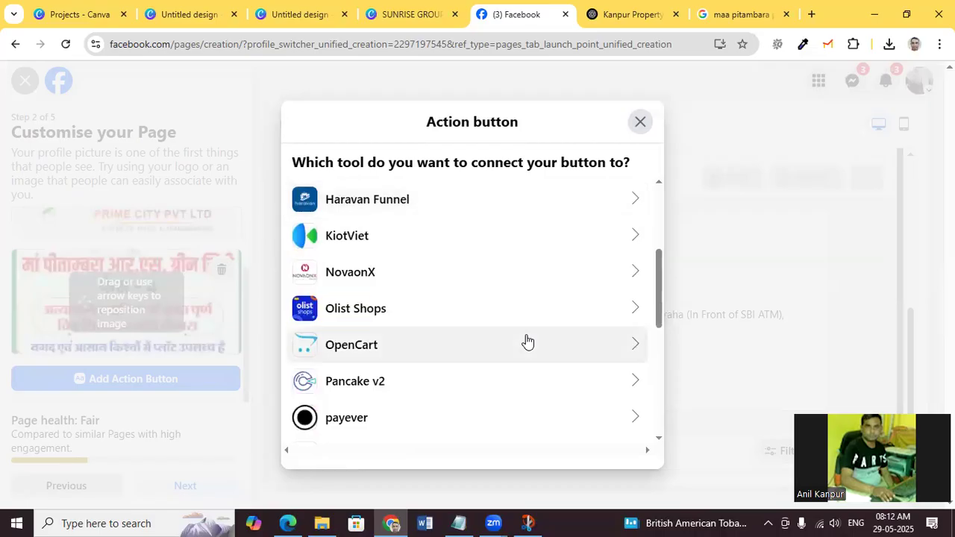
pyautogui.scroll(-4, 527, 341)
pyautogui.scroll(-2, 527, 341)
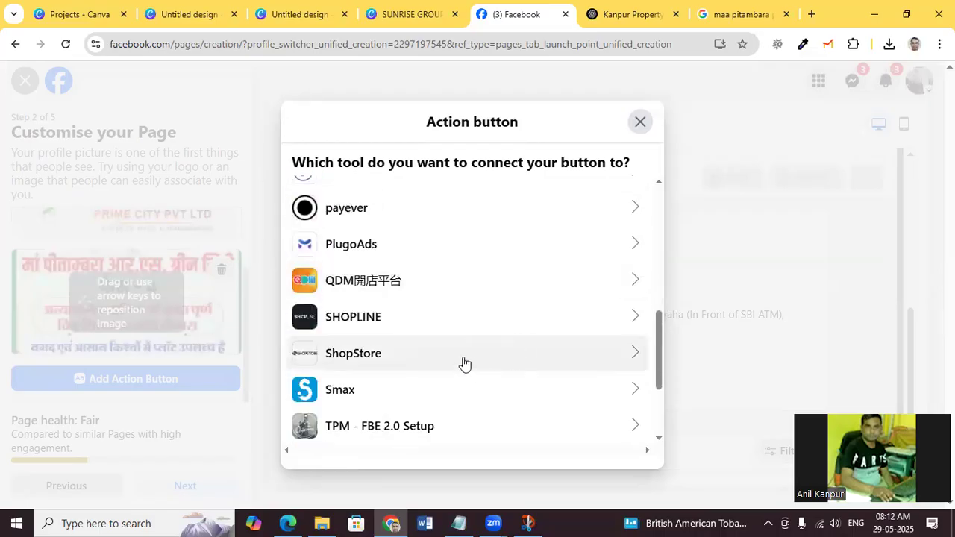
pyautogui.click(444, 323)
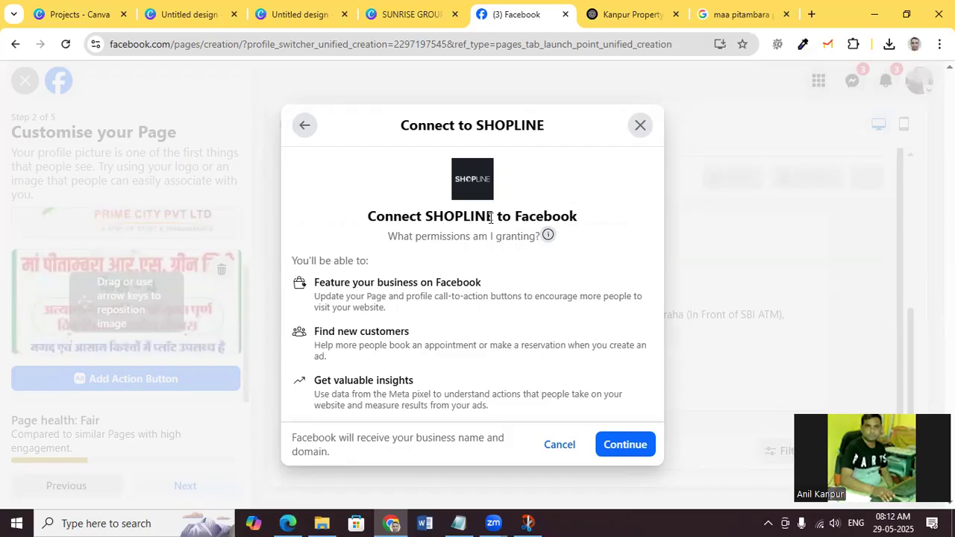
# Try connecting SHOPLINE twice, close its login popup, then cancel to reach step 3 of 5
pyautogui.click(626, 445)
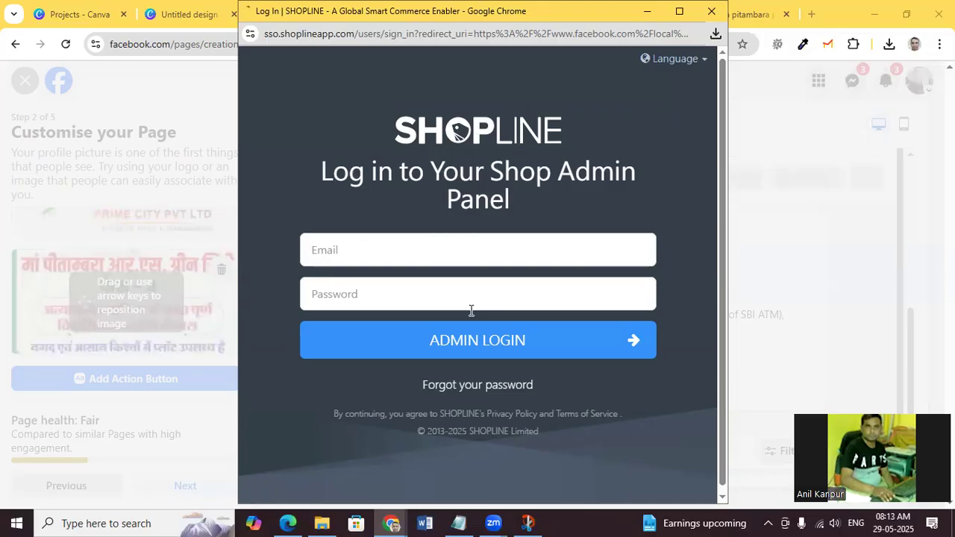
pyautogui.click(712, 12)
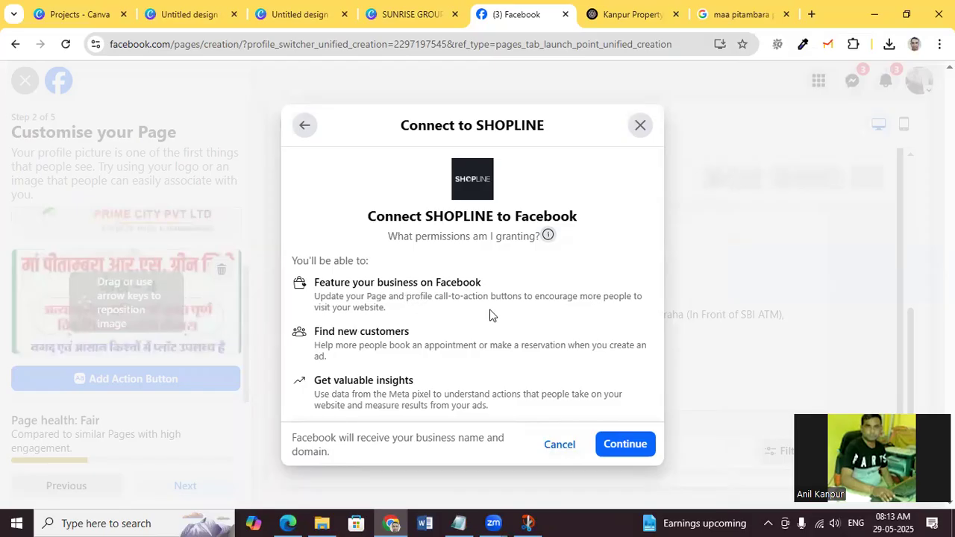
pyautogui.click(625, 444)
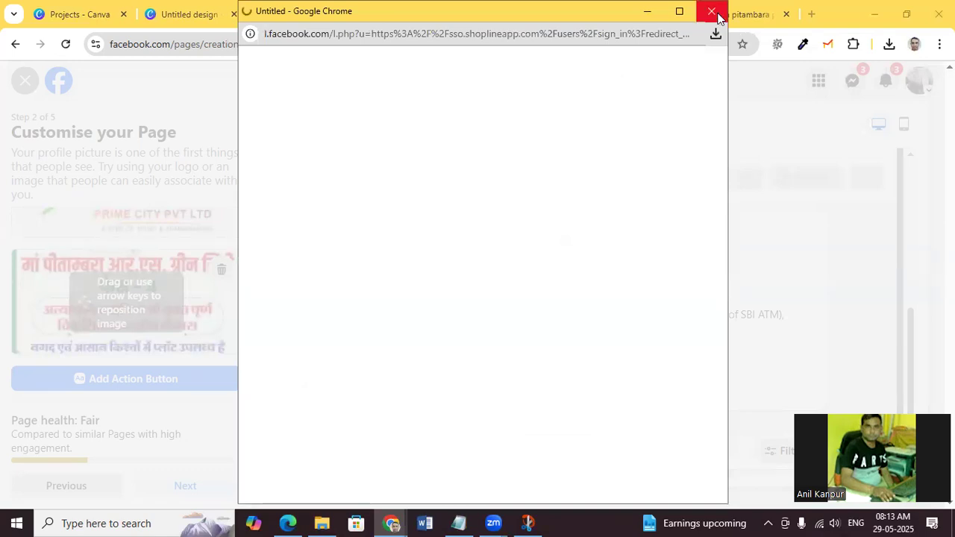
pyautogui.click(559, 442)
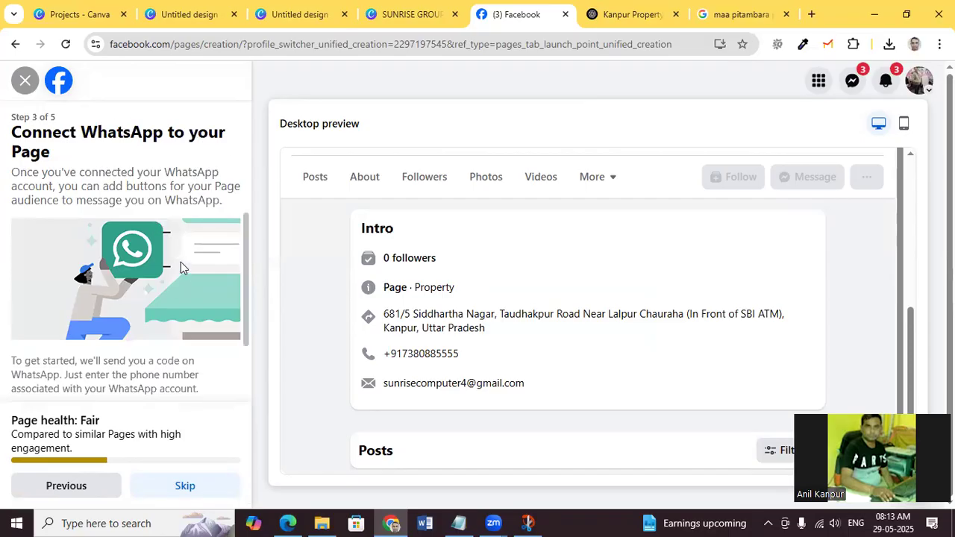
# Set the WhatsApp country calling code to India (IN +91)
pyautogui.scroll(-1, 180, 268)
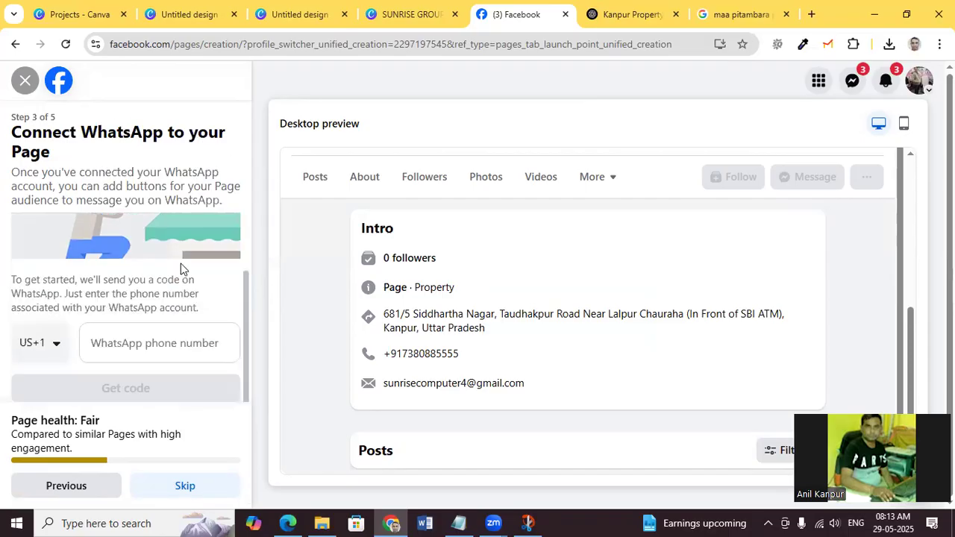
pyautogui.click(54, 347)
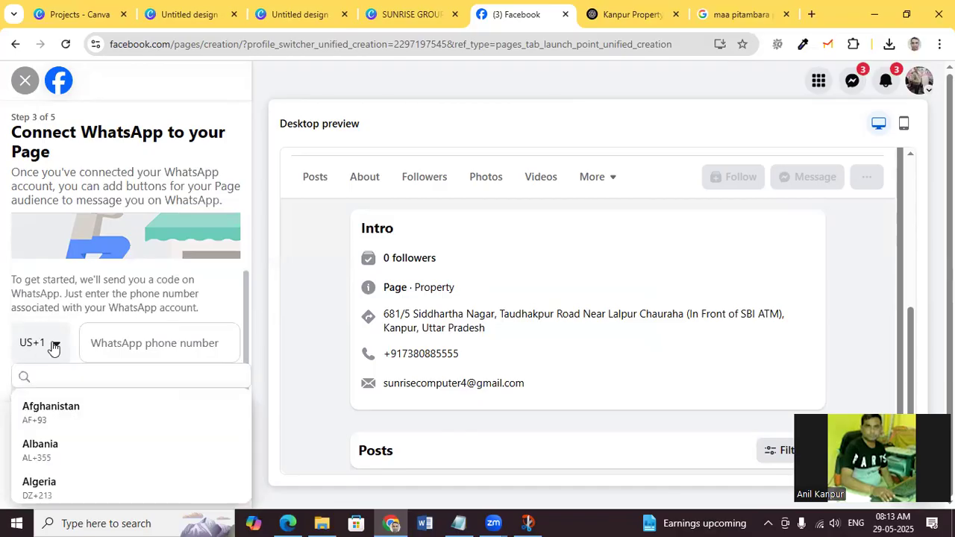
pyautogui.scroll(-8, 79, 441)
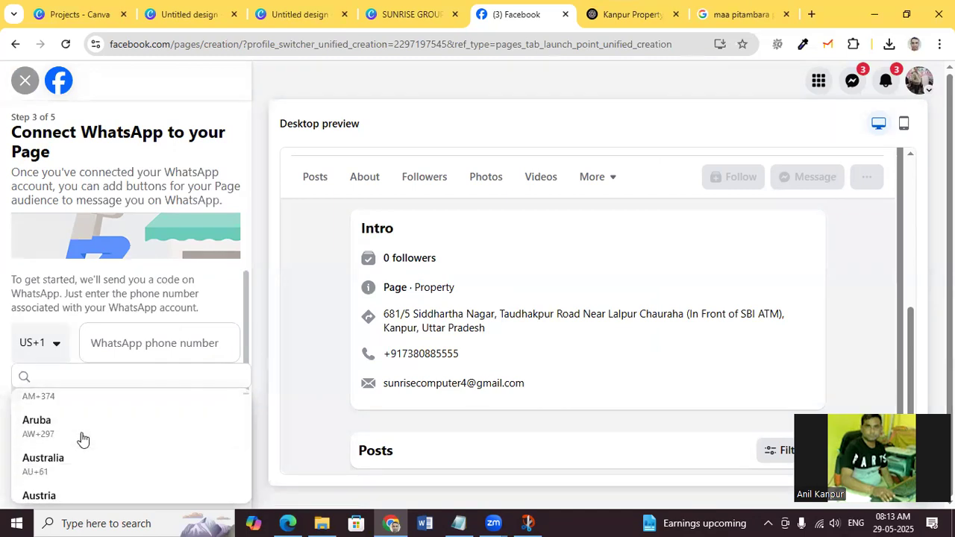
pyautogui.scroll(-20, 82, 439)
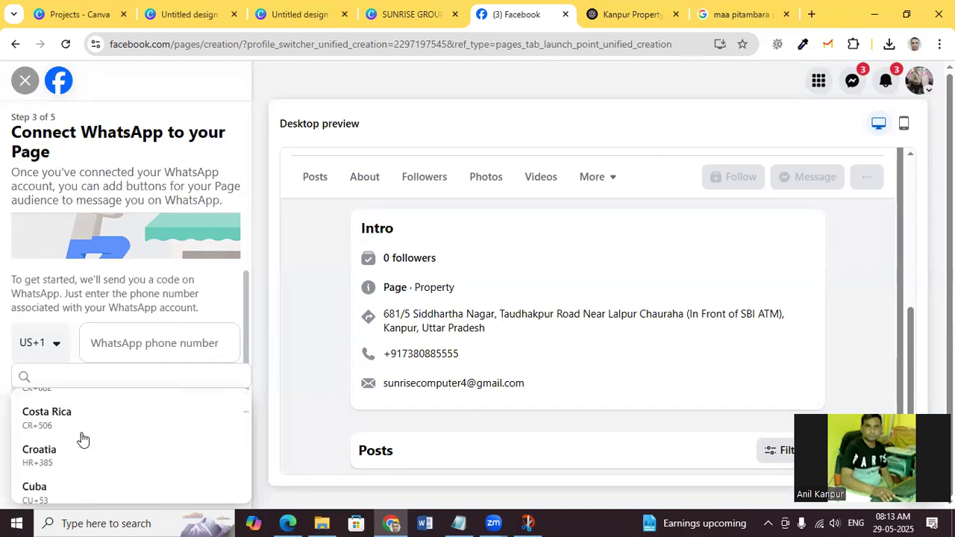
pyautogui.scroll(-12, 82, 439)
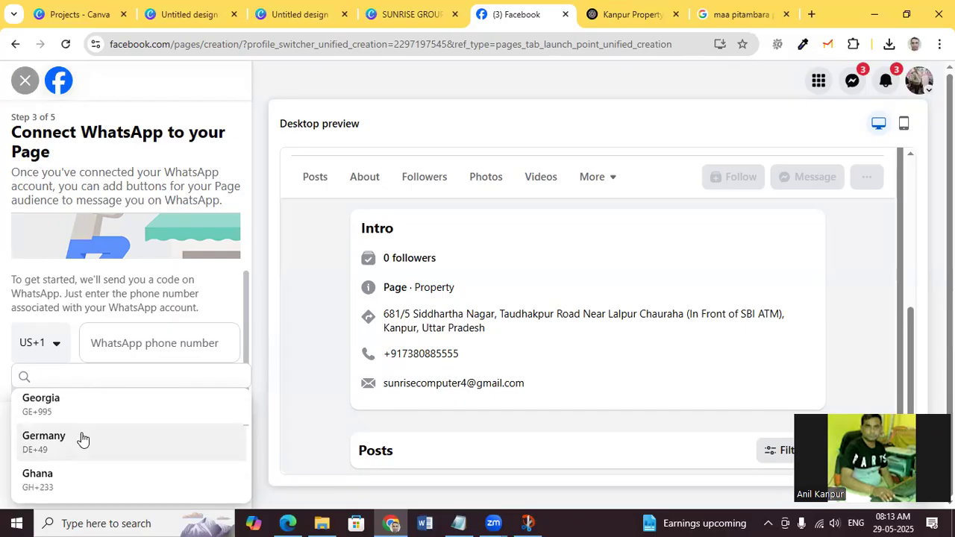
pyautogui.scroll(-9, 82, 439)
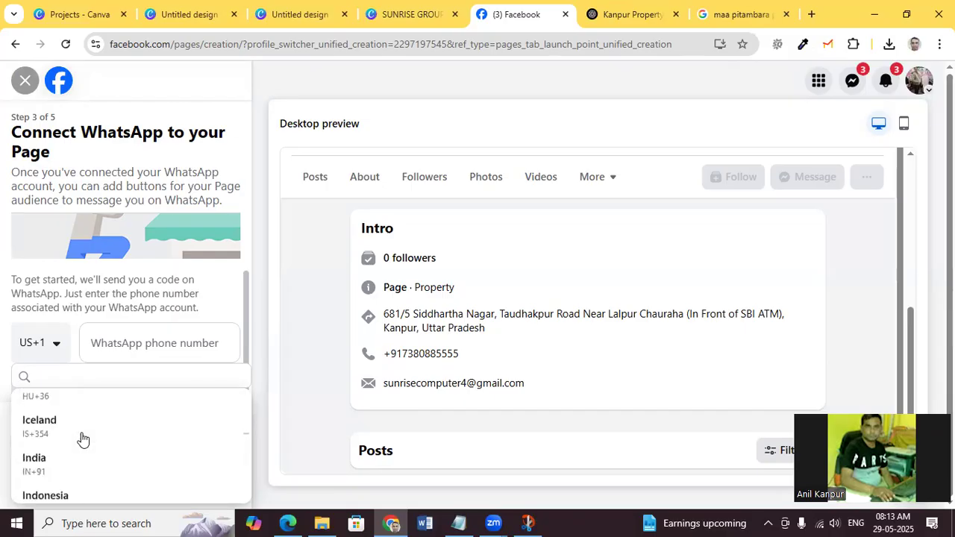
pyautogui.scroll(2, 82, 441)
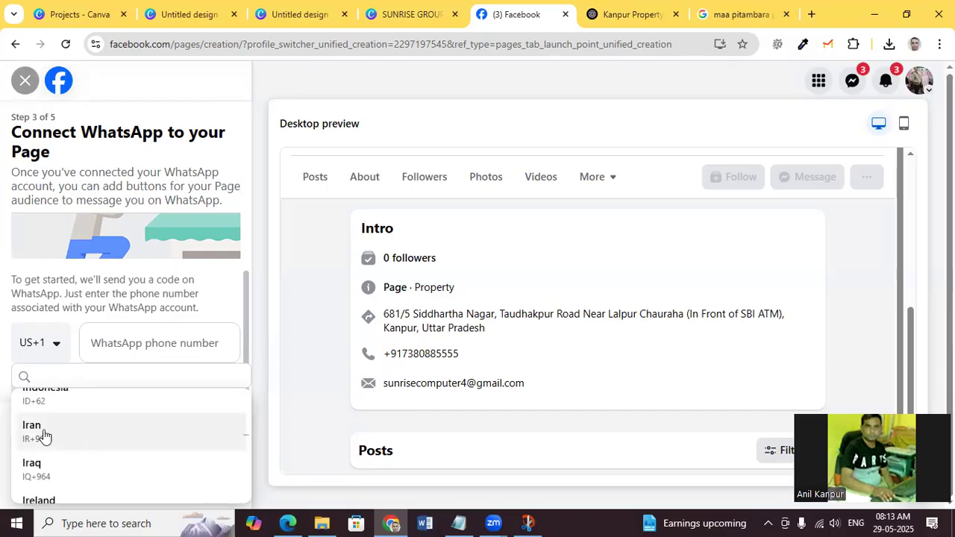
pyautogui.scroll(1, 45, 435)
pyautogui.click(56, 424)
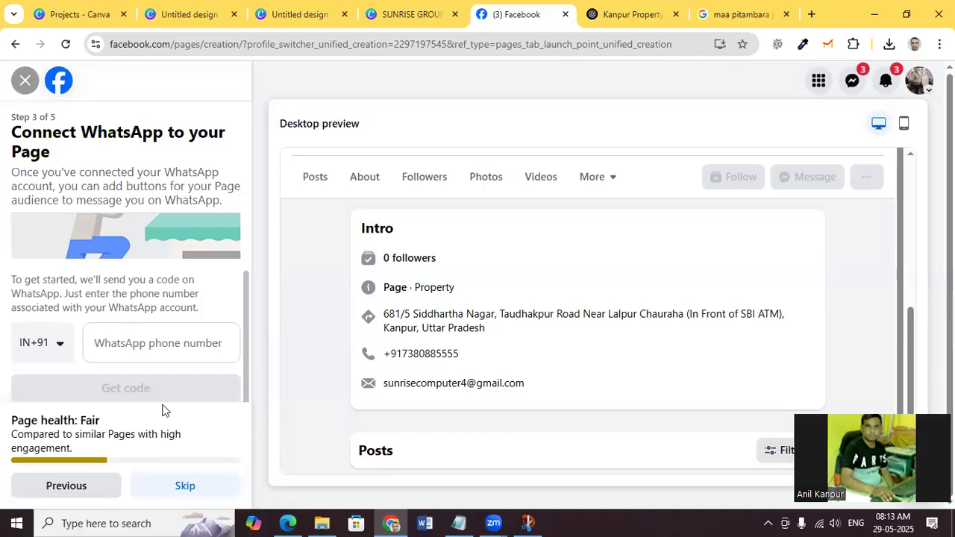
# Enter the business WhatsApp phone number and request a verification code
pyautogui.click(154, 350)
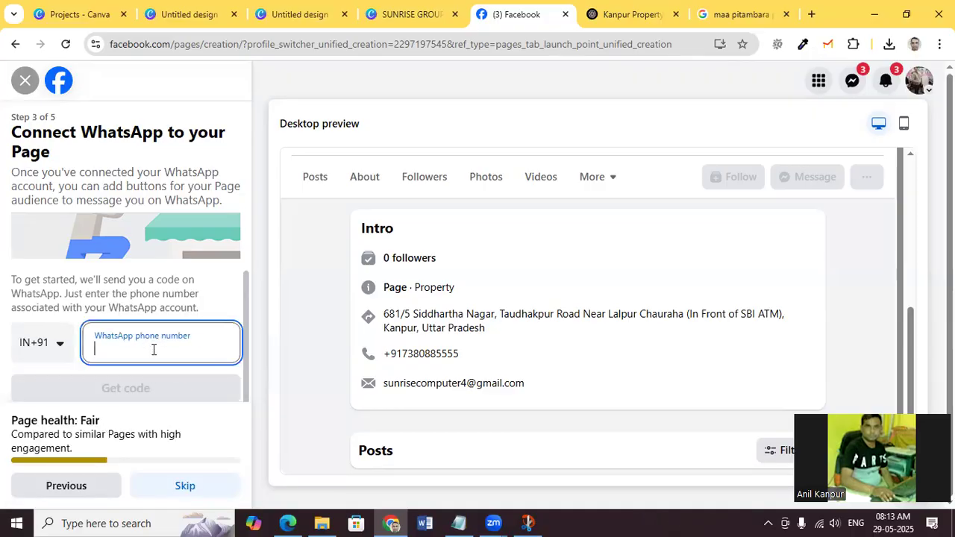
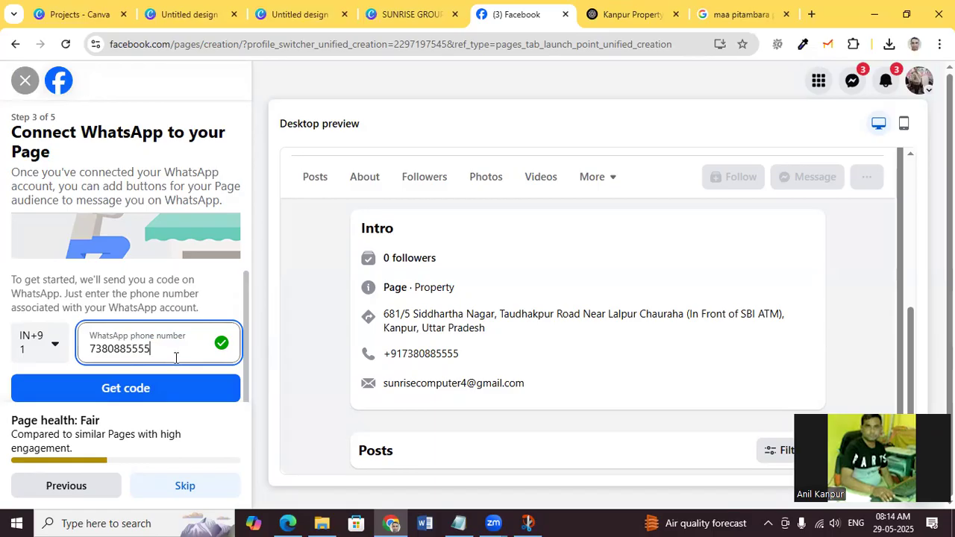
pyautogui.click(131, 393)
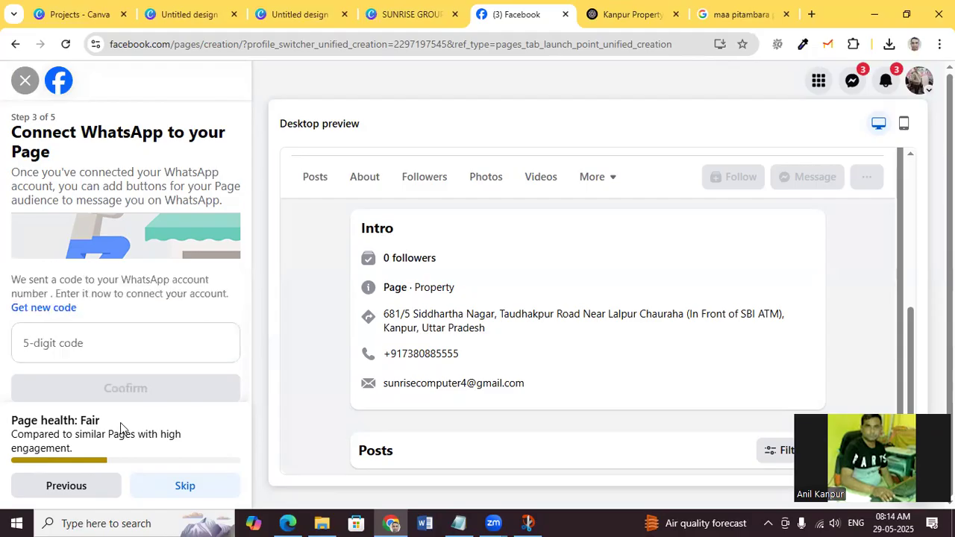
# Enter the 5-digit code received on WhatsApp and confirm it to link WhatsApp
pyautogui.click(154, 346)
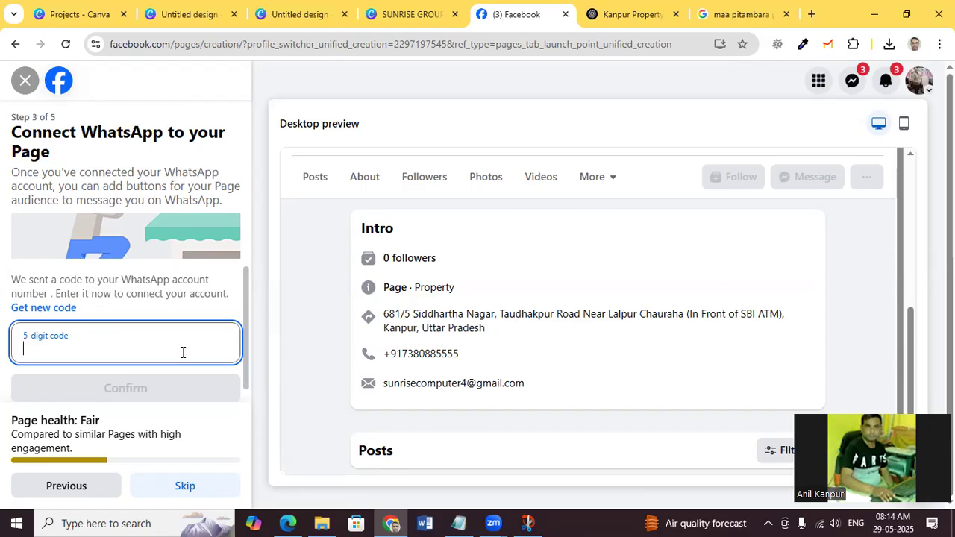
pyautogui.click(132, 386)
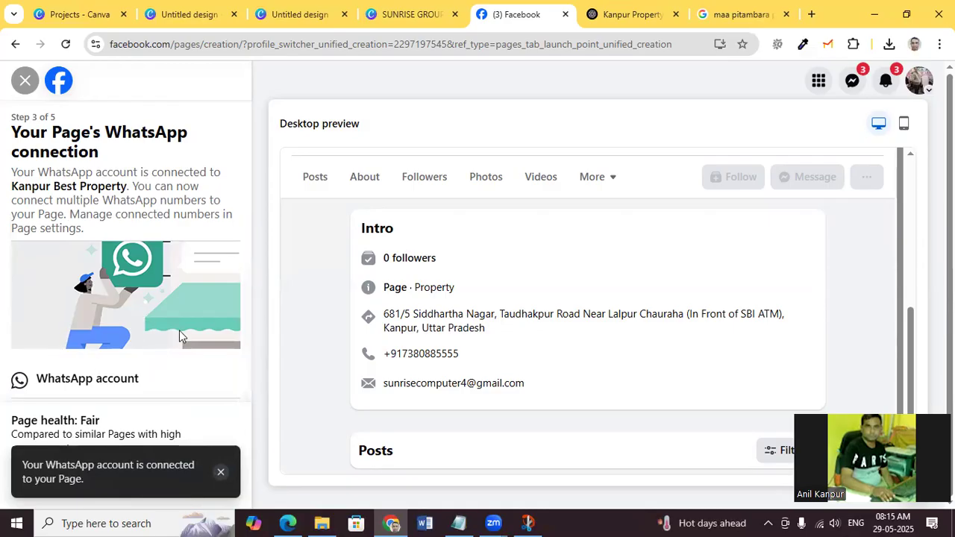
pyautogui.scroll(1, 179, 329)
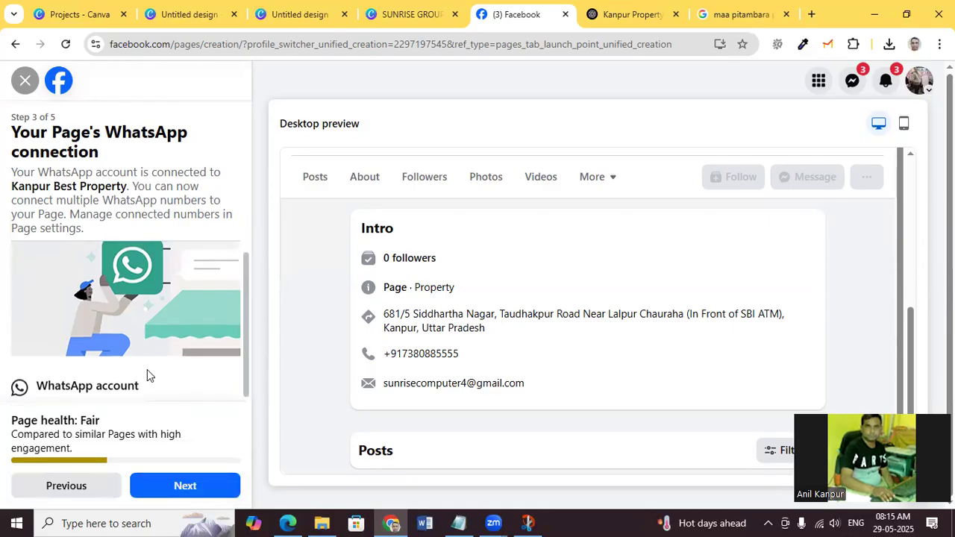
pyautogui.scroll(-1, 176, 327)
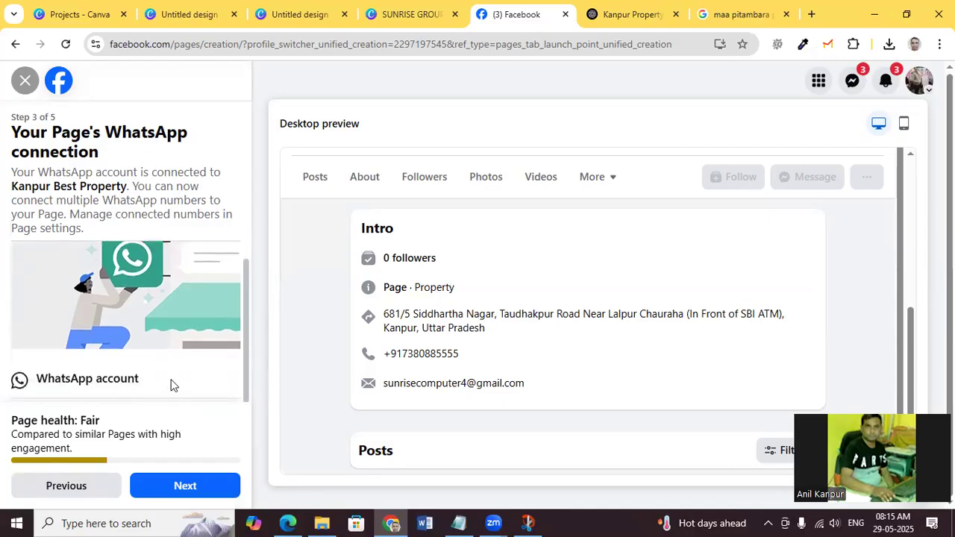
# Move to the audience step and select all 1000 of 3586 friends to invite
pyautogui.click(185, 485)
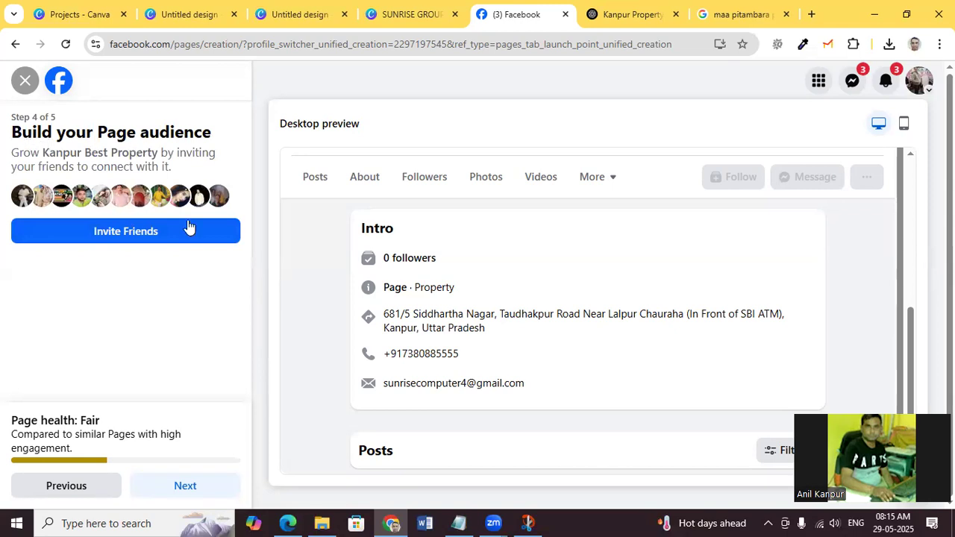
pyautogui.click(132, 235)
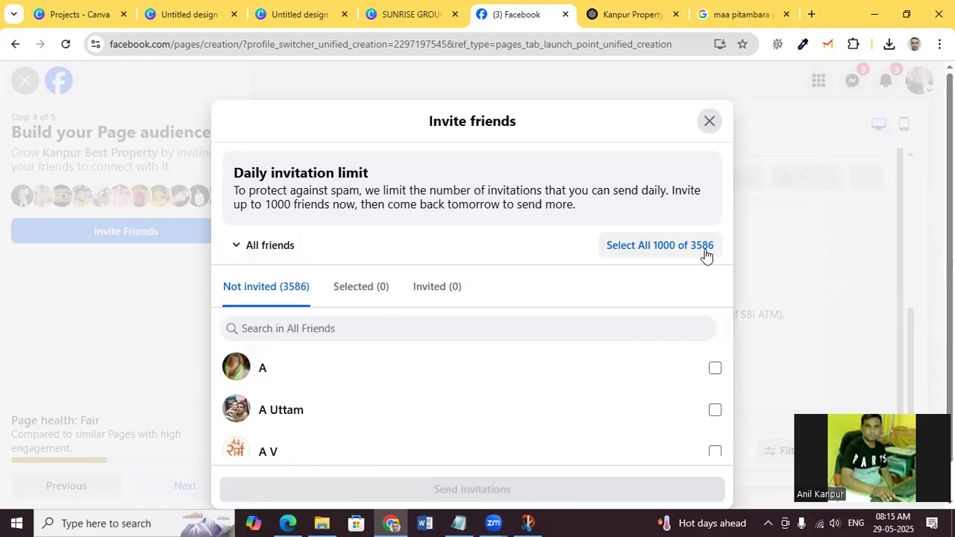
pyautogui.click(650, 254)
# Review the selected friends and send the page invitations
pyautogui.scroll(-1, 611, 362)
pyautogui.scroll(-5, 605, 367)
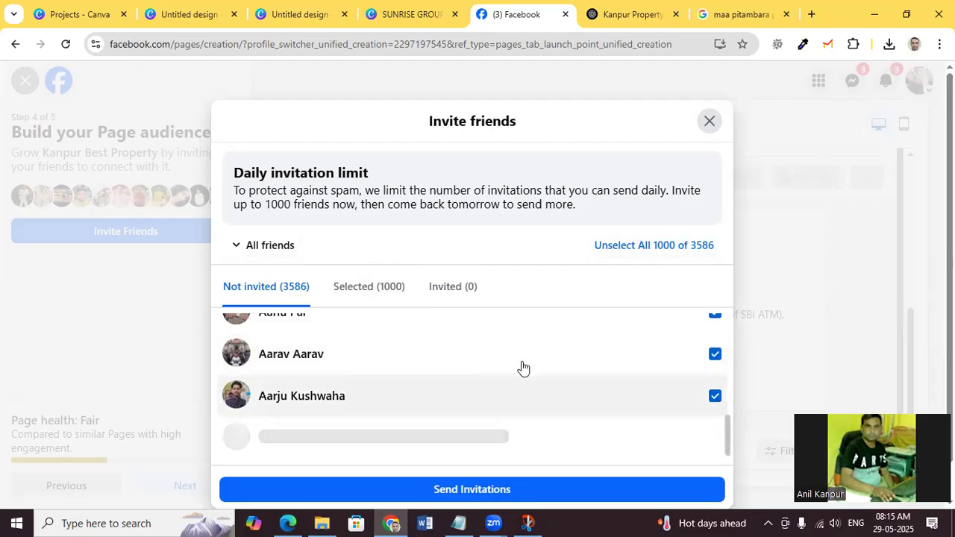
pyautogui.scroll(-1, 537, 328)
pyautogui.scroll(-5, 555, 325)
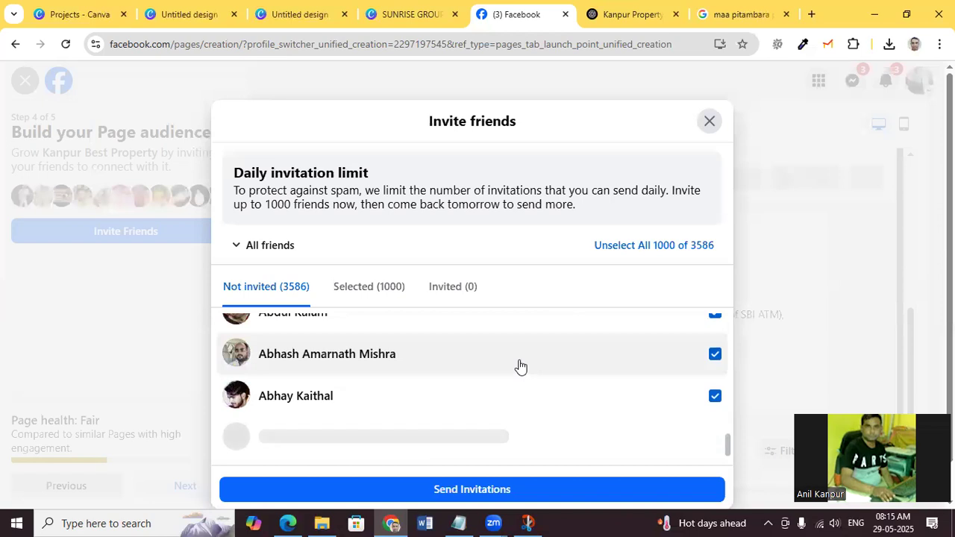
pyautogui.scroll(-3, 522, 368)
pyautogui.scroll(-1, 521, 369)
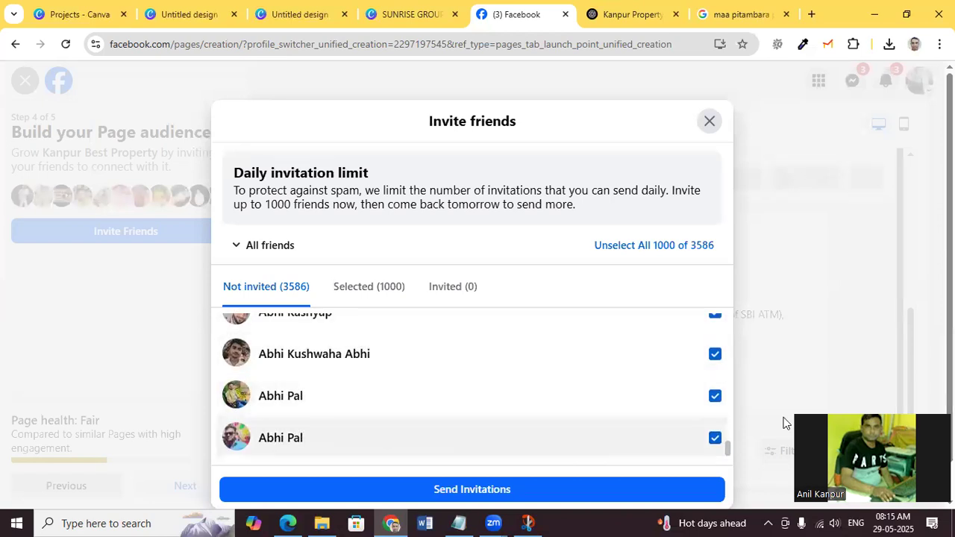
pyautogui.scroll(-2, 591, 381)
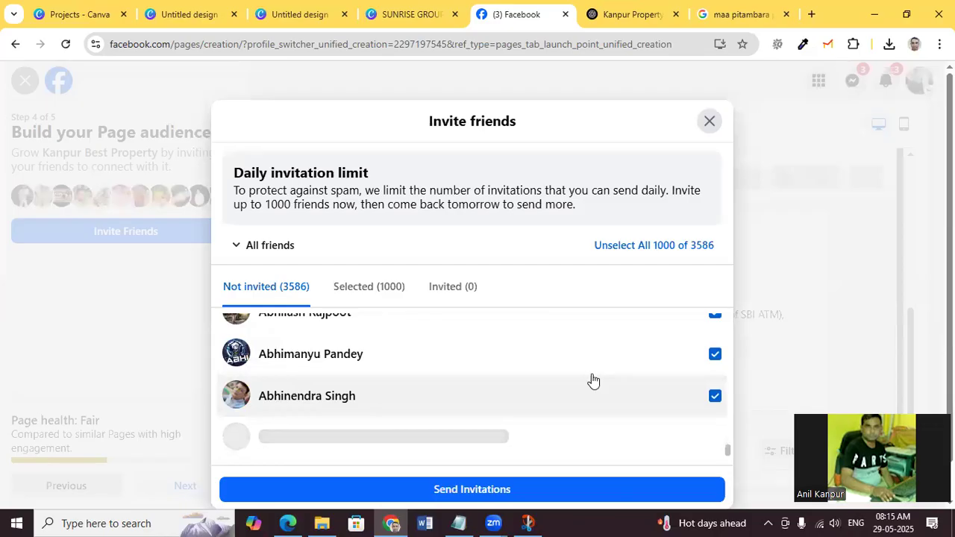
pyautogui.scroll(-4, 593, 381)
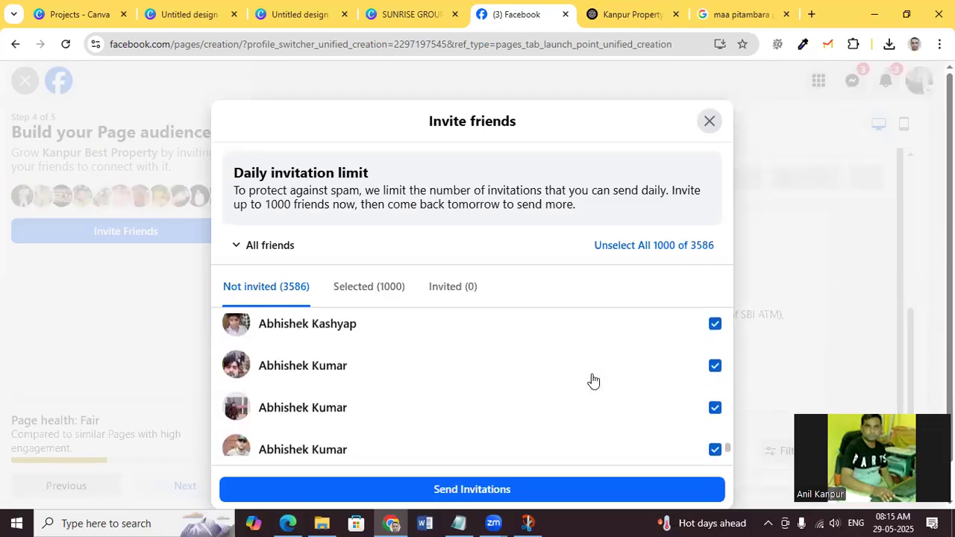
pyautogui.scroll(-1, 593, 381)
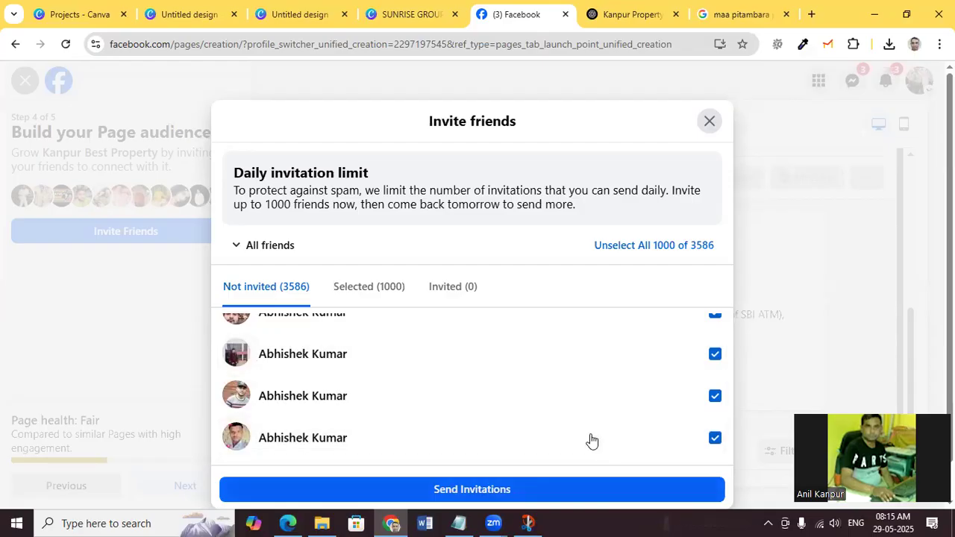
pyautogui.click(591, 489)
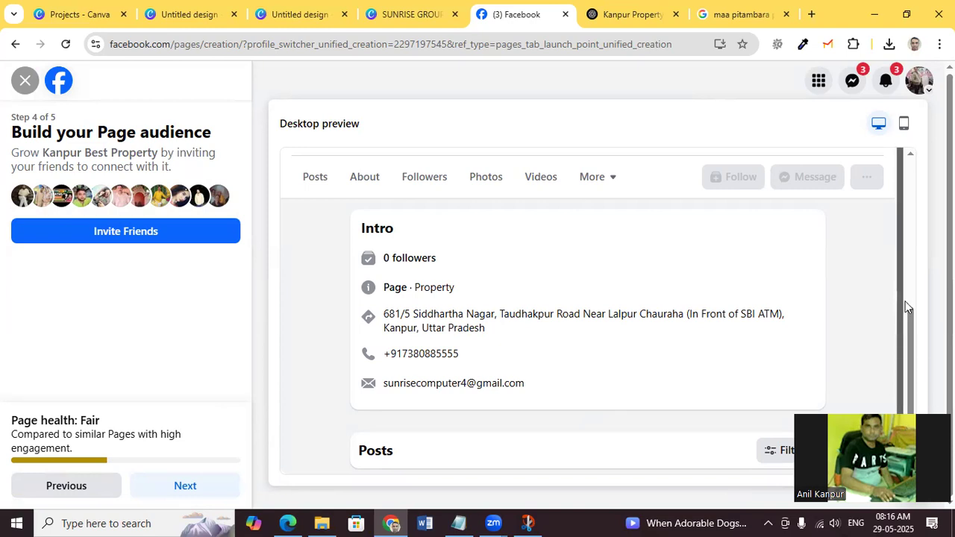
# Look over the page's desktop preview and advance to step 5 of 5
pyautogui.scroll(1, 881, 279)
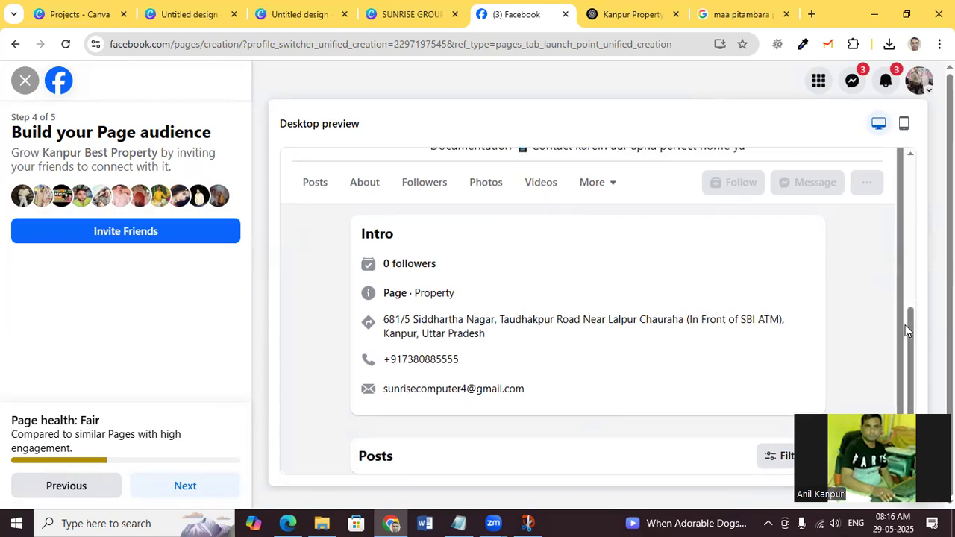
pyautogui.scroll(5, 866, 280)
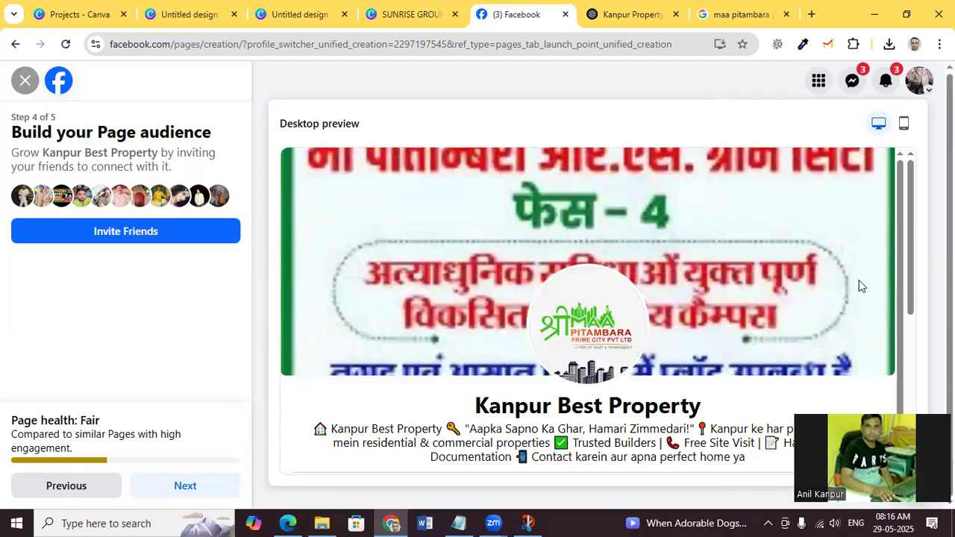
pyautogui.scroll(-5, 479, 309)
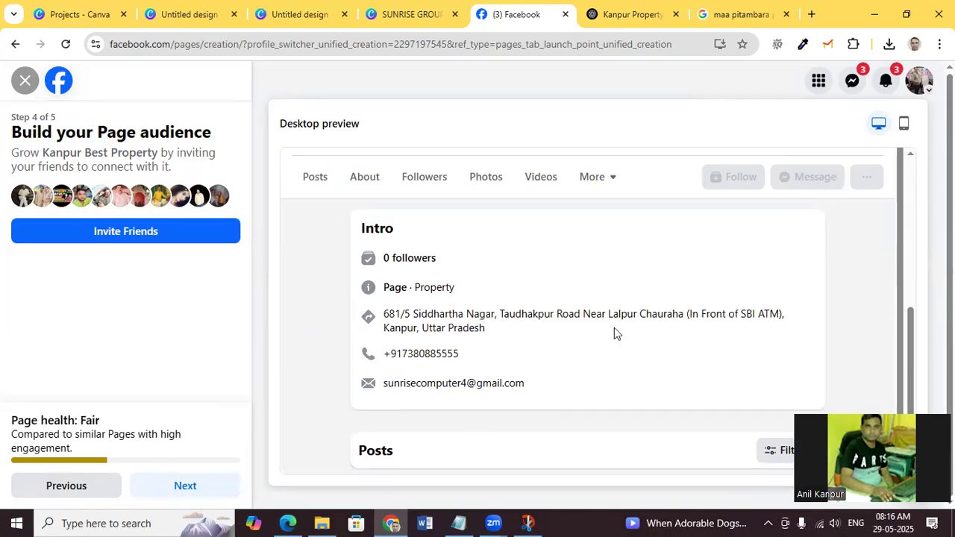
pyautogui.scroll(1, 617, 333)
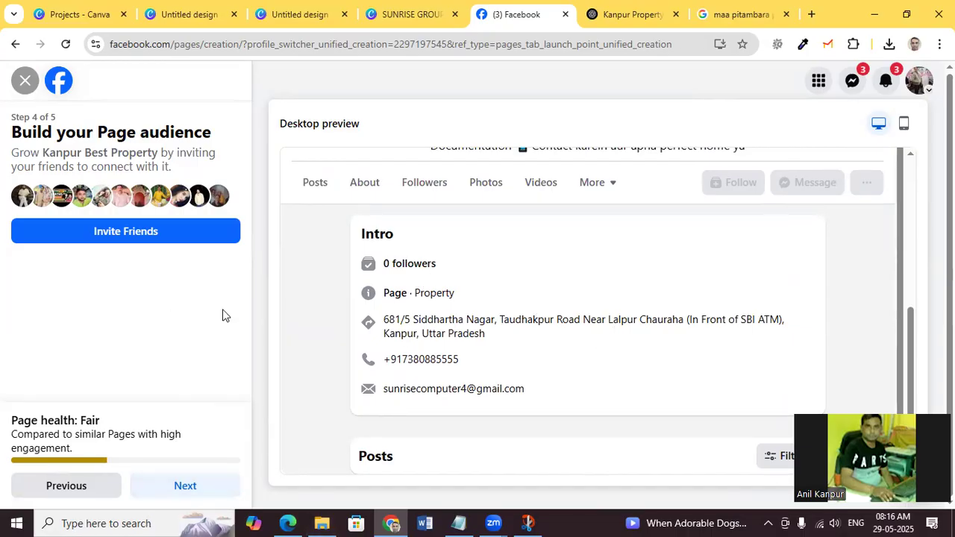
pyautogui.click(182, 496)
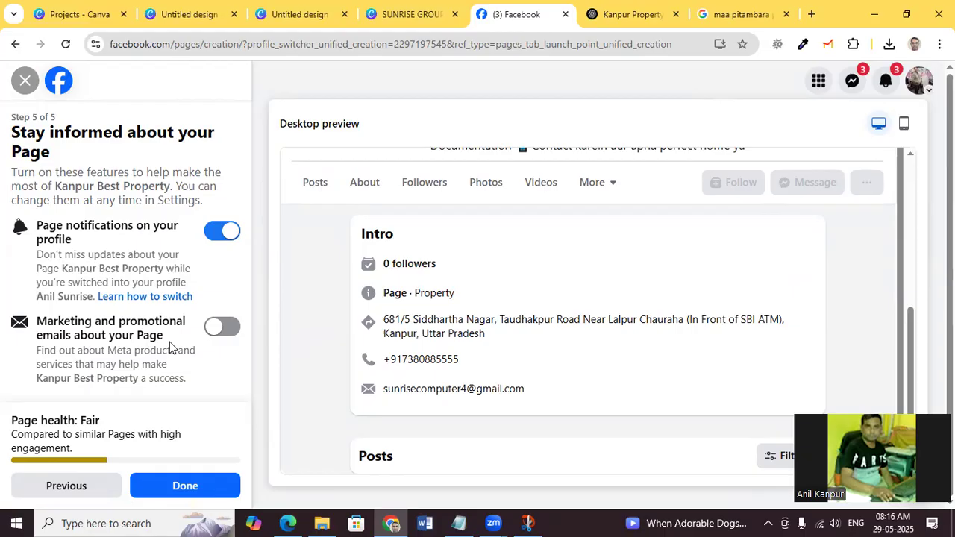
# Switch on marketing and promotional emails about the Page
pyautogui.click(219, 337)
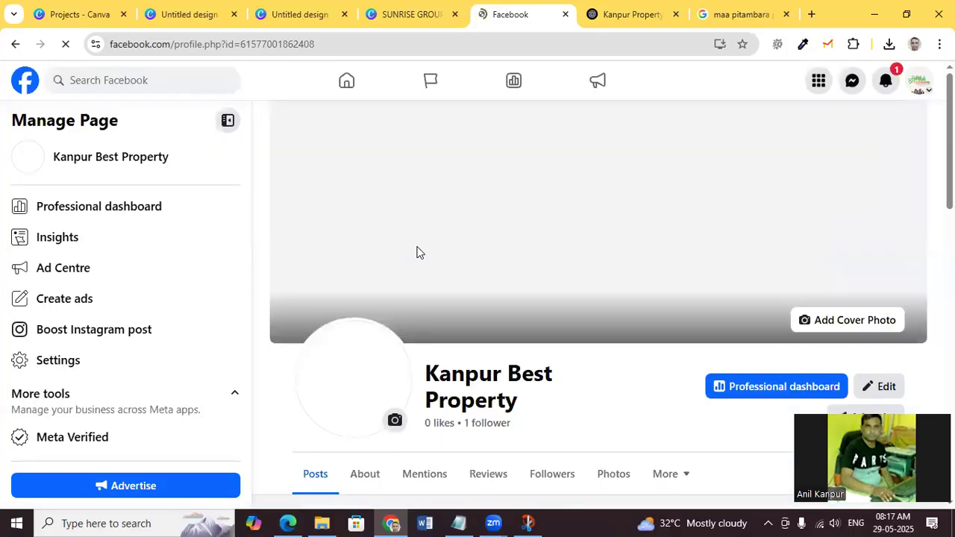
# Choose Advertise from the Manage Page sidebar to enter Ad Centre for Kanpur Best Property
pyautogui.scroll(-3, 417, 252)
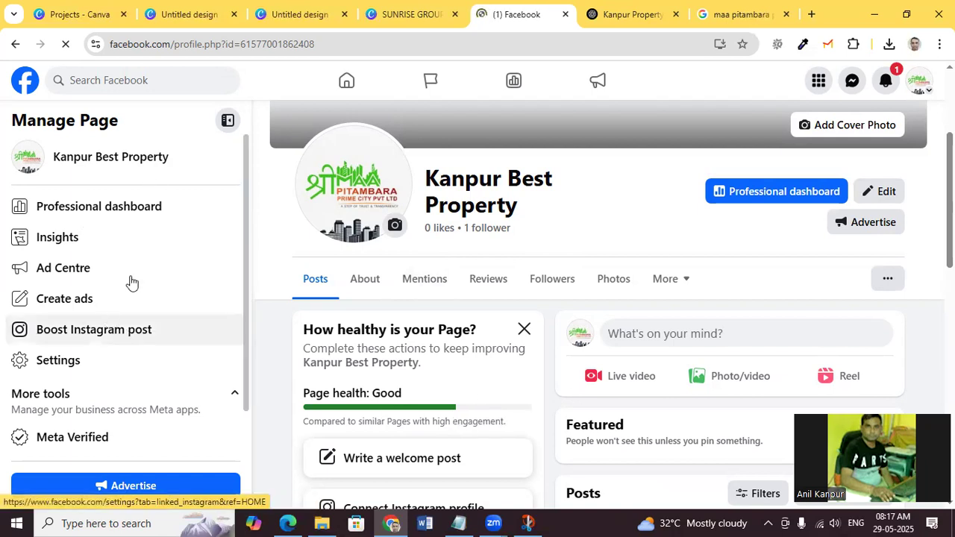
pyautogui.scroll(-1, 141, 296)
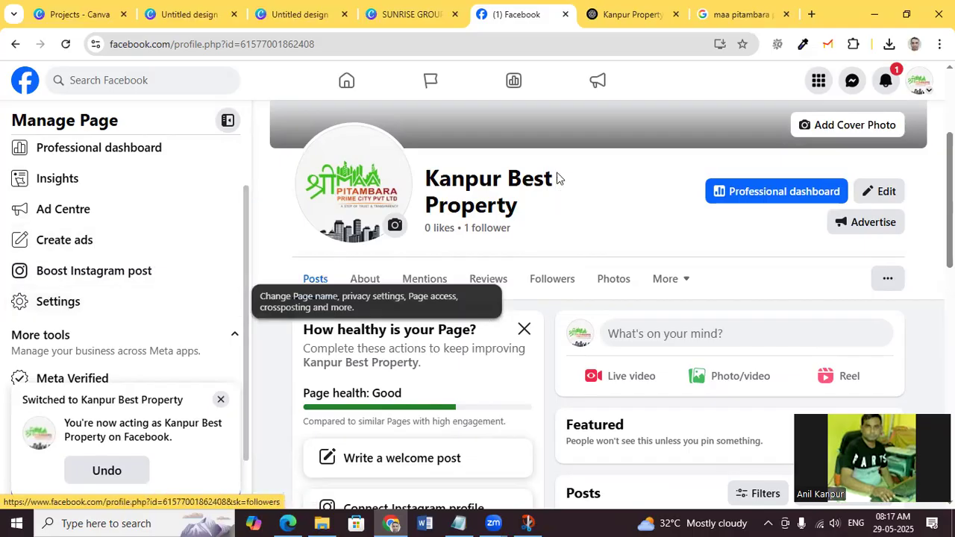
pyautogui.scroll(3, 559, 179)
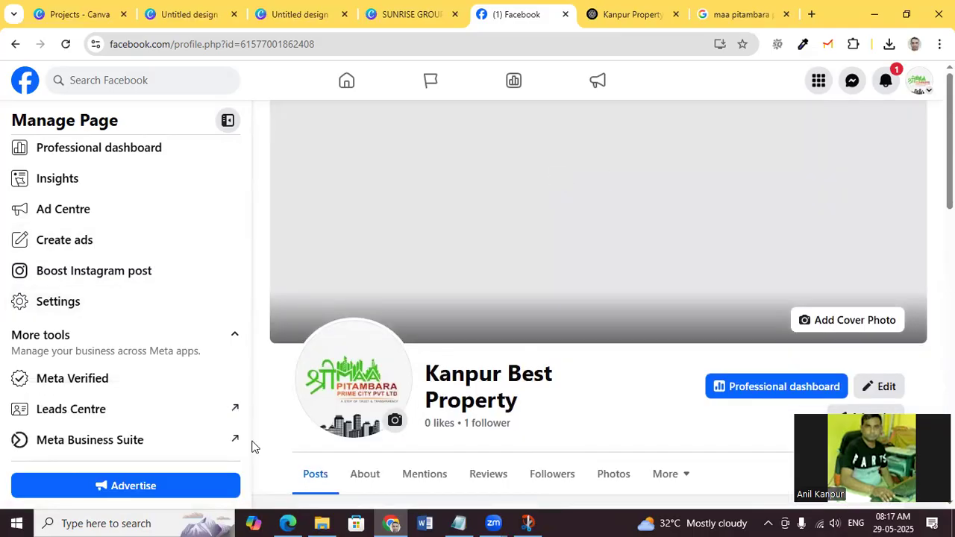
pyautogui.click(202, 406)
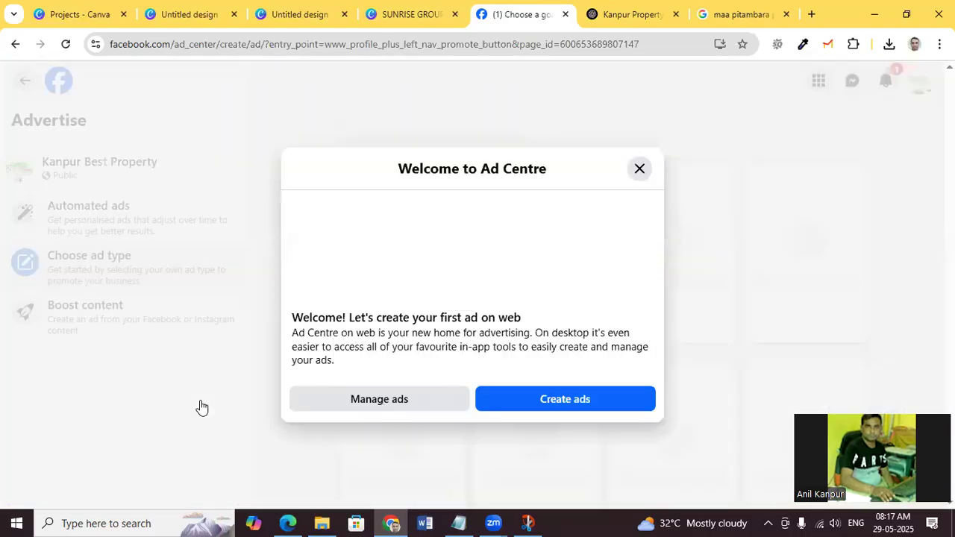
# Get past the Ad Centre welcome, then go back to the Kanpur Best Property Page
pyautogui.click(550, 403)
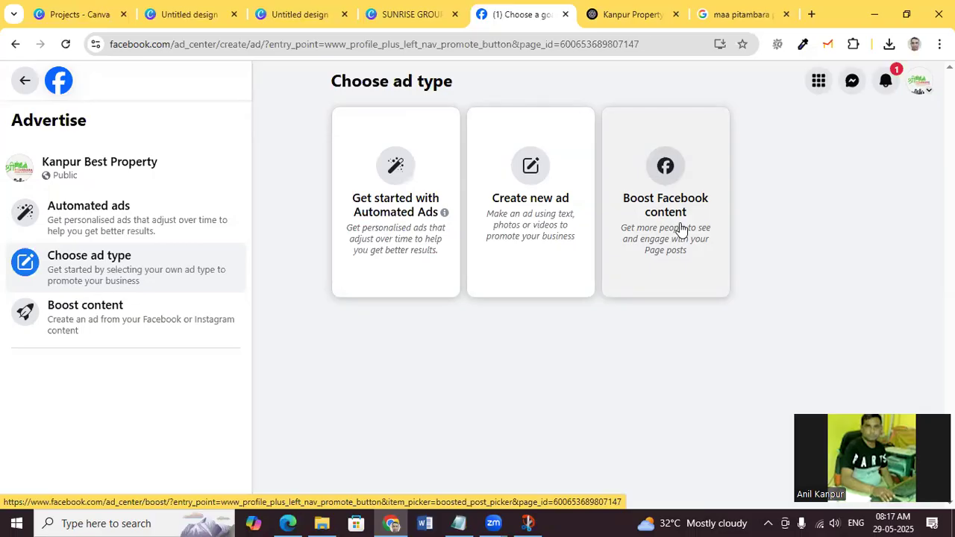
pyautogui.click(28, 84)
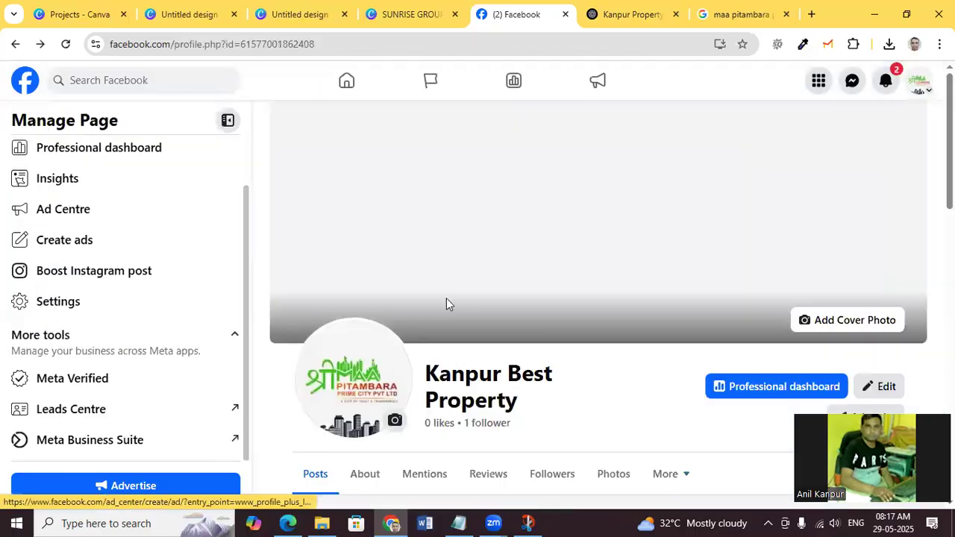
pyautogui.scroll(-8, 545, 361)
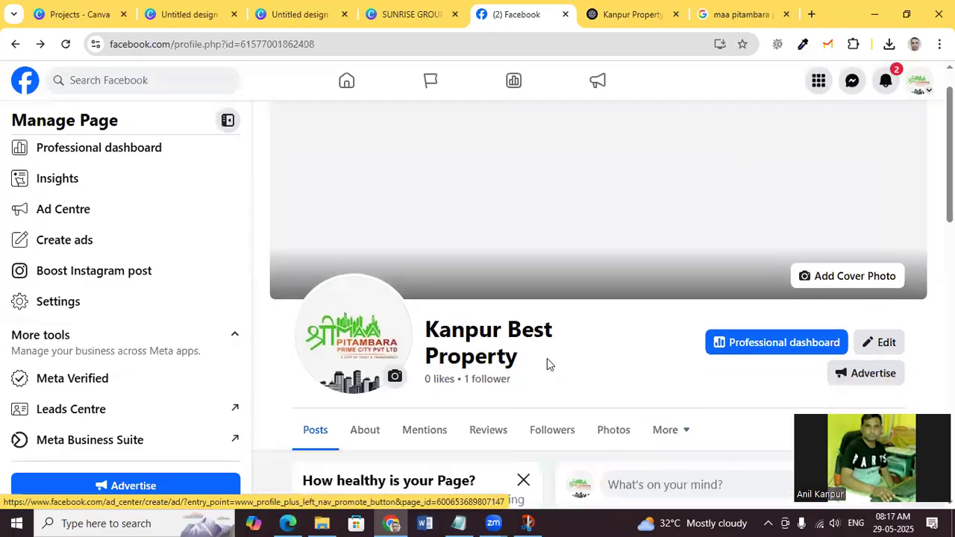
pyautogui.scroll(-5, 547, 364)
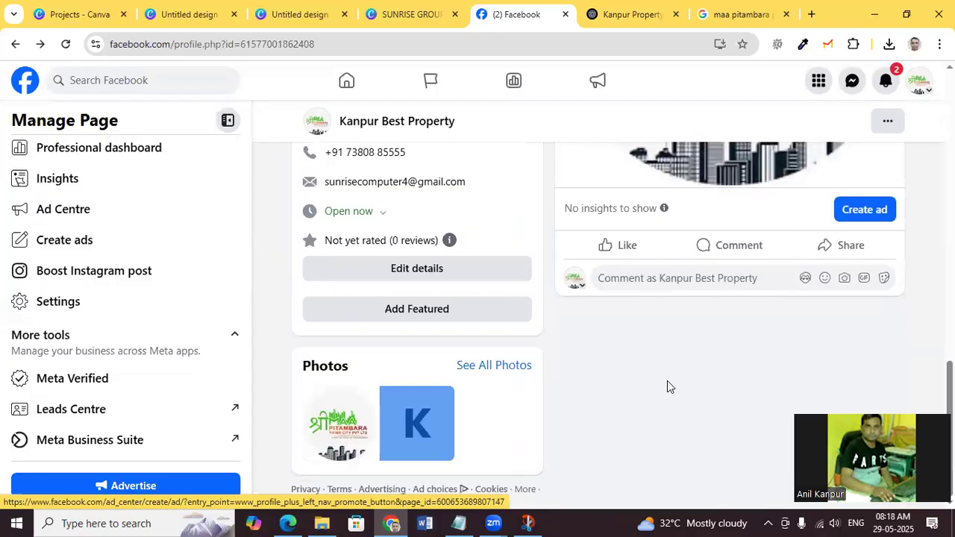
pyautogui.scroll(4, 668, 386)
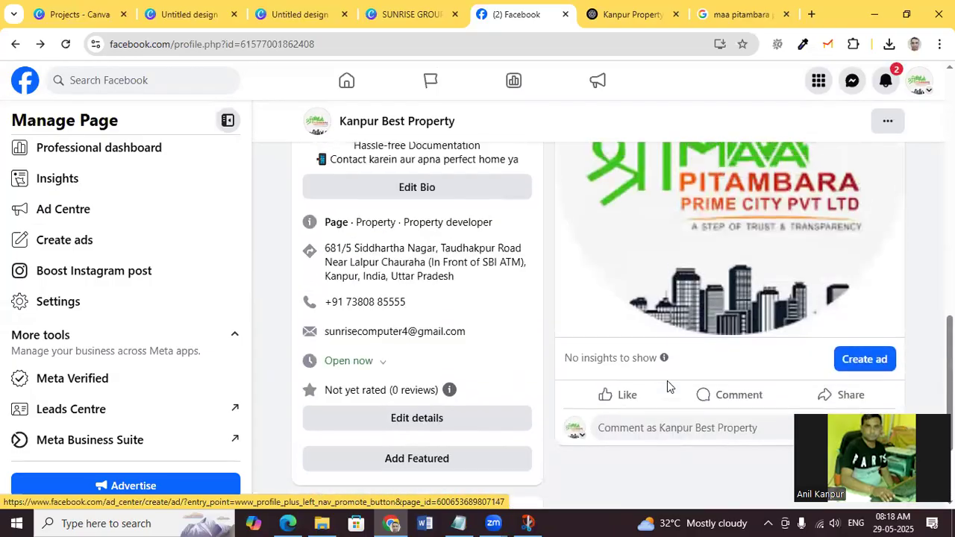
pyautogui.scroll(5, 439, 390)
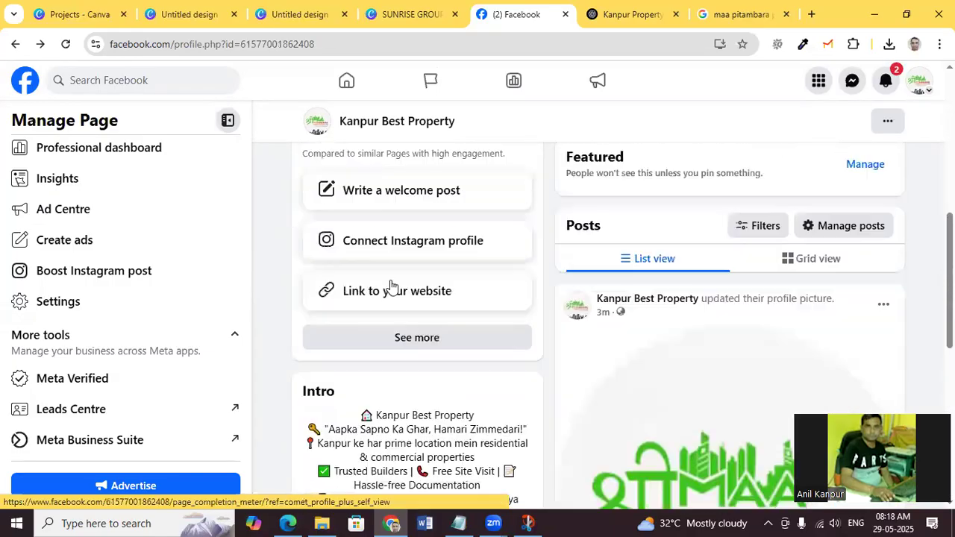
pyautogui.scroll(2, 627, 340)
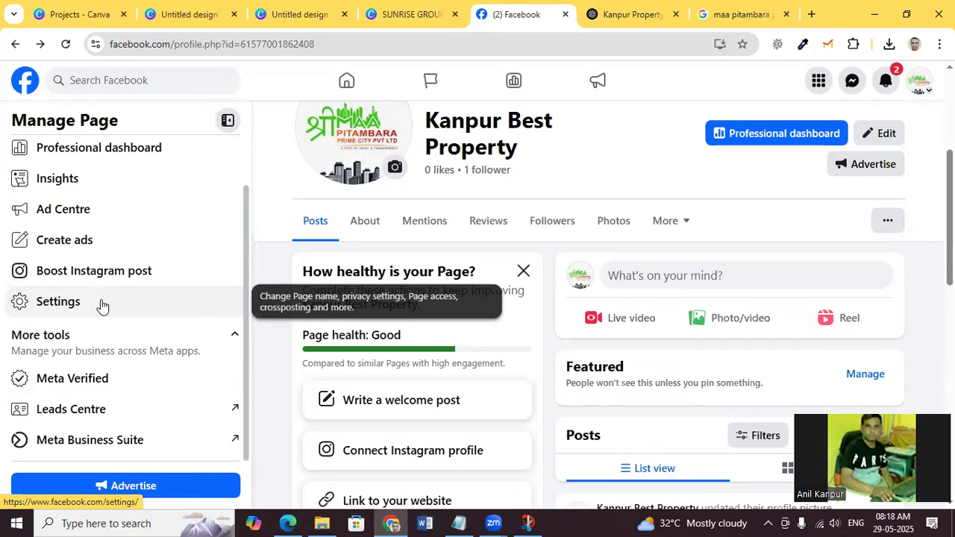
pyautogui.scroll(1, 130, 306)
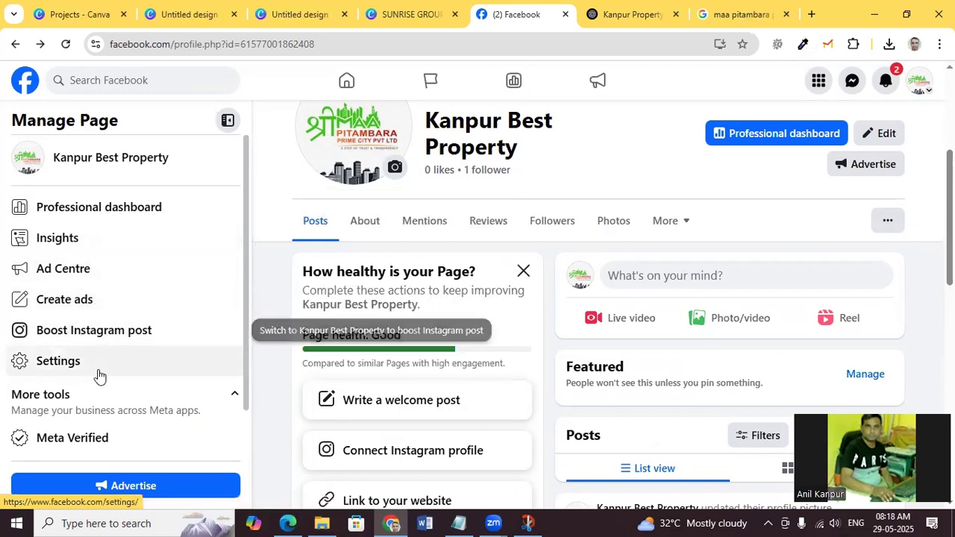
pyautogui.scroll(-1, 117, 373)
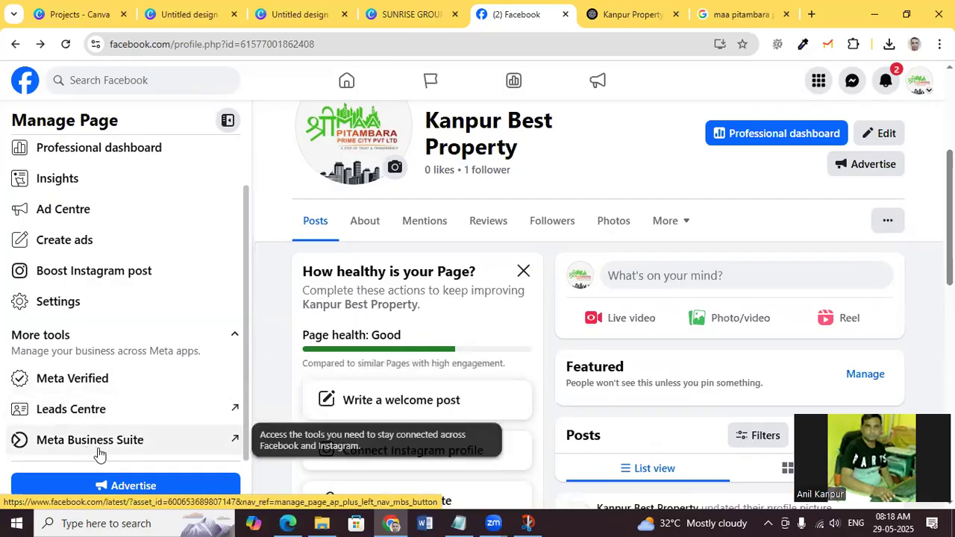
pyautogui.click(100, 302)
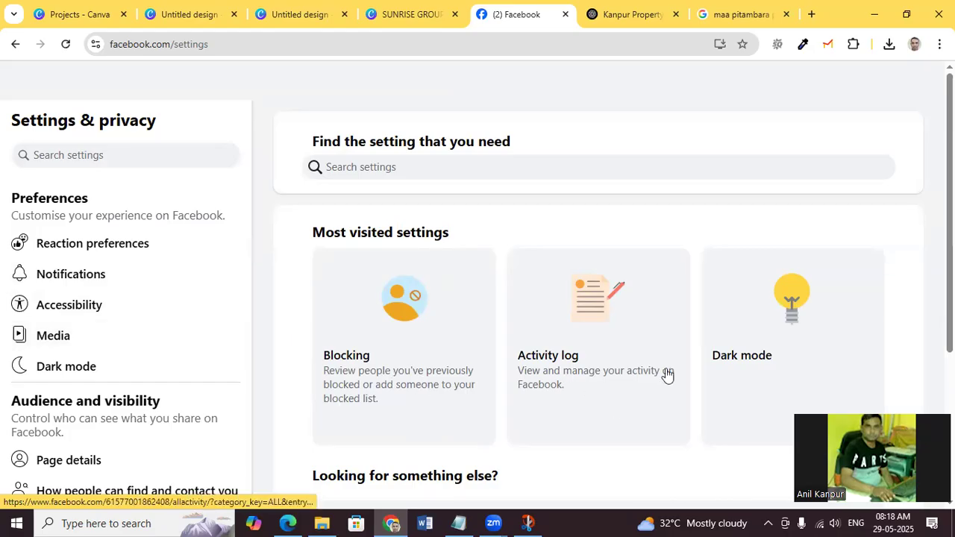
# Open Linked accounts under Permissions to see Instagram not connected and WhatsApp connected
pyautogui.scroll(-1, 694, 362)
pyautogui.scroll(-2, 695, 362)
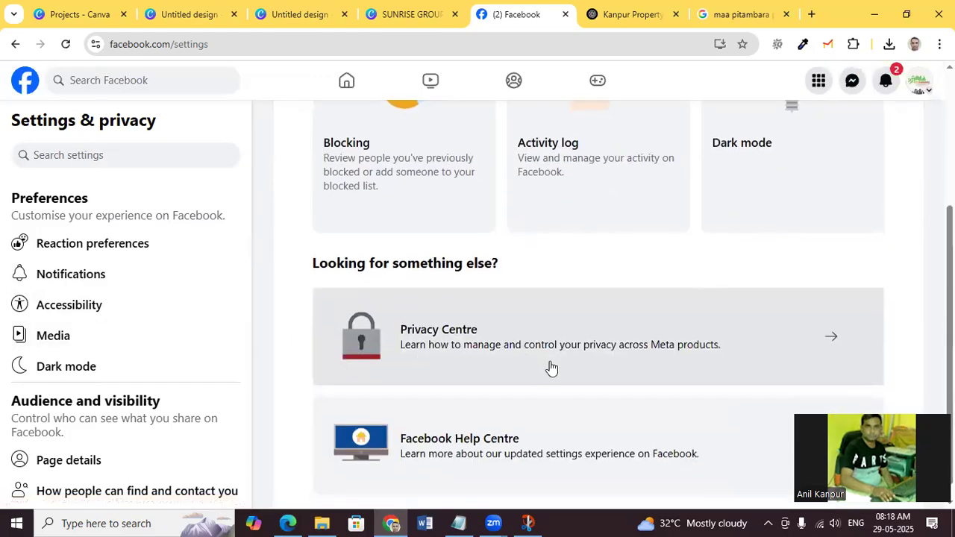
pyautogui.scroll(-1, 549, 366)
pyautogui.scroll(-3, 92, 336)
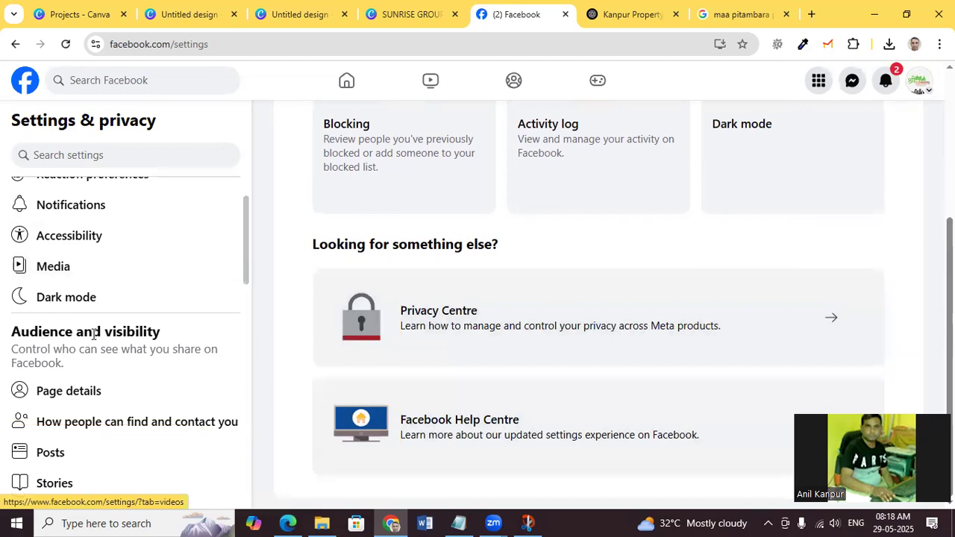
pyautogui.scroll(-2, 92, 340)
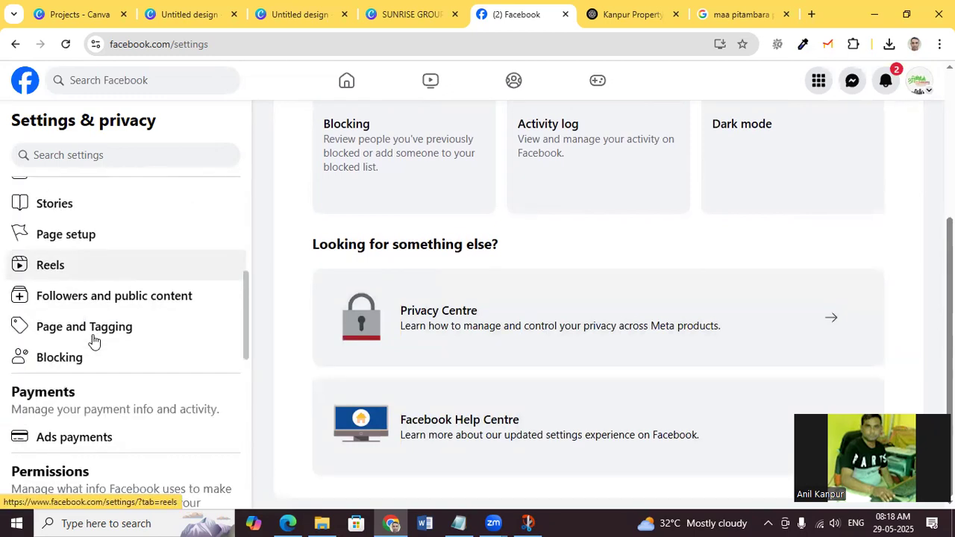
pyautogui.scroll(-2, 128, 367)
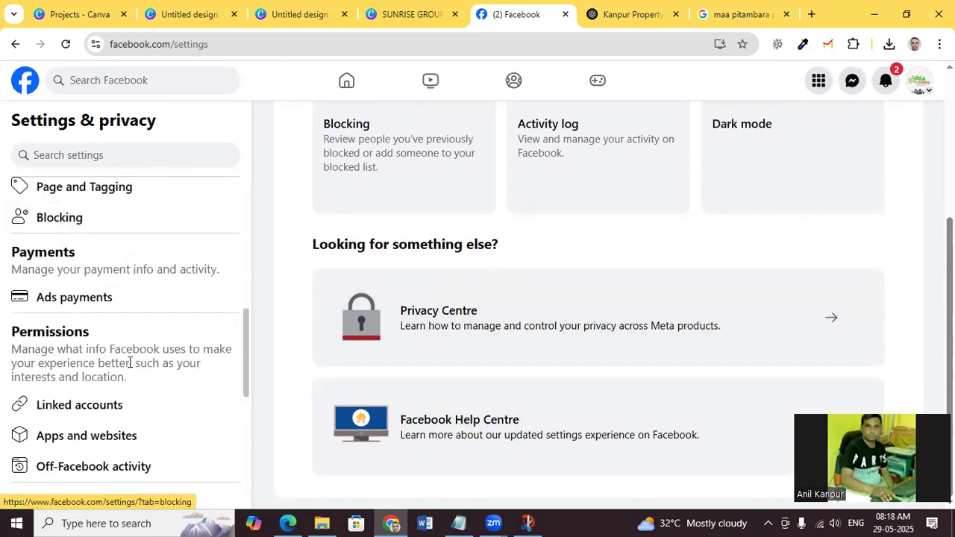
pyautogui.scroll(-1, 128, 369)
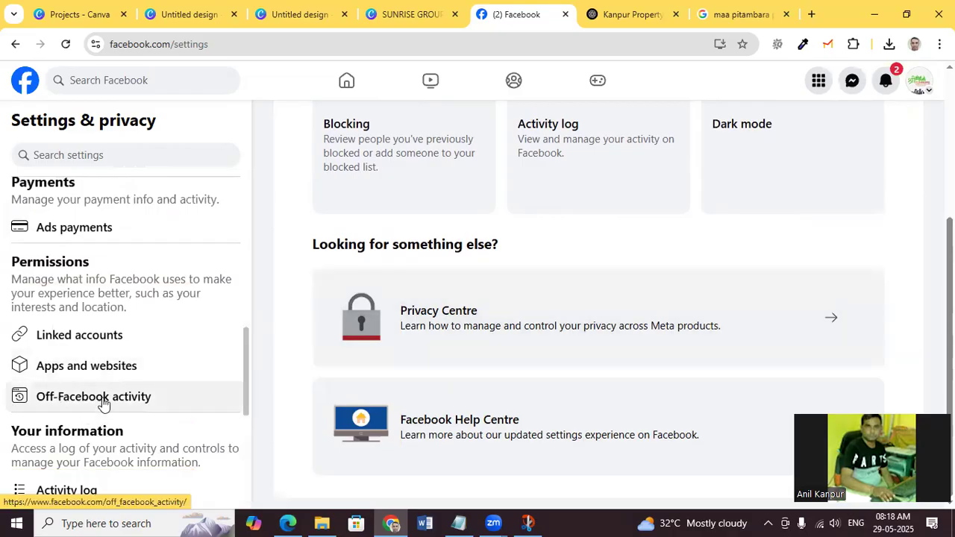
pyautogui.click(117, 339)
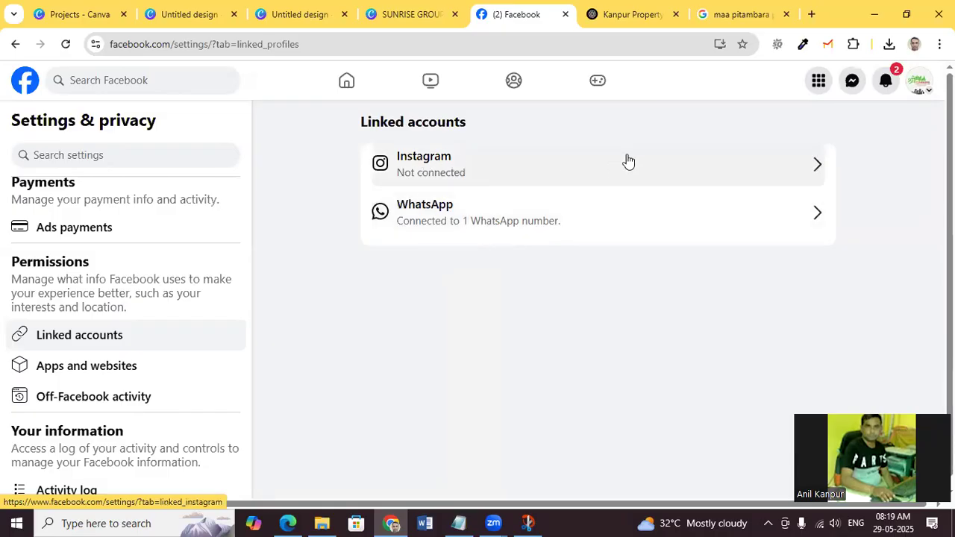
# Start connecting Instagram to the Page, allowing Inbox message access in the message settings
pyautogui.click(663, 170)
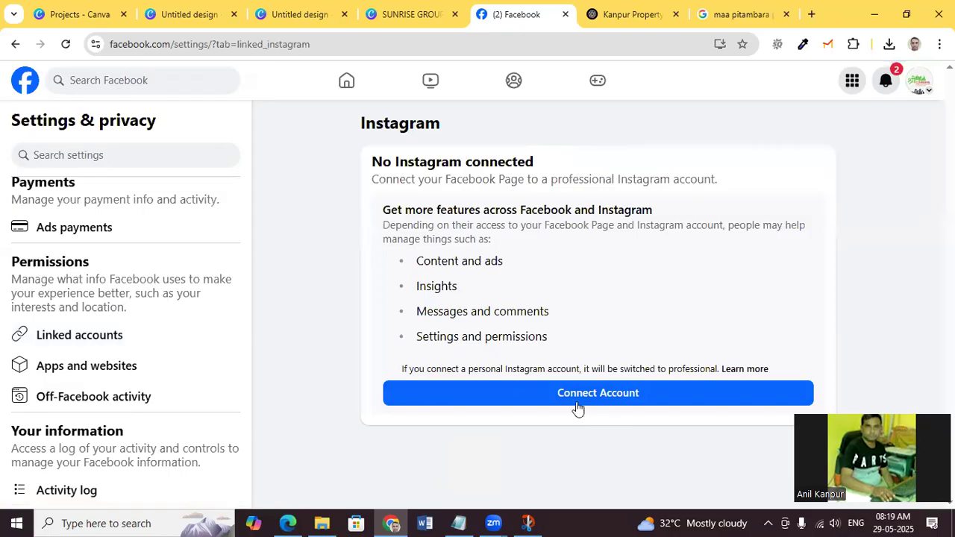
pyautogui.click(593, 395)
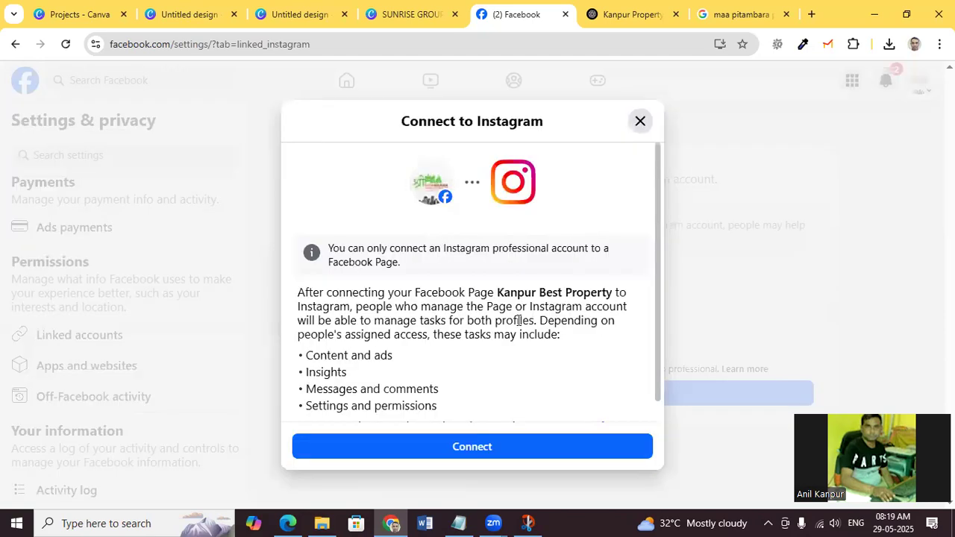
pyautogui.scroll(-2, 481, 379)
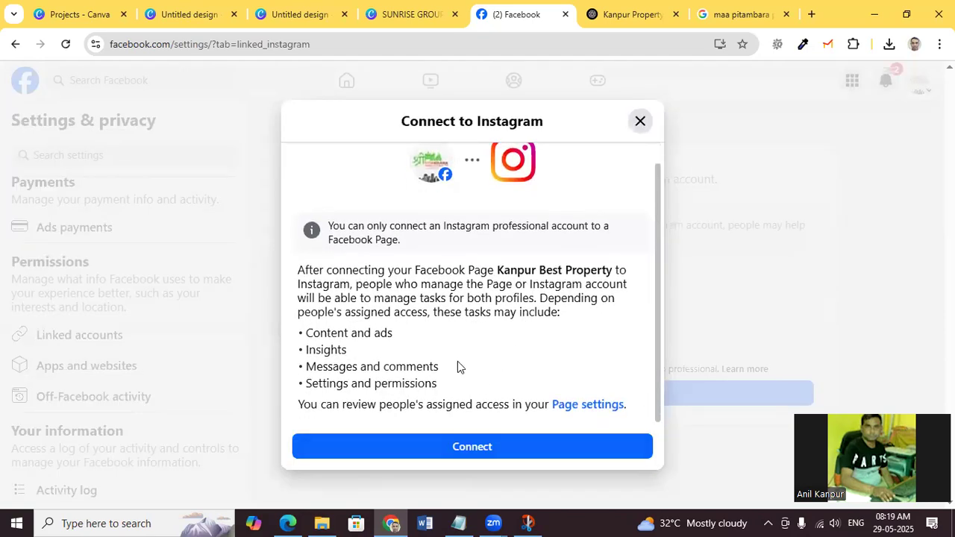
pyautogui.click(485, 448)
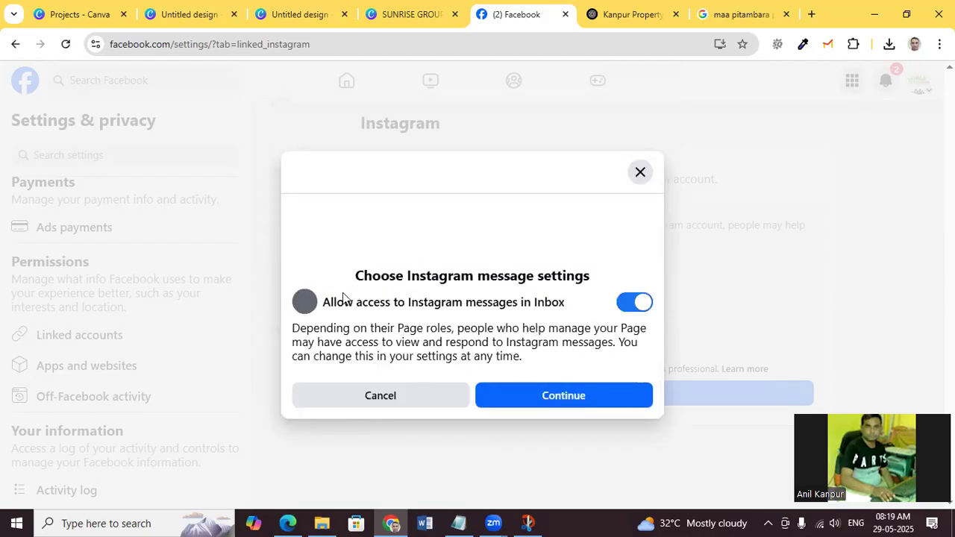
pyautogui.click(566, 396)
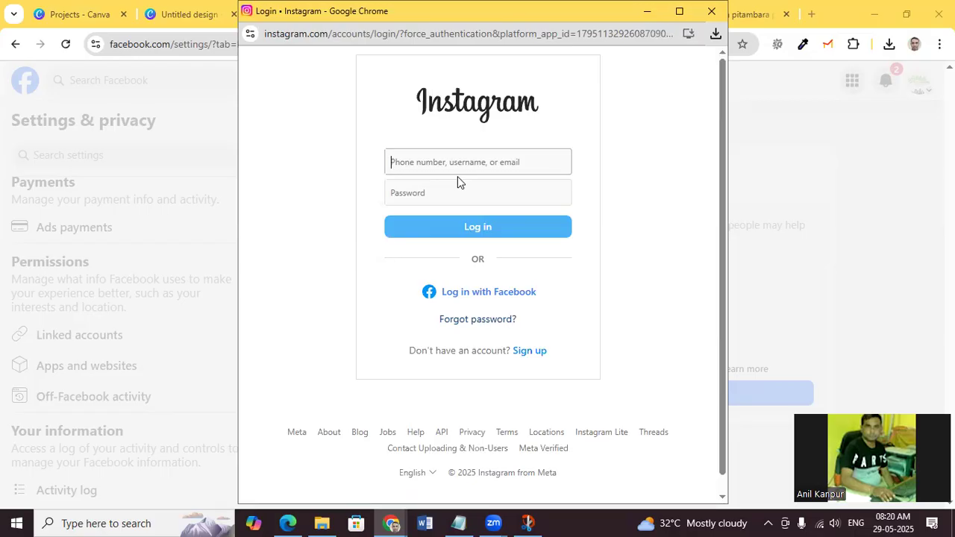
# Choose Sign up in the Instagram popup and allow Facebook info sharing on the disclosure page
pyautogui.click(457, 176)
pyautogui.click(477, 299)
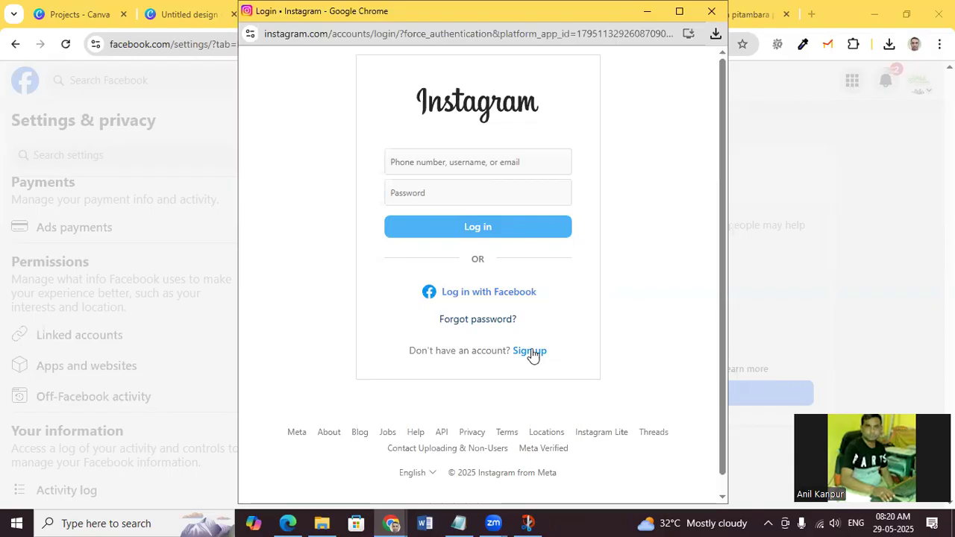
pyautogui.click(482, 161)
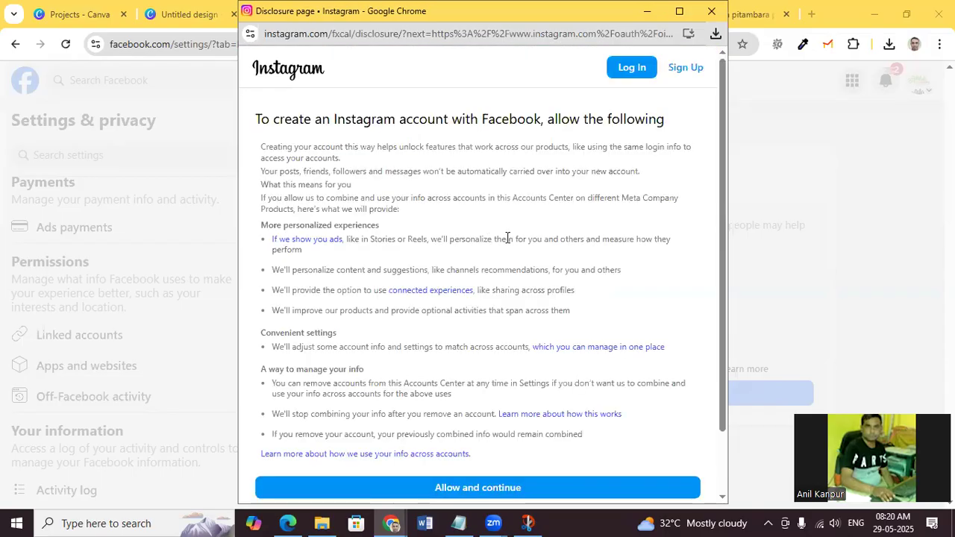
pyautogui.scroll(-2, 507, 237)
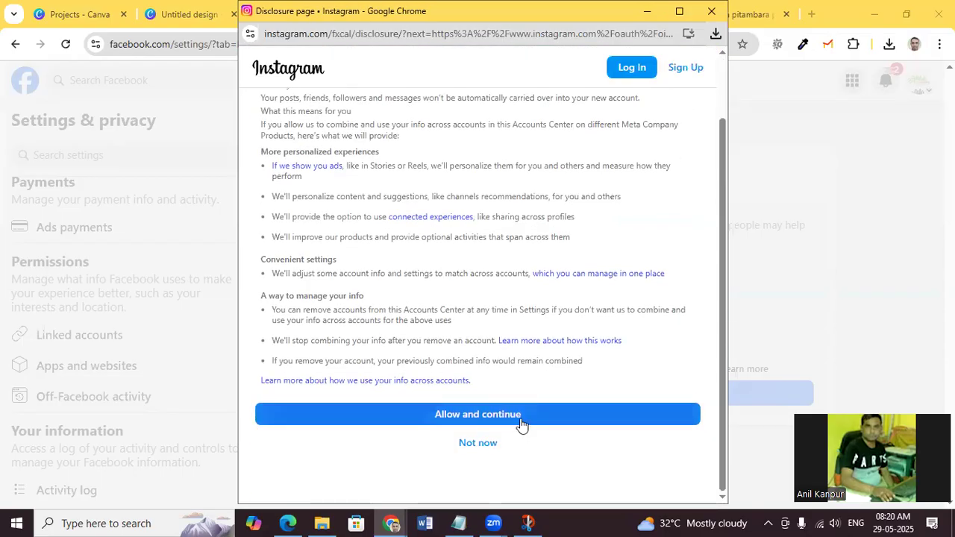
pyautogui.click(521, 424)
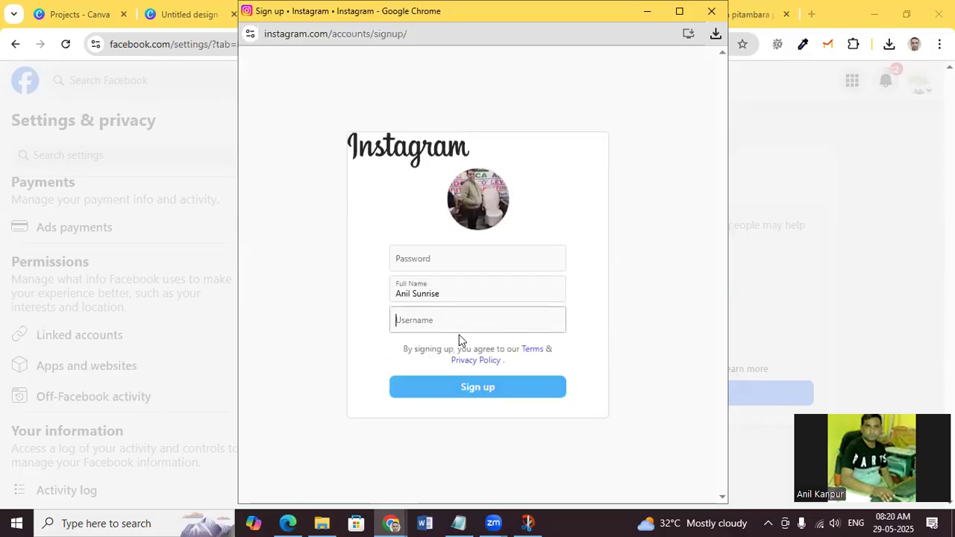
# Accept Chrome's suggested strong password, then clear it out of the password field
pyautogui.click(467, 263)
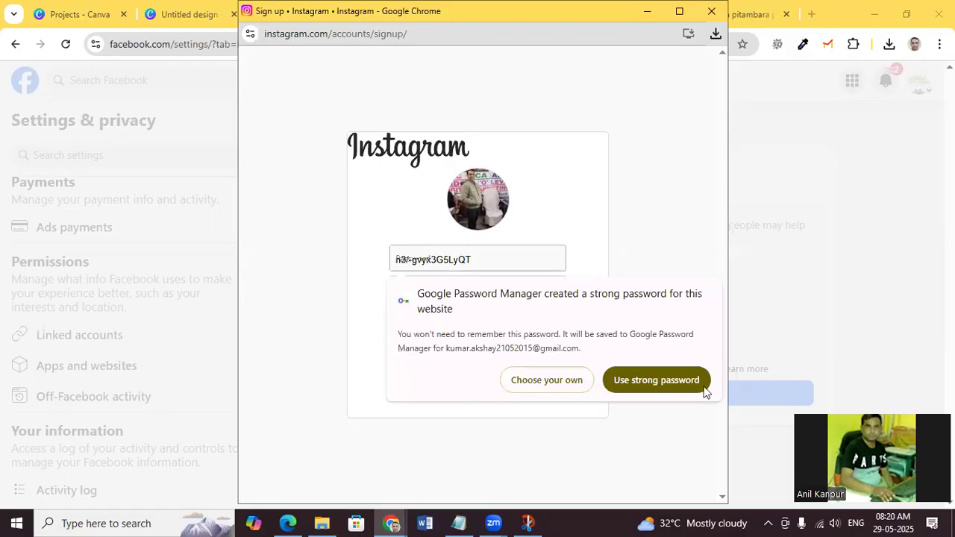
pyautogui.click(656, 381)
pyautogui.click(548, 260)
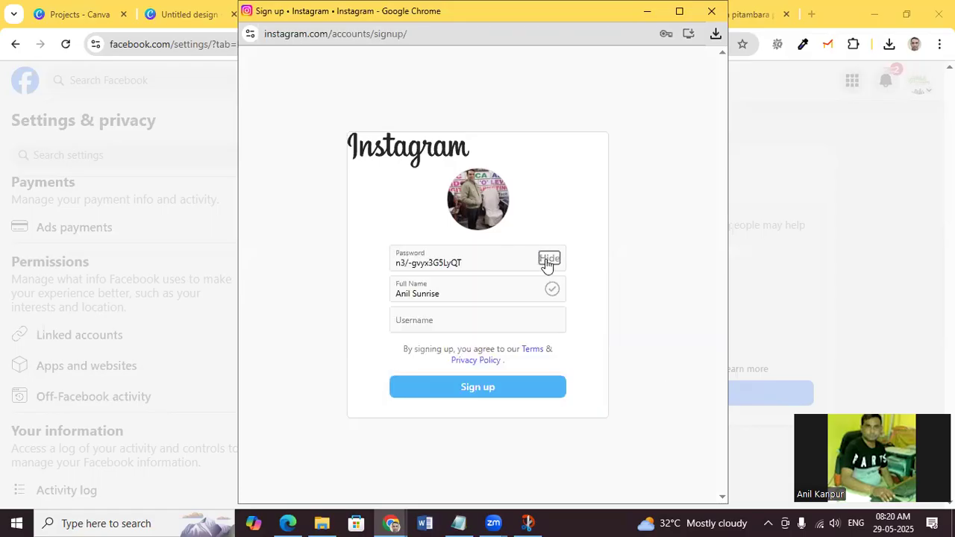
pyautogui.click(492, 261)
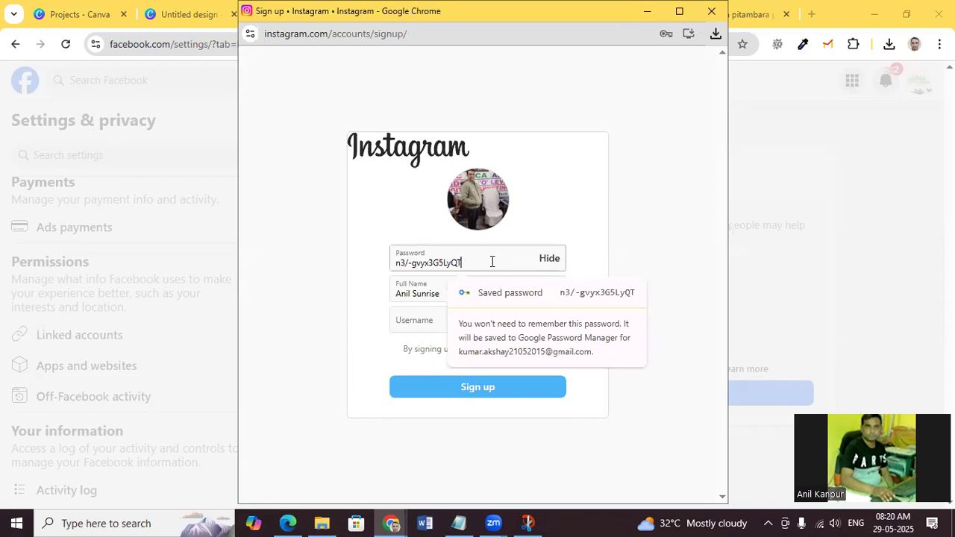
pyautogui.hotkey('ctrl', 'a')
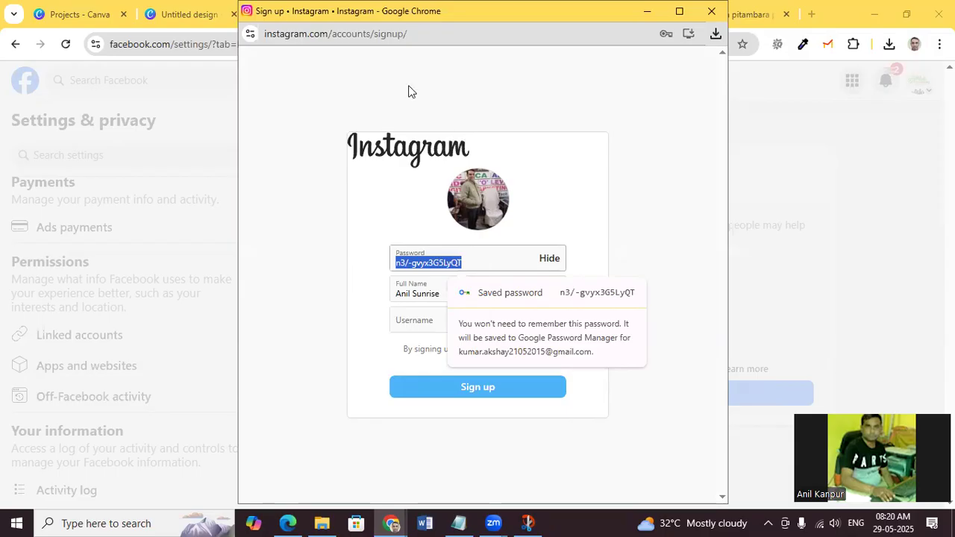
pyautogui.click(468, 389)
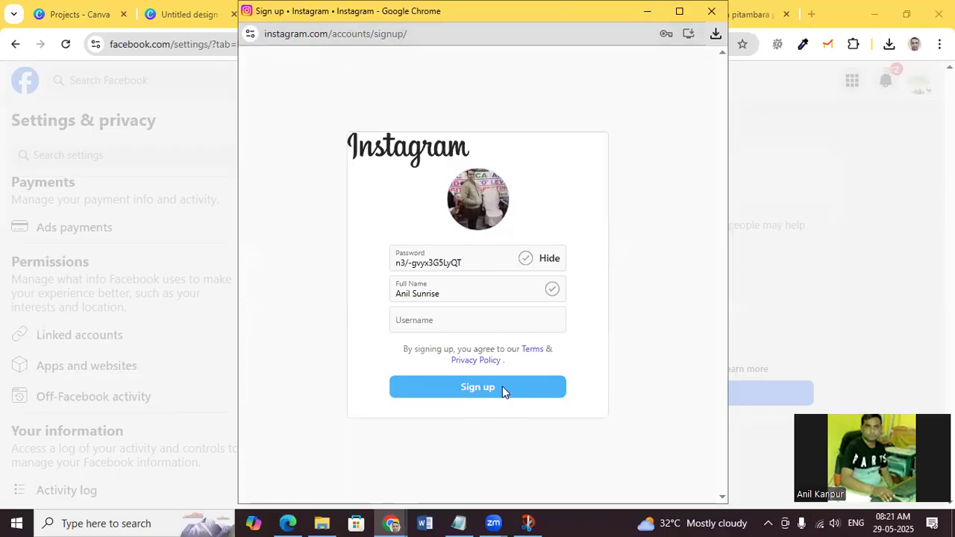
pyautogui.click(496, 265)
pyautogui.press('BackSpace')
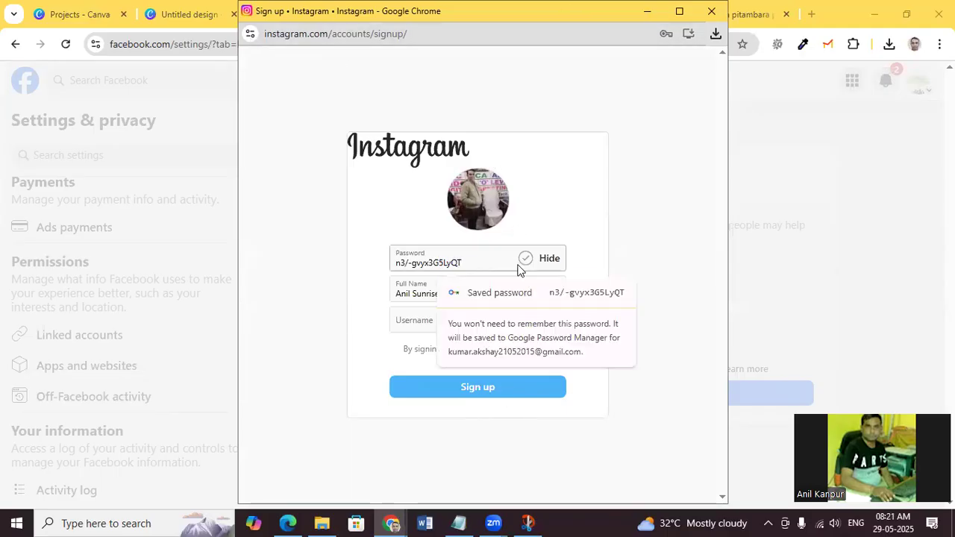
pyautogui.press('BackSpace')
pyautogui.press('BackSpace')
pyautogui.press('BackSpace')
pyautogui.press('BackSpace')
pyautogui.press('BackSpace')
pyautogui.press('BackSpace')
pyautogui.press('BackSpace')
pyautogui.press('BackSpace')
pyautogui.press('BackSpace')
pyautogui.press('BackSpace')
pyautogui.press('BackSpace')
pyautogui.press('BackSpace')
pyautogui.press('BackSpace')
pyautogui.press('BackSpace')
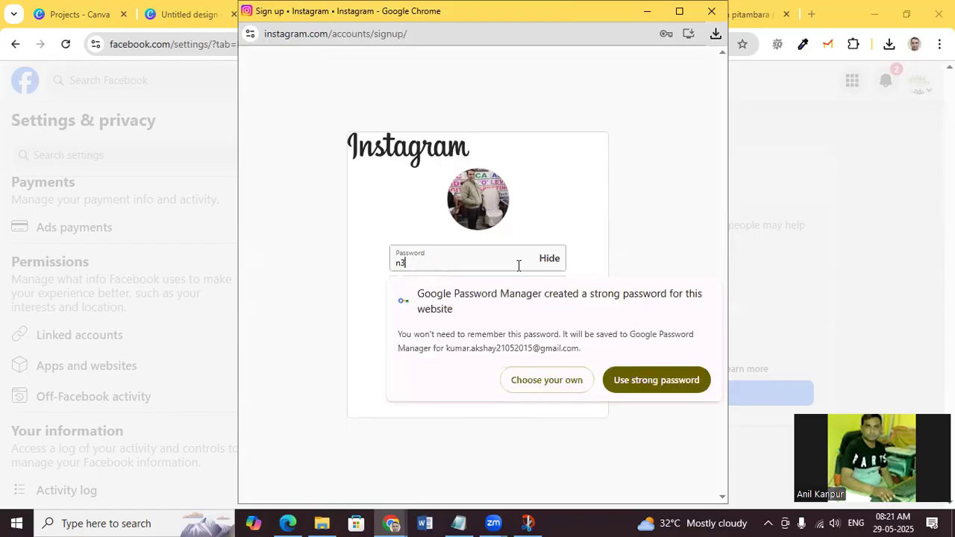
# Enter your own password in the sign-up form, checking it with the show/hide toggle
pyautogui.write('A')
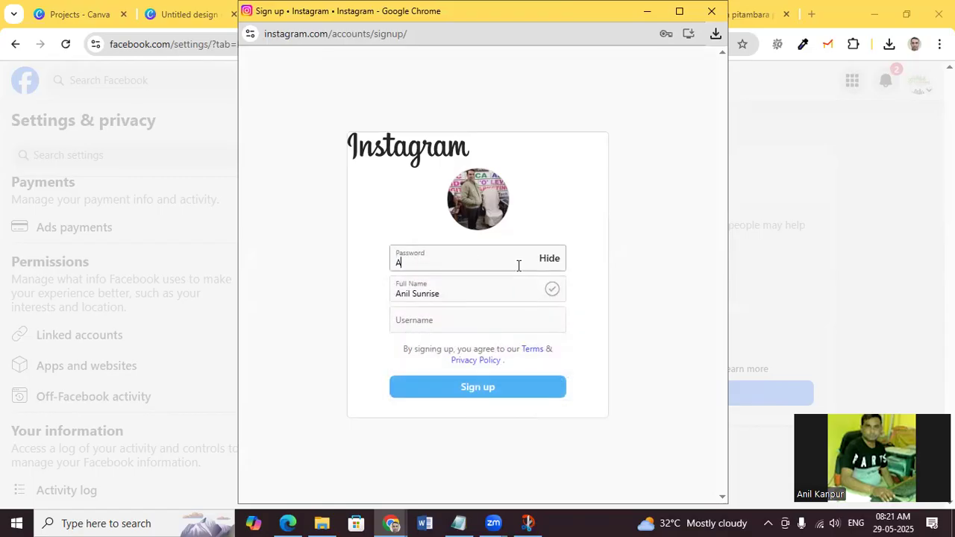
pyautogui.click(557, 265)
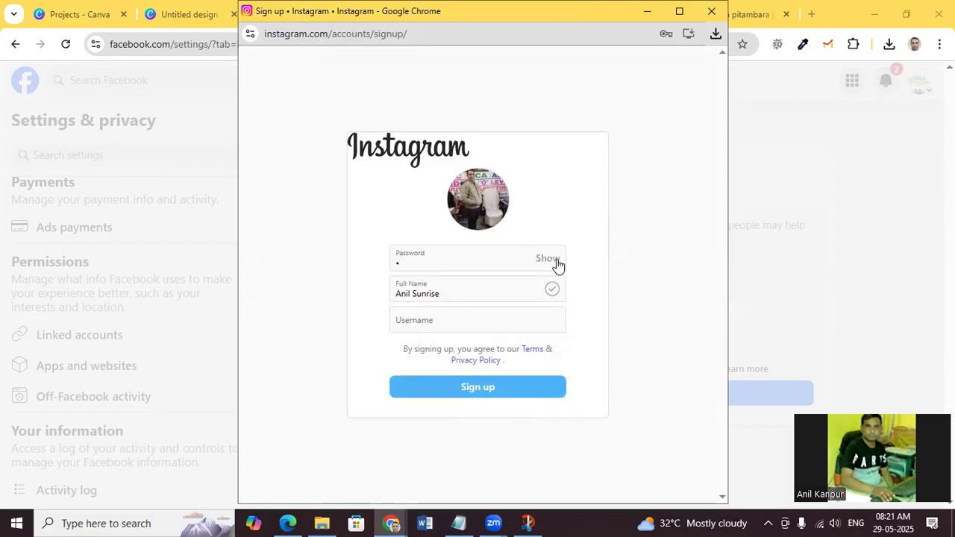
pyautogui.click(475, 264)
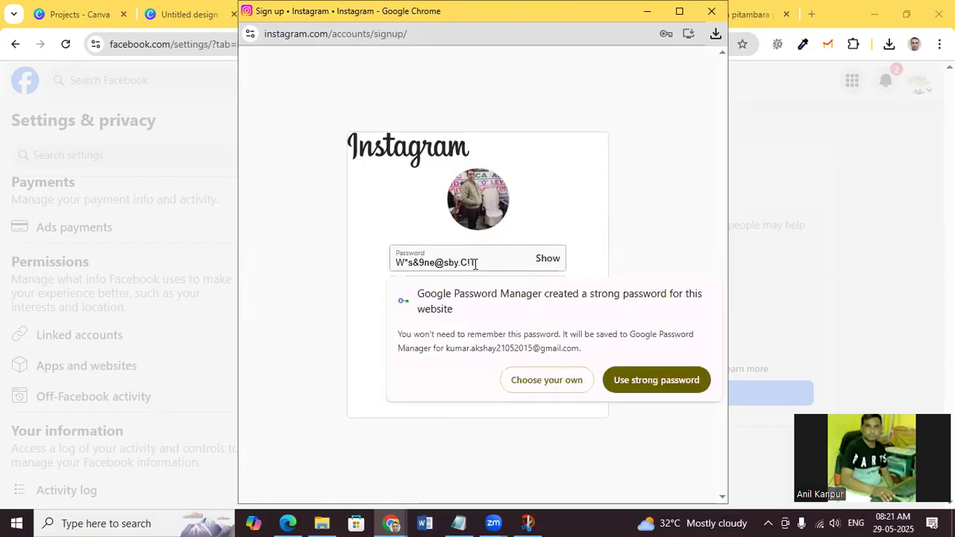
pyautogui.click(546, 259)
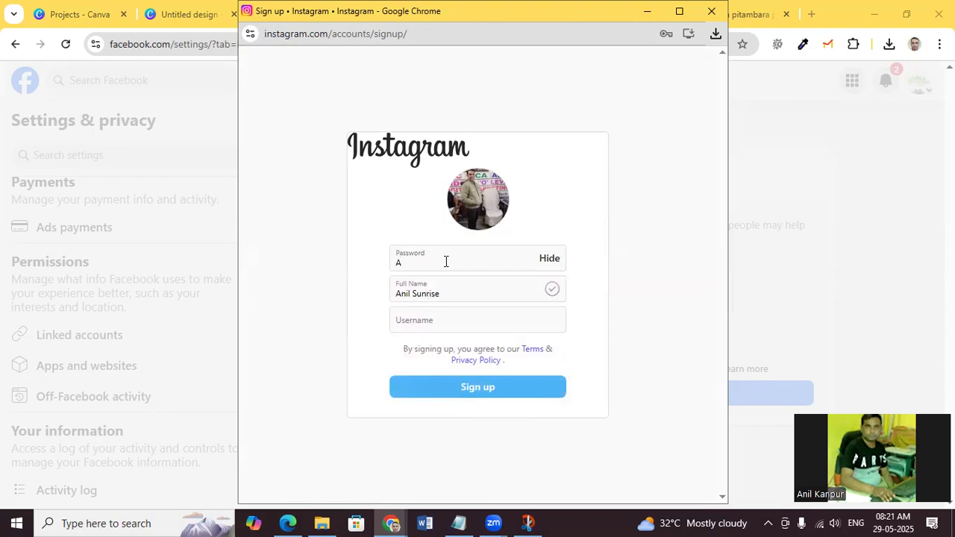
pyautogui.click(546, 261)
pyautogui.press('Tab')
pyautogui.click(437, 267)
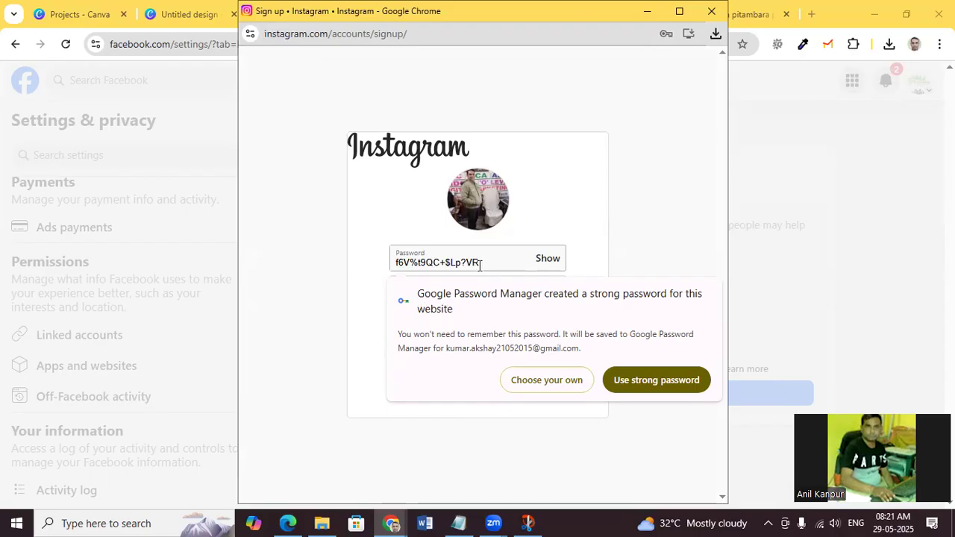
pyautogui.click(546, 261)
pyautogui.click(461, 260)
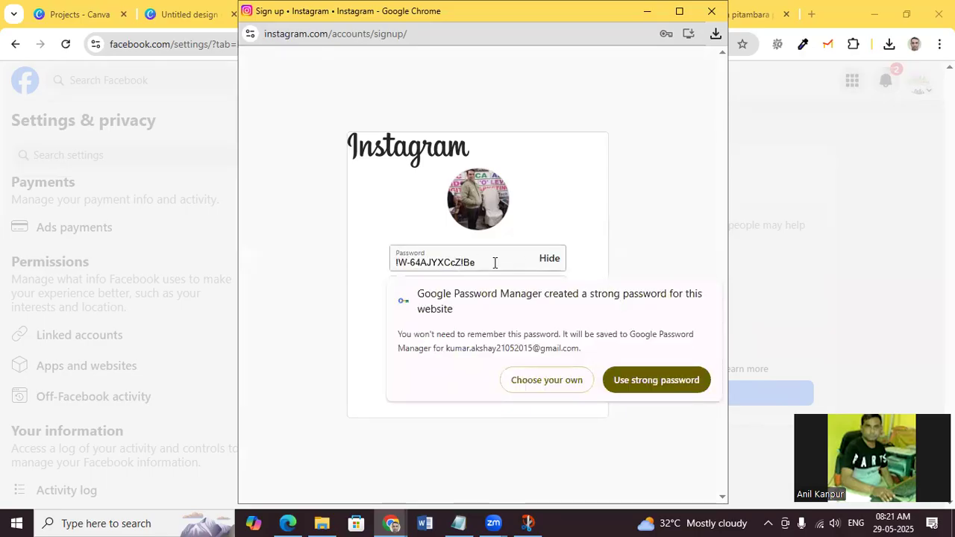
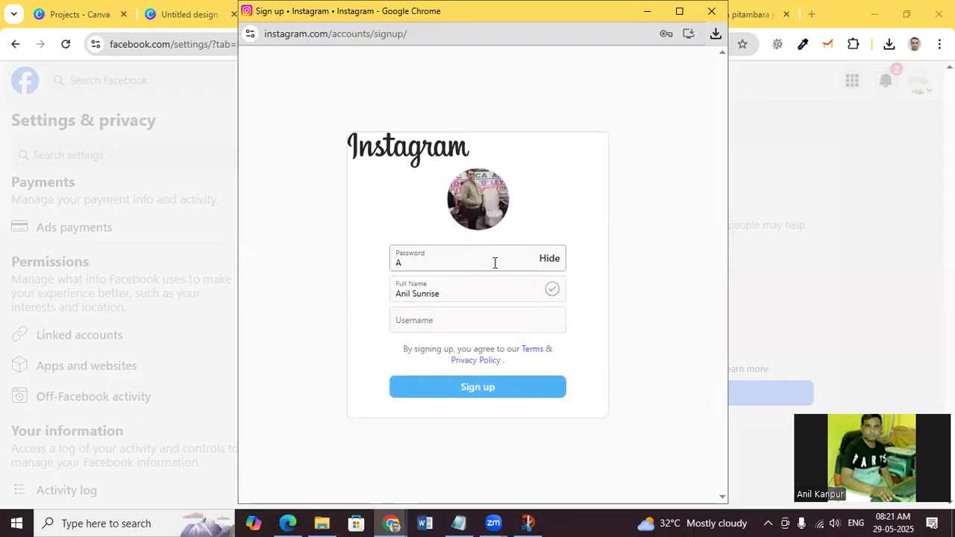
# Enter a new username and submit the Instagram sign-up form
pyautogui.click(474, 326)
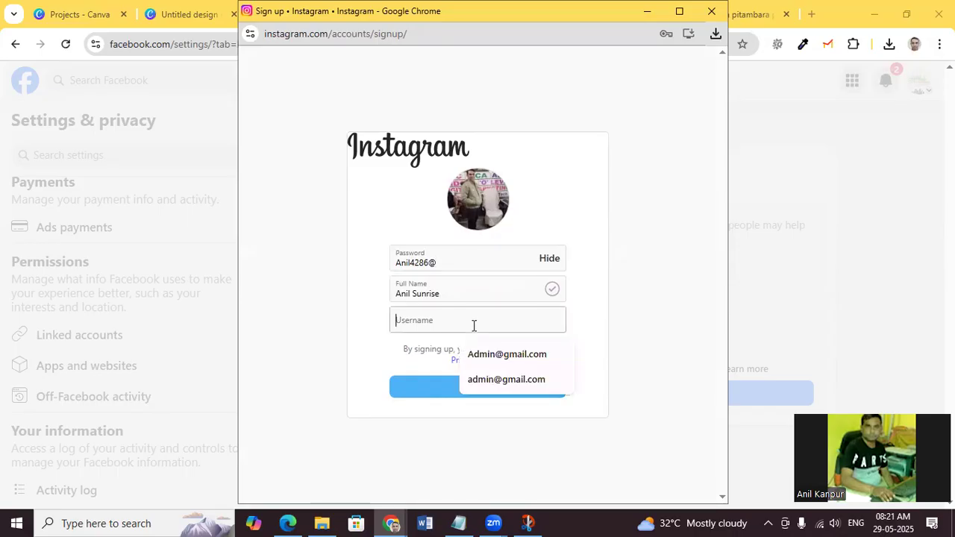
pyautogui.write('s')
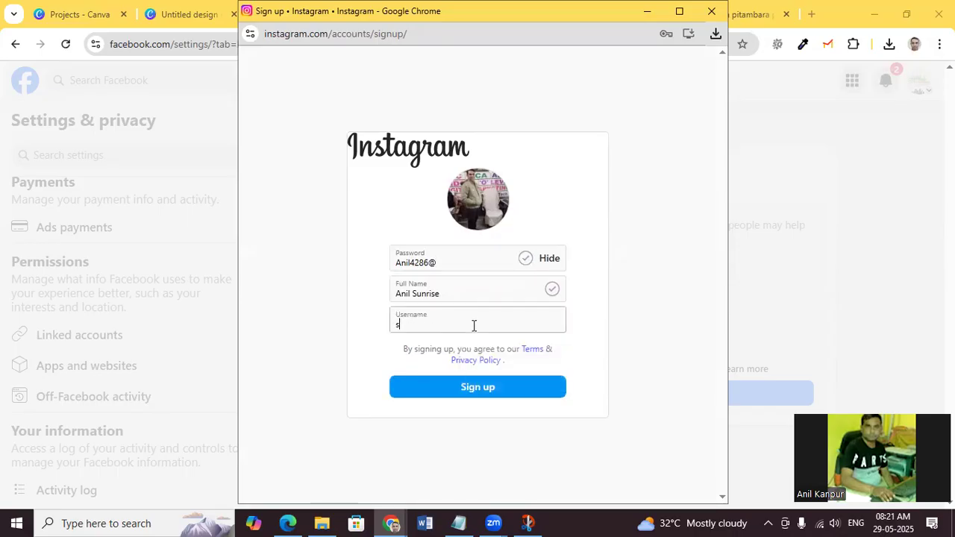
pyautogui.write('unrise')
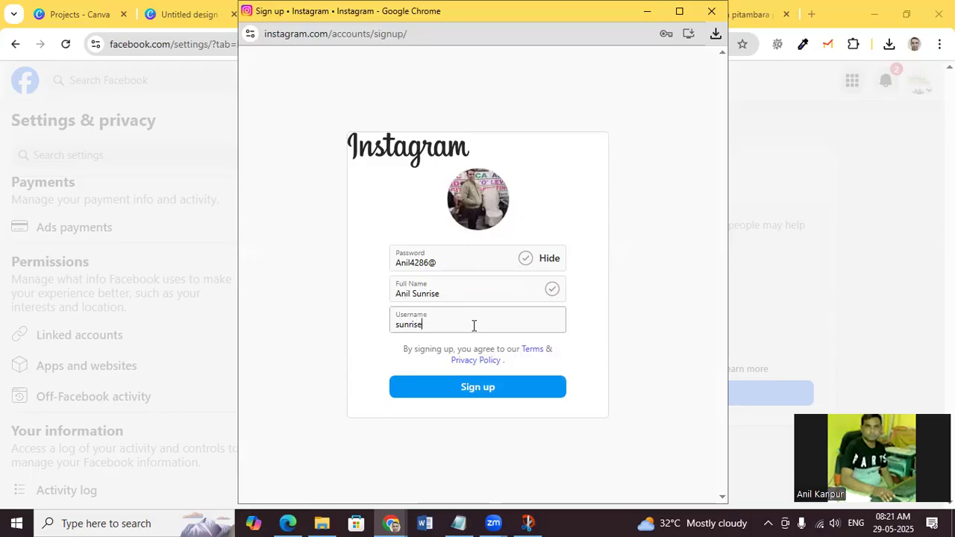
pyautogui.write('group.007')
pyautogui.click(498, 388)
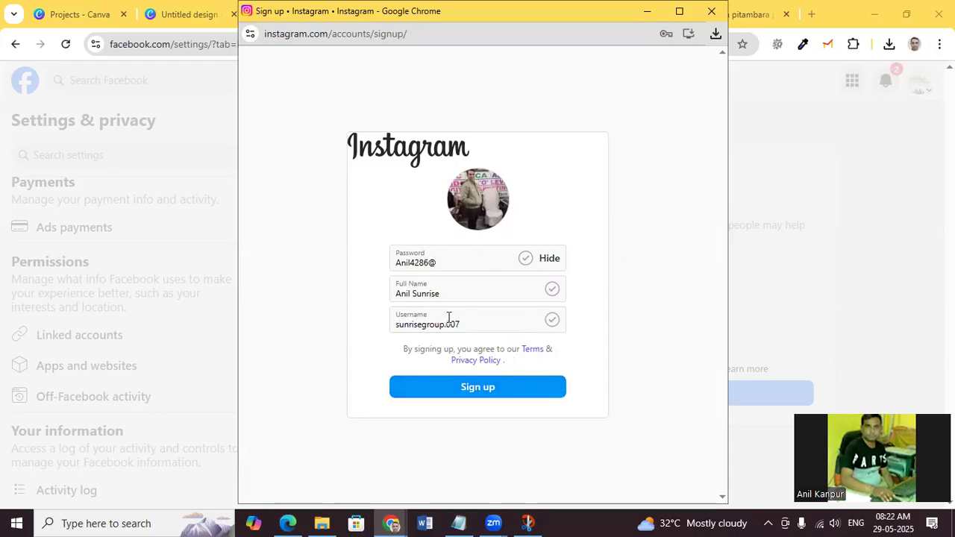
pyautogui.click(476, 395)
# Close the Instagram sign-up window and the message-settings prompt, then scroll the Settings sidebar
pyautogui.click(713, 13)
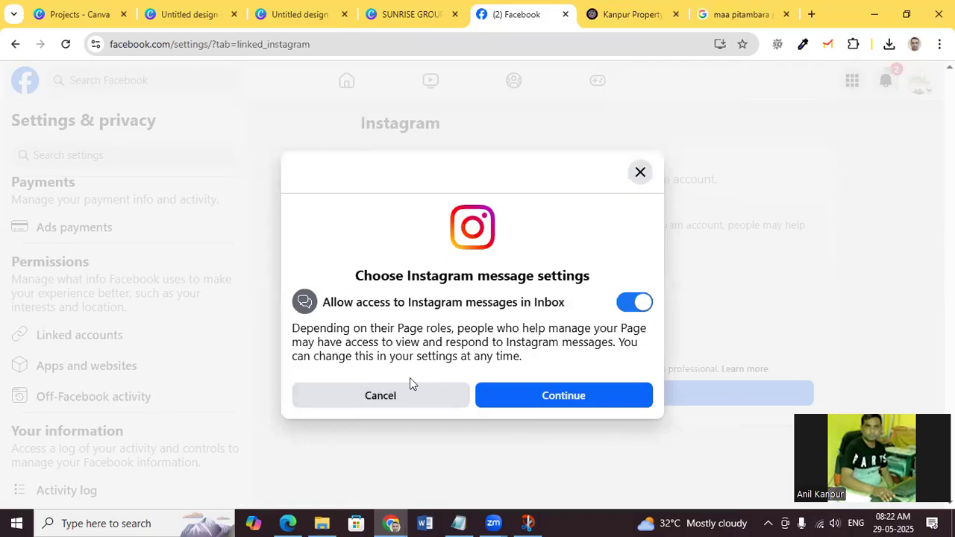
pyautogui.click(640, 173)
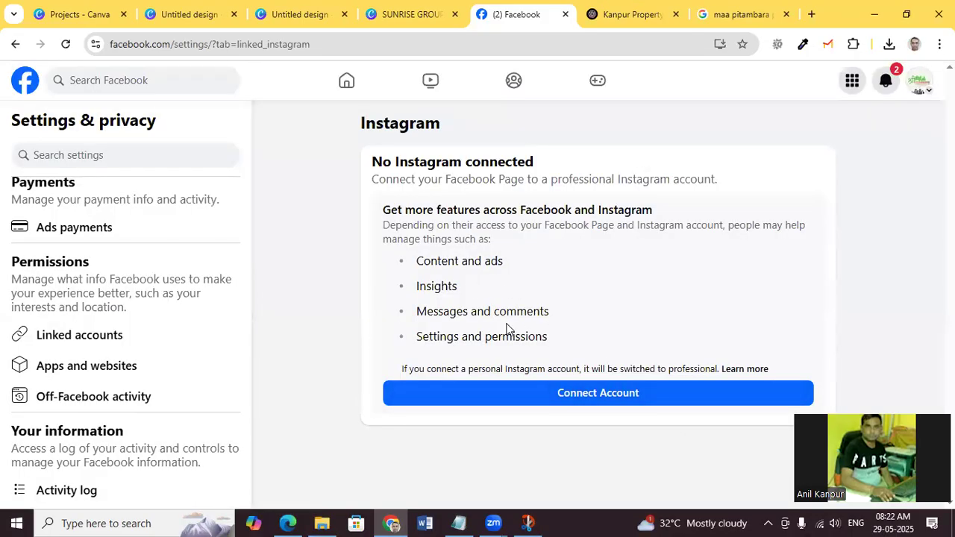
pyautogui.scroll(-1, 81, 394)
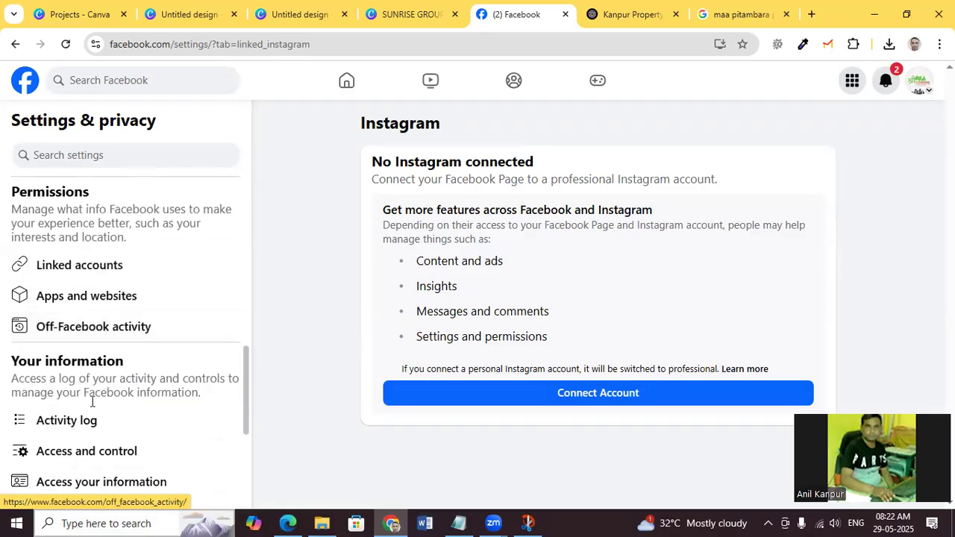
pyautogui.scroll(-2, 103, 440)
pyautogui.scroll(-2, 103, 440)
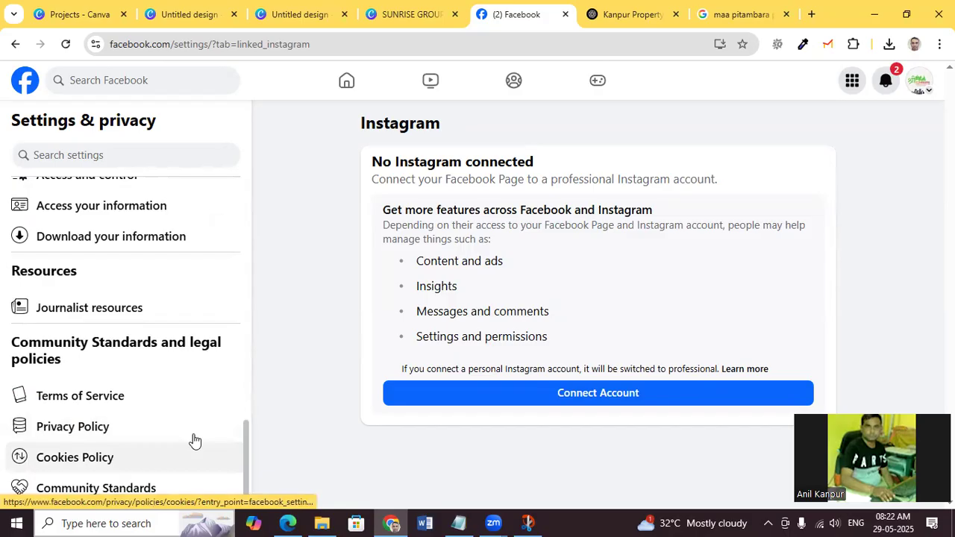
pyautogui.scroll(4, 194, 441)
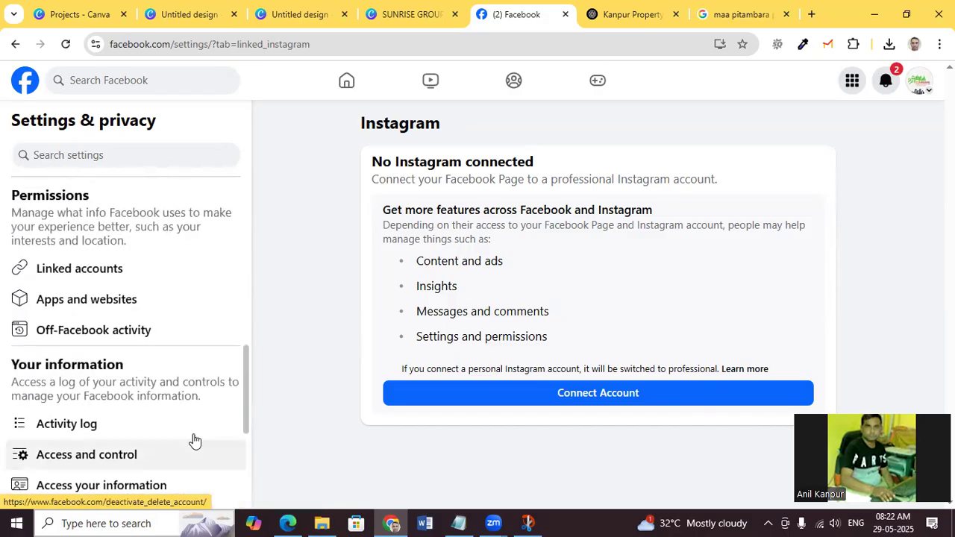
pyautogui.scroll(6, 193, 441)
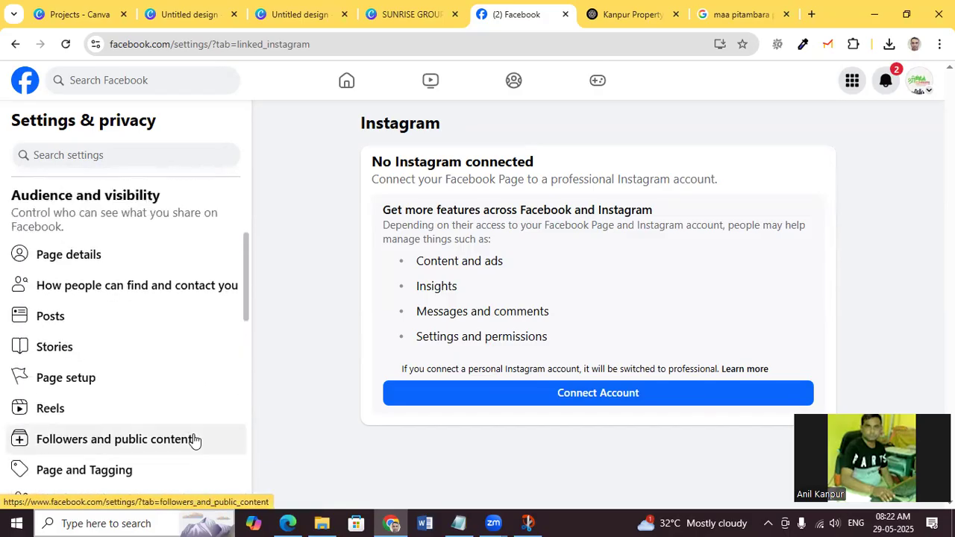
pyautogui.scroll(3, 60, 373)
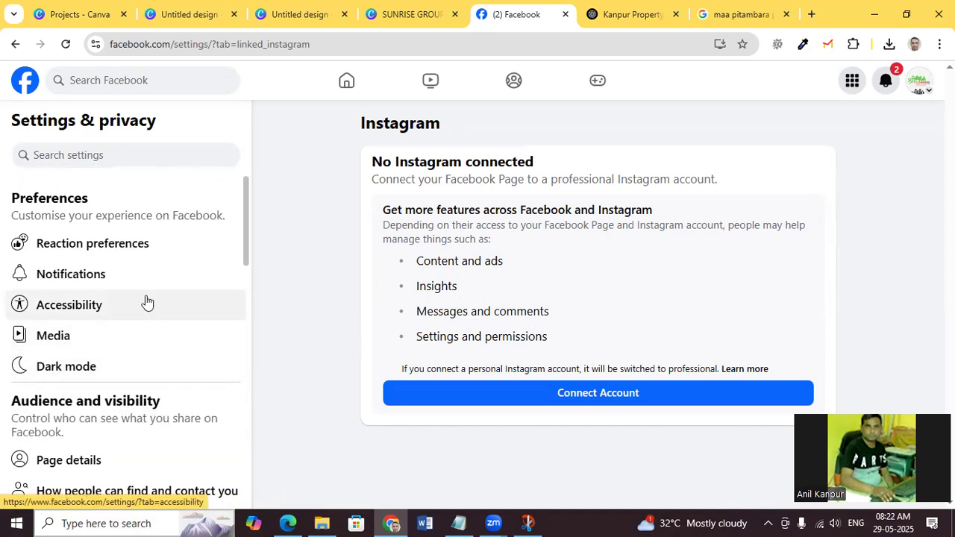
pyautogui.scroll(-2, 146, 301)
pyautogui.scroll(-3, 146, 300)
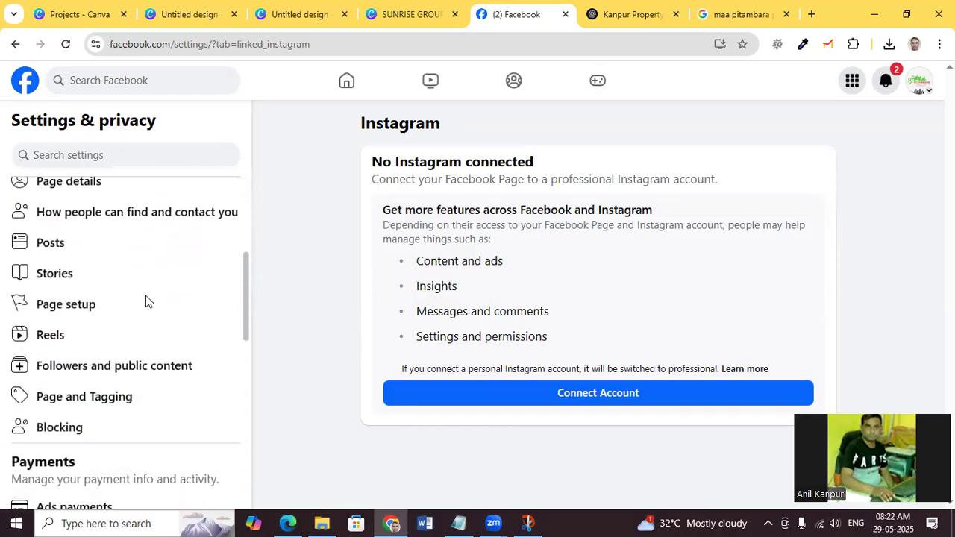
pyautogui.scroll(-1, 147, 301)
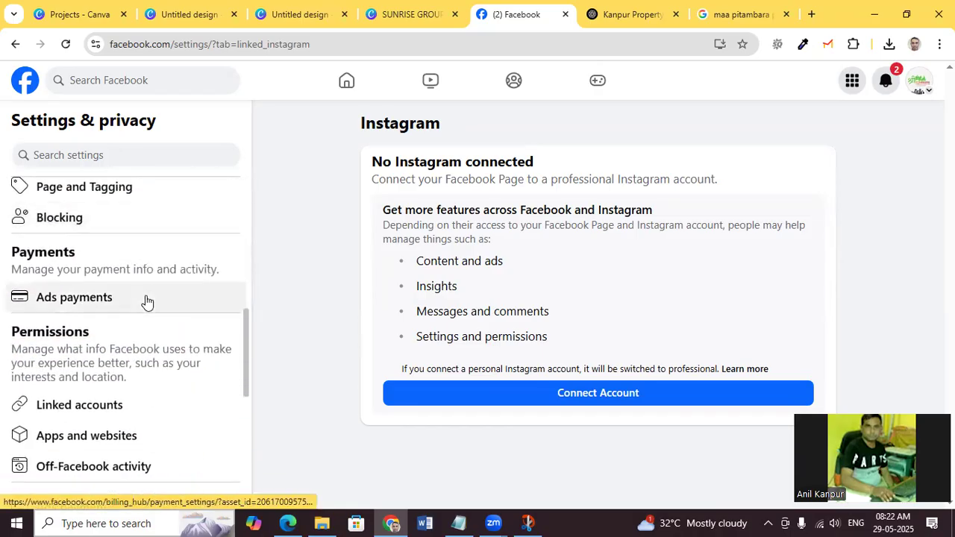
pyautogui.scroll(-1, 147, 299)
pyautogui.scroll(-4, 147, 298)
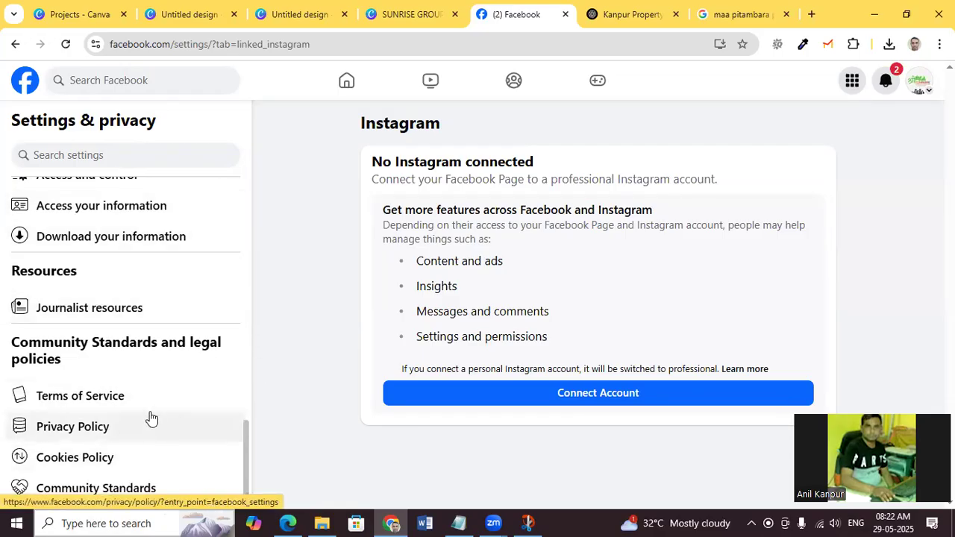
pyautogui.scroll(15, 151, 418)
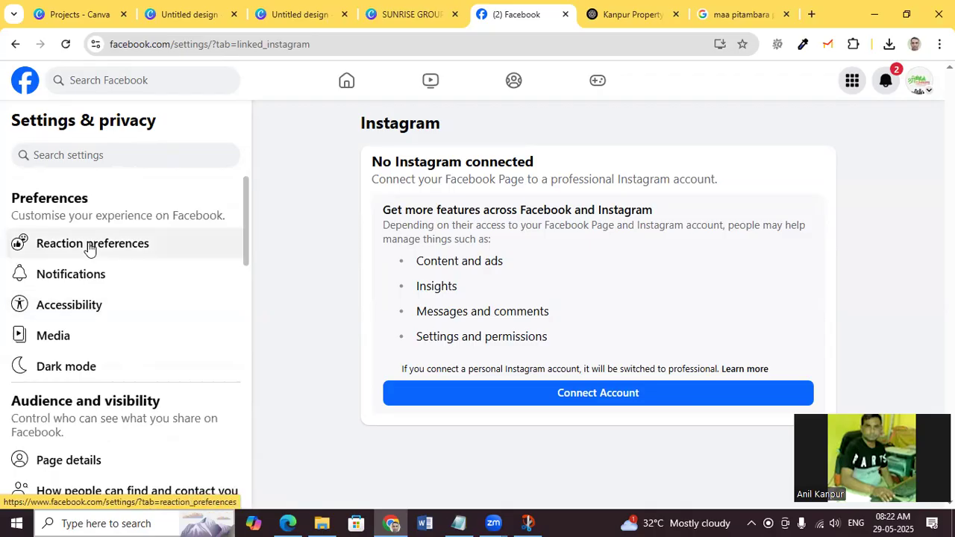
pyautogui.scroll(-2, 109, 269)
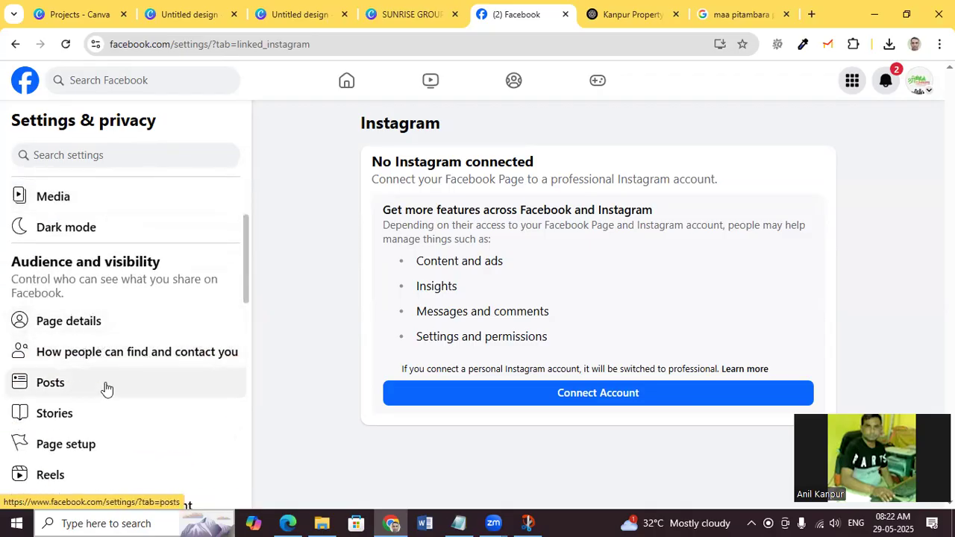
pyautogui.scroll(-1, 146, 382)
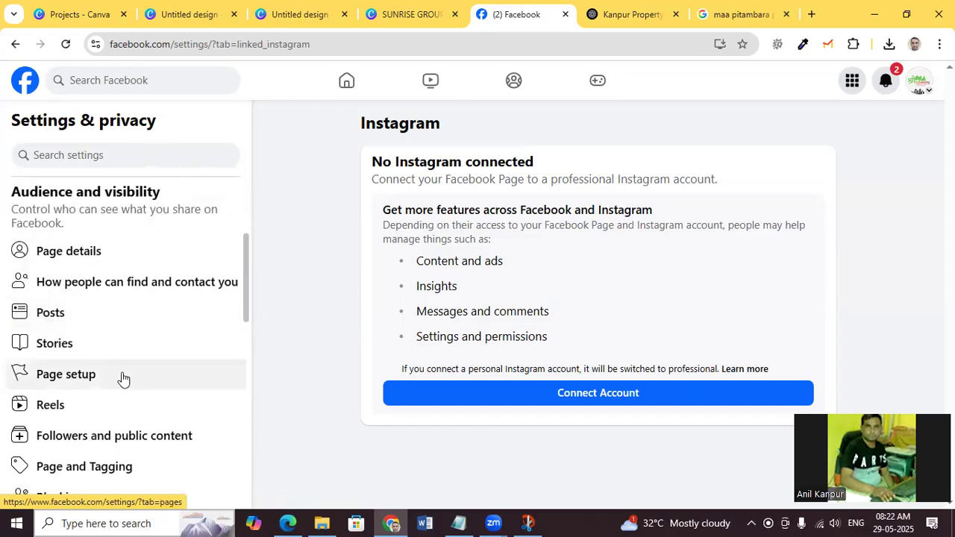
# Go to Page setup and open the Page access settings for Kanpur Best Property
pyautogui.click(122, 376)
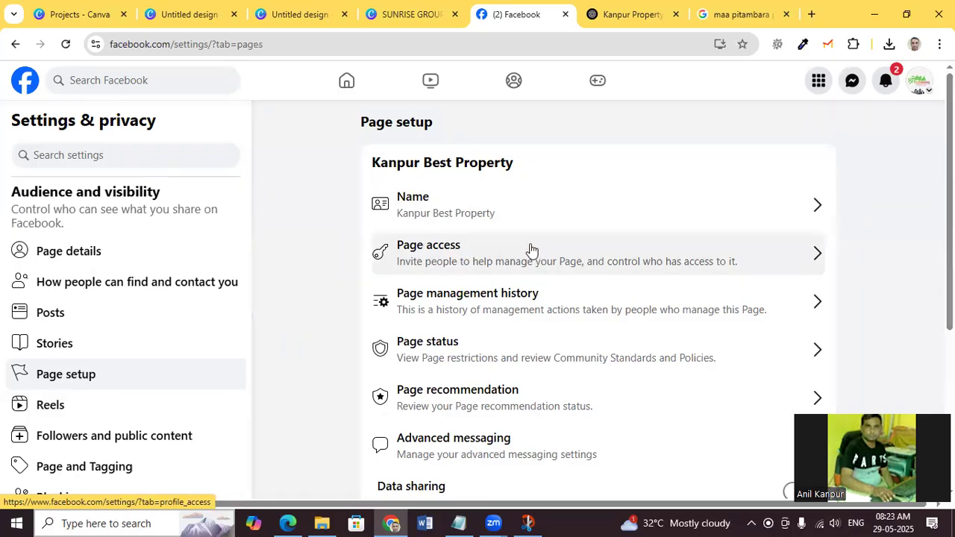
pyautogui.click(815, 258)
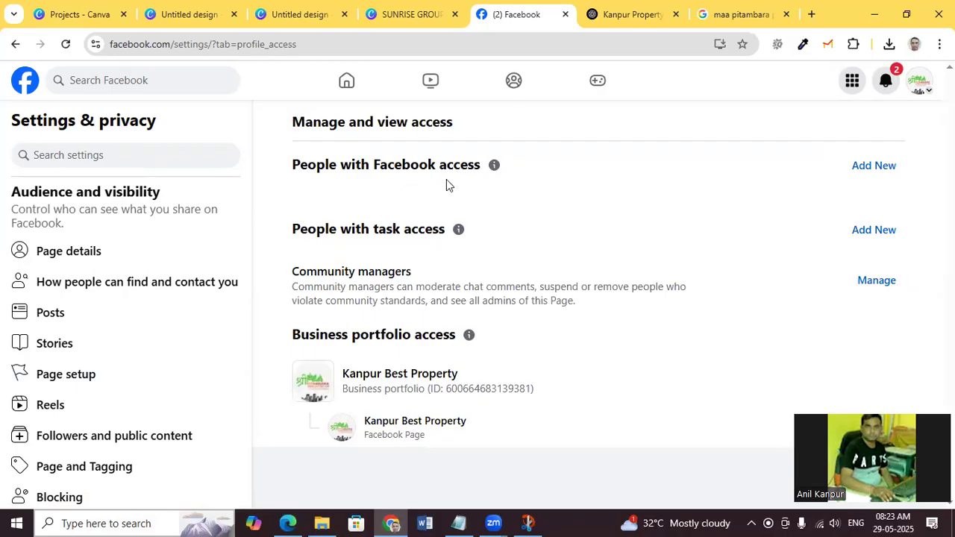
# Search for the person by name and grant them Facebook access to the Page
pyautogui.click(873, 171)
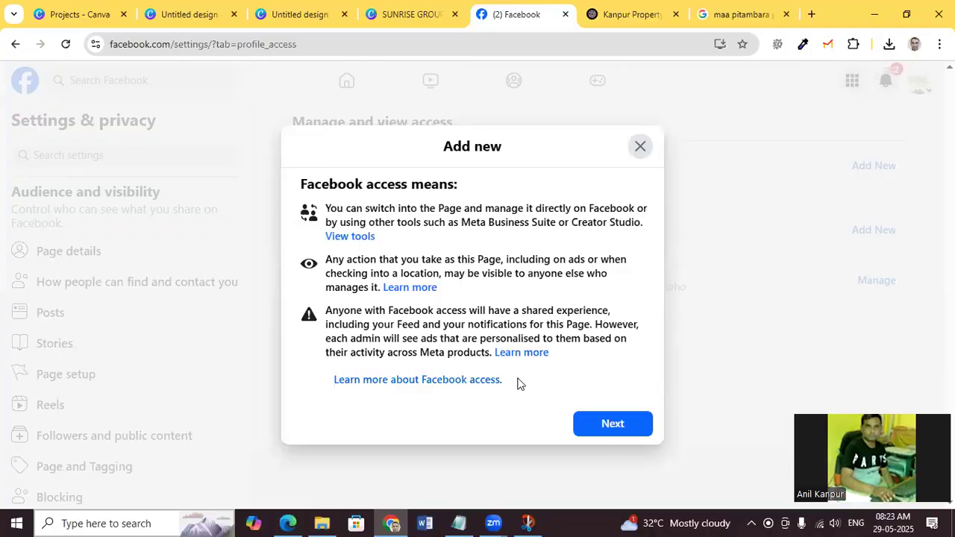
pyautogui.click(612, 423)
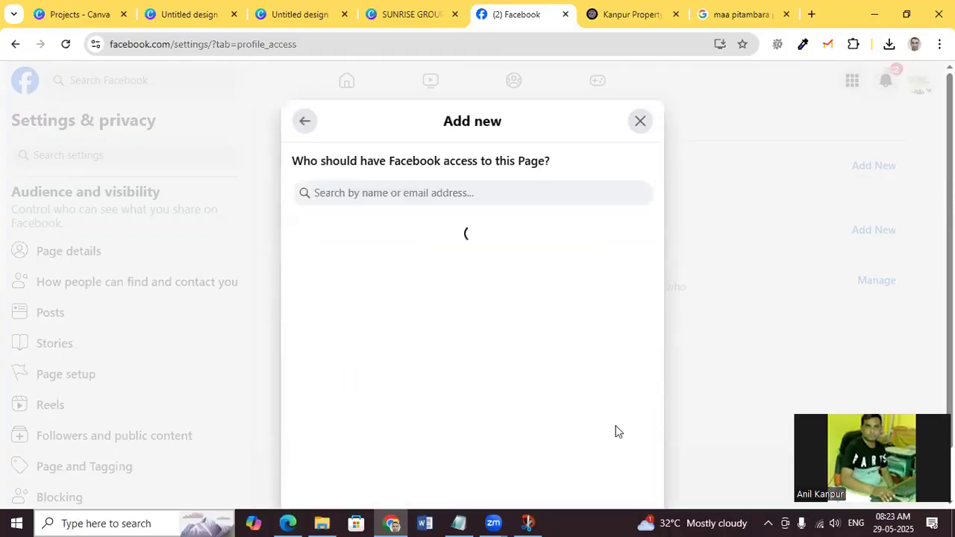
pyautogui.click(512, 197)
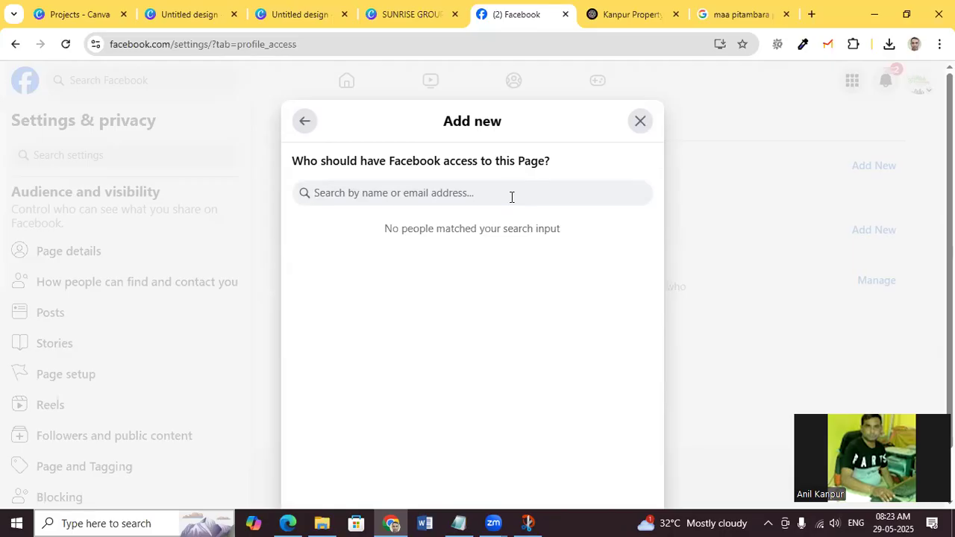
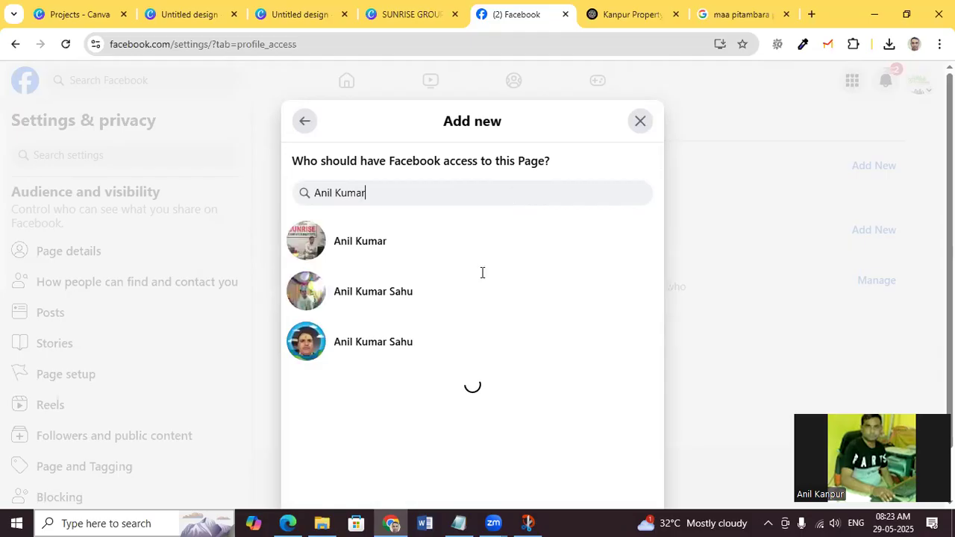
pyautogui.click(375, 241)
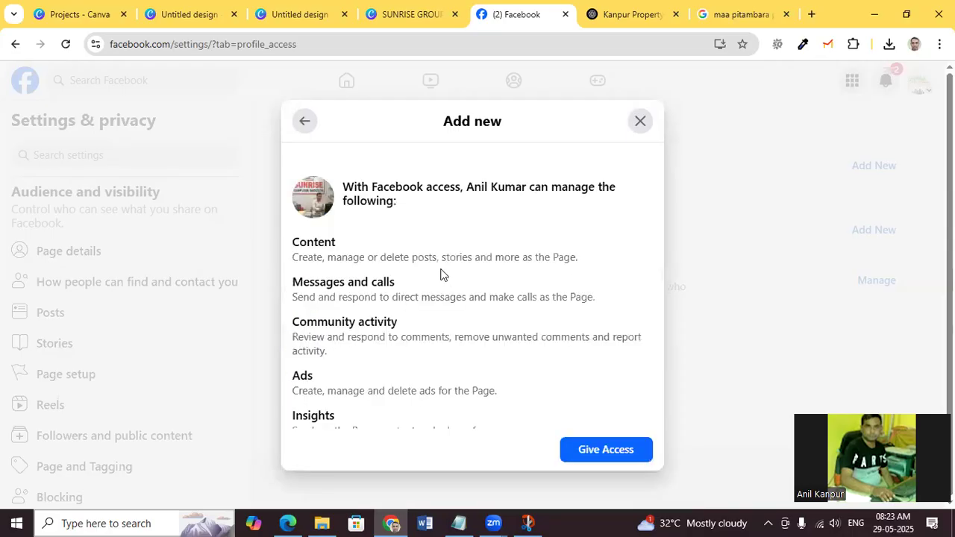
pyautogui.click(606, 448)
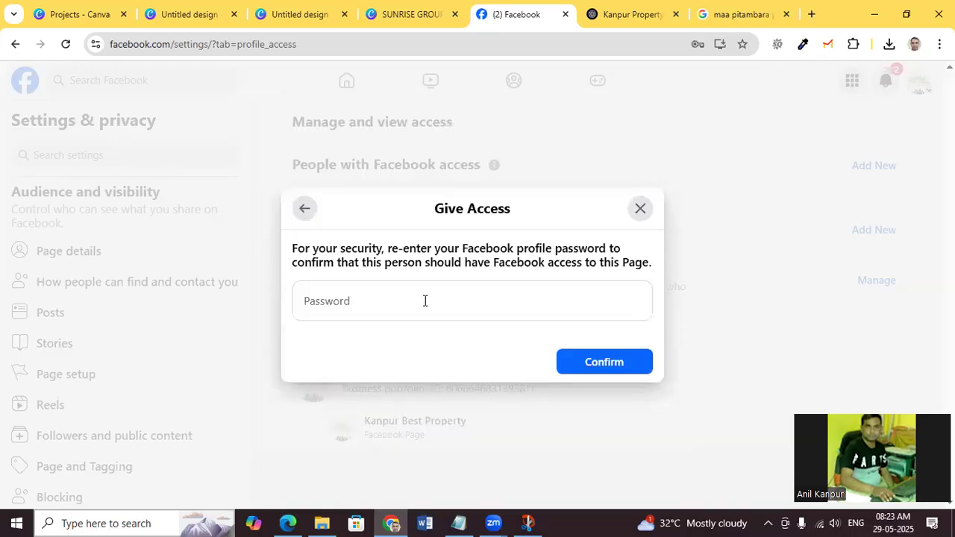
# Confirm the access with your profile password, retyping it after the first attempt is rejected
pyautogui.click(425, 301)
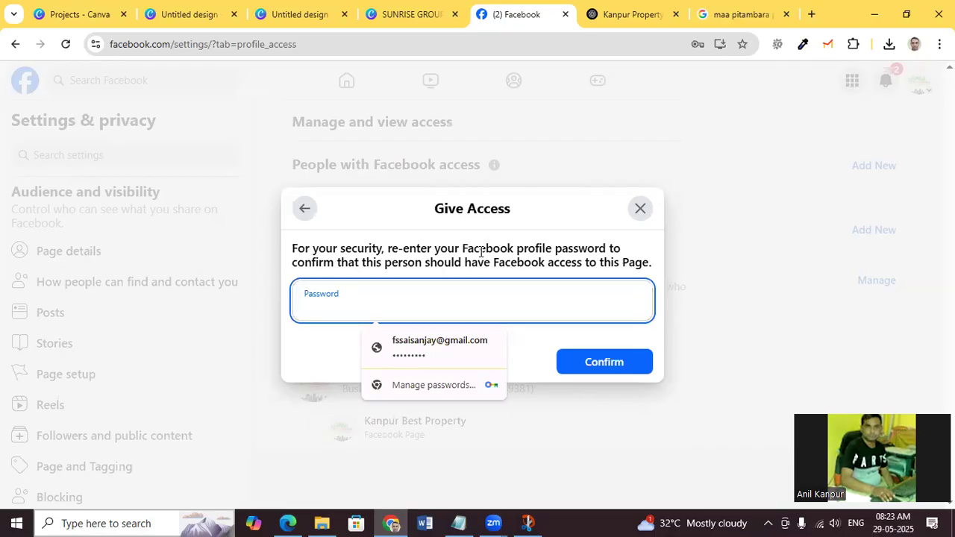
pyautogui.write('•••••••••')
pyautogui.click(601, 362)
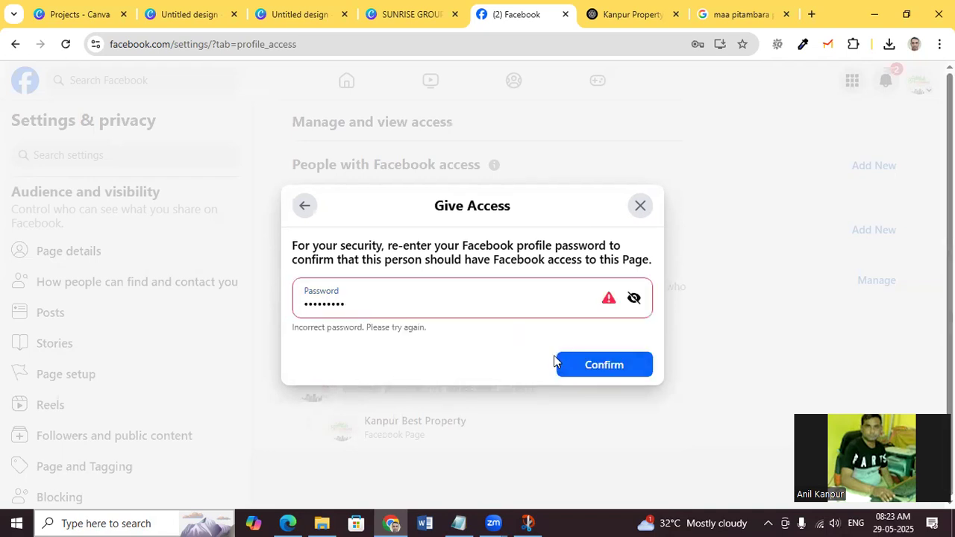
pyautogui.click(634, 299)
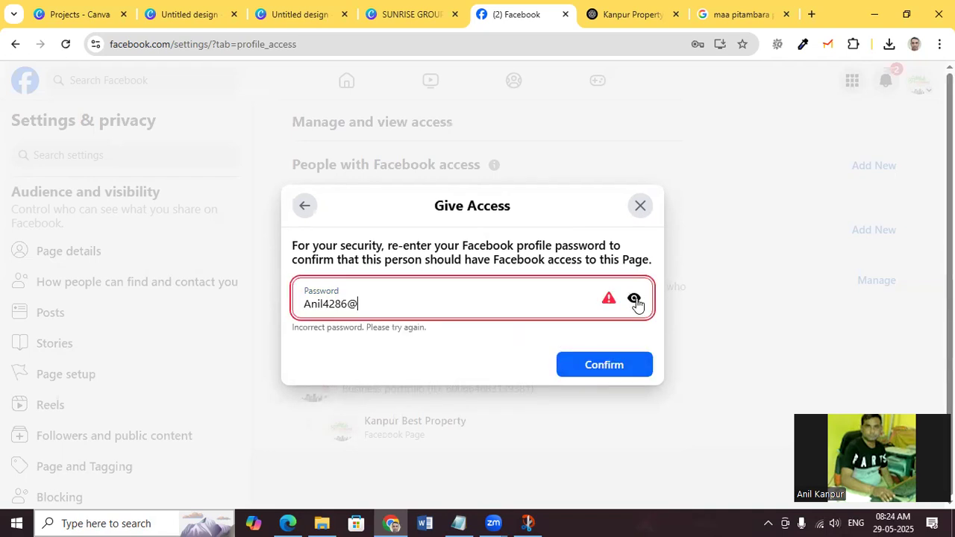
pyautogui.click(634, 299)
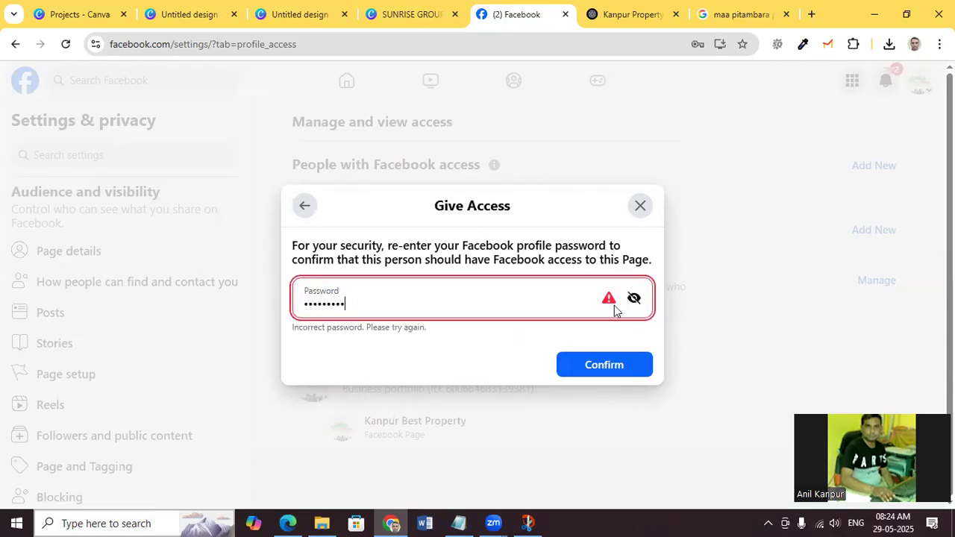
pyautogui.doubleClick(385, 303)
pyautogui.write('••••••')
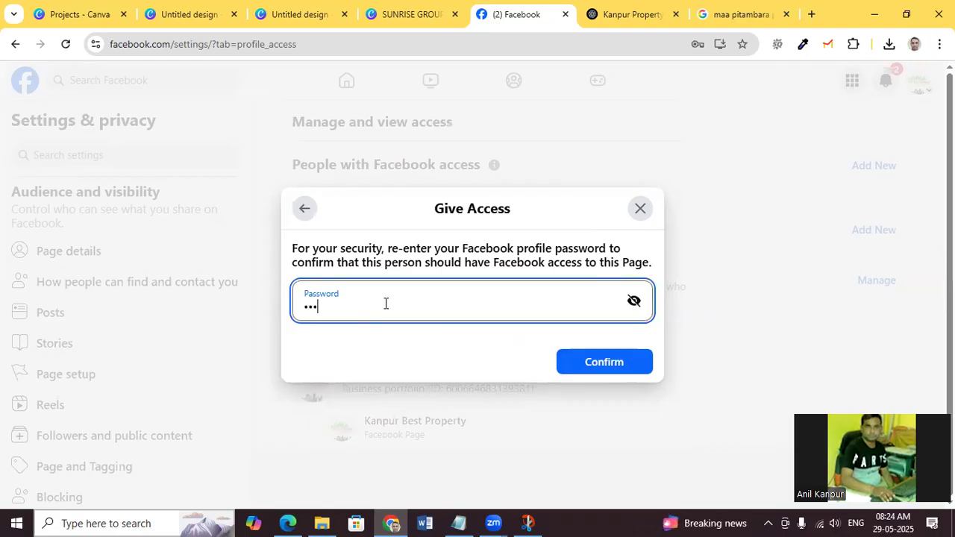
pyautogui.write('••••')
pyautogui.click(603, 361)
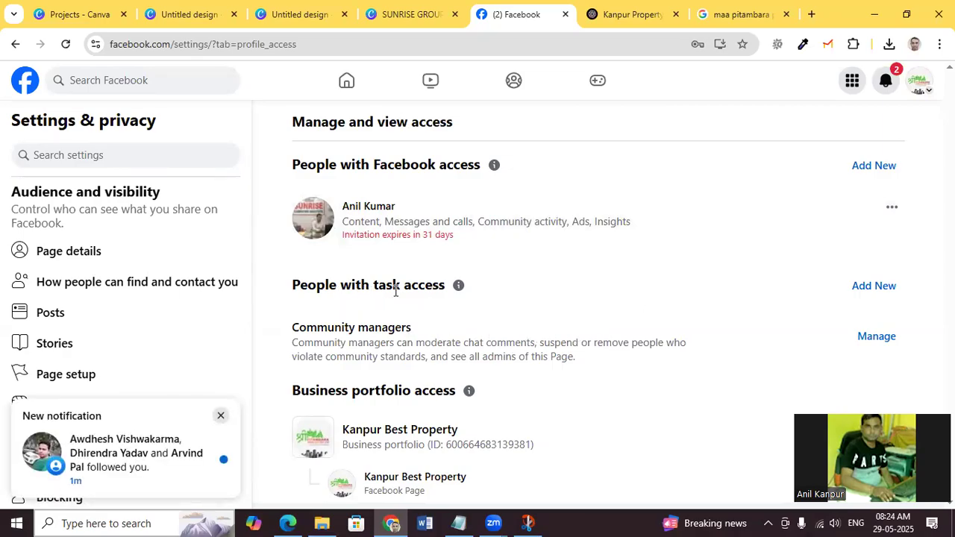
# Add a new person with task access, searching their name and picking the first result
pyautogui.click(875, 287)
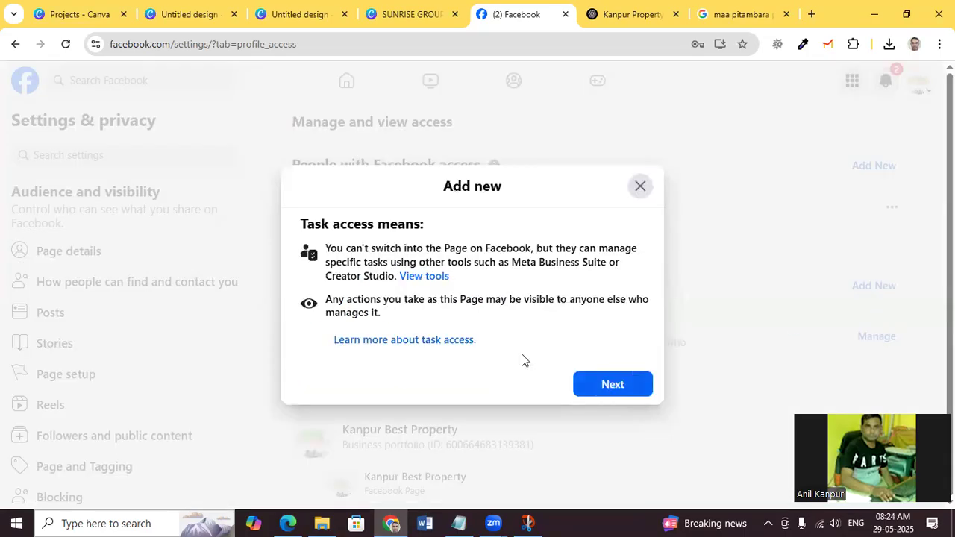
pyautogui.click(624, 383)
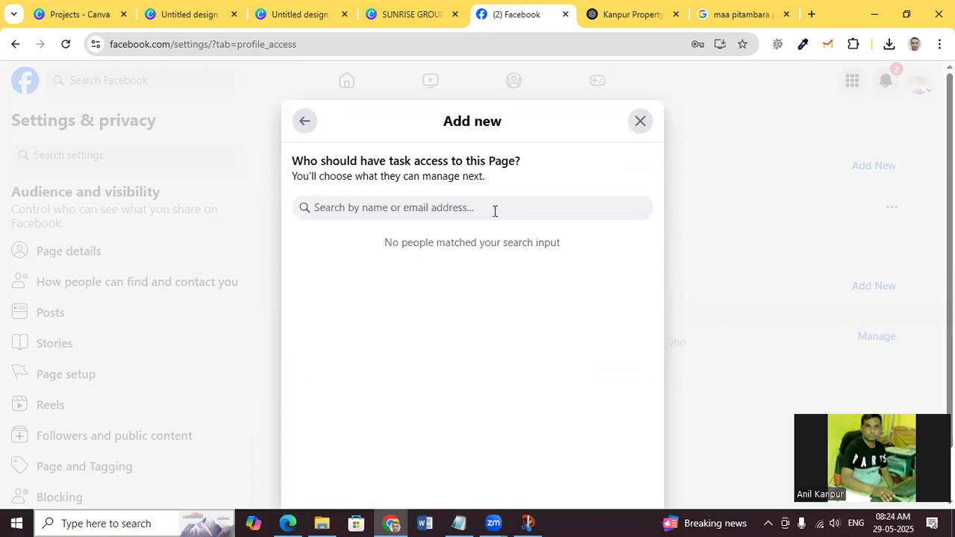
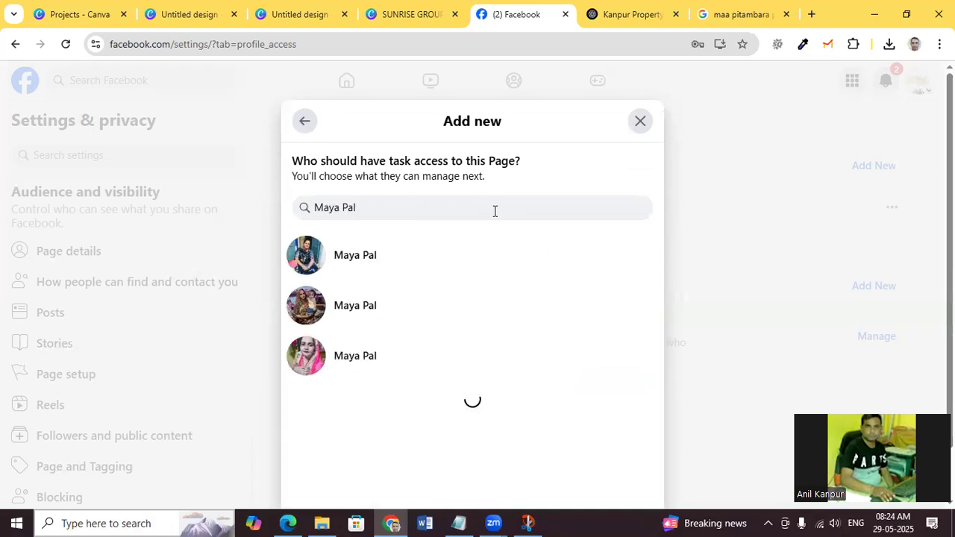
pyautogui.click(382, 256)
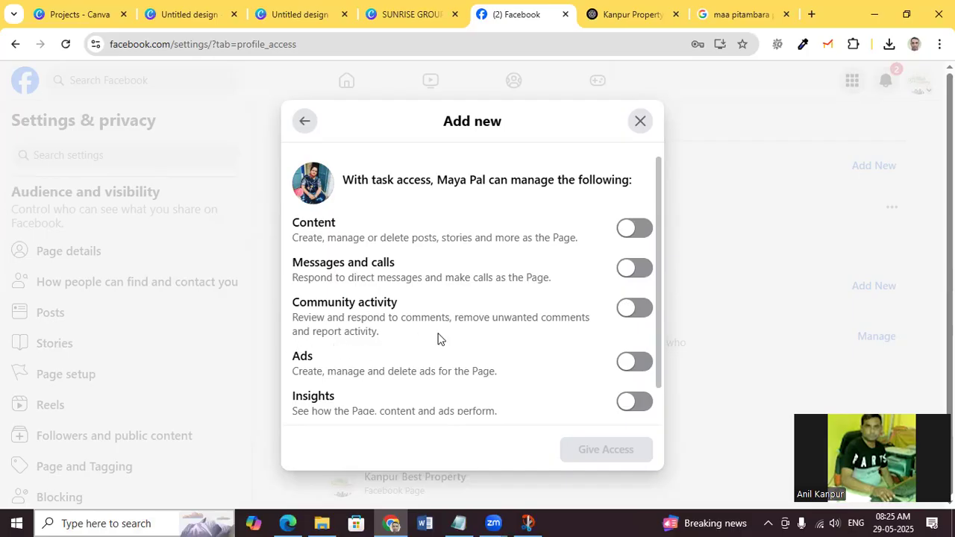
# Turn on Content, Messages and calls, Community activity, Ads and Insights permissions
pyautogui.scroll(-1, 450, 333)
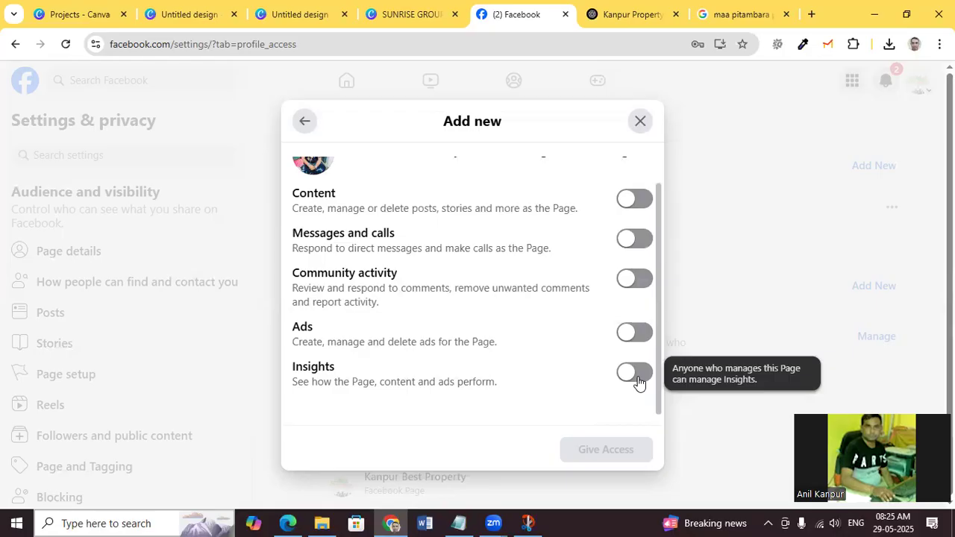
pyautogui.click(635, 200)
pyautogui.click(637, 240)
pyautogui.click(638, 281)
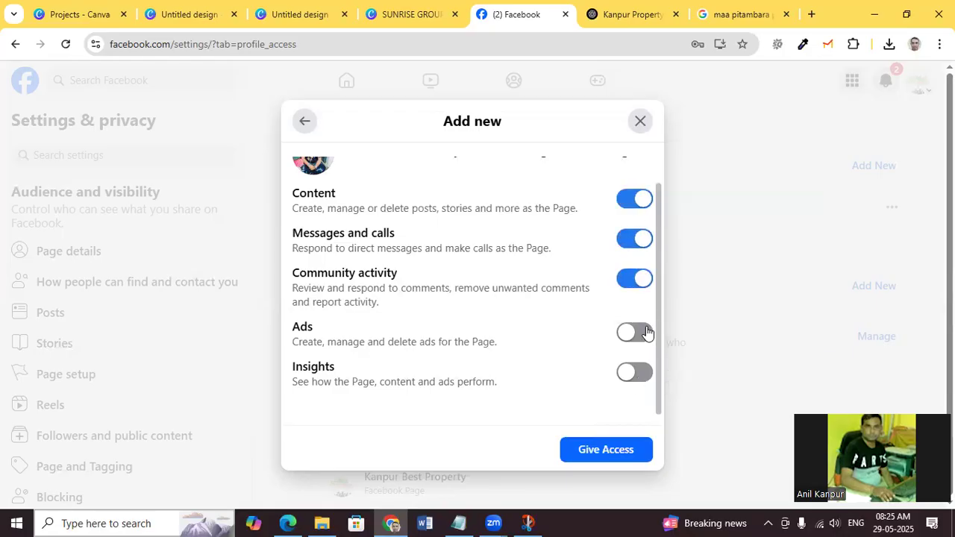
pyautogui.click(640, 334)
pyautogui.click(640, 373)
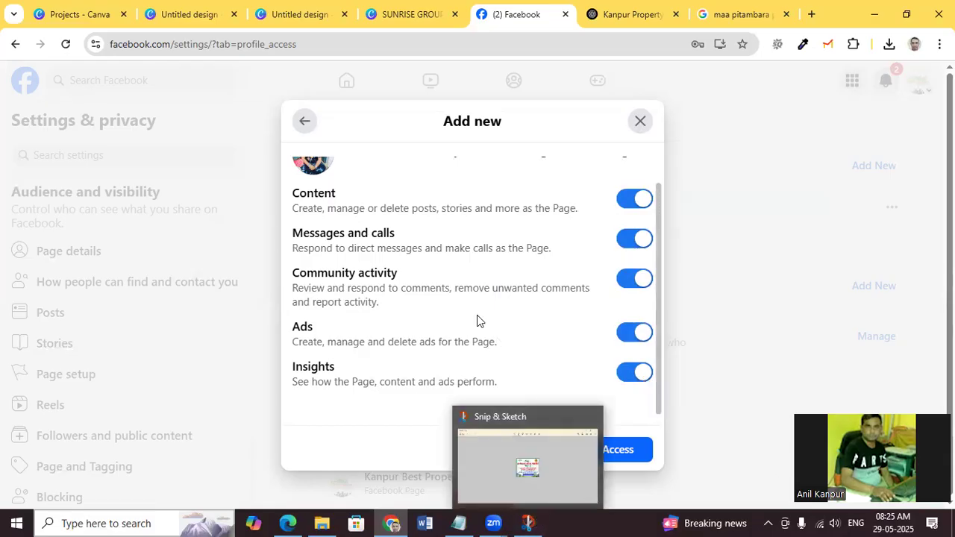
pyautogui.scroll(2, 435, 368)
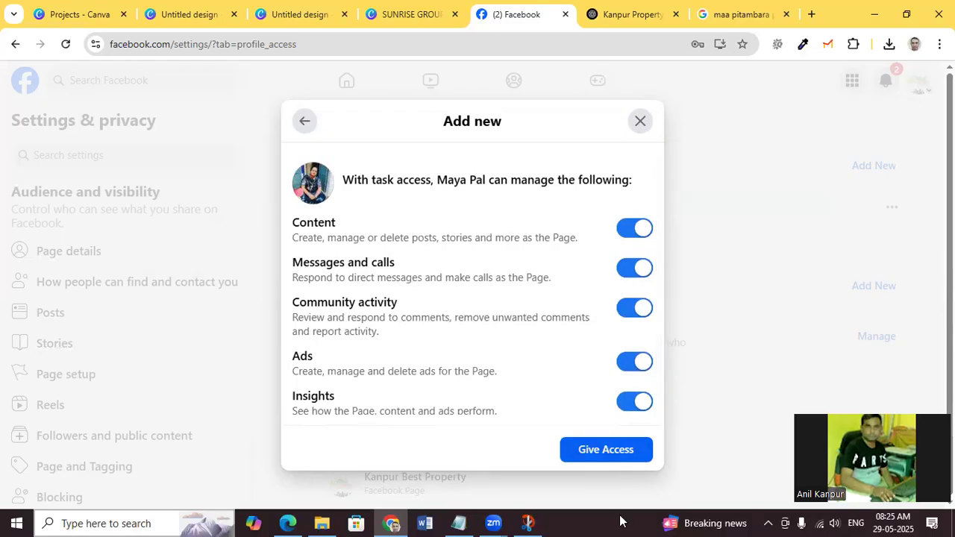
# Give task access, confirm with your password after a retry, and dismiss the password warning
pyautogui.click(606, 449)
pyautogui.click(397, 304)
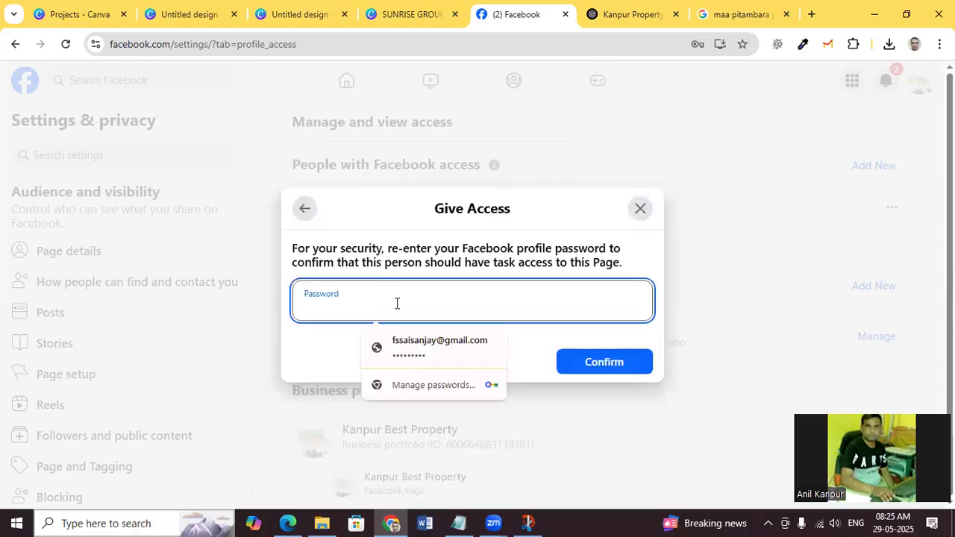
pyautogui.write('••••')
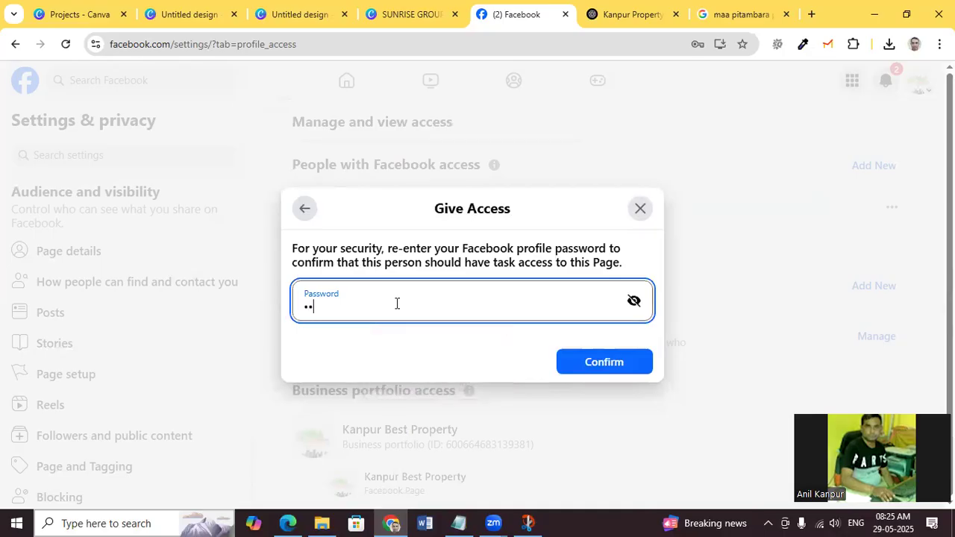
pyautogui.write('••••')
pyautogui.click(629, 361)
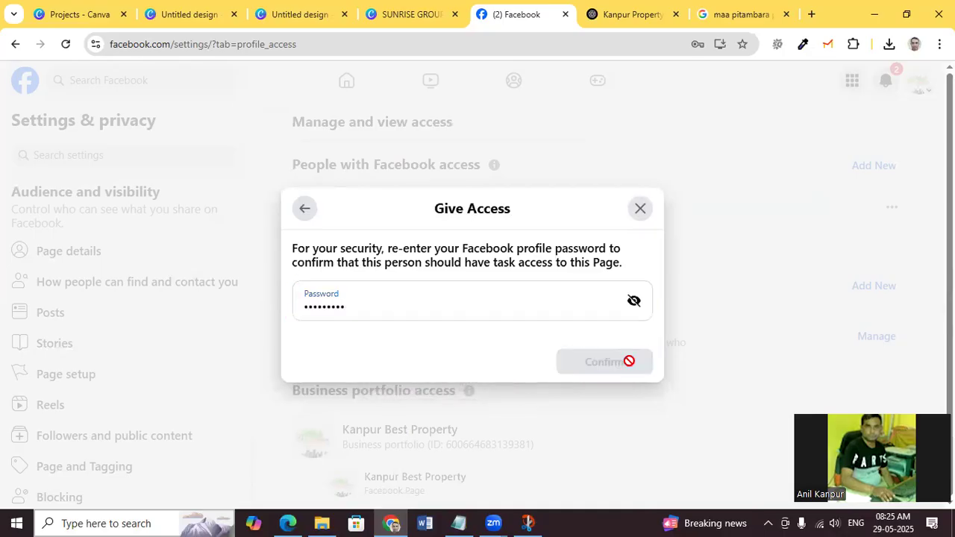
pyautogui.click(407, 310)
pyautogui.hotkey('ctrl', 'a')
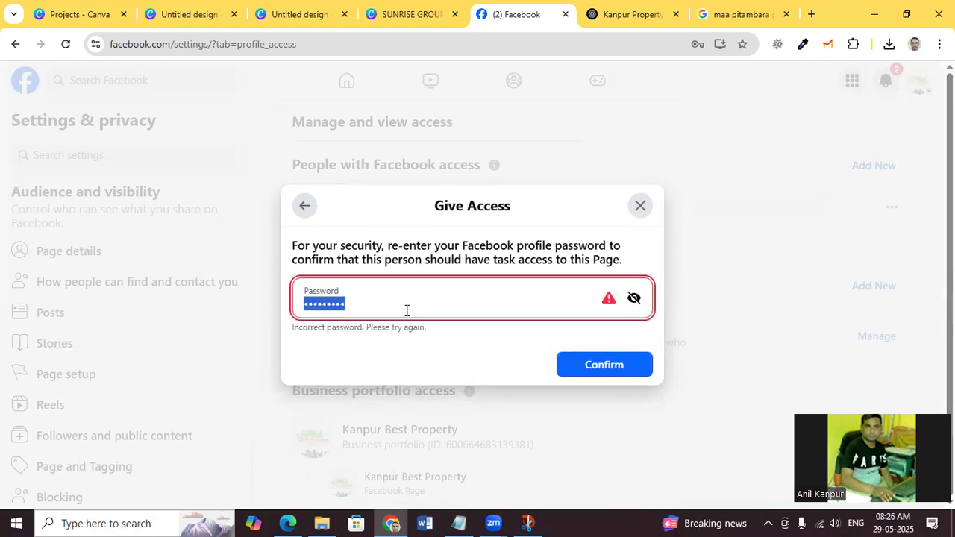
pyautogui.write('•••••••••••')
pyautogui.click(633, 362)
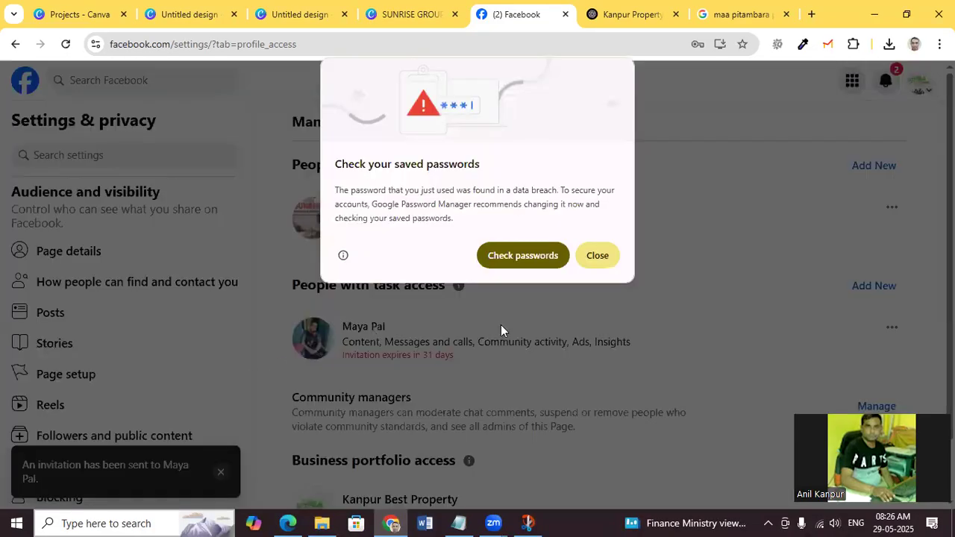
pyautogui.click(597, 255)
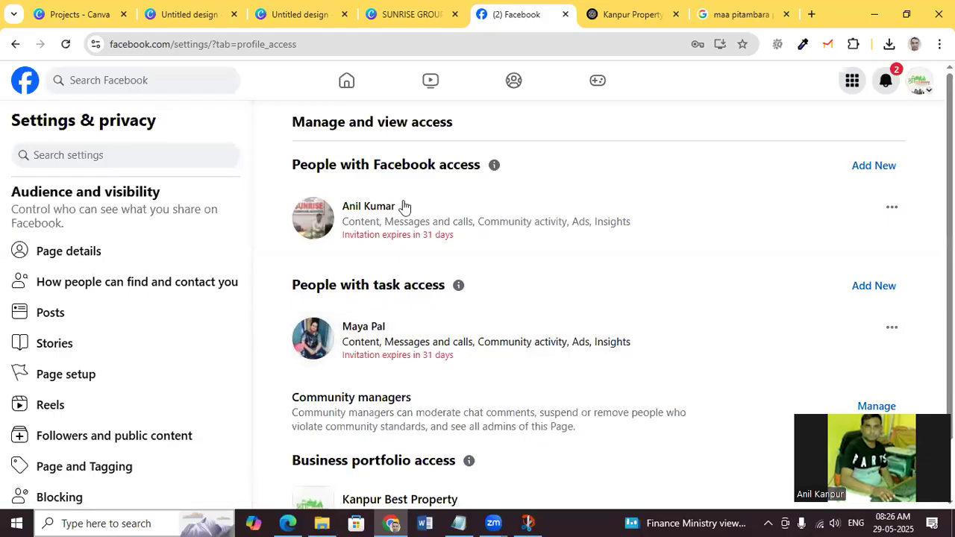
# Scroll down and choose Manage next to Community managers to open the Moderation page
pyautogui.scroll(-1, 553, 311)
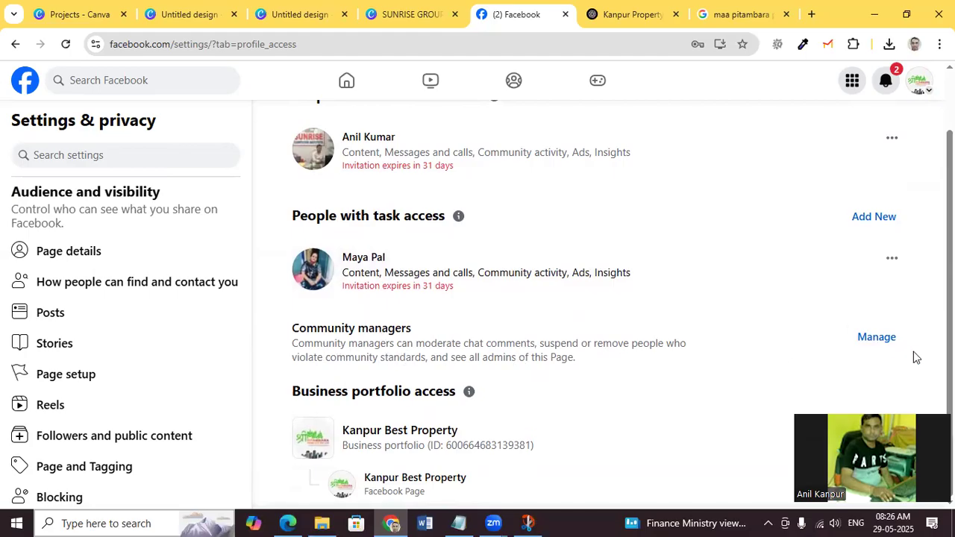
pyautogui.click(876, 336)
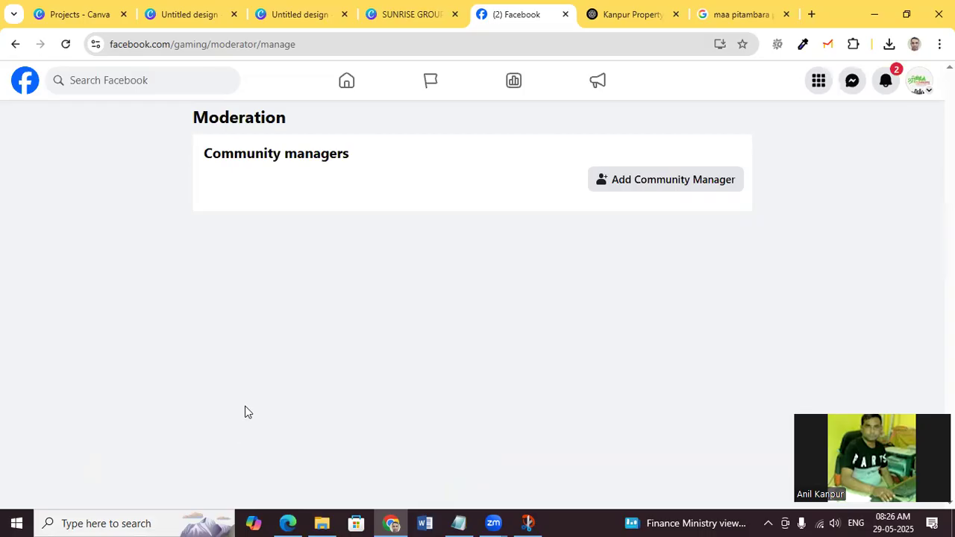
# Preview the Add Community Manager invitation, dismiss it unsent, and go back to the Page's access settings
pyautogui.click(685, 190)
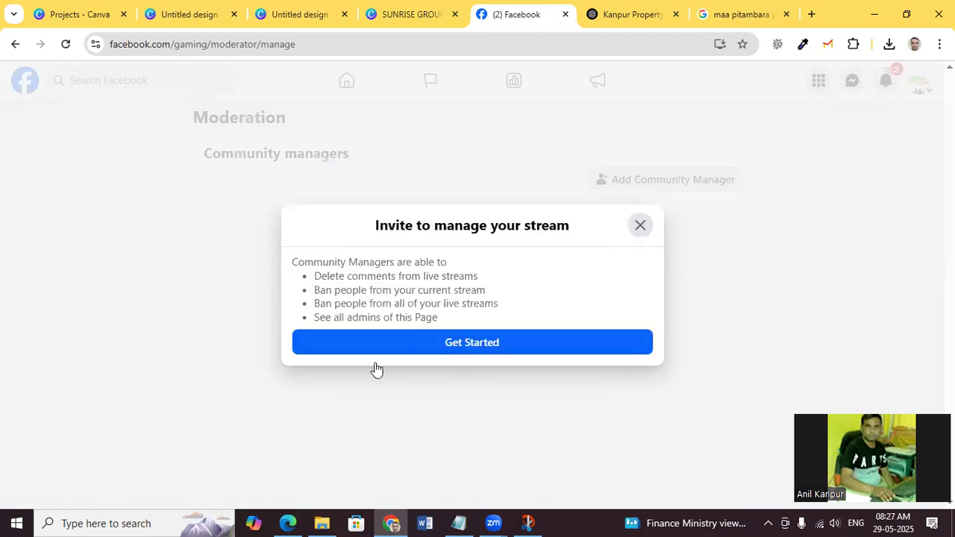
pyautogui.click(482, 348)
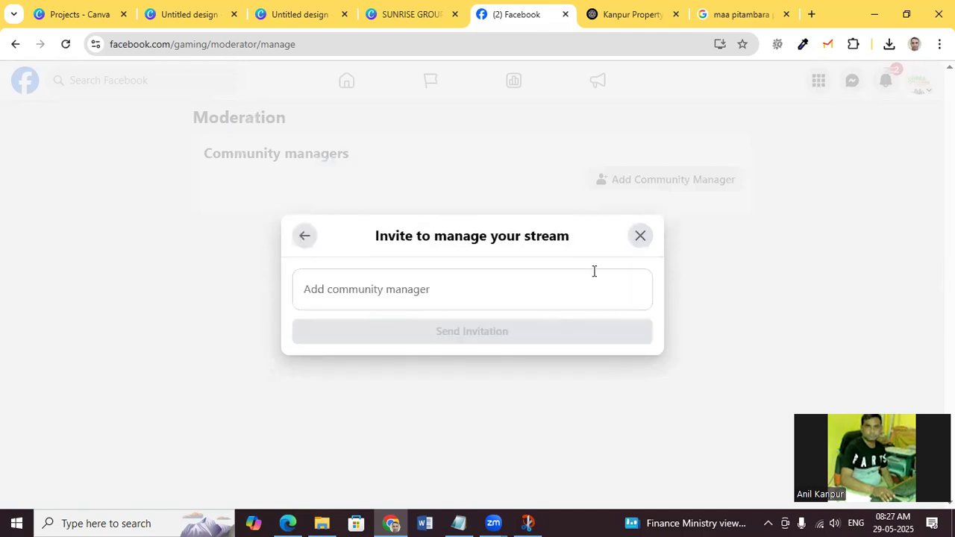
pyautogui.click(635, 240)
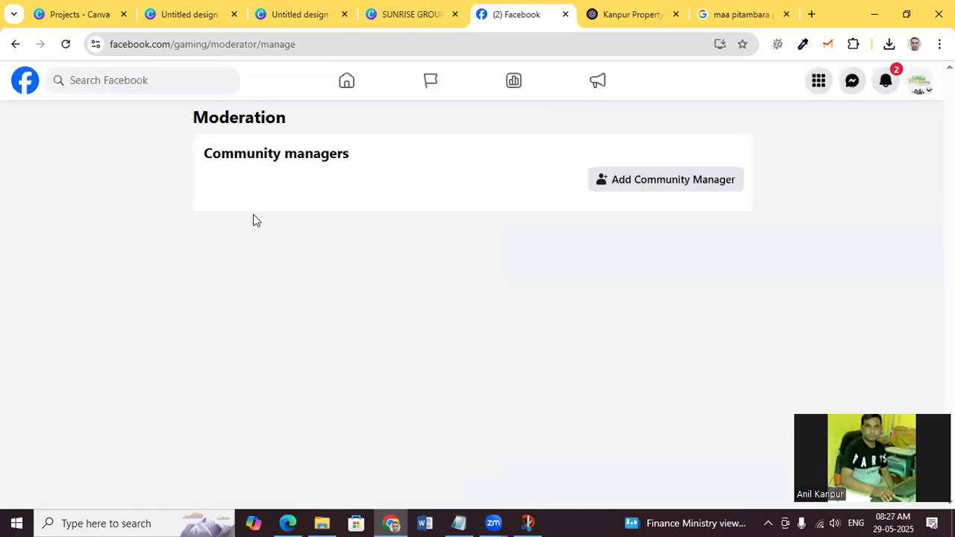
pyautogui.click(14, 46)
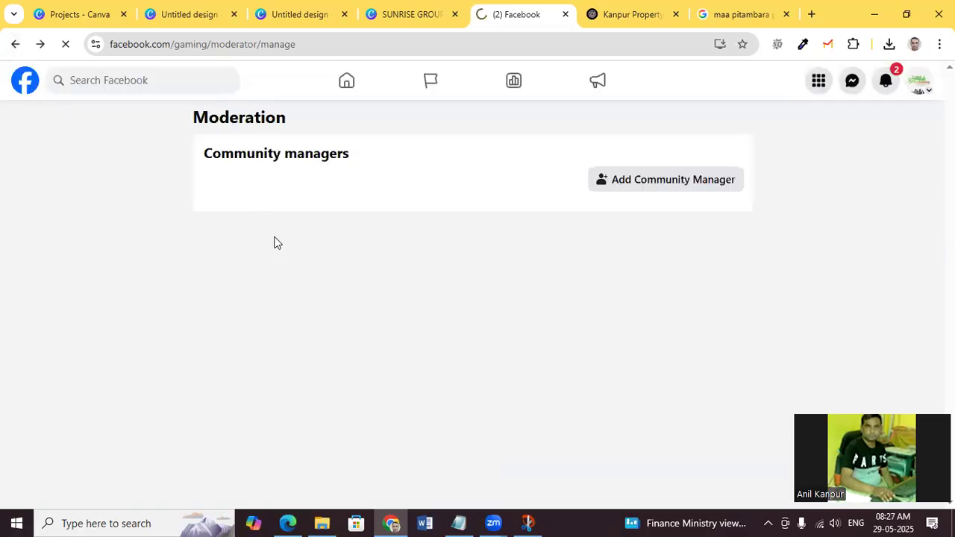
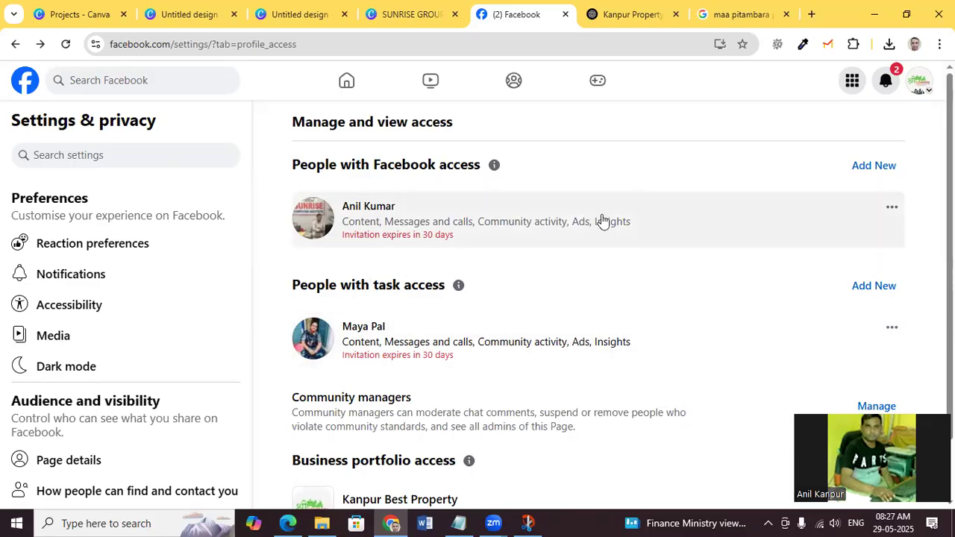
# Check the new notifications in the full list, then return to the Page access settings
pyautogui.scroll(-1, 602, 268)
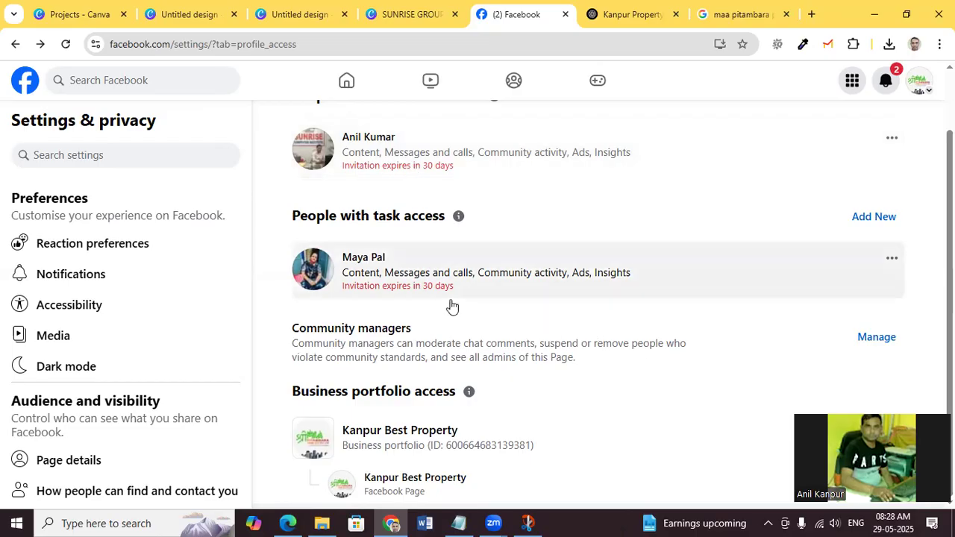
pyautogui.scroll(1, 447, 306)
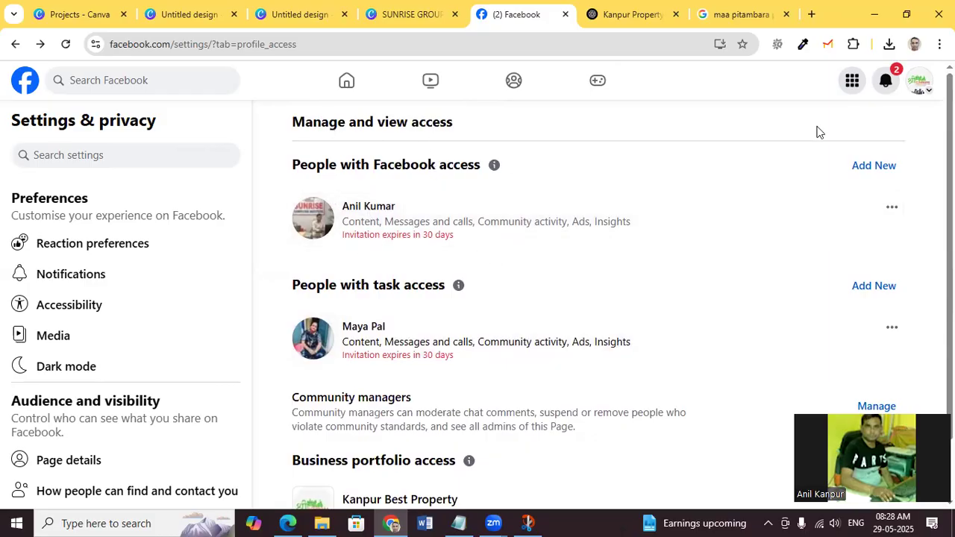
pyautogui.click(887, 88)
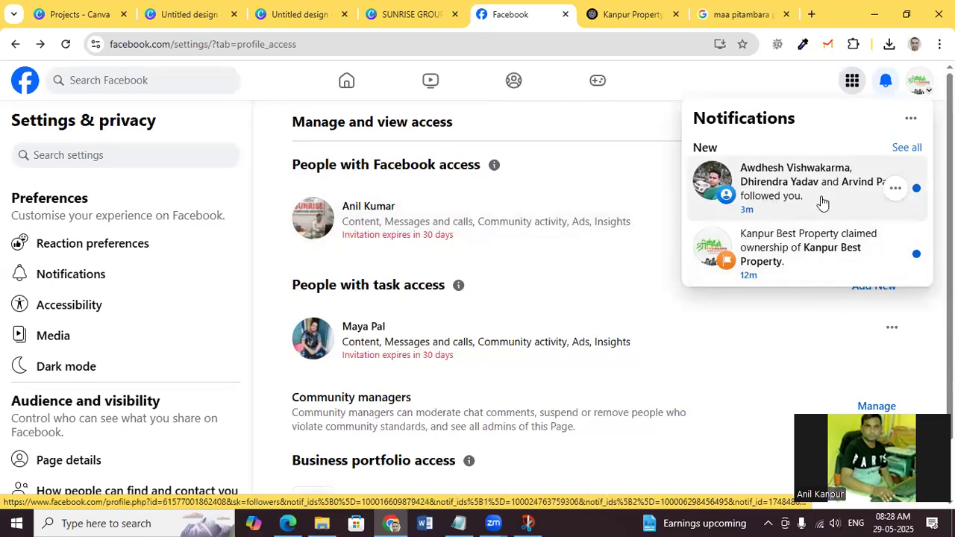
pyautogui.click(914, 148)
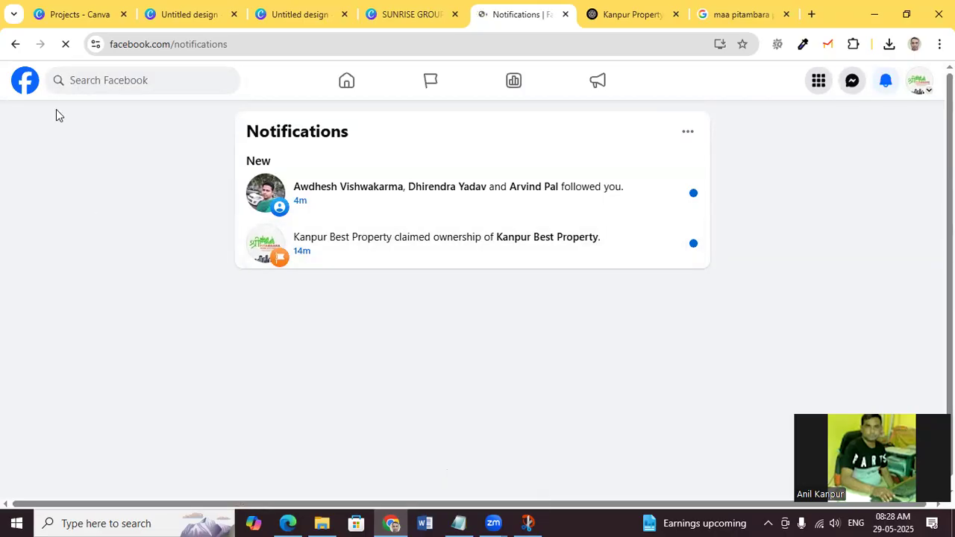
pyautogui.click(17, 47)
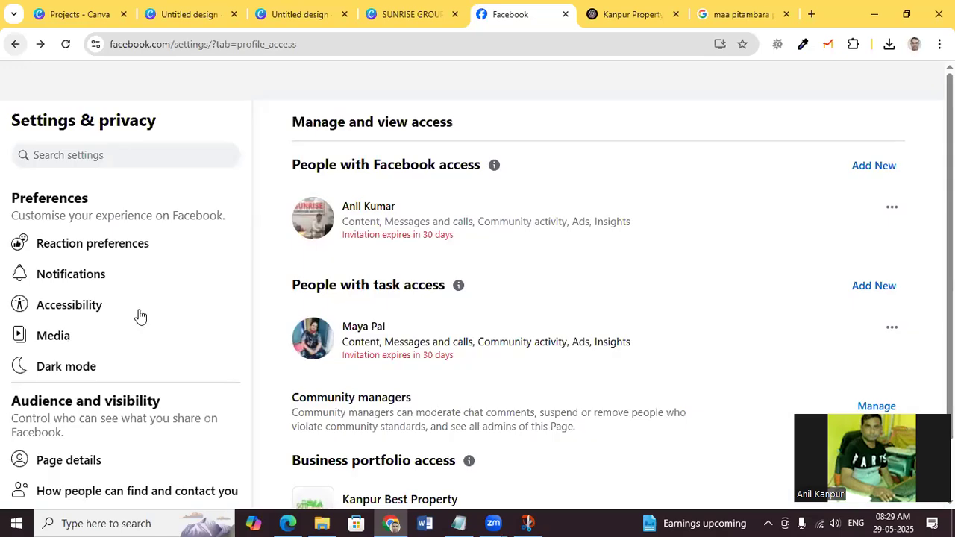
# Open Page setup under Audience and visibility and review its settings, with Data sharing off
pyautogui.scroll(-1, 140, 317)
pyautogui.scroll(-3, 141, 317)
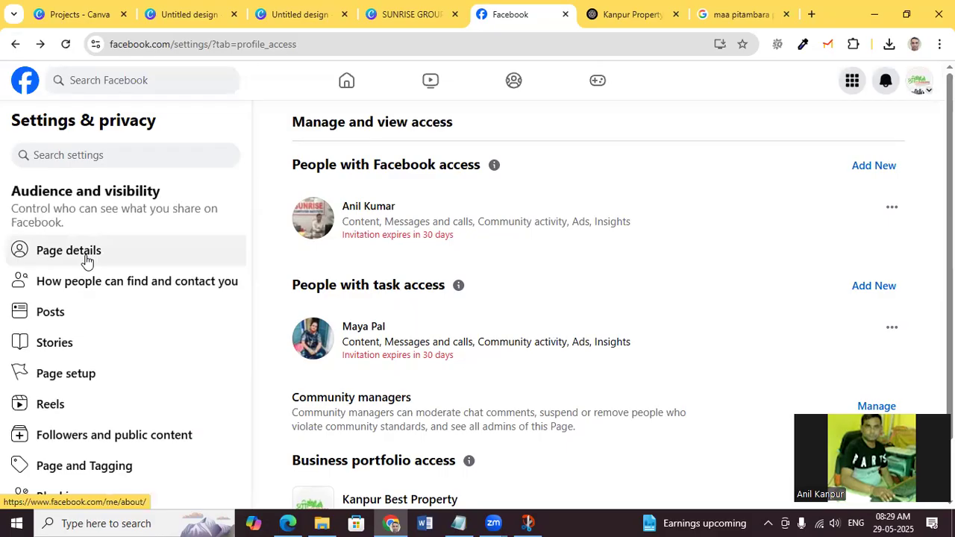
pyautogui.click(108, 381)
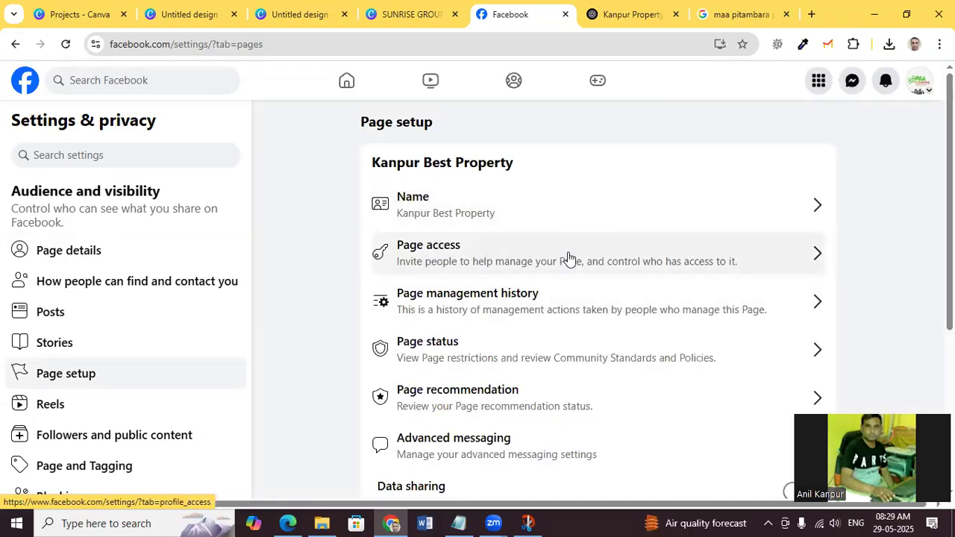
pyautogui.scroll(-2, 567, 258)
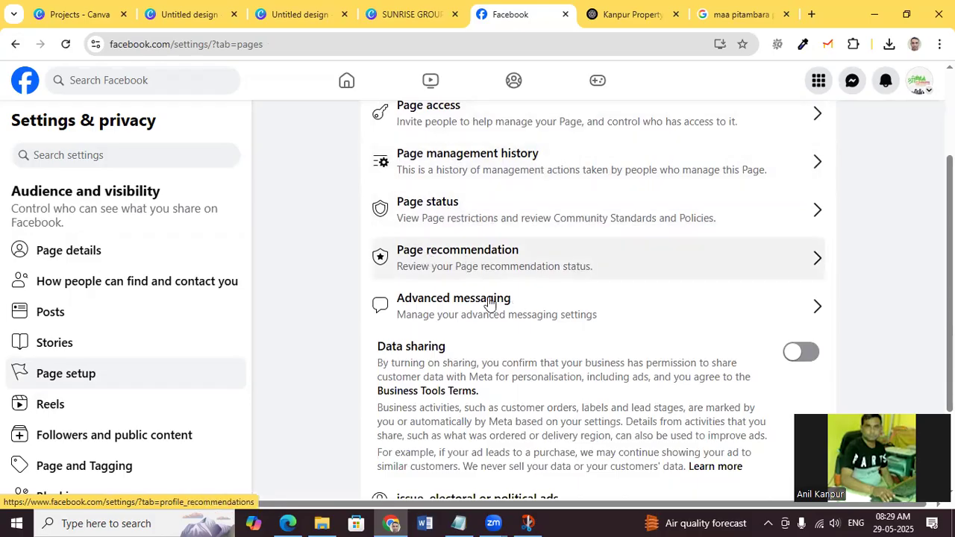
pyautogui.scroll(-1, 496, 310)
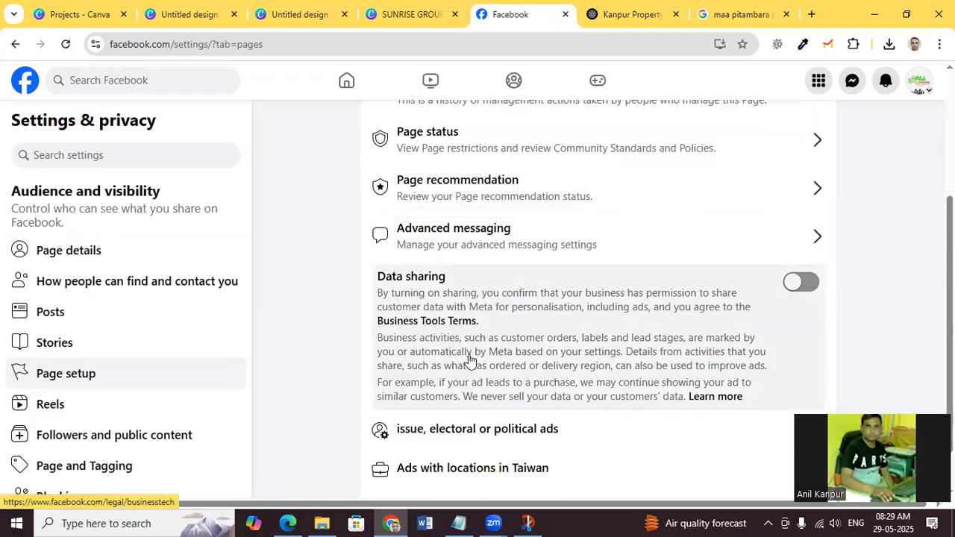
pyautogui.scroll(-1, 494, 358)
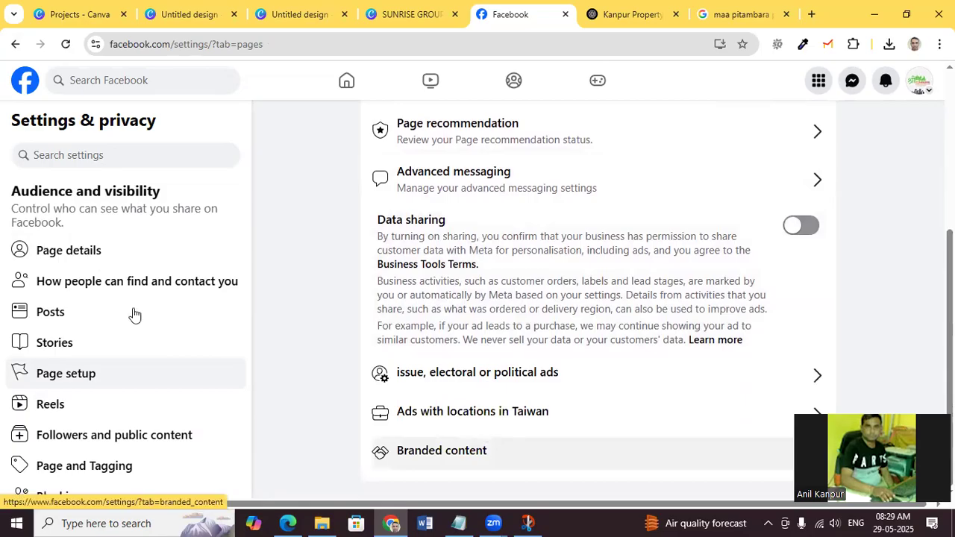
pyautogui.scroll(-2, 119, 347)
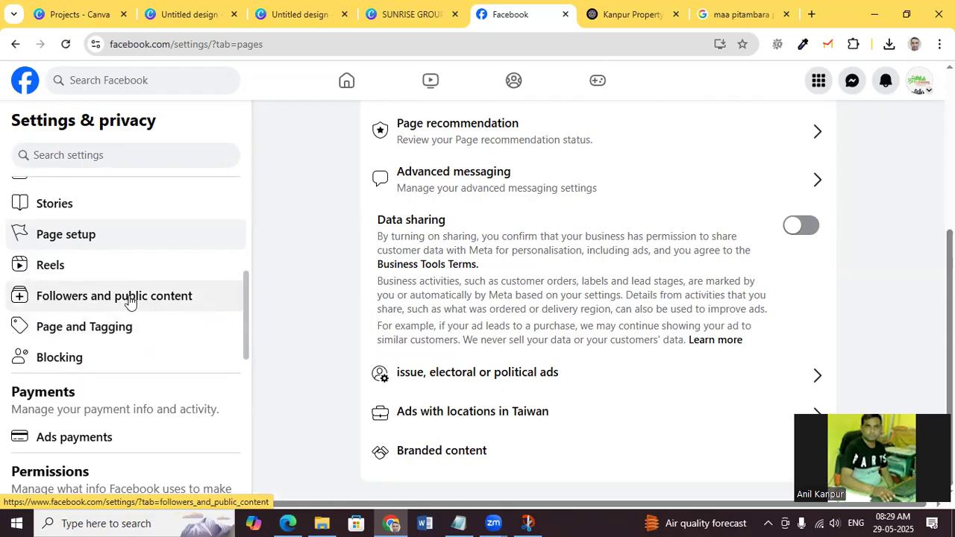
pyautogui.scroll(-4, 130, 300)
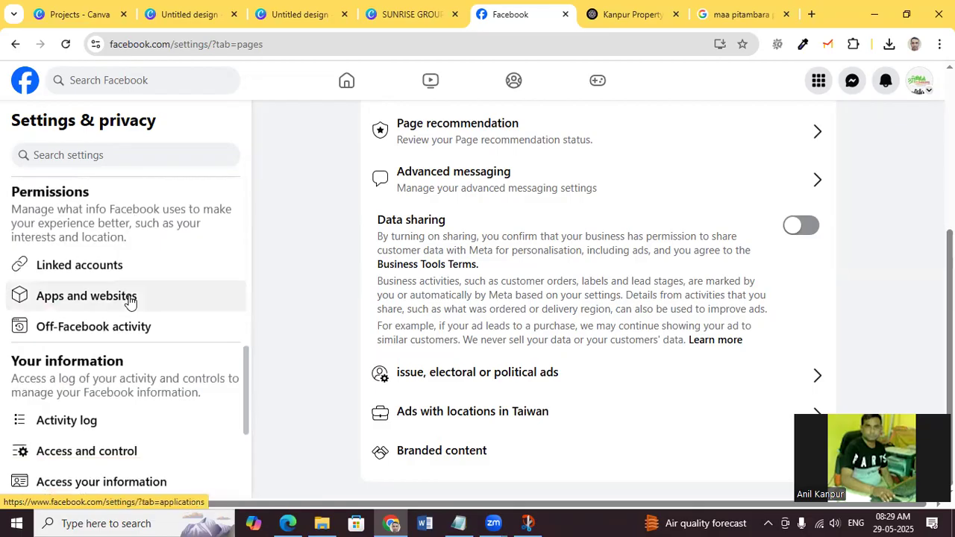
pyautogui.scroll(-2, 130, 300)
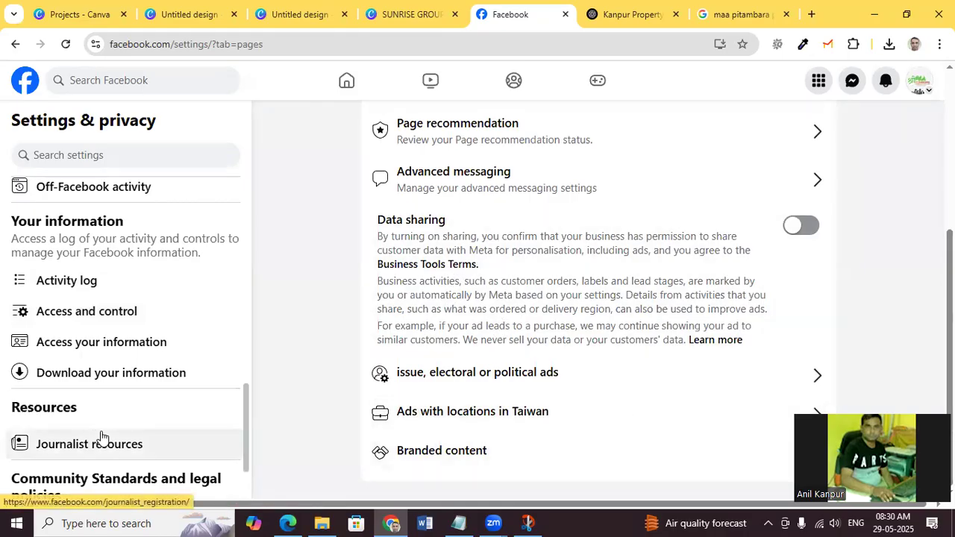
pyautogui.scroll(2, 111, 418)
pyautogui.scroll(-4, 111, 411)
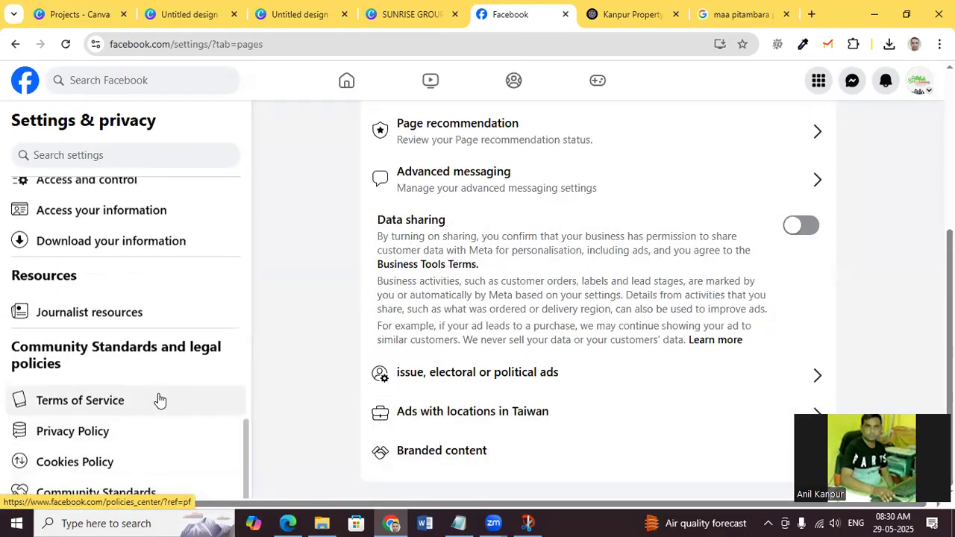
pyautogui.scroll(10, 156, 399)
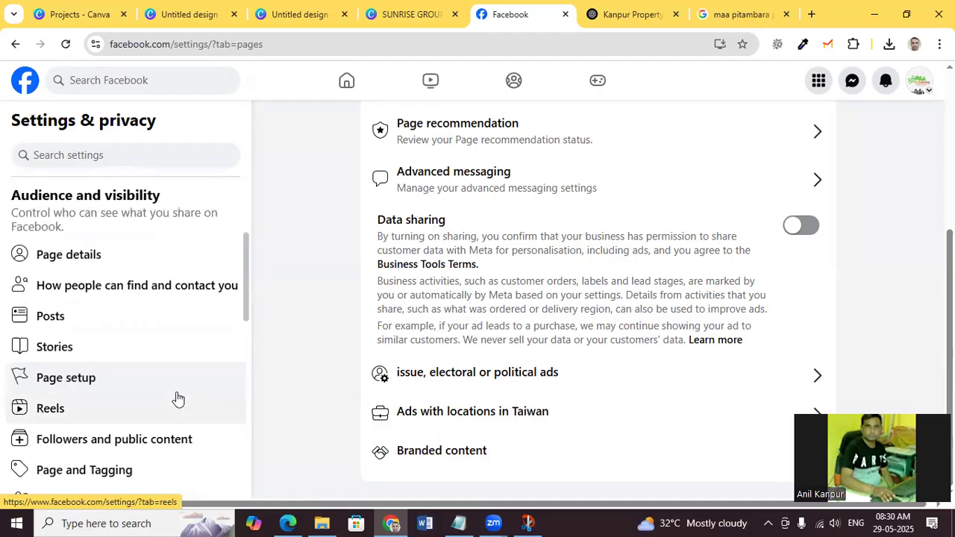
pyautogui.scroll(3, 176, 399)
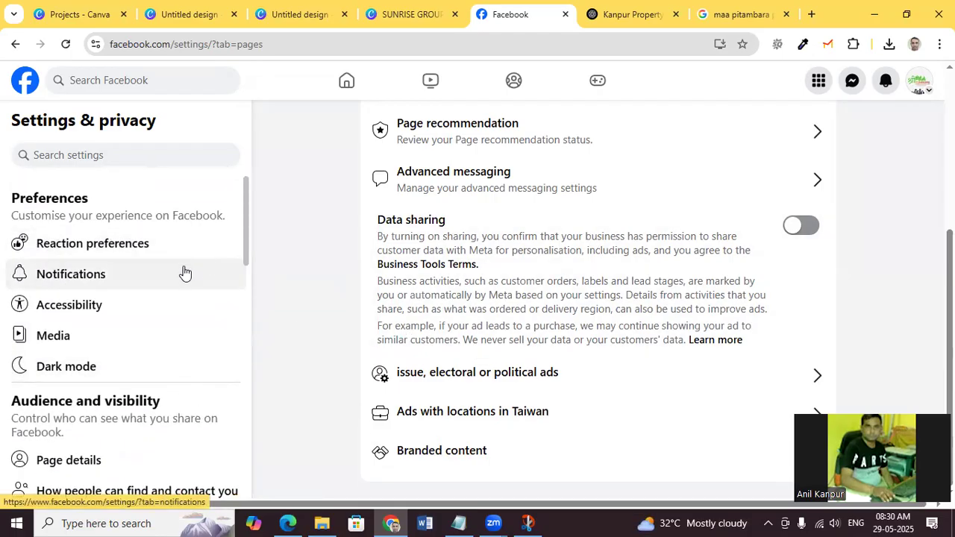
pyautogui.scroll(-3, 141, 322)
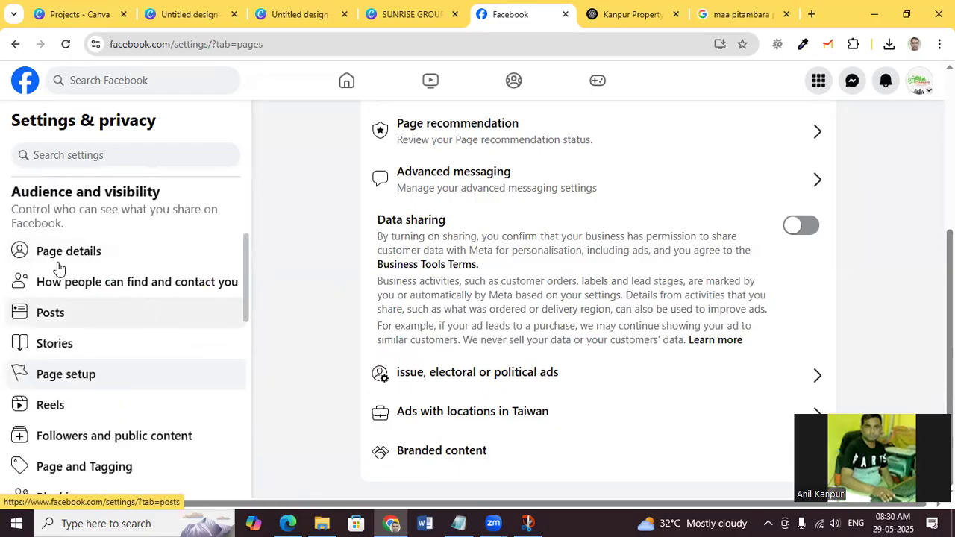
pyautogui.scroll(-1, 136, 276)
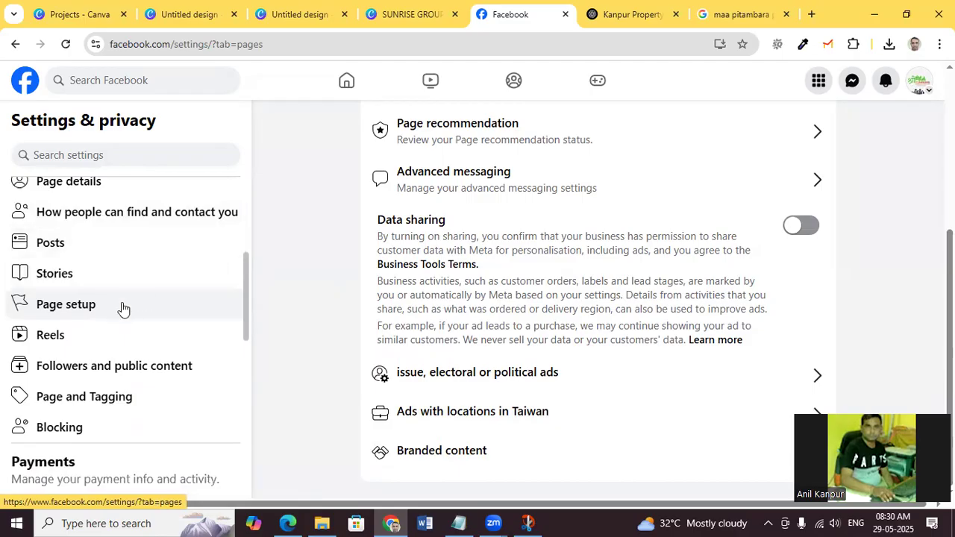
pyautogui.scroll(-2, 124, 307)
pyautogui.scroll(-3, 181, 349)
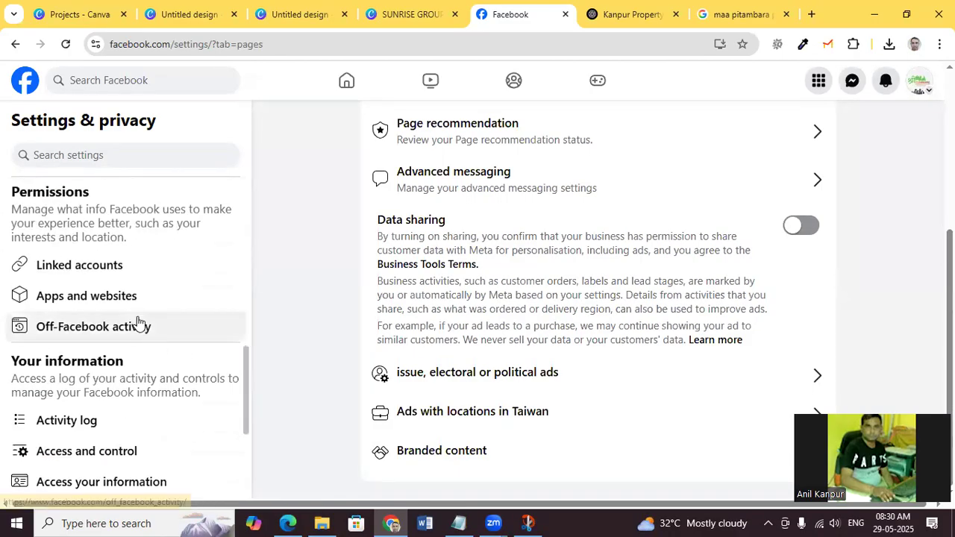
pyautogui.scroll(-1, 138, 321)
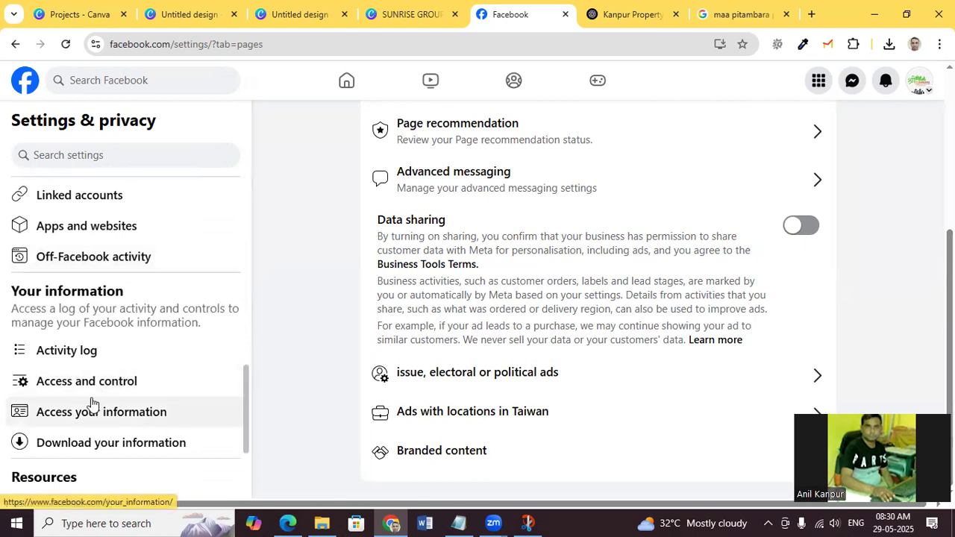
pyautogui.scroll(-1, 104, 443)
pyautogui.scroll(-2, 113, 362)
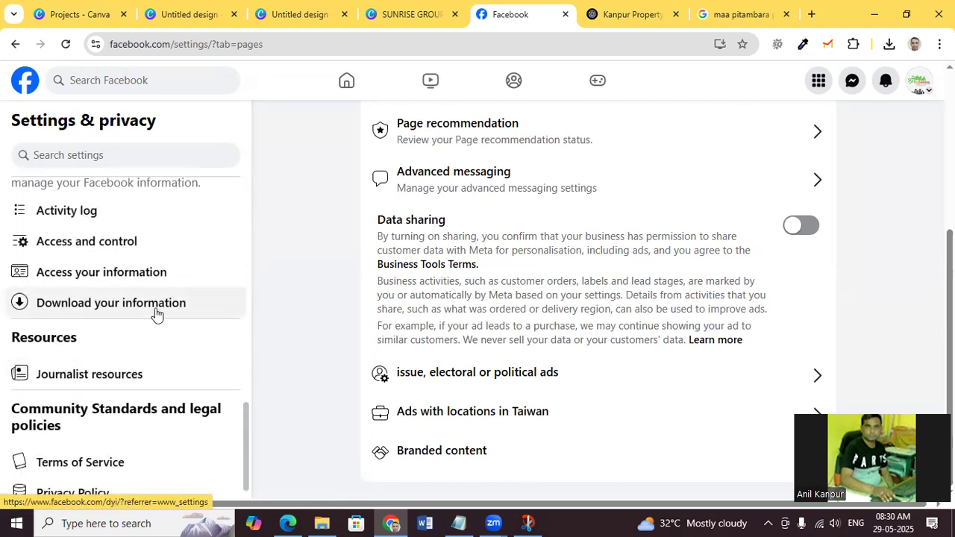
pyautogui.scroll(-1, 168, 330)
pyautogui.scroll(-1, 168, 330)
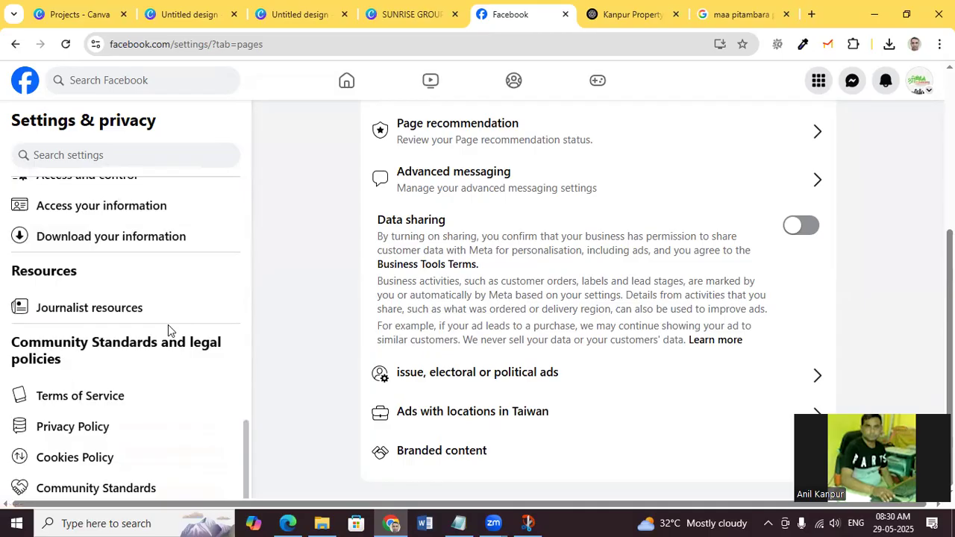
pyautogui.scroll(5, 164, 418)
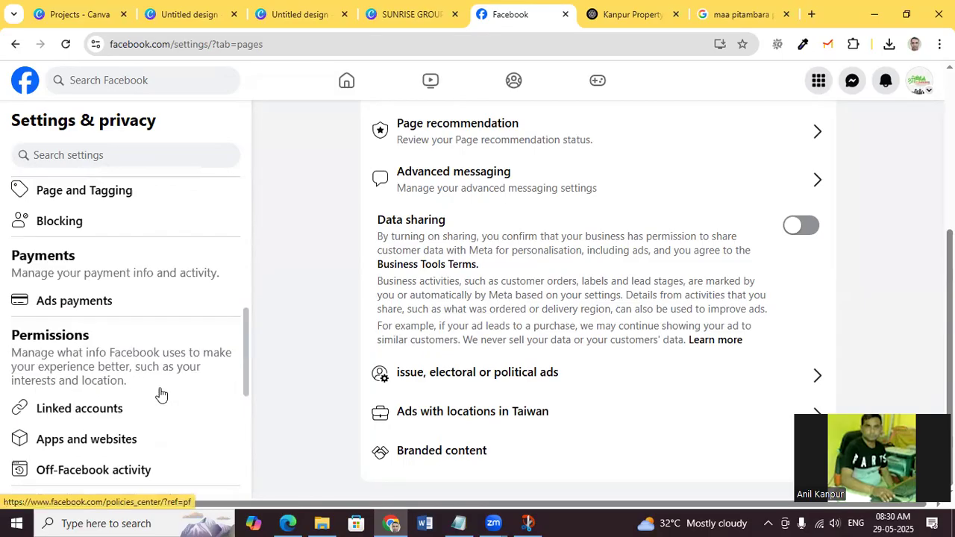
pyautogui.scroll(5, 160, 394)
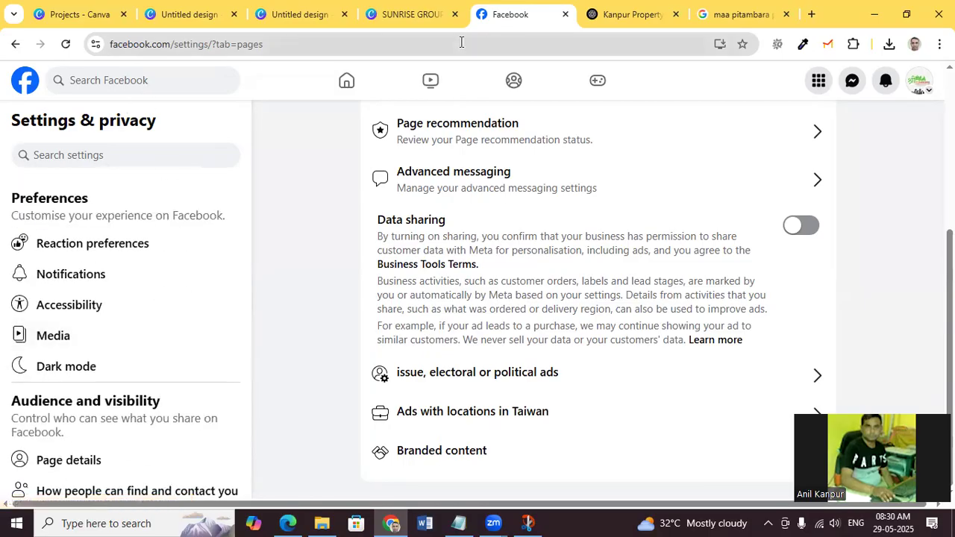
pyautogui.click(922, 85)
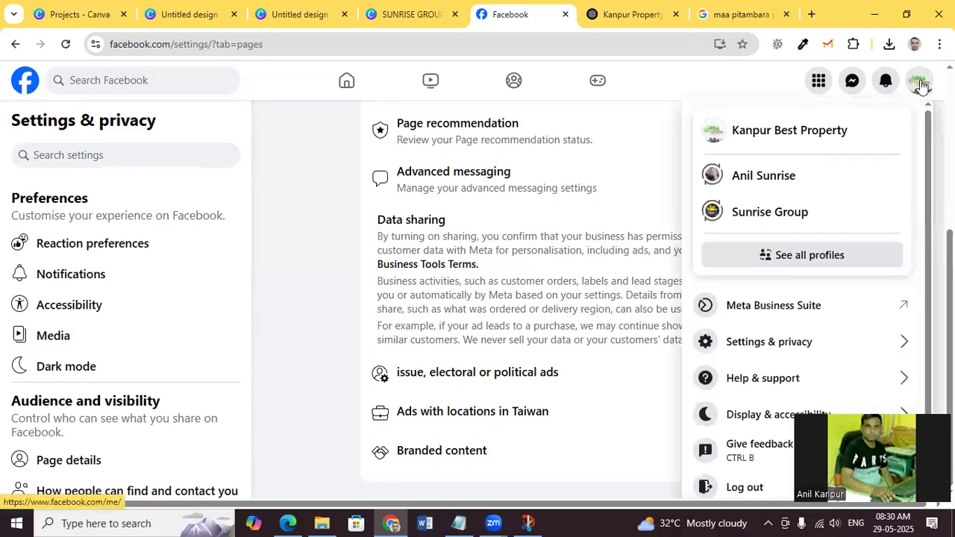
pyautogui.click(819, 137)
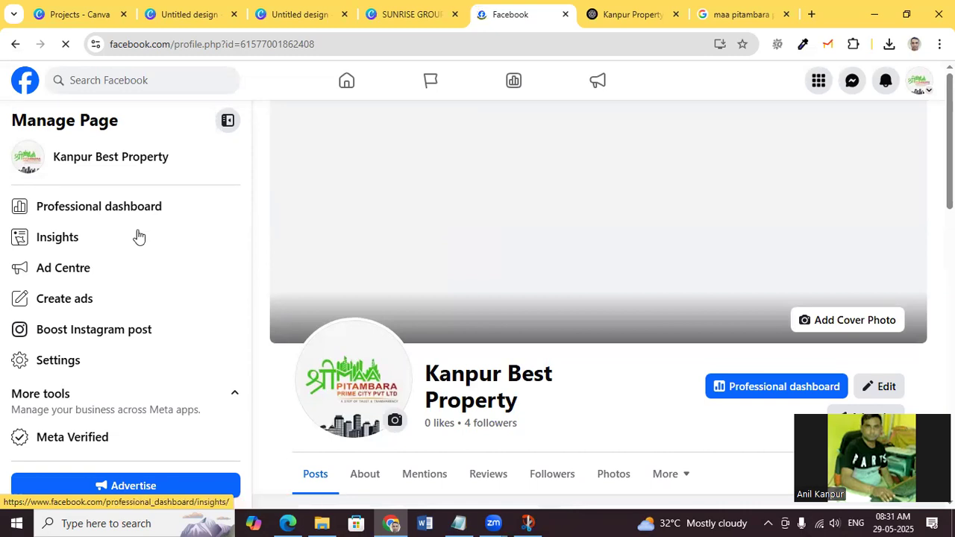
pyautogui.scroll(-1, 139, 237)
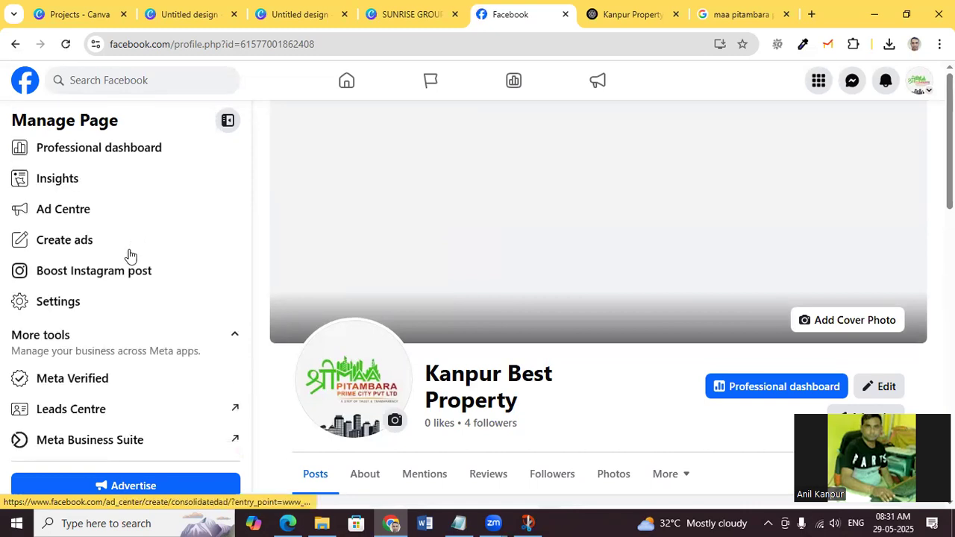
pyautogui.scroll(1, 67, 318)
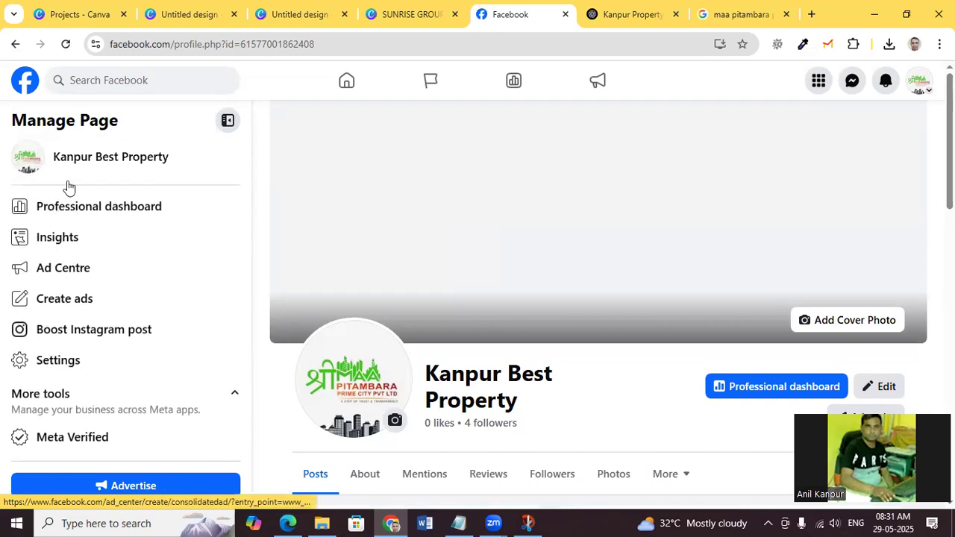
pyautogui.scroll(-3, 153, 256)
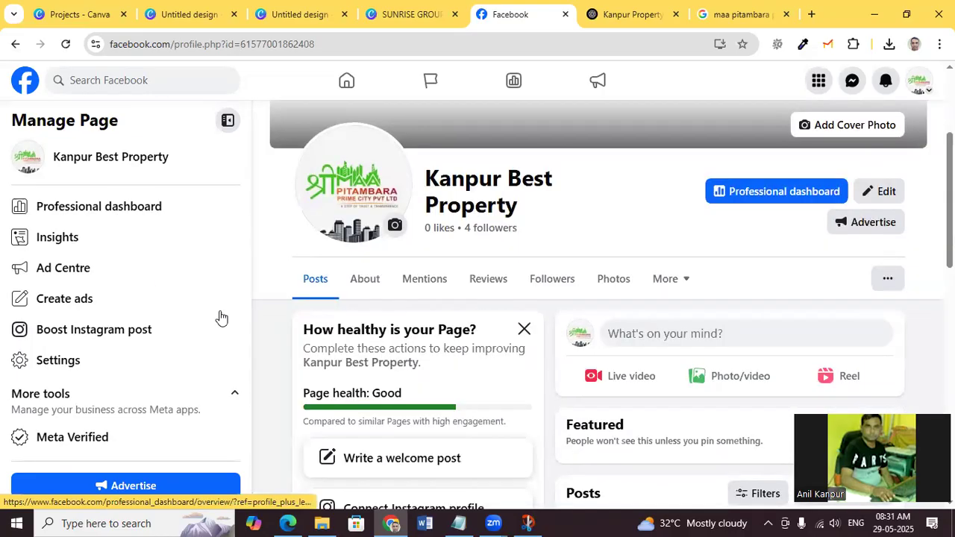
pyautogui.scroll(-3, 440, 388)
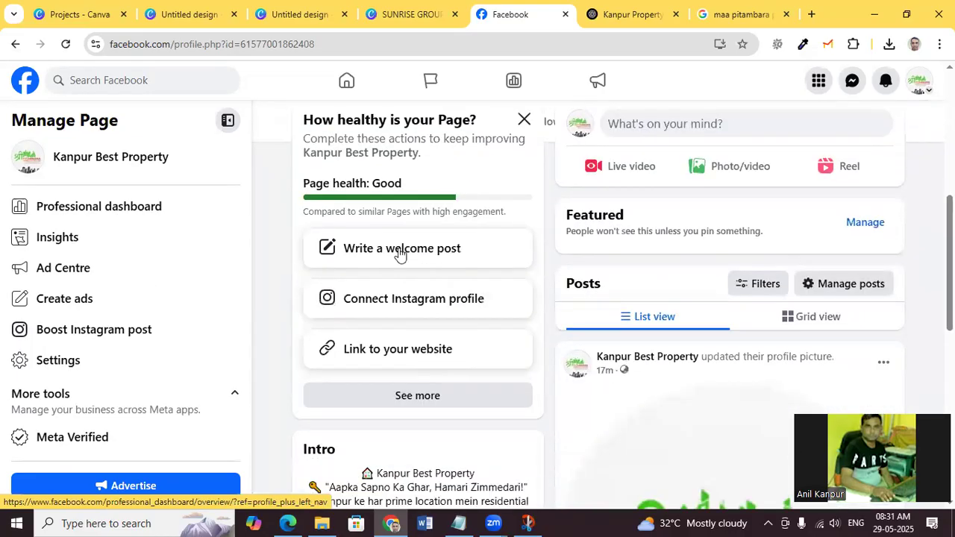
pyautogui.scroll(-6, 574, 414)
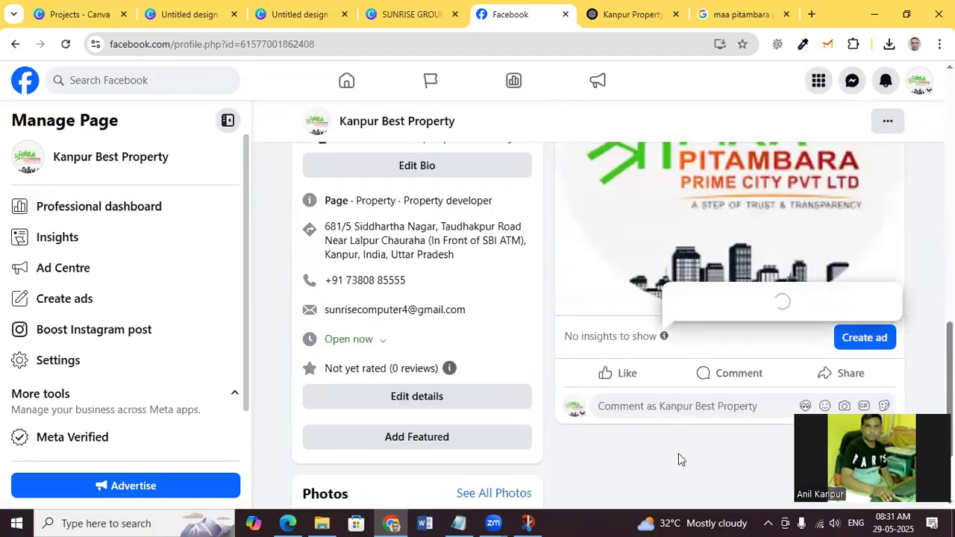
pyautogui.scroll(-2, 625, 371)
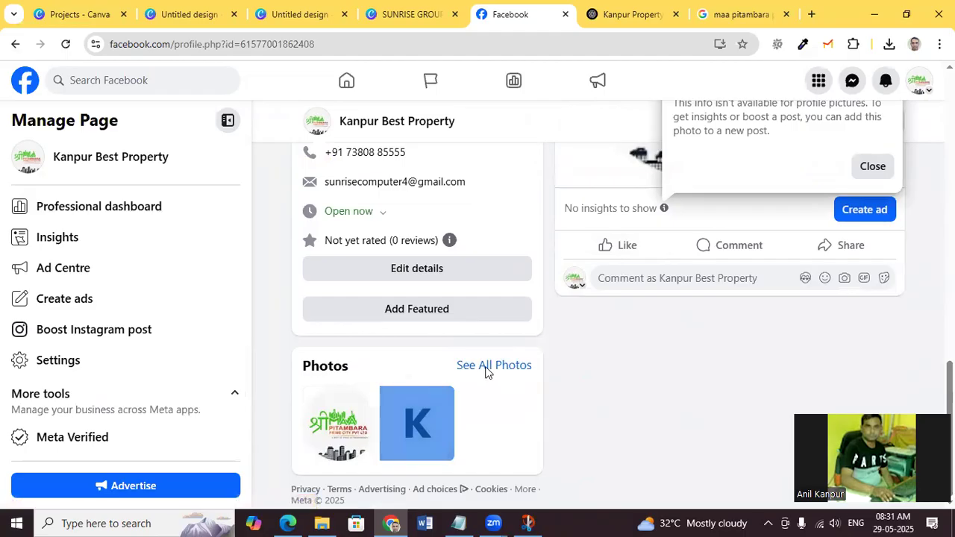
pyautogui.scroll(4, 473, 369)
pyautogui.scroll(-3, 414, 341)
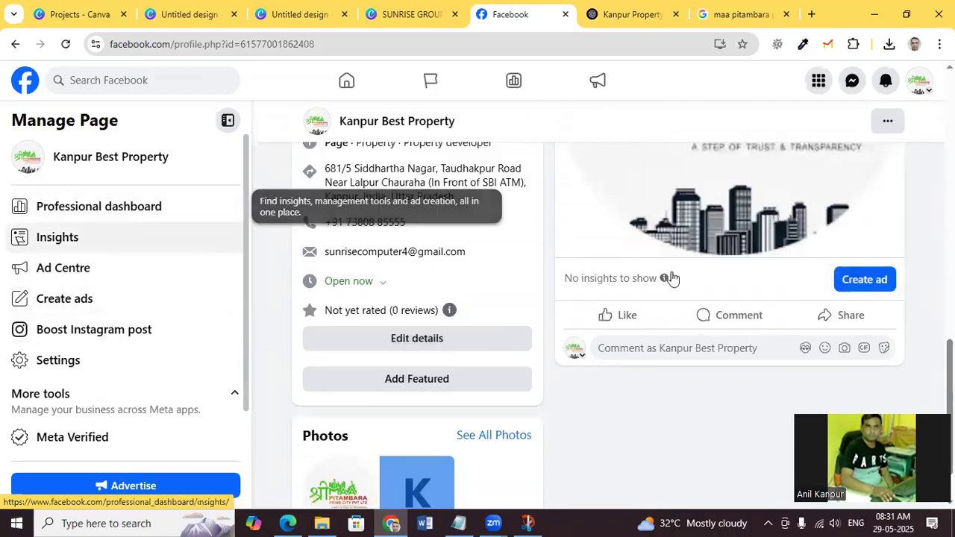
pyautogui.scroll(3, 658, 320)
pyautogui.scroll(6, 659, 321)
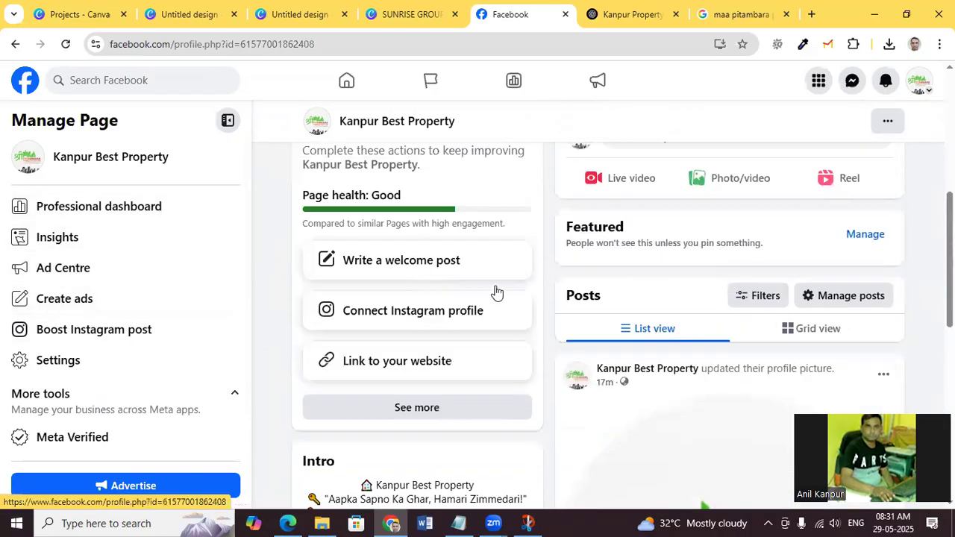
# Attach the 'Maa Pitambra' image from the Dumy poster folder to a new photo post
pyautogui.click(735, 388)
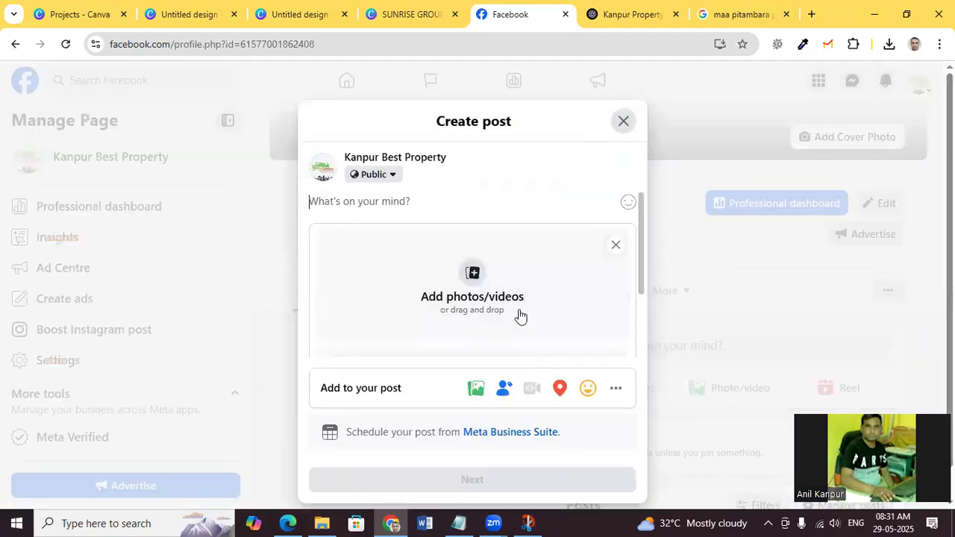
pyautogui.click(490, 291)
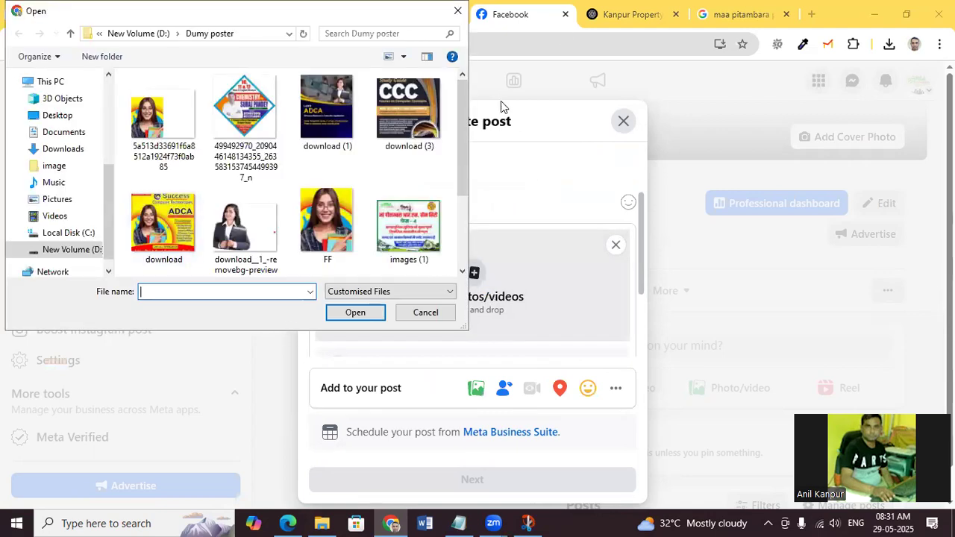
pyautogui.moveTo(463, 167); pyautogui.dragTo(464, 241)
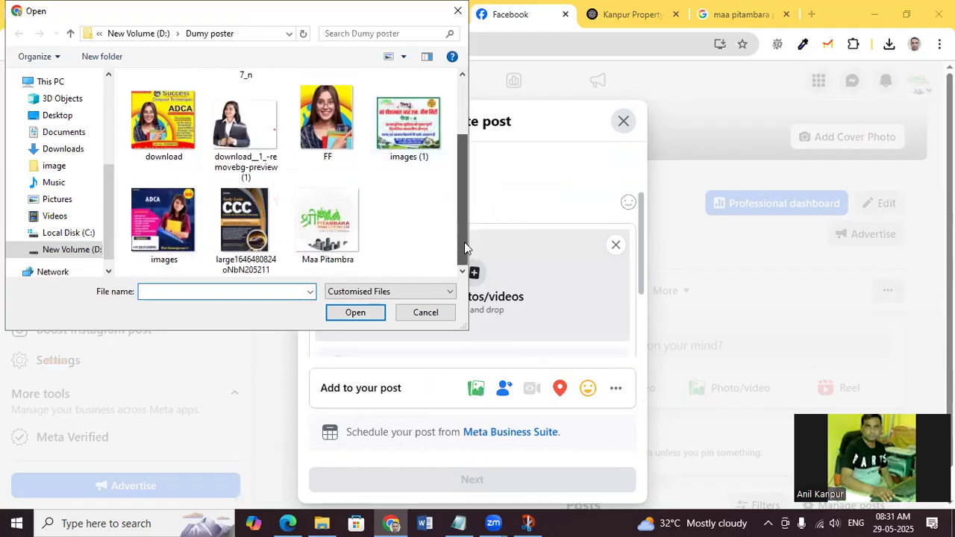
pyautogui.click(328, 233)
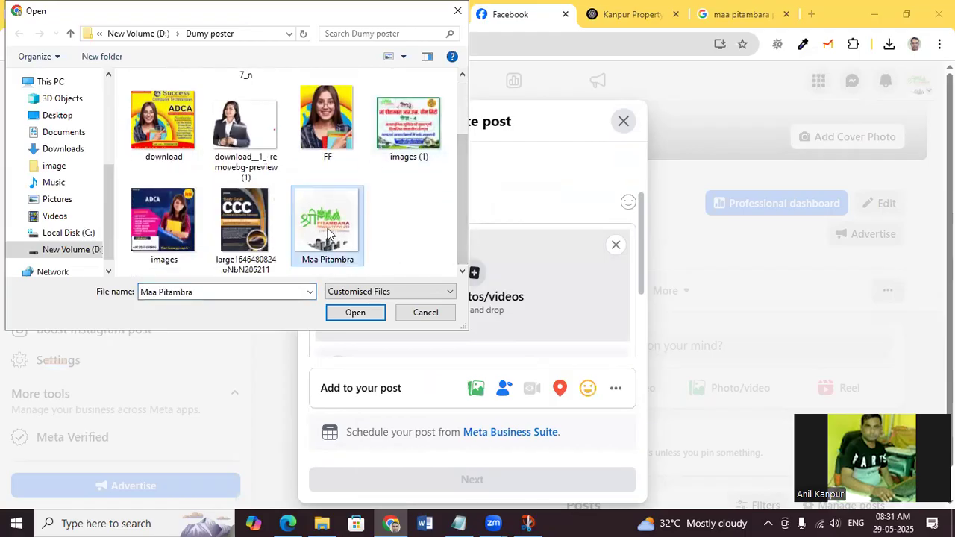
pyautogui.click(354, 313)
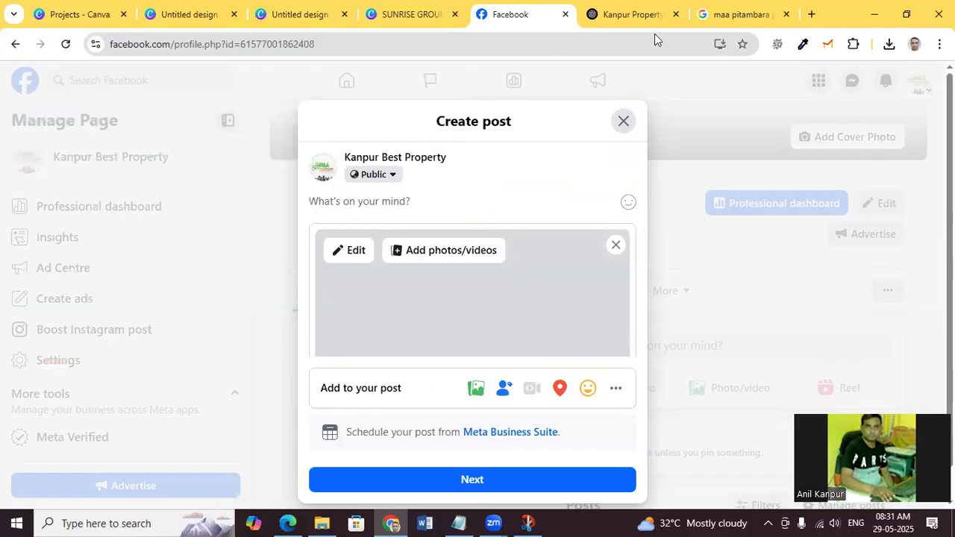
# In the Maa Pitambara Google Images results, open the larger preview of the Royal City logo
pyautogui.click(719, 16)
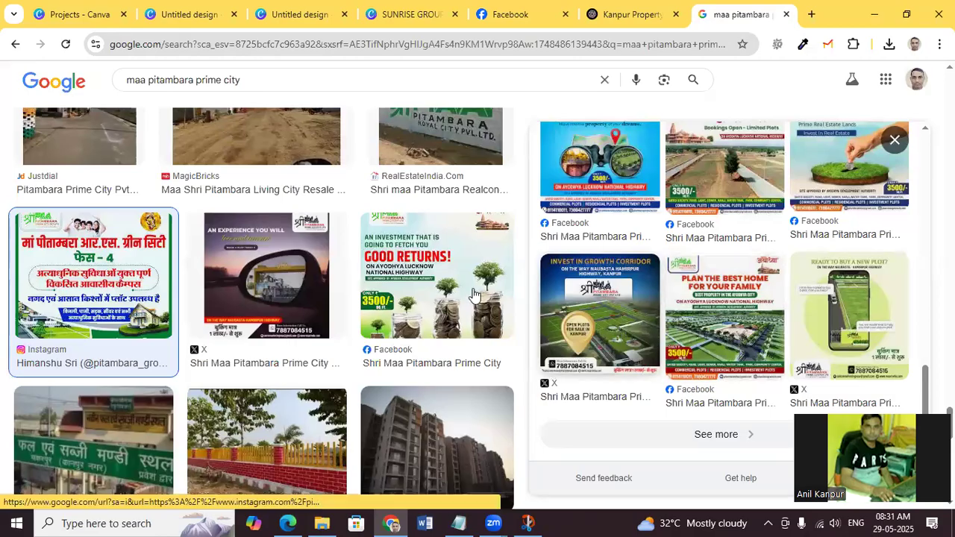
pyautogui.scroll(-4, 470, 297)
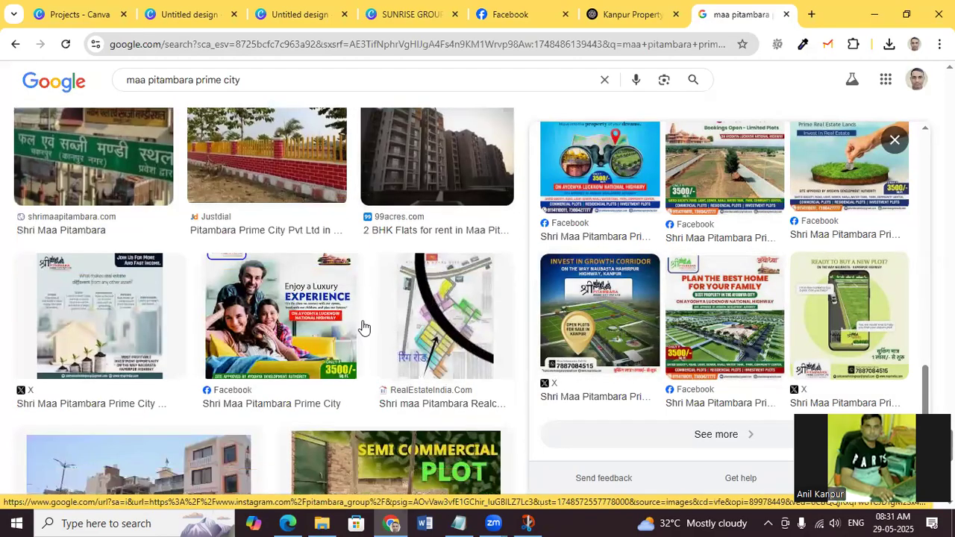
pyautogui.scroll(-4, 364, 327)
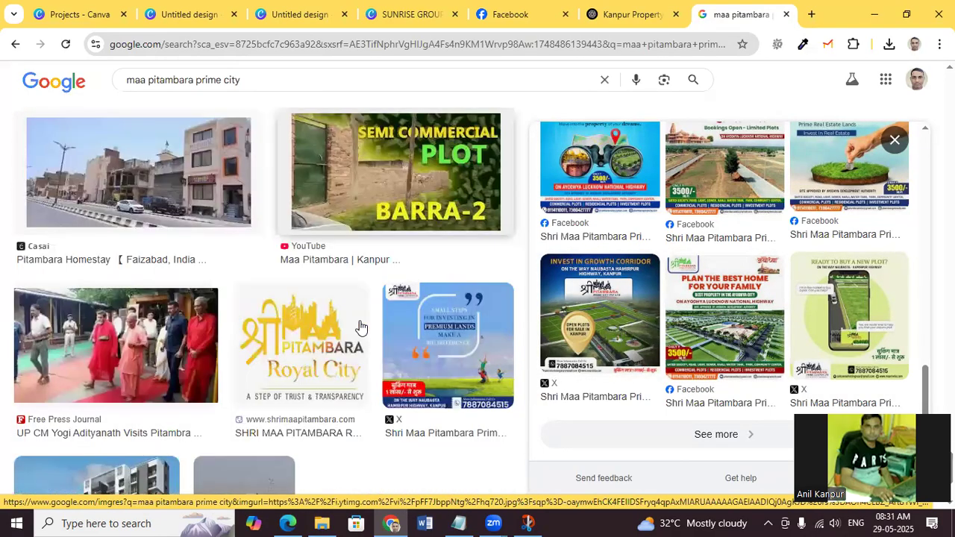
pyautogui.scroll(-1, 328, 330)
pyautogui.scroll(-1, 314, 331)
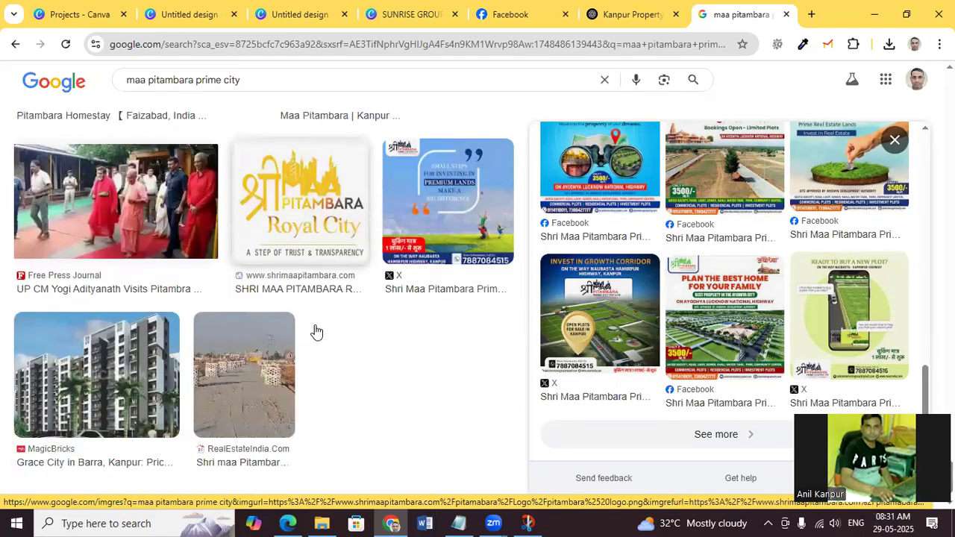
pyautogui.click(303, 212)
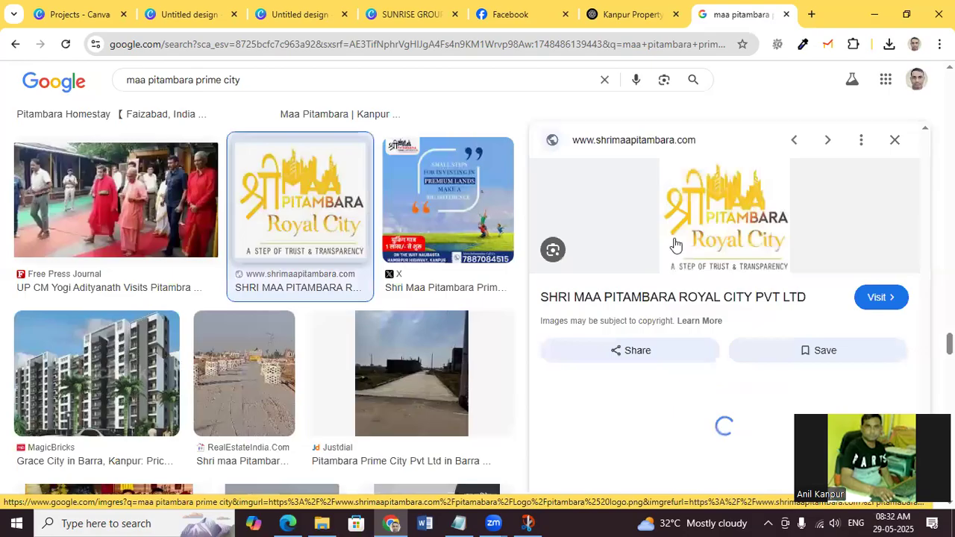
pyautogui.scroll(-5, 685, 237)
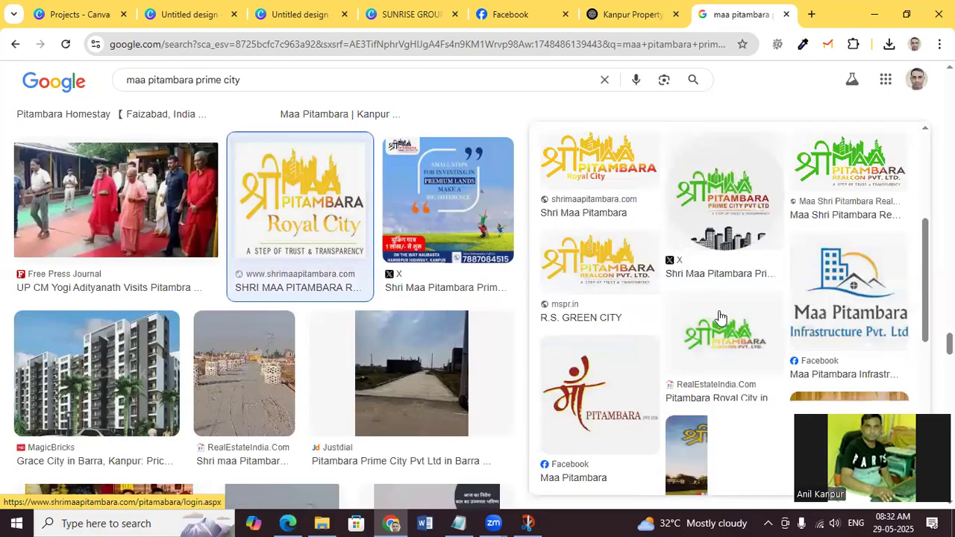
pyautogui.scroll(-2, 690, 280)
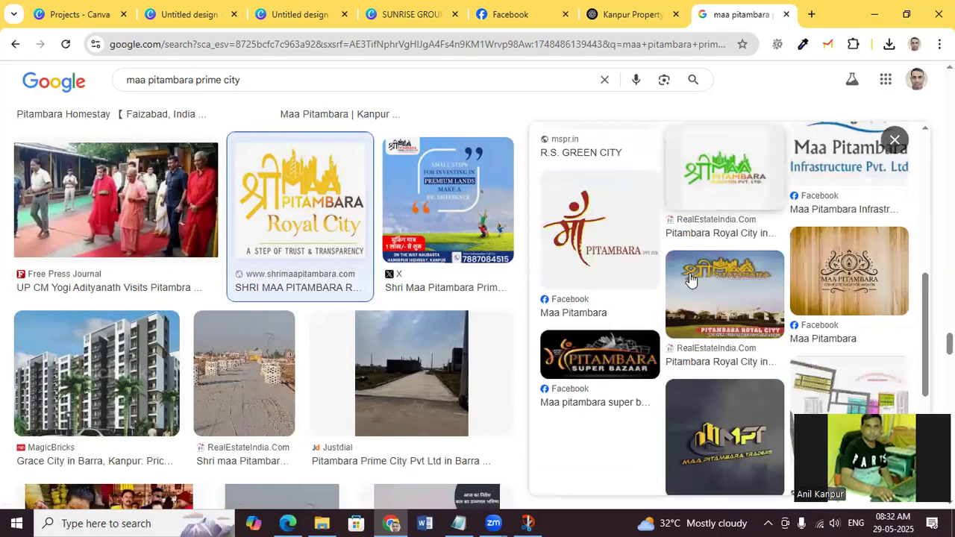
pyautogui.scroll(-1, 862, 209)
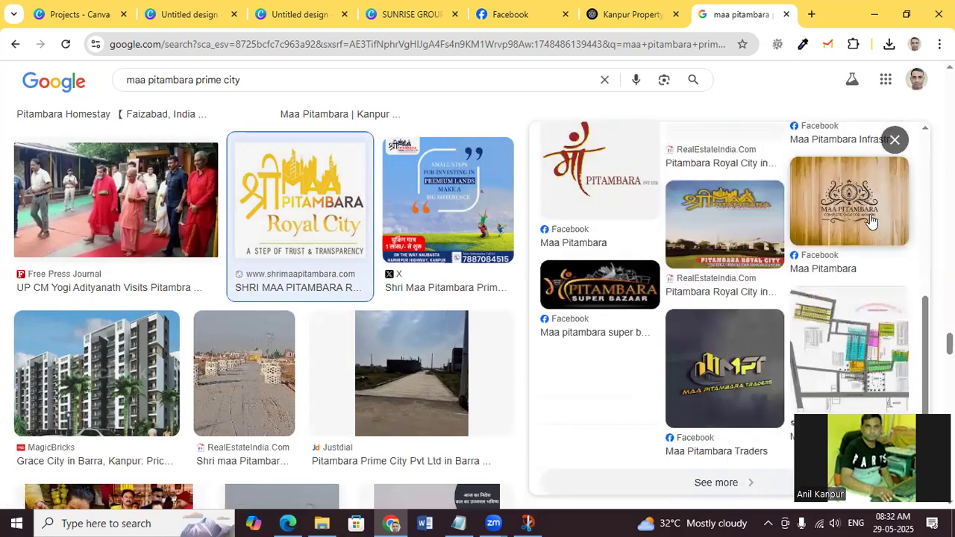
pyautogui.scroll(-3, 719, 307)
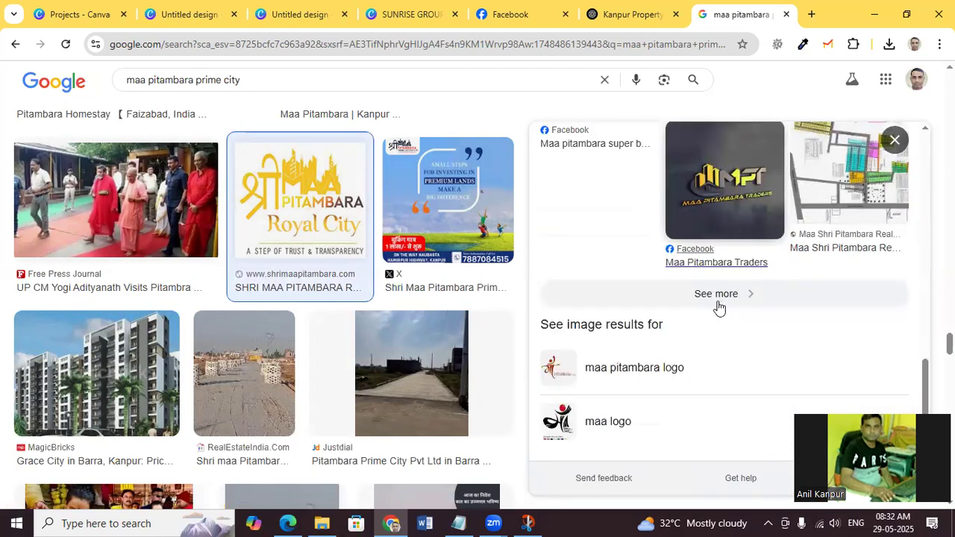
pyautogui.scroll(4, 512, 356)
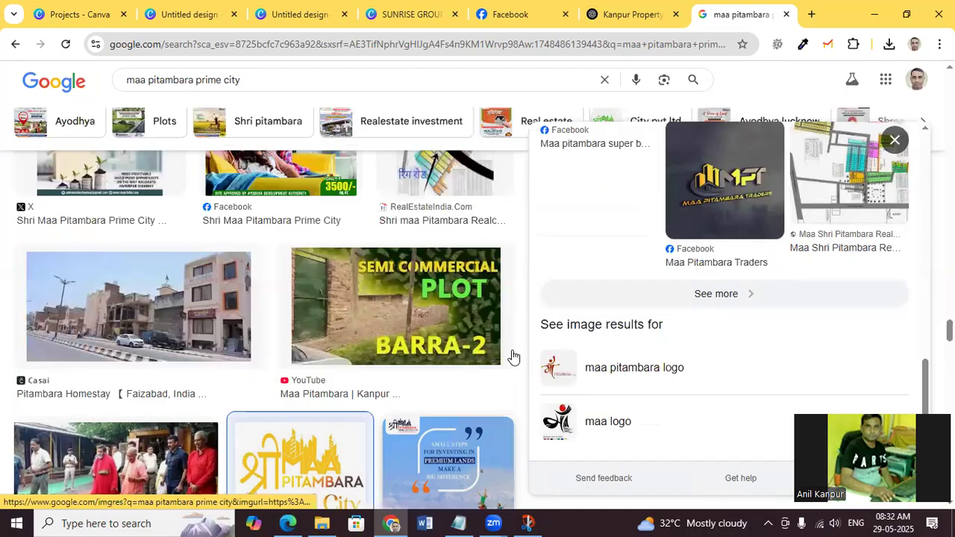
pyautogui.click(738, 264)
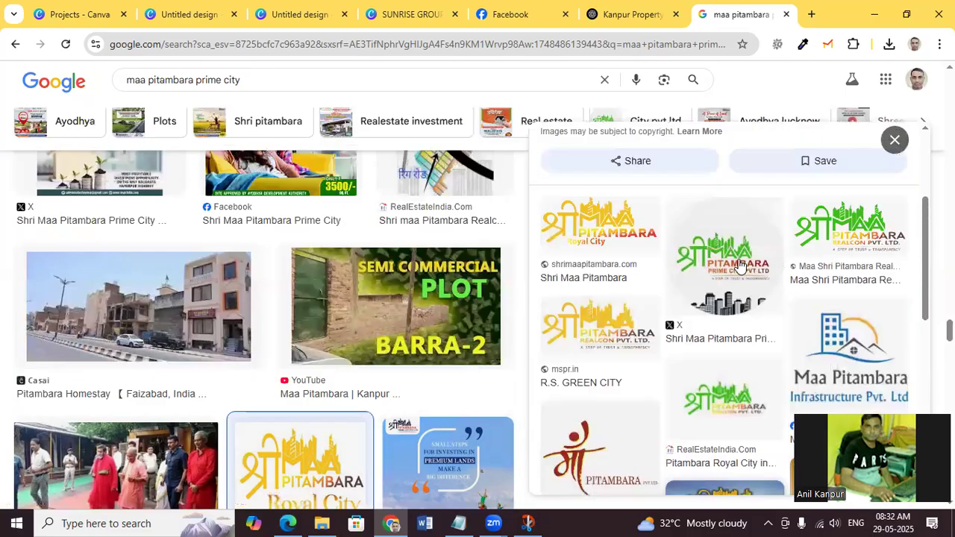
# Save the Royal City logo image as 'pitambara logo' PNG in Dumy poster
pyautogui.scroll(1, 683, 248)
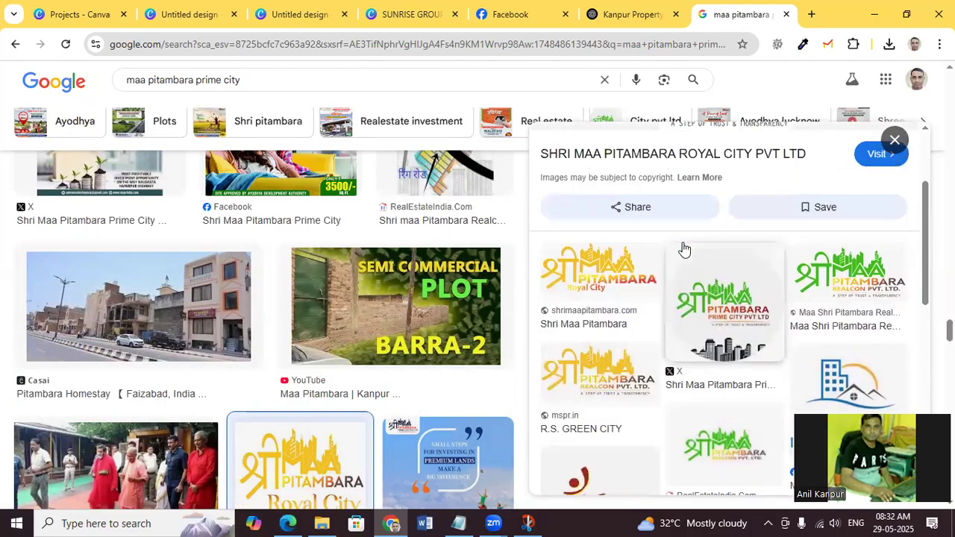
pyautogui.scroll(2, 684, 248)
pyautogui.rightClick(753, 222)
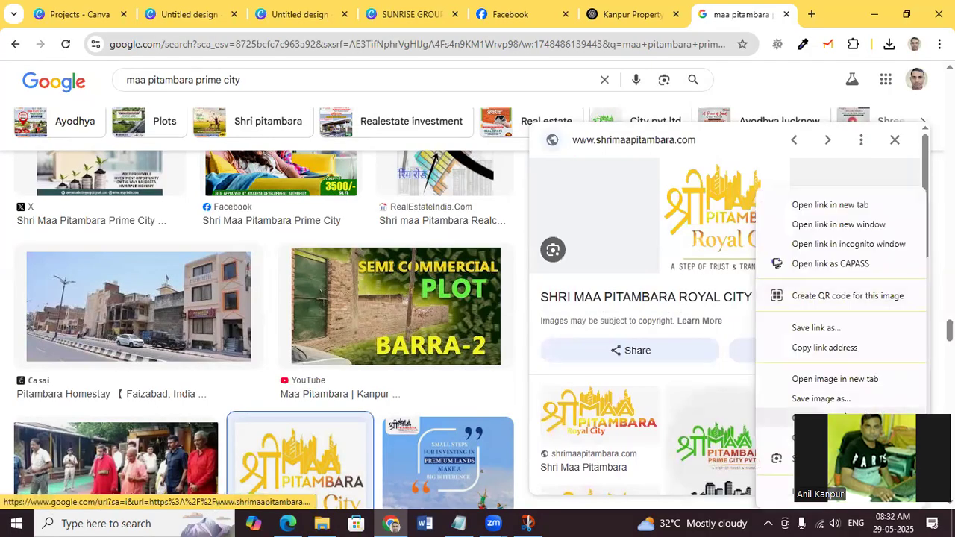
pyautogui.click(623, 273)
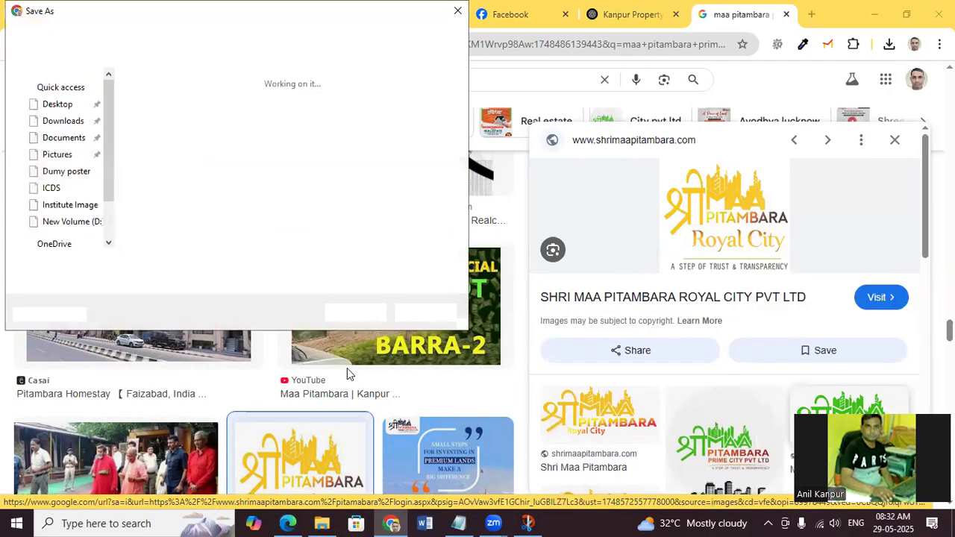
pyautogui.click(354, 313)
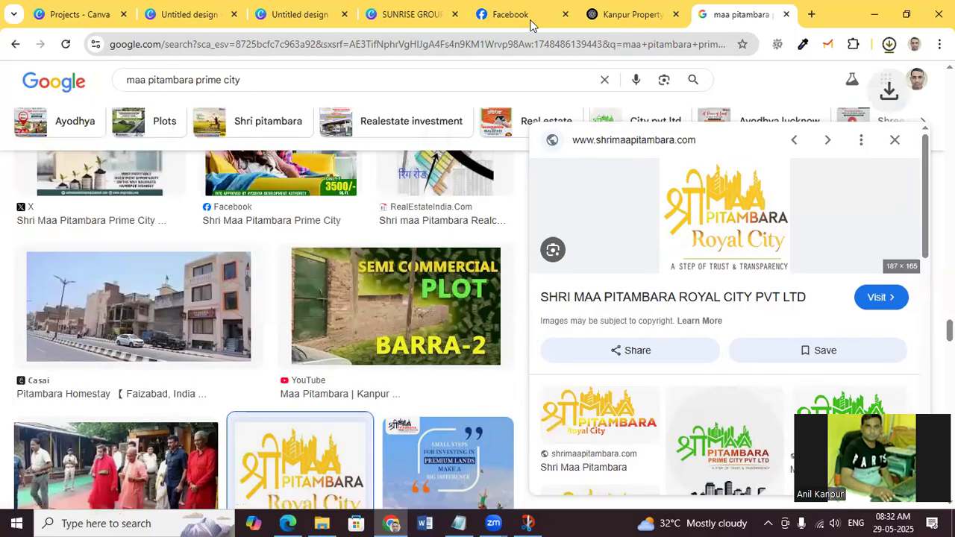
# Attach 'pitambara logo' as a second image in the Facebook post and show more Add to your post options
pyautogui.click(514, 15)
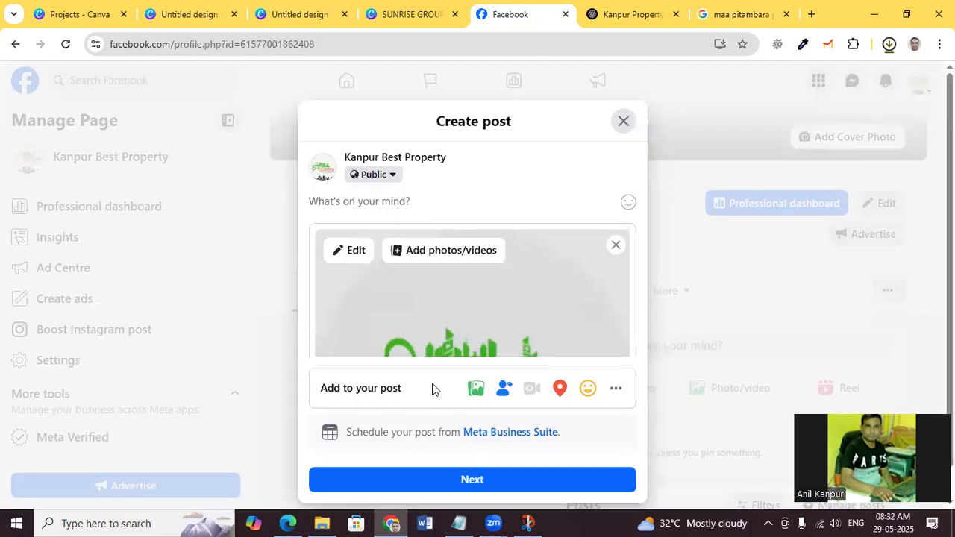
pyautogui.click(615, 245)
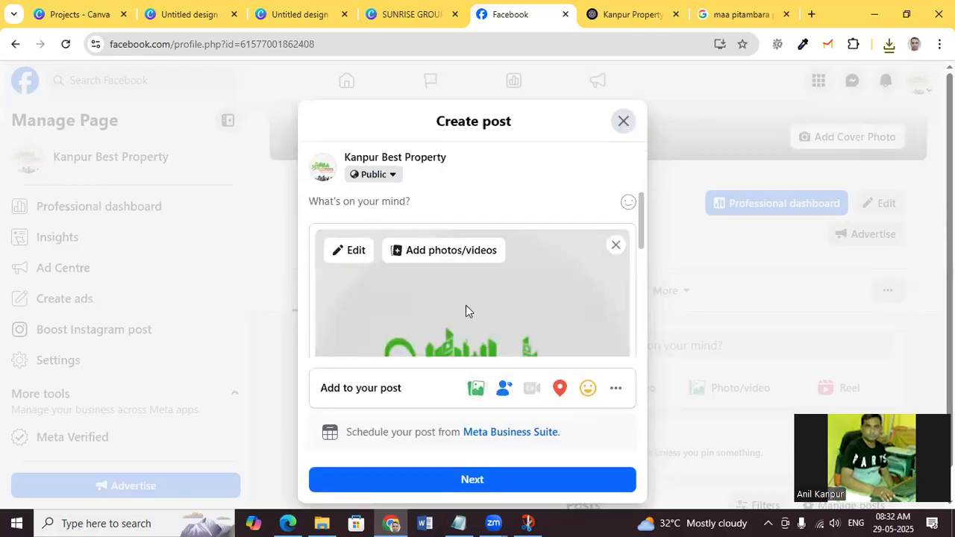
pyautogui.click(617, 245)
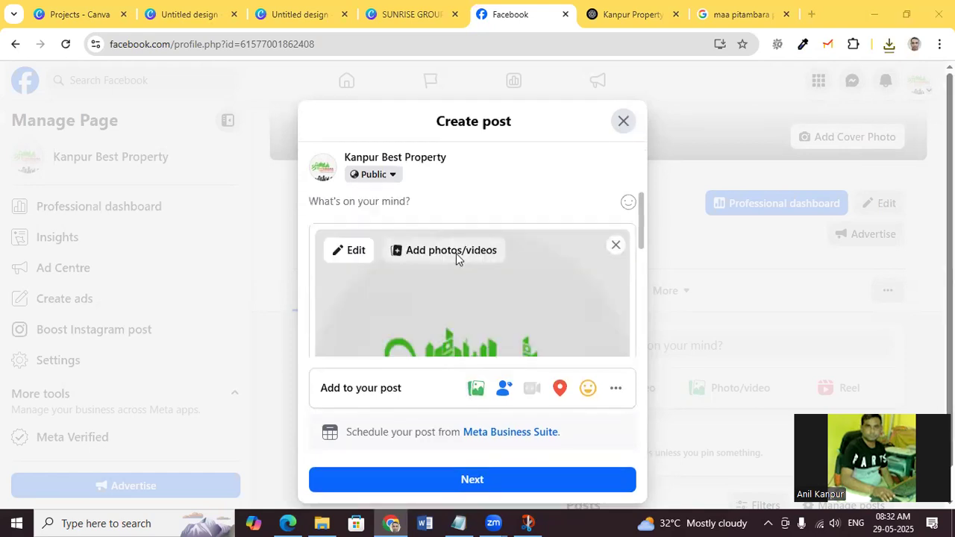
pyautogui.click(451, 250)
pyautogui.moveTo(460, 182); pyautogui.dragTo(460, 229)
pyautogui.click(409, 223)
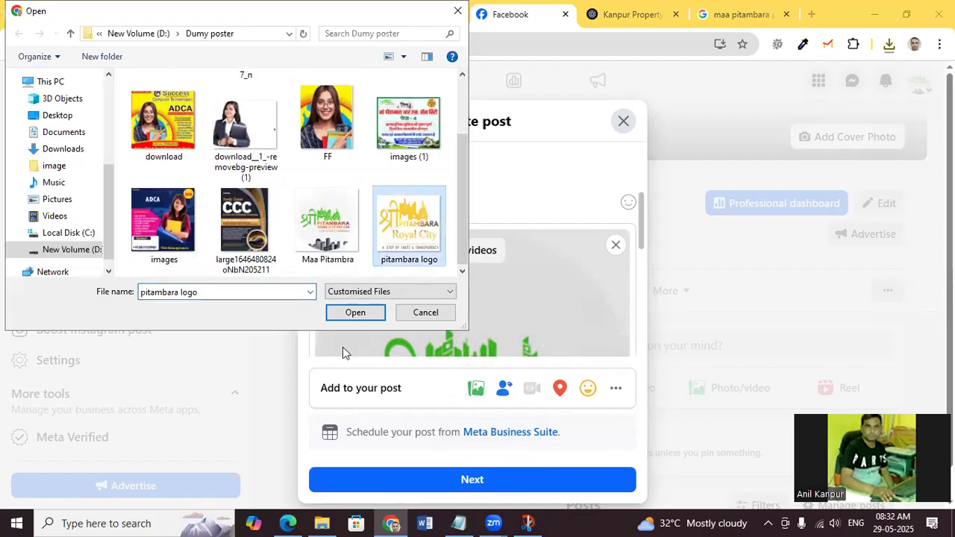
pyautogui.click(351, 314)
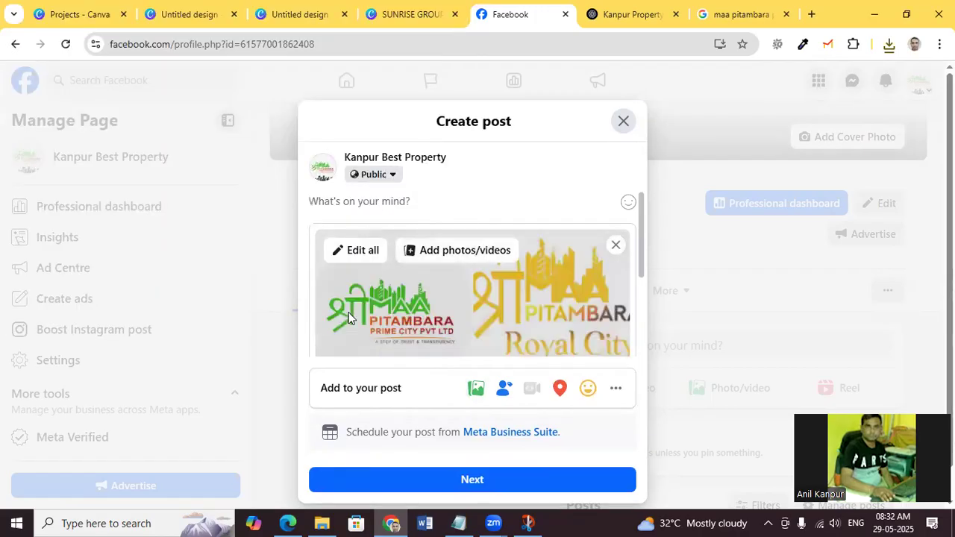
pyautogui.scroll(-1, 572, 276)
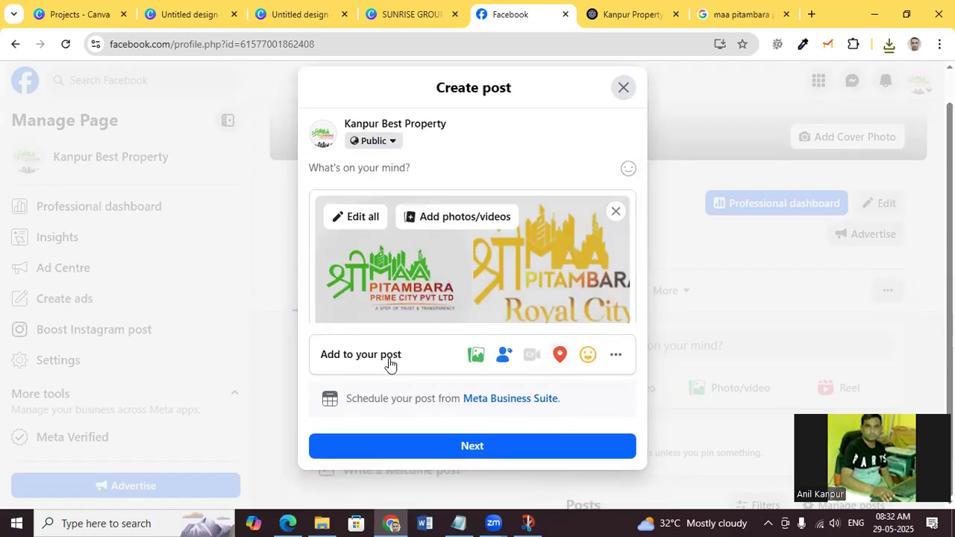
pyautogui.click(616, 358)
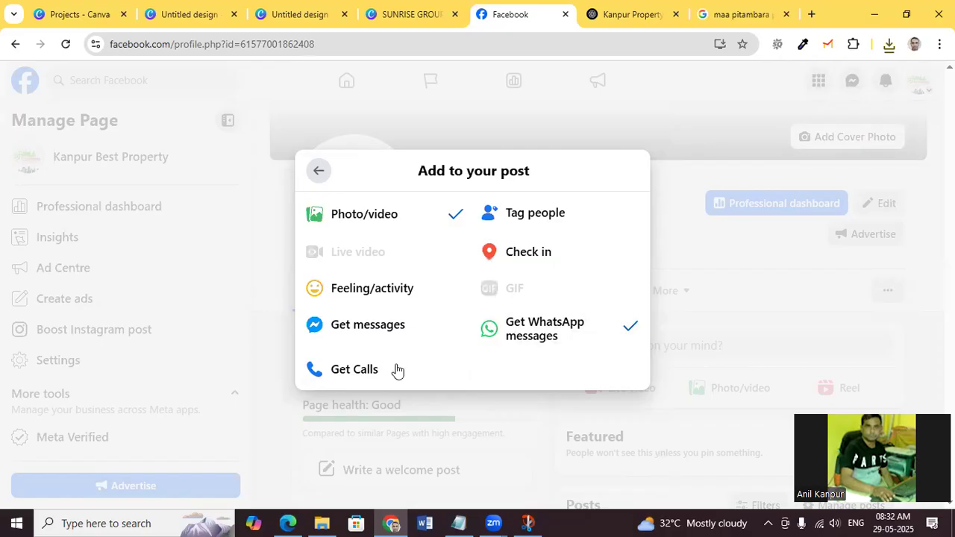
# Dismiss the unfinished Add to your post options panel
pyautogui.click(699, 291)
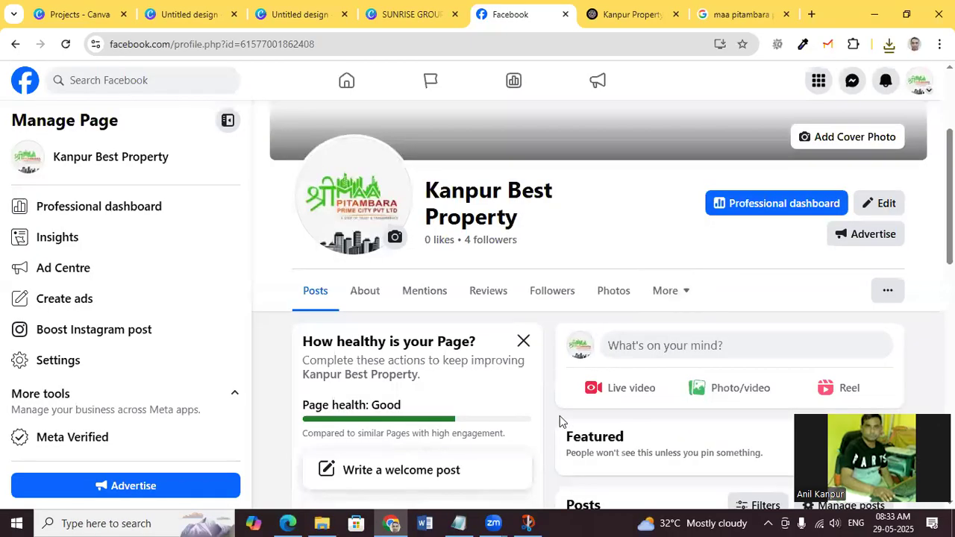
pyautogui.scroll(-2, 667, 406)
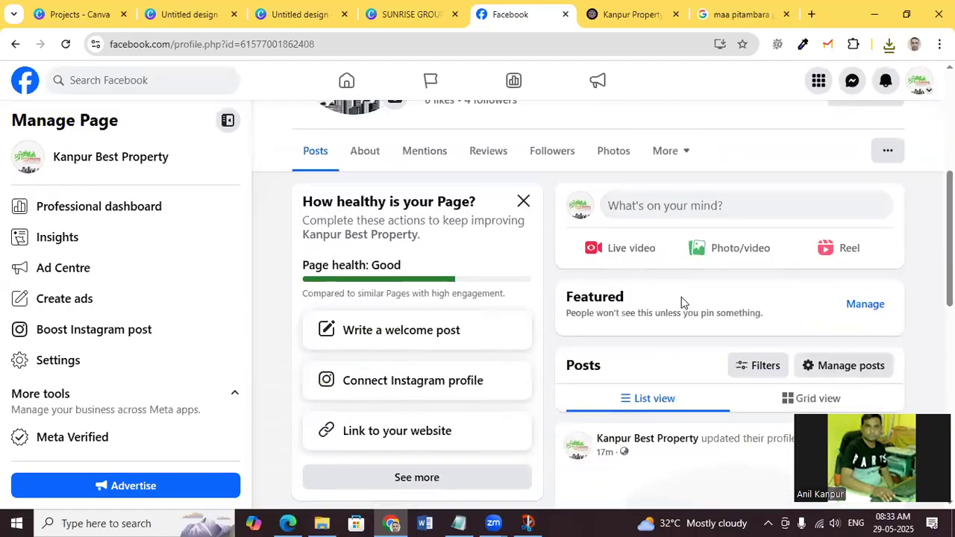
pyautogui.scroll(3, 746, 340)
pyautogui.scroll(-3, 738, 373)
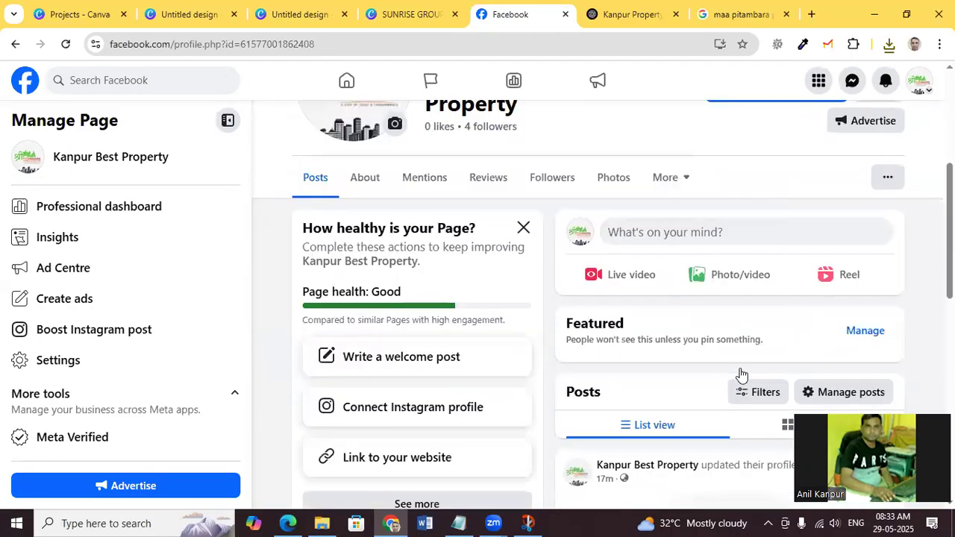
pyautogui.scroll(-2, 716, 313)
pyautogui.scroll(-2, 715, 318)
pyautogui.scroll(4, 746, 276)
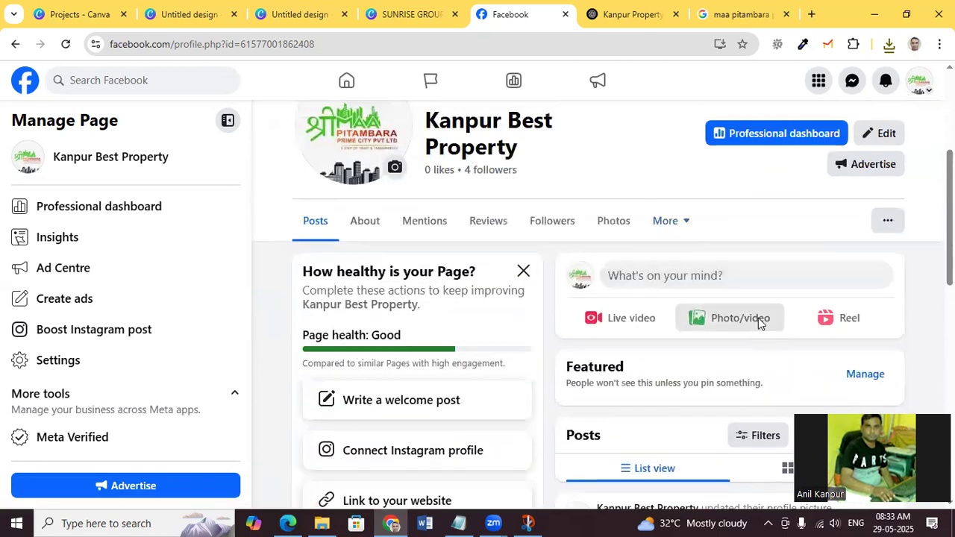
# Review the attached Pitambara logo images and publish the post to a Public audience
pyautogui.click(758, 318)
pyautogui.scroll(-1, 453, 345)
pyautogui.scroll(-3, 477, 321)
pyautogui.scroll(4, 482, 314)
pyautogui.scroll(-2, 500, 289)
pyautogui.scroll(-2, 500, 288)
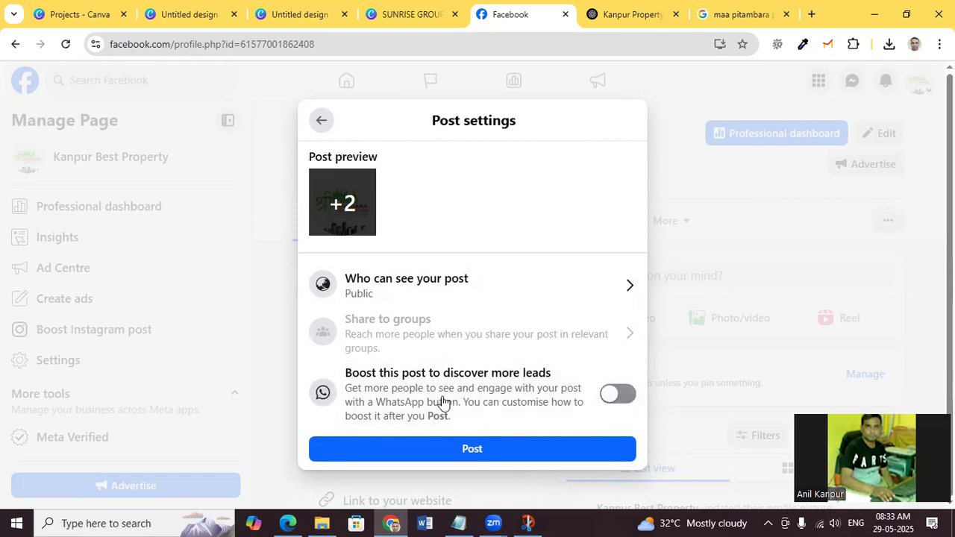
pyautogui.click(470, 443)
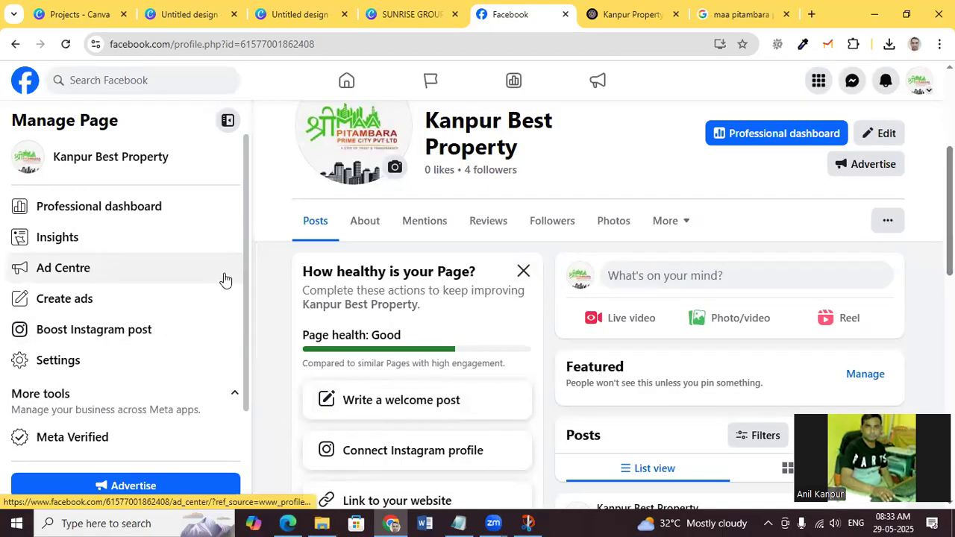
pyautogui.scroll(-3, 319, 320)
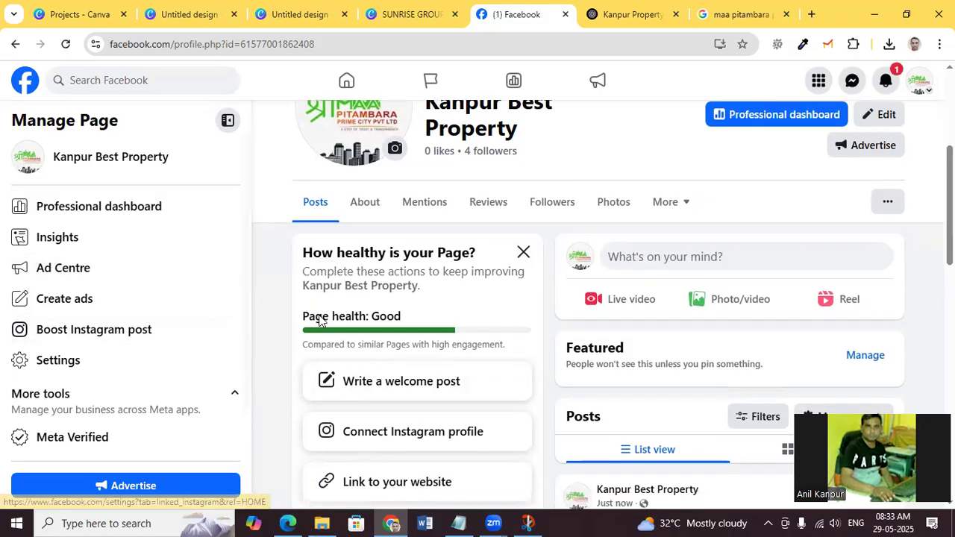
pyautogui.scroll(-4, 318, 320)
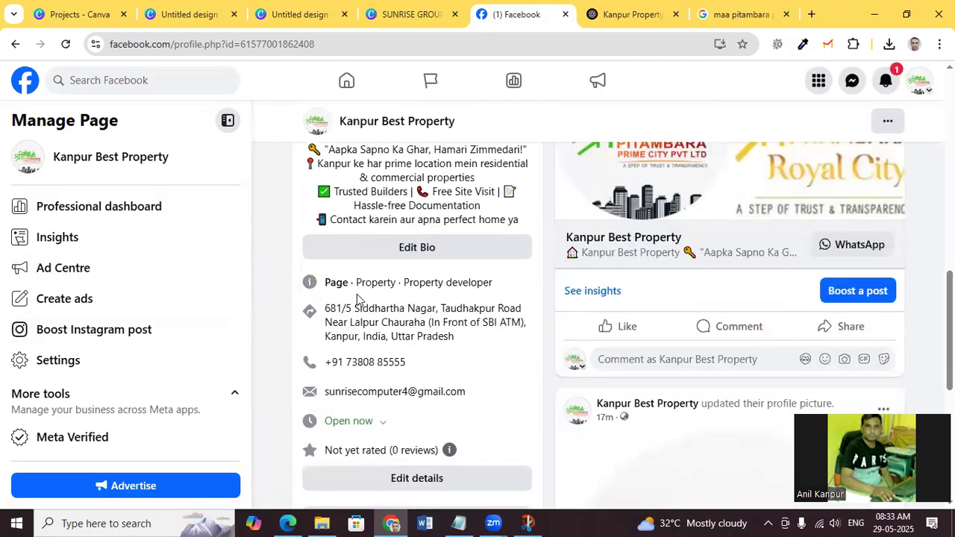
pyautogui.scroll(-3, 351, 300)
pyautogui.scroll(-3, 356, 294)
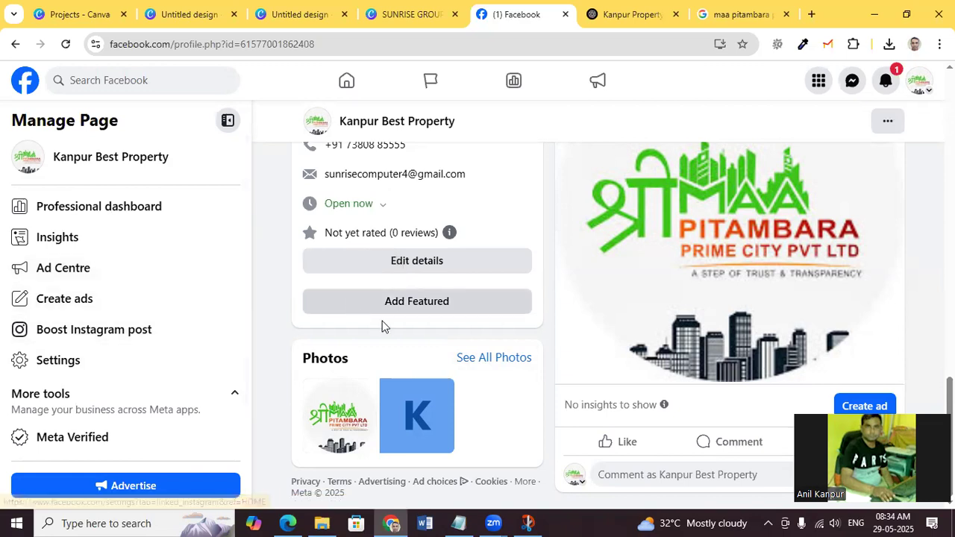
pyautogui.scroll(1, 575, 335)
pyautogui.scroll(10, 575, 335)
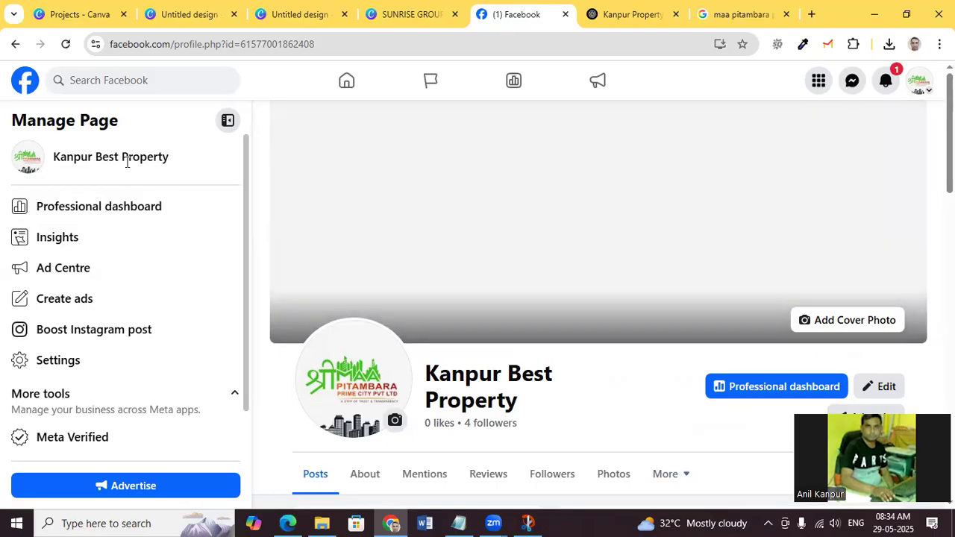
pyautogui.click(911, 86)
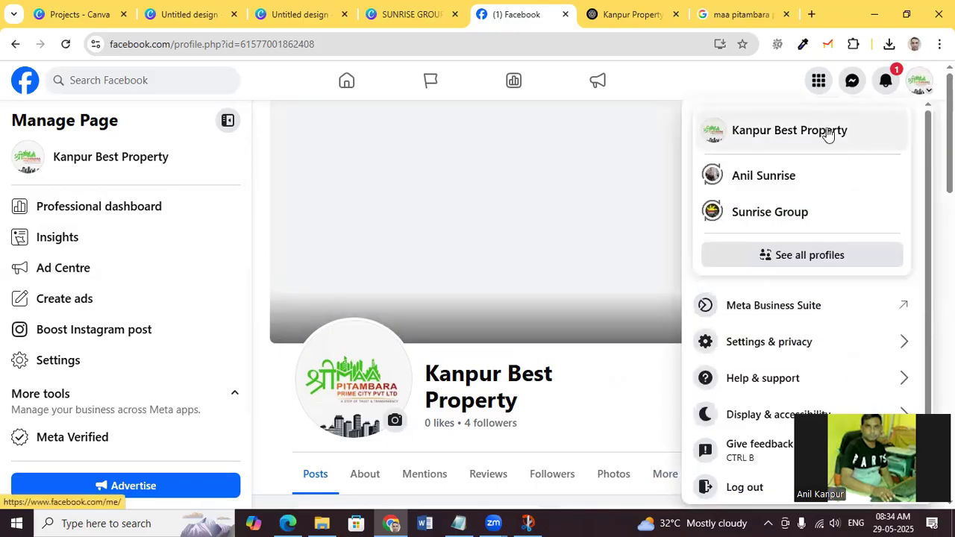
pyautogui.click(828, 134)
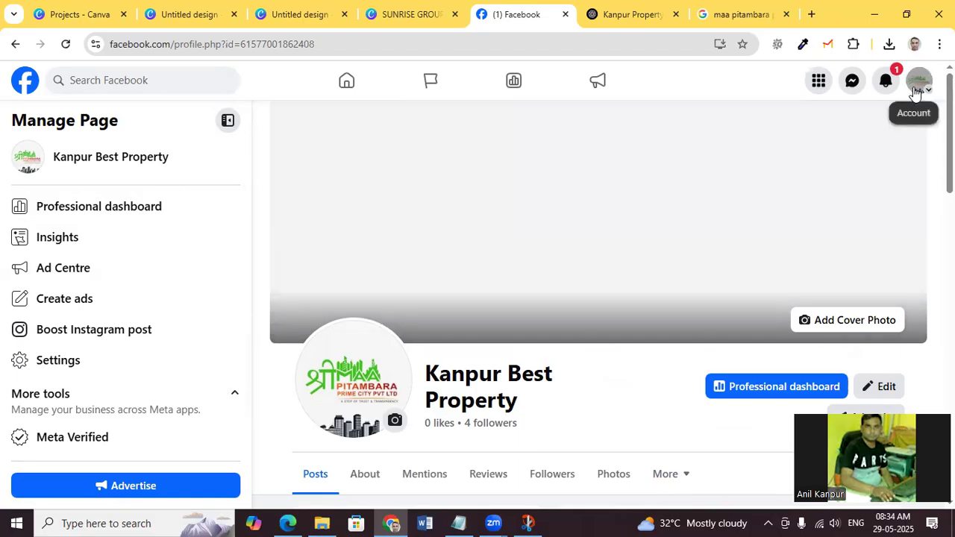
pyautogui.click(917, 89)
pyautogui.click(818, 133)
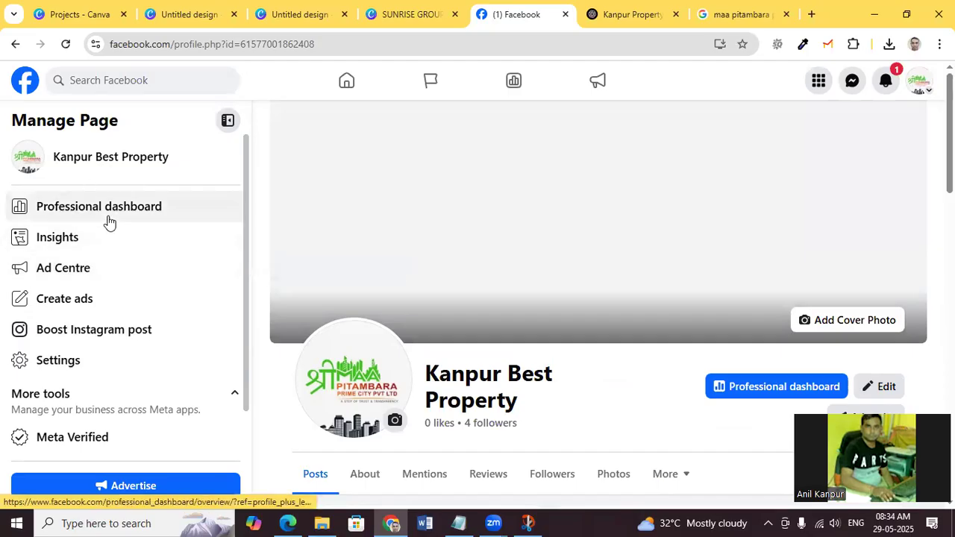
# In the professional dashboard, expand Establish your Page's identity and add a cover from existing photos
pyautogui.click(84, 214)
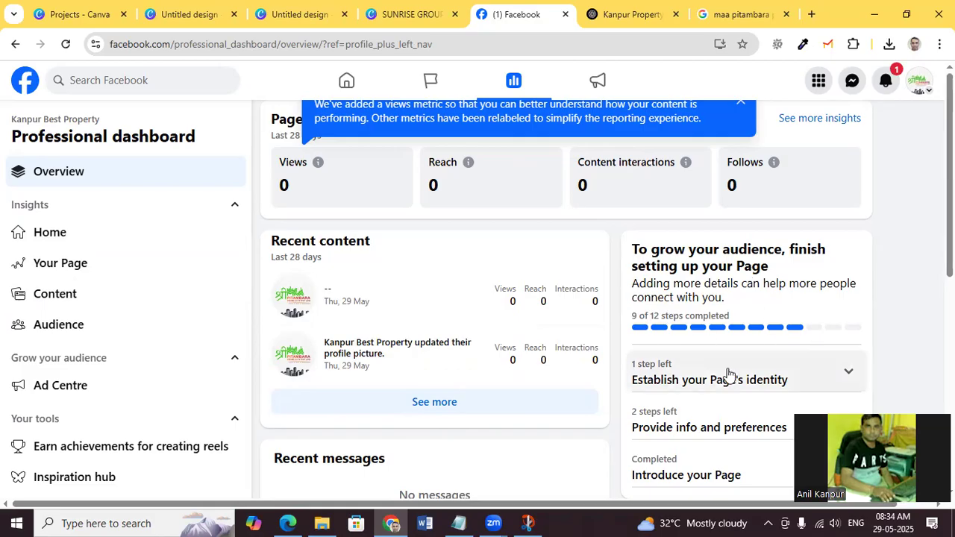
pyautogui.scroll(-1, 811, 329)
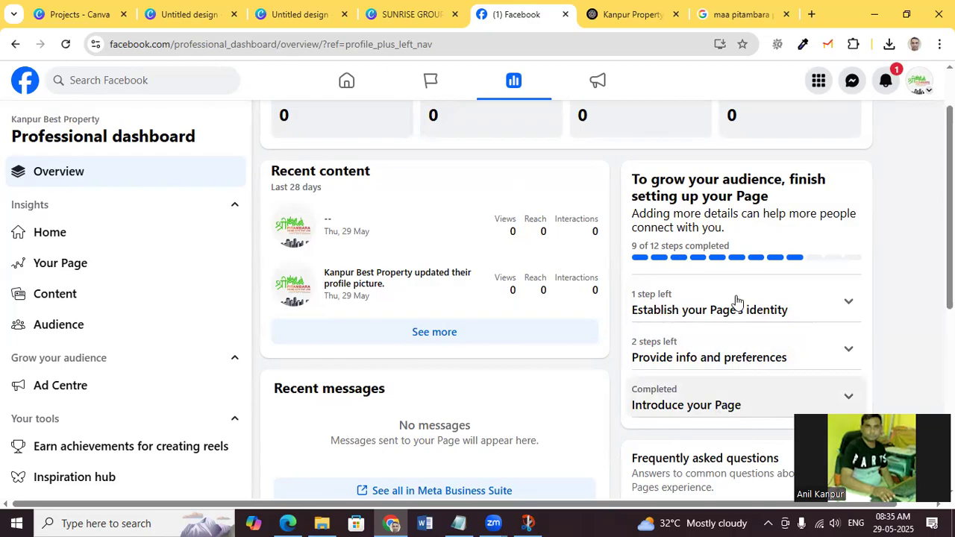
pyautogui.click(759, 315)
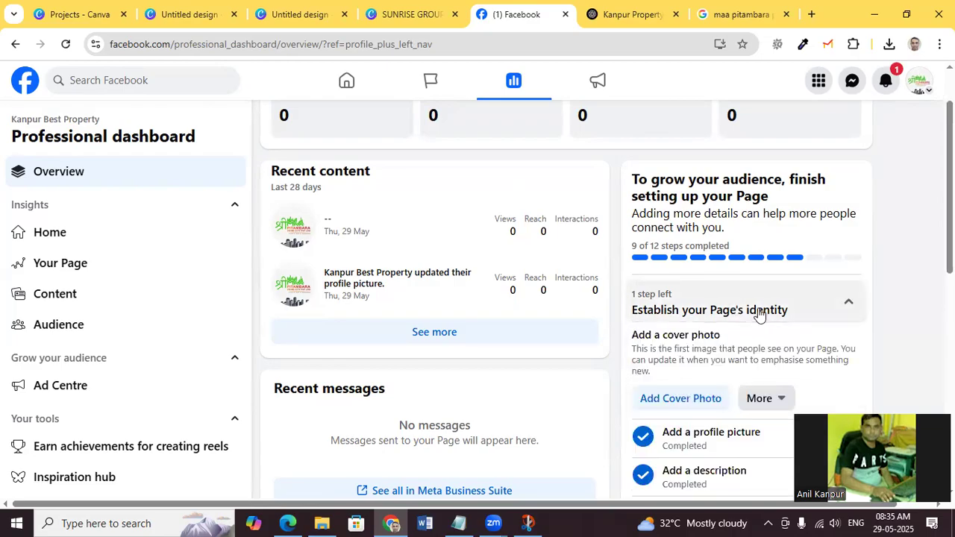
pyautogui.click(686, 400)
pyautogui.click(420, 293)
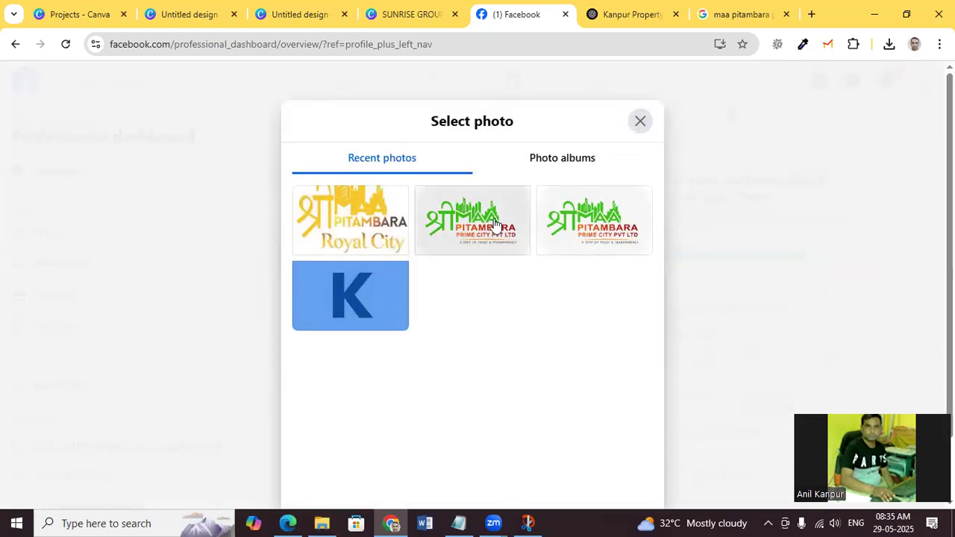
# Save the Pitambara logo from Profile pictures as cover, dismiss the too-small error, and close the dialog
pyautogui.click(561, 161)
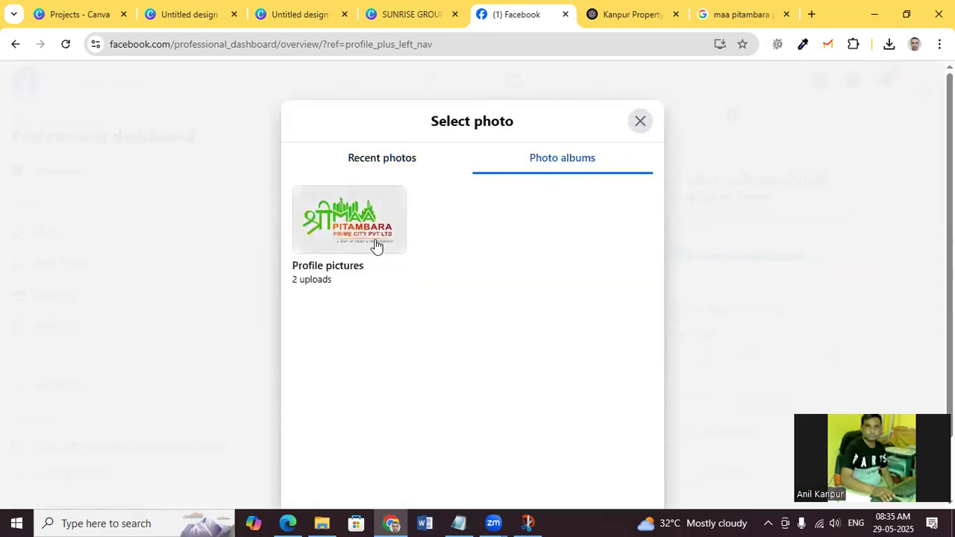
pyautogui.click(376, 271)
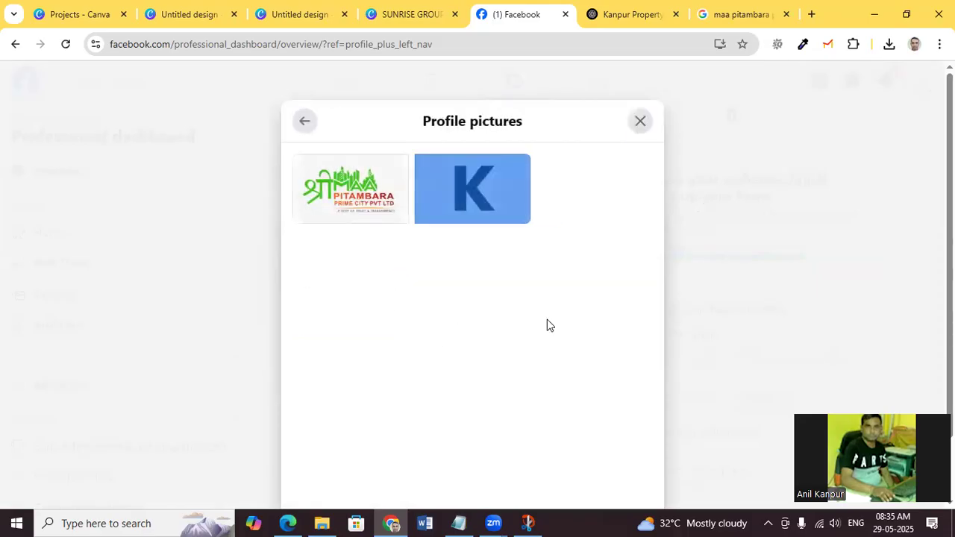
pyautogui.click(369, 206)
pyautogui.click(615, 397)
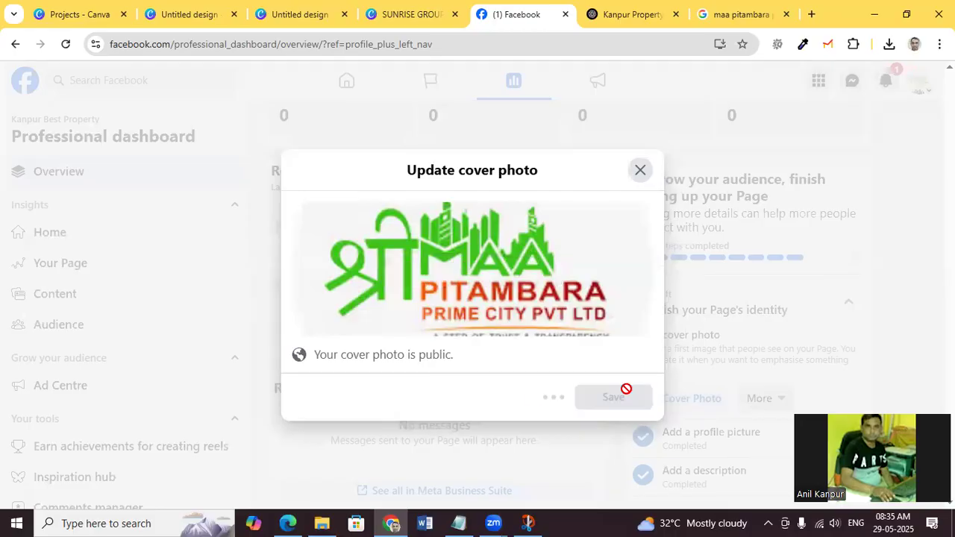
pyautogui.click(617, 325)
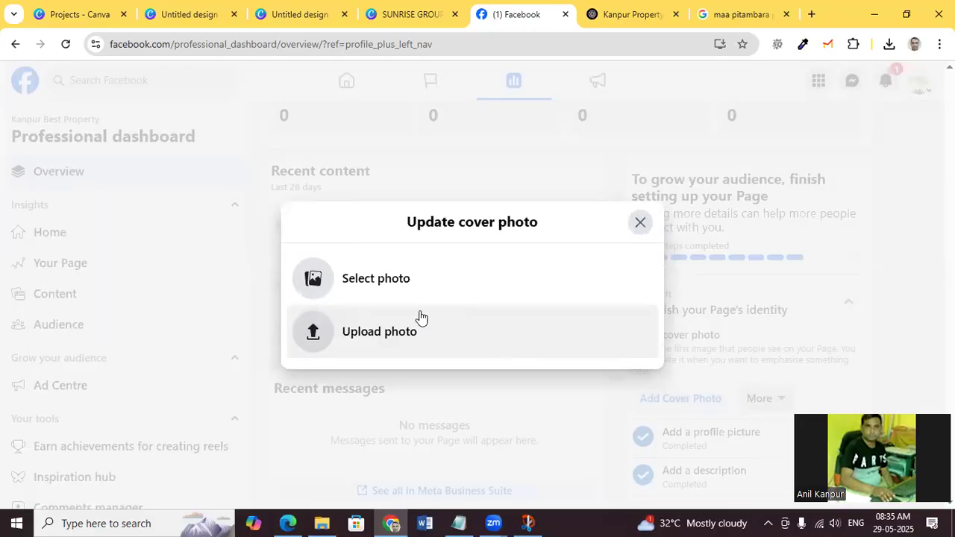
pyautogui.click(640, 224)
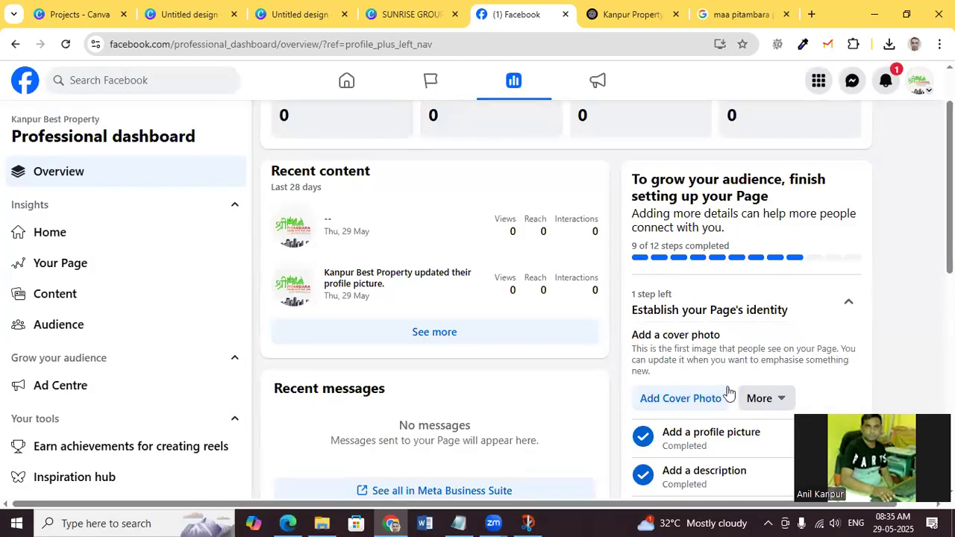
pyautogui.scroll(-2, 729, 393)
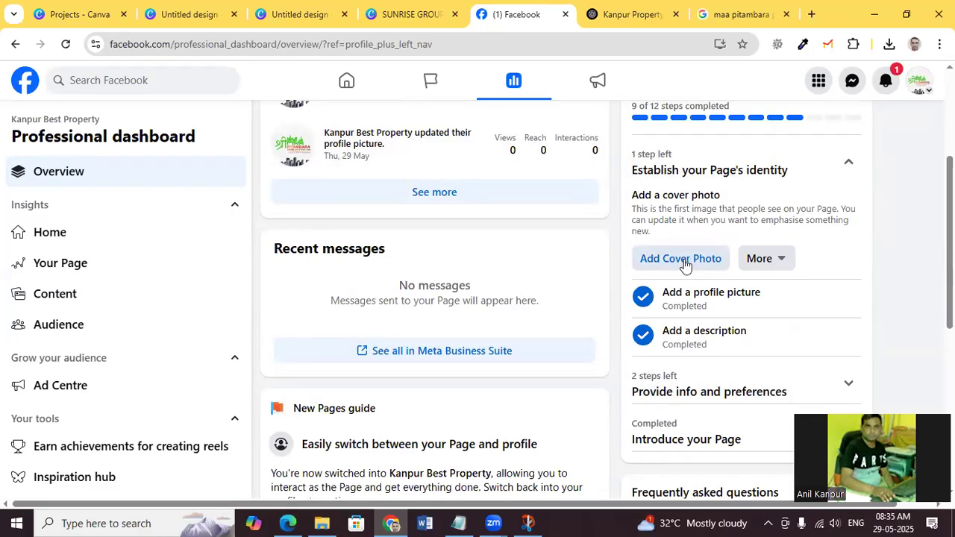
pyautogui.scroll(2, 686, 264)
pyautogui.scroll(-1, 691, 254)
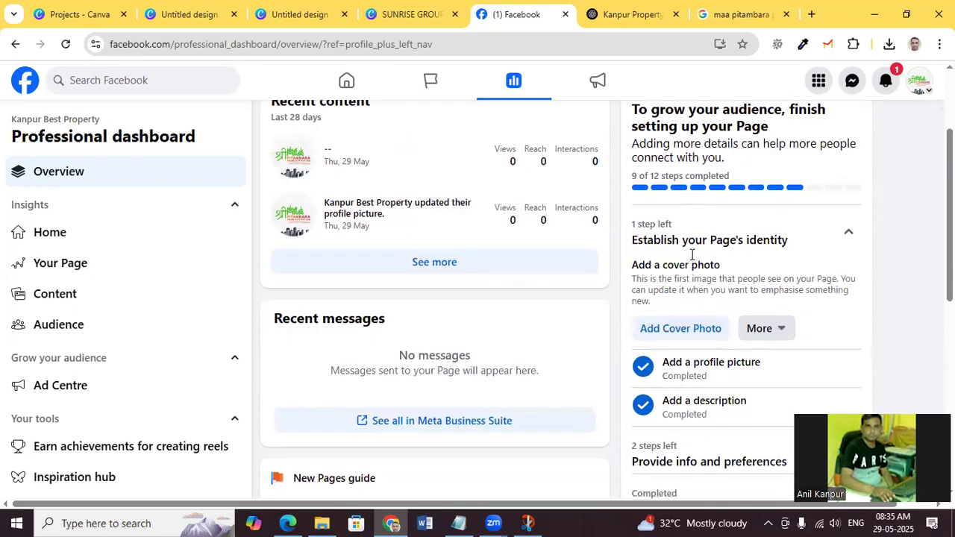
# Upload the 'pitambara logo' file as the cover photo and dismiss the too-small error
pyautogui.click(702, 330)
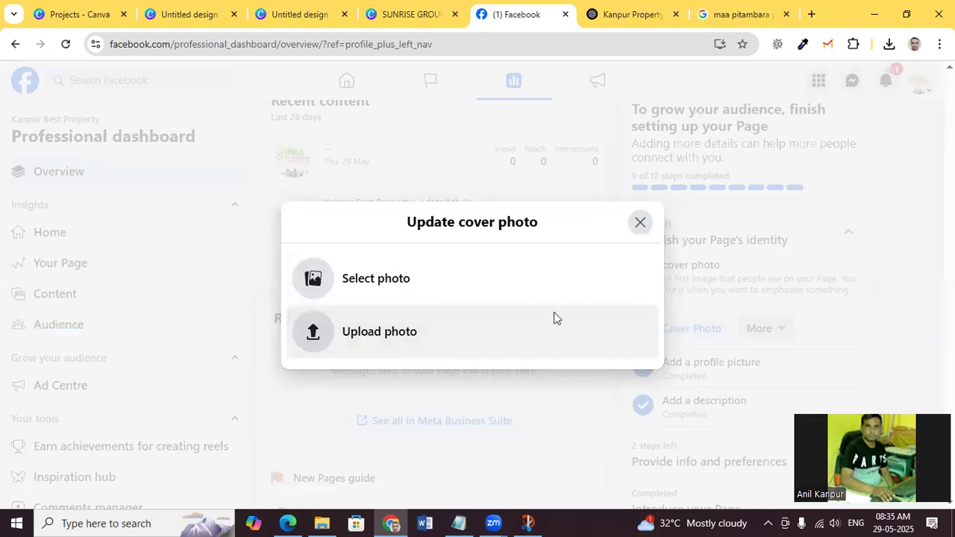
pyautogui.click(485, 315)
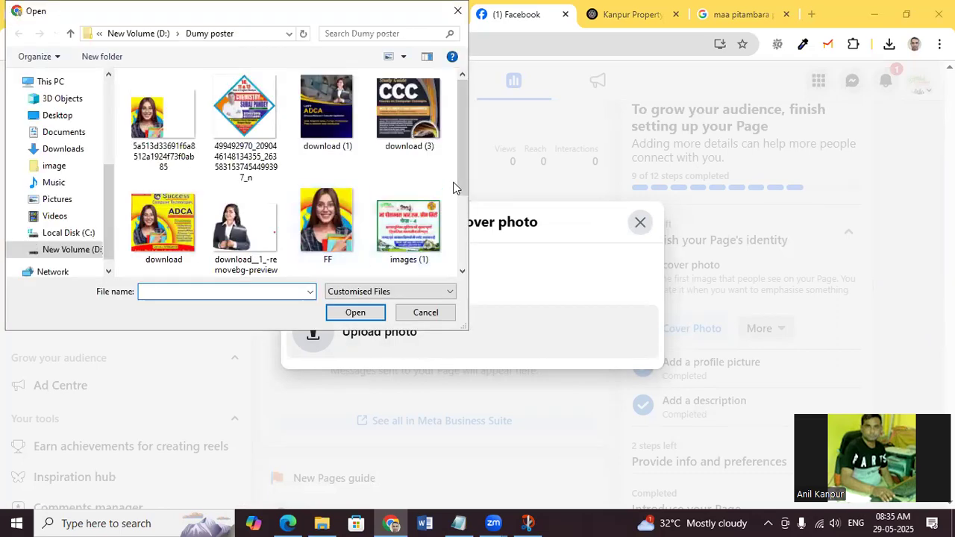
pyautogui.scroll(-2, 396, 255)
pyautogui.click(406, 227)
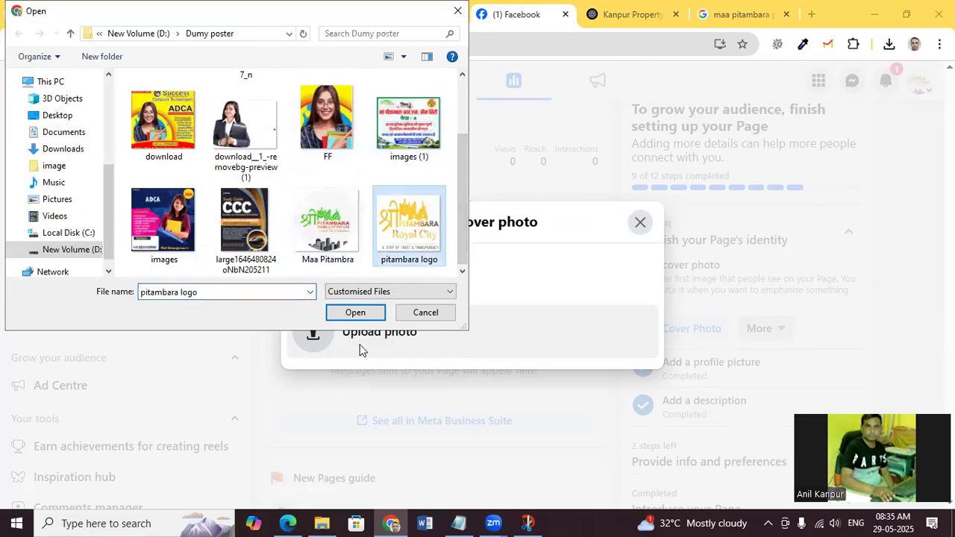
pyautogui.click(355, 312)
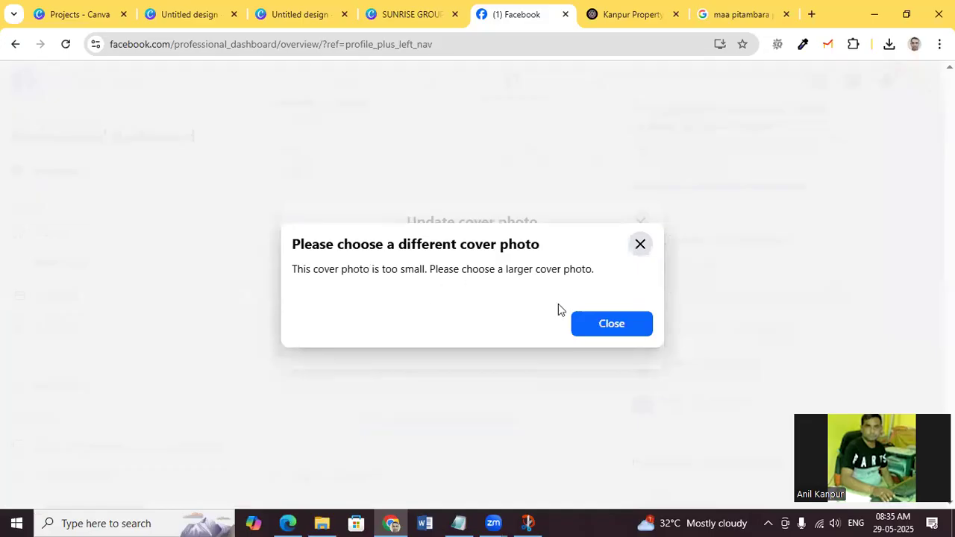
pyautogui.click(624, 328)
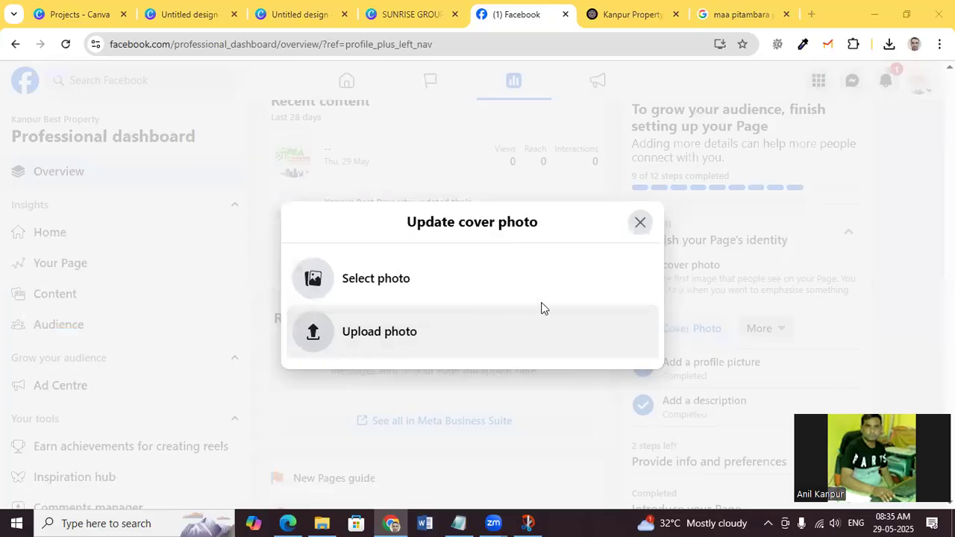
# Try uploading 'images (1)' as the cover instead, then dismiss the error and close the cover dialog
pyautogui.click(452, 331)
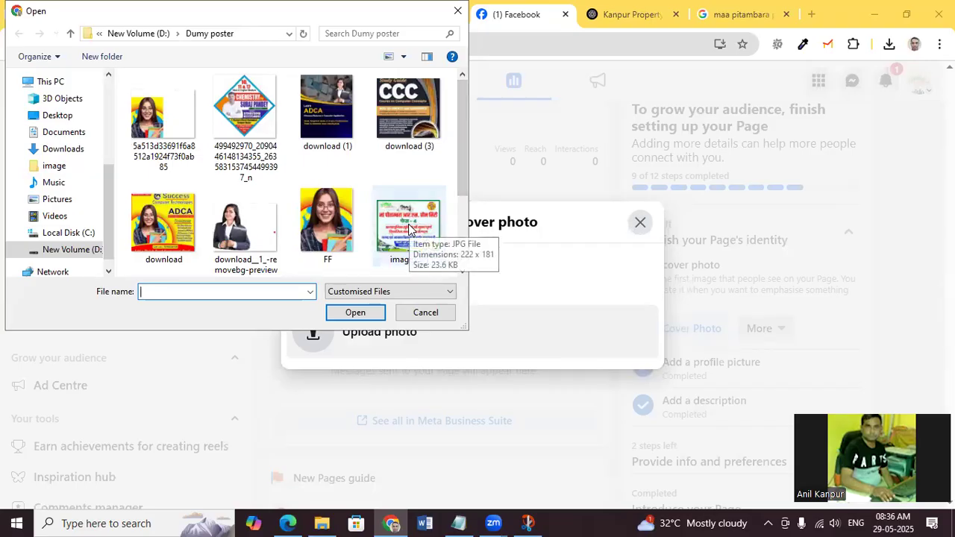
pyautogui.click(408, 228)
pyautogui.click(349, 316)
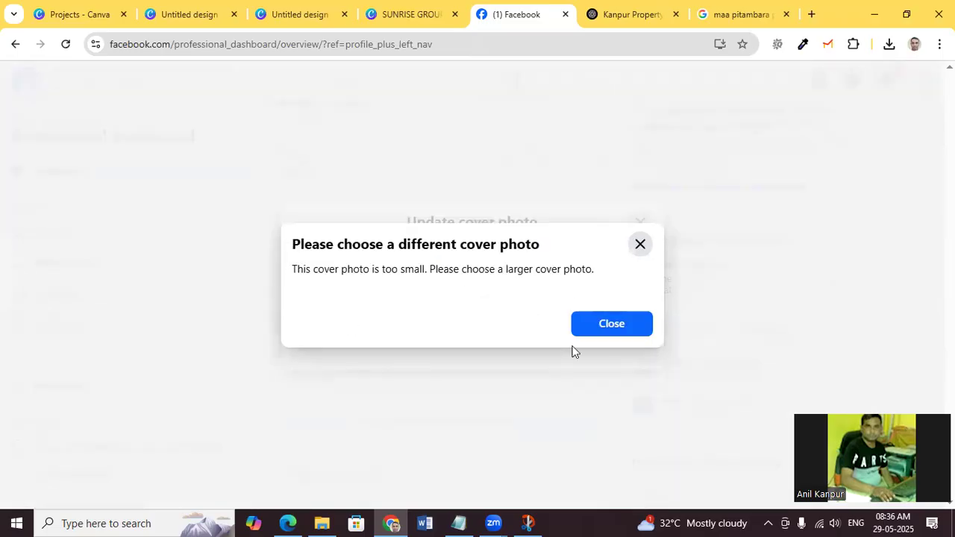
pyautogui.click(604, 331)
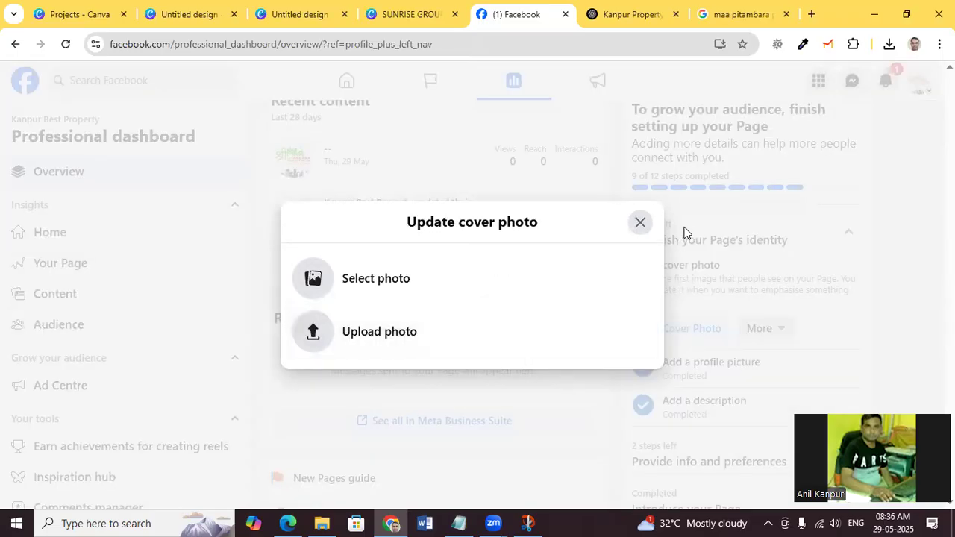
pyautogui.click(639, 224)
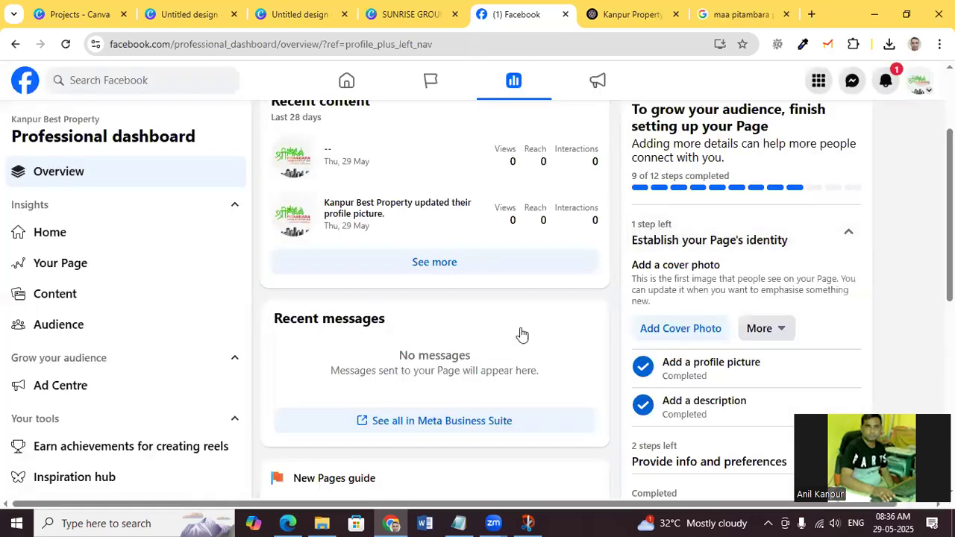
# Expand the Provide info and preferences steps on the dashboard and choose Connect Instagram
pyautogui.scroll(2, 520, 332)
pyautogui.scroll(-3, 520, 332)
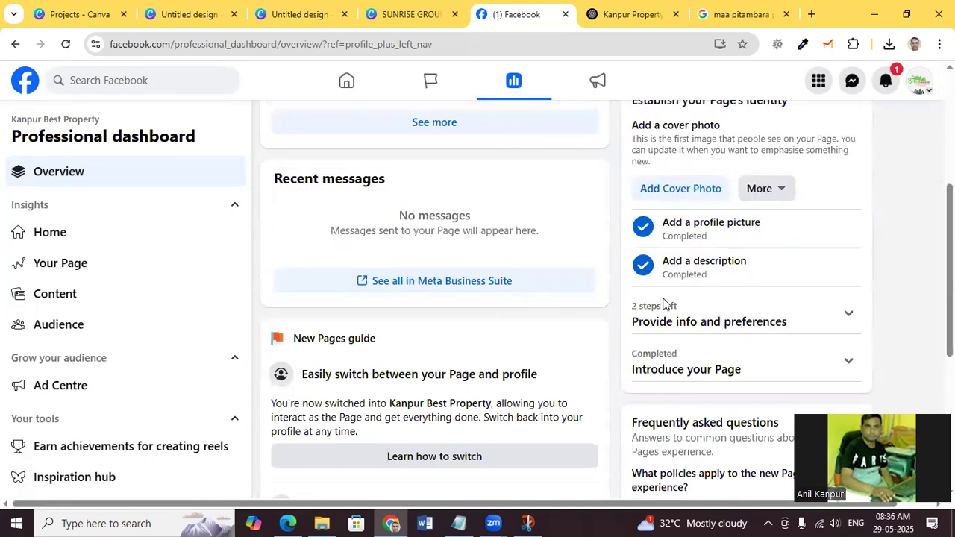
pyautogui.click(784, 317)
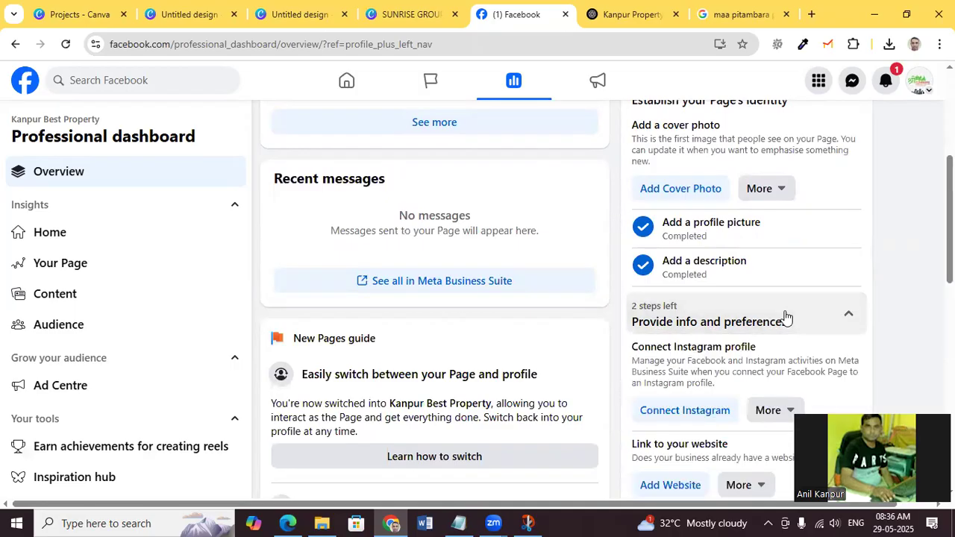
pyautogui.scroll(-2, 783, 320)
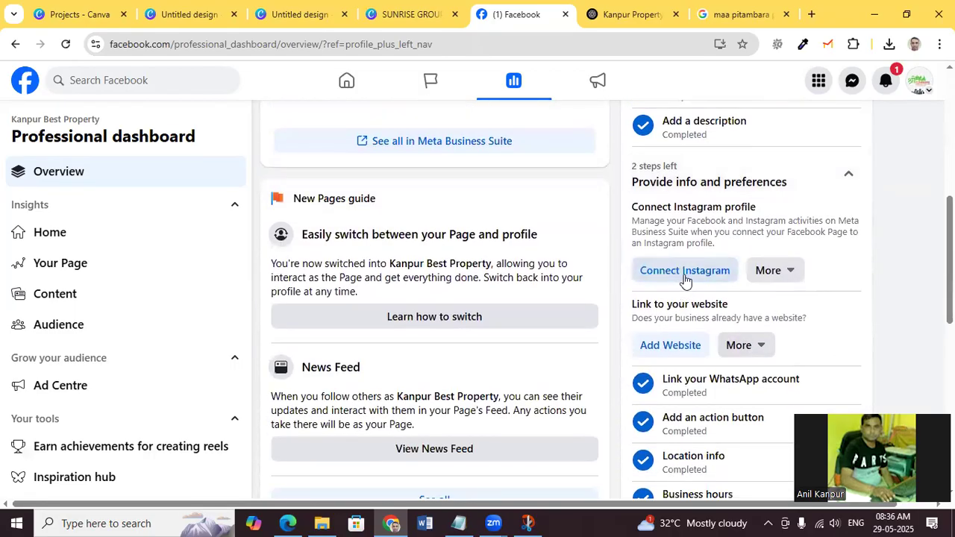
pyautogui.click(685, 271)
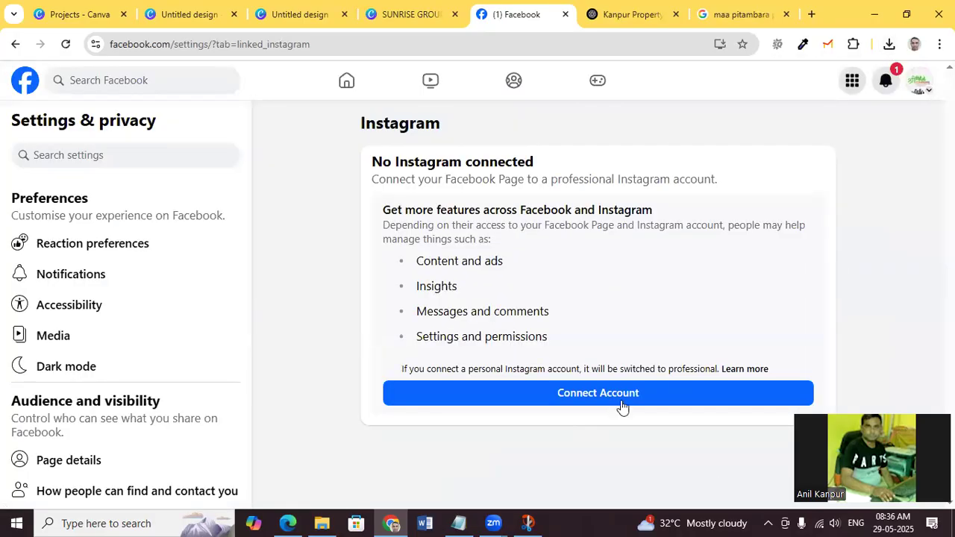
# Agree to connect the Page to Instagram, keeping Instagram message access allowed
pyautogui.click(611, 394)
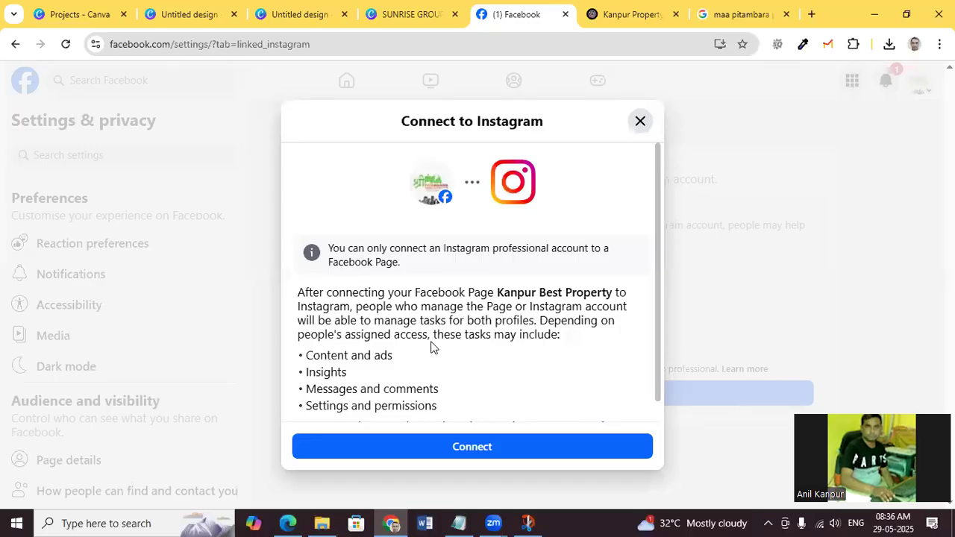
pyautogui.click(464, 446)
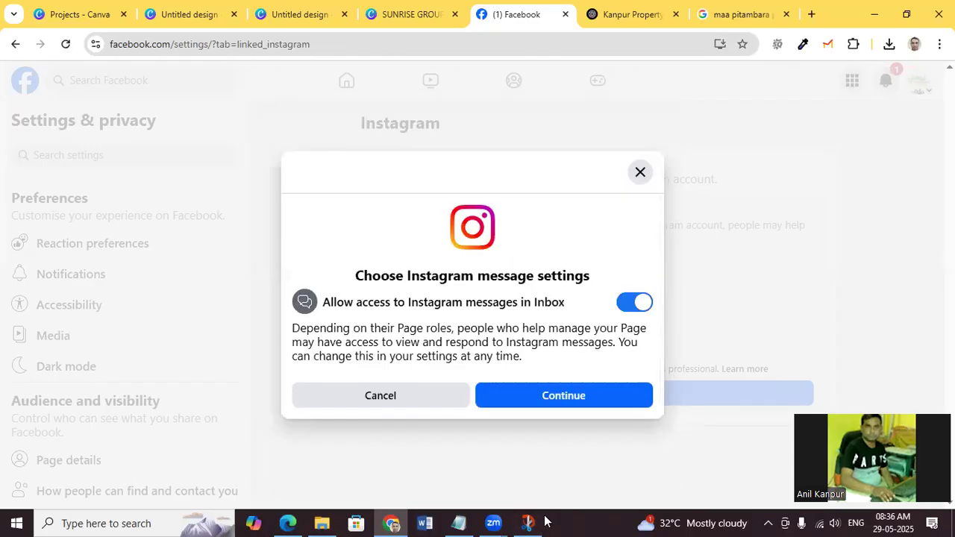
pyautogui.click(563, 396)
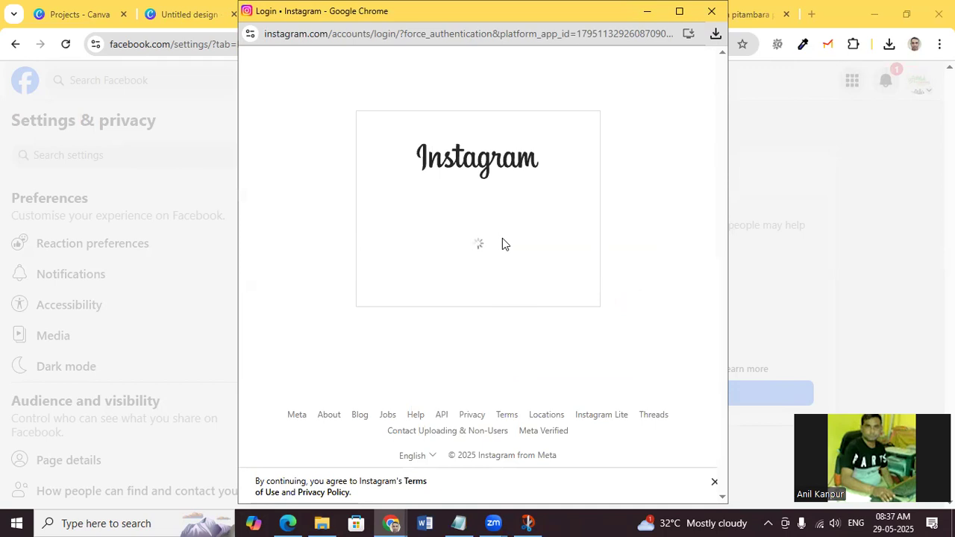
# Log in to Instagram with the business account's username and password
pyautogui.click(460, 164)
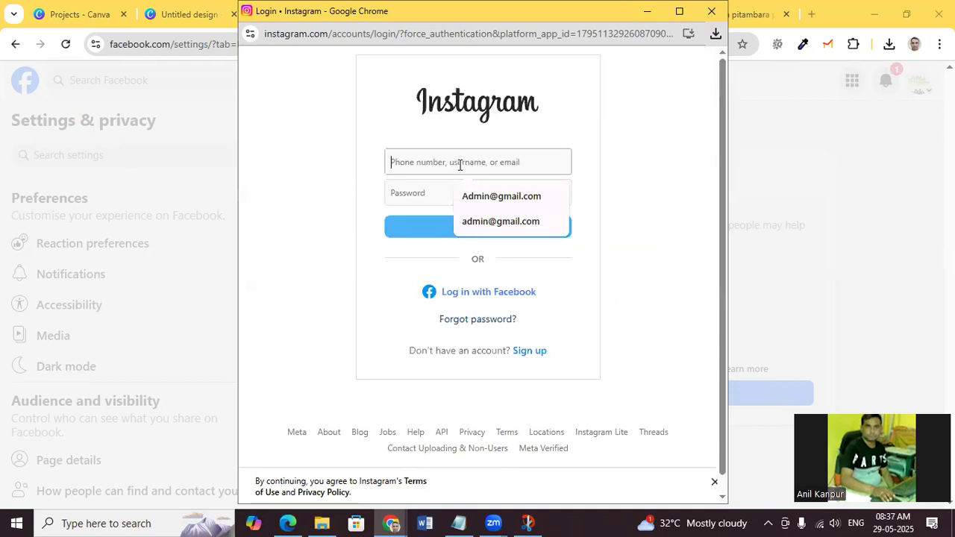
pyautogui.write('sunrisegroup')
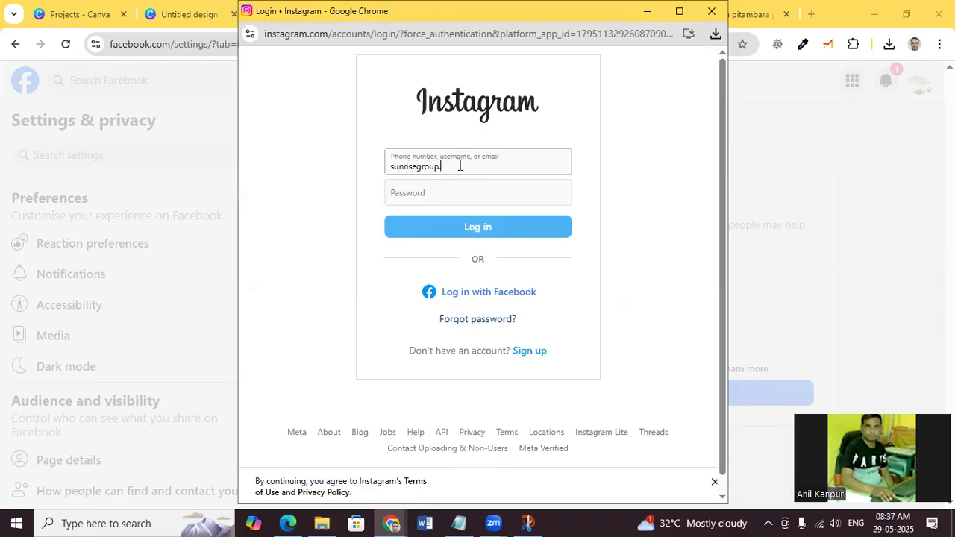
pyautogui.write('.007')
pyautogui.press('Tab')
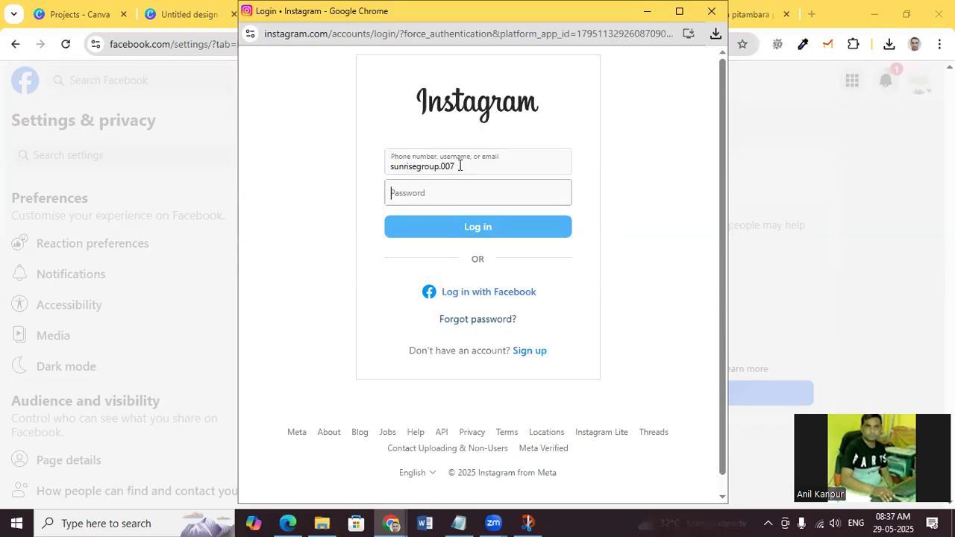
pyautogui.write('••••••')
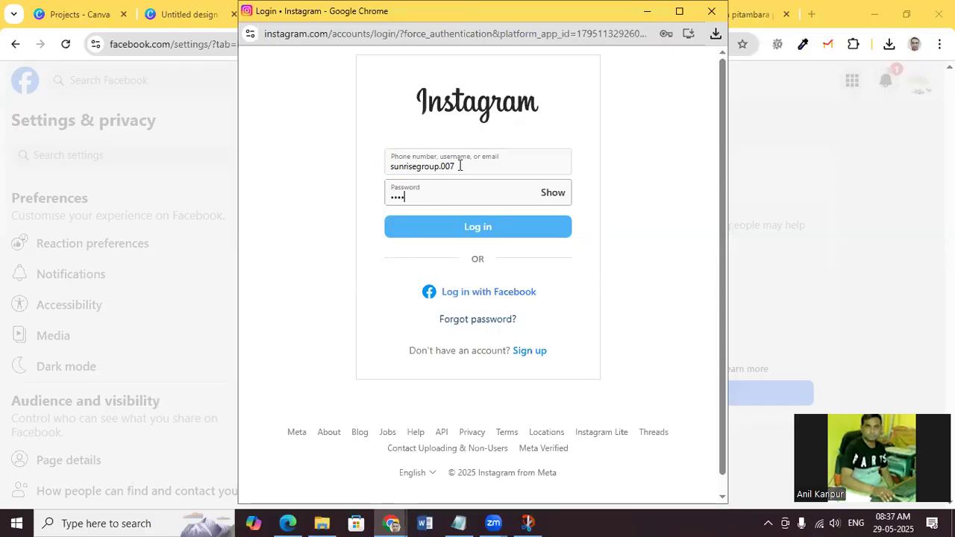
pyautogui.write('••')
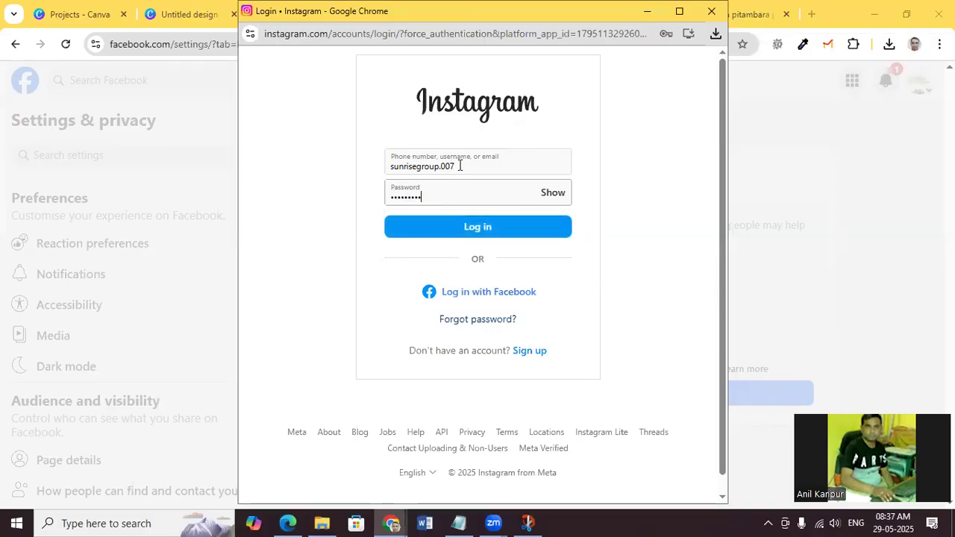
pyautogui.click(511, 235)
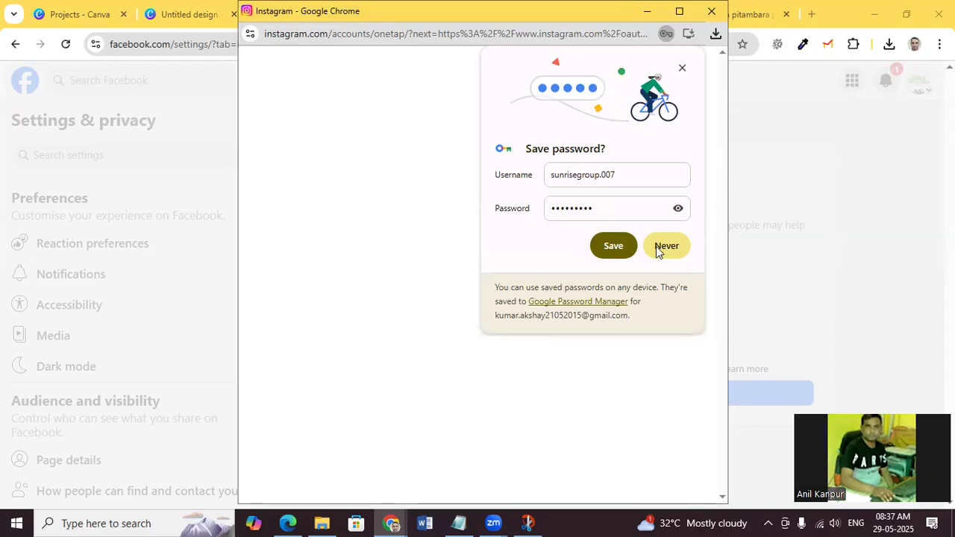
# Decline Chrome's password saving, save the Instagram login info, and continue to the Facebook authorization request
pyautogui.click(657, 249)
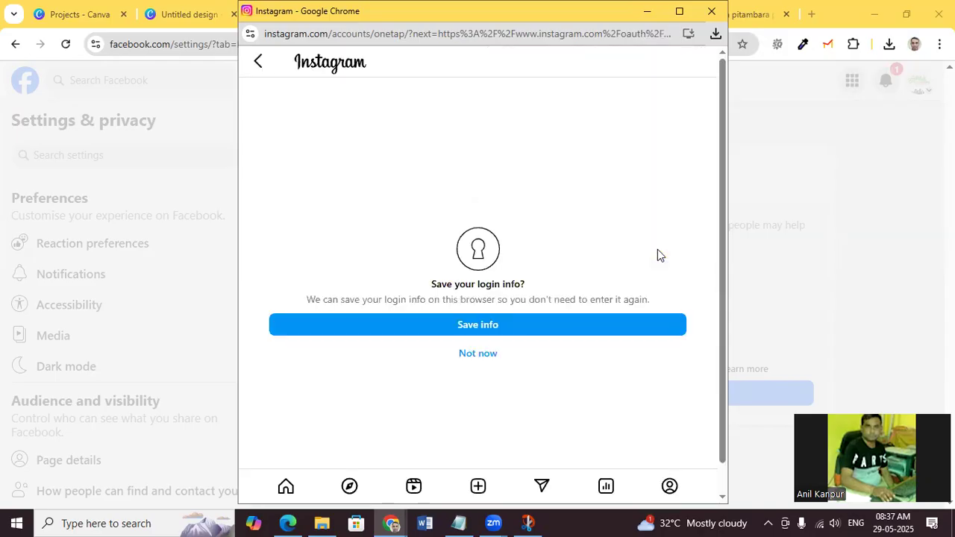
pyautogui.click(502, 328)
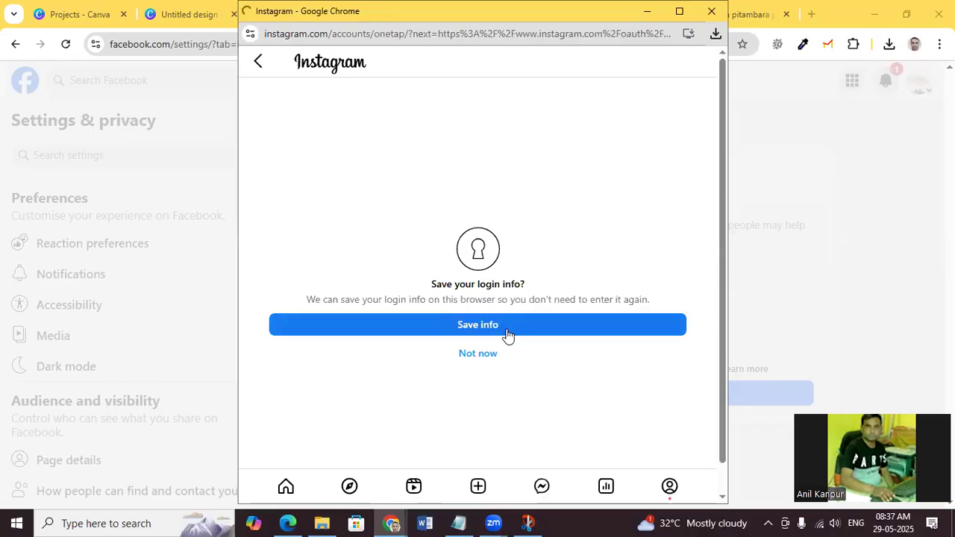
pyautogui.click(477, 357)
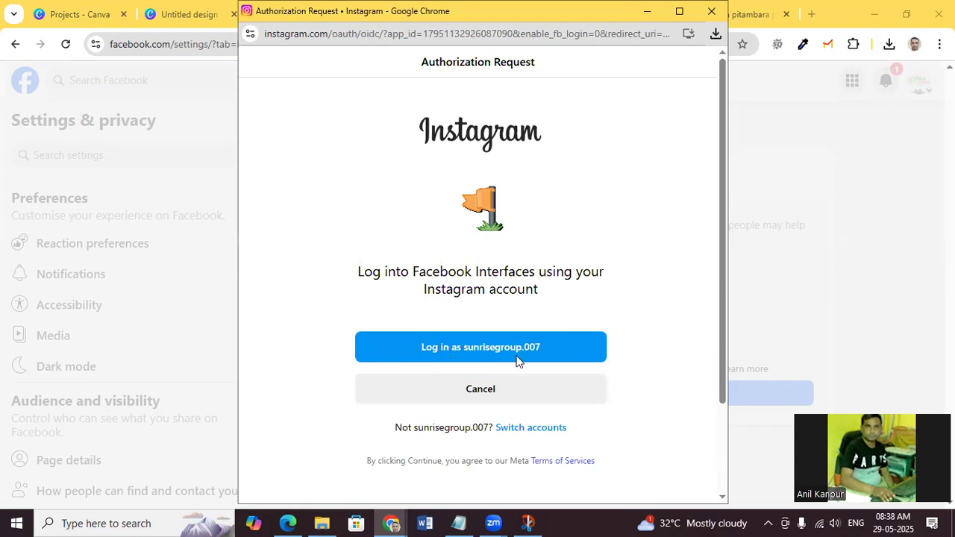
# Authorize Facebook to log in with the recognised Instagram account
pyautogui.click(477, 353)
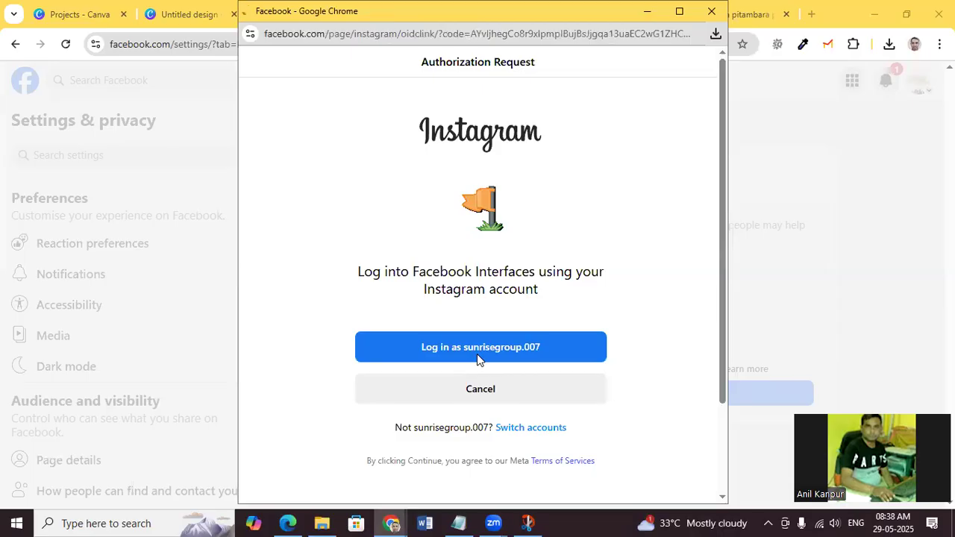
pyautogui.click(477, 354)
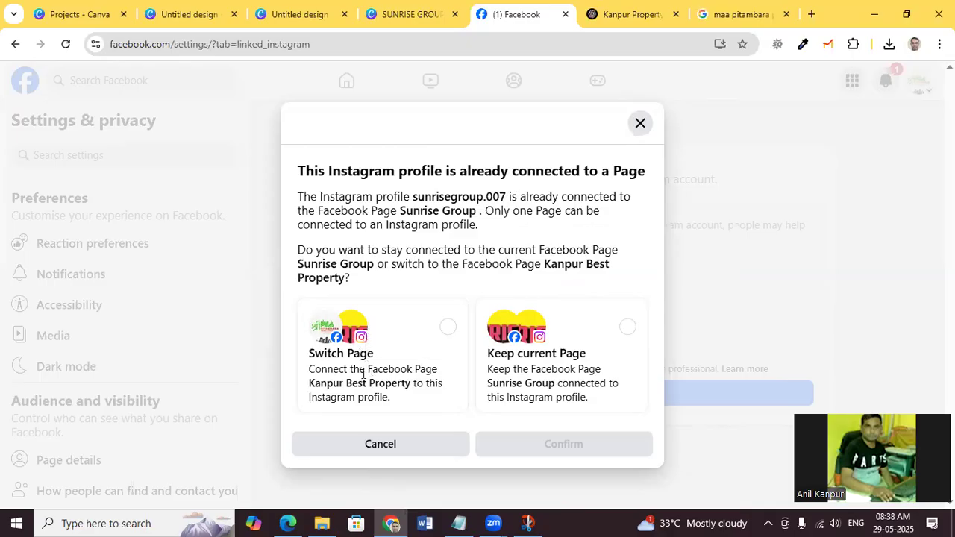
# Keep the Instagram profile linked to Sunrise Group, then return to Kanpur Best Property's Page setup settings
pyautogui.click(628, 330)
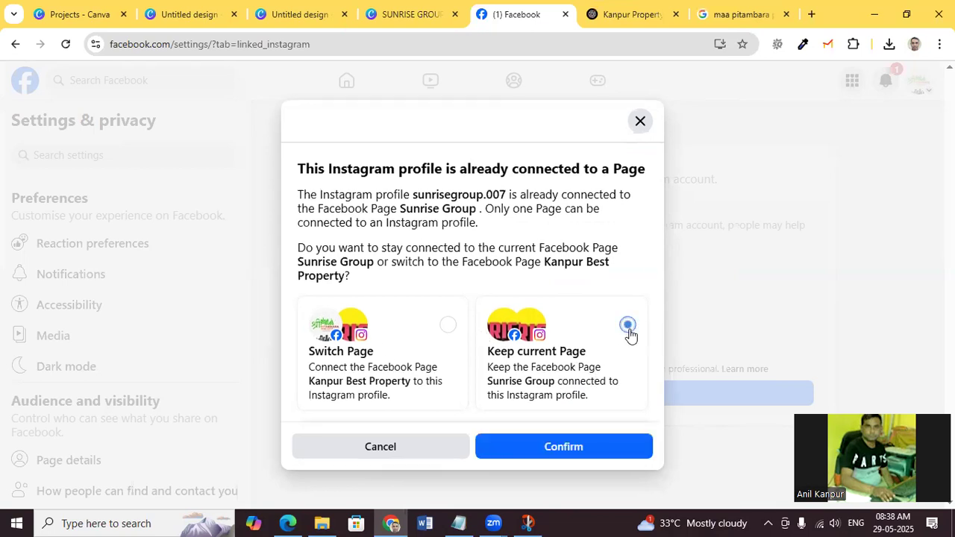
pyautogui.click(609, 446)
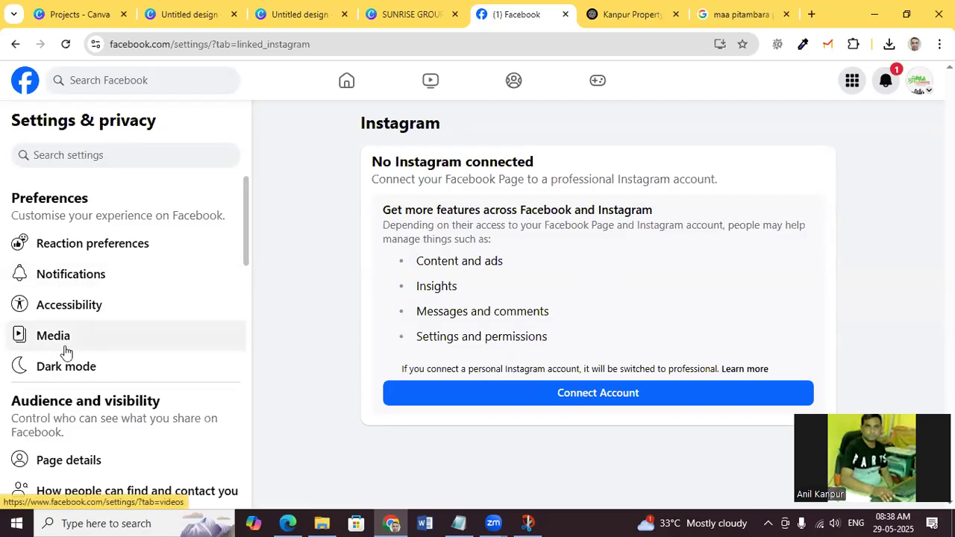
pyautogui.scroll(-10, 120, 292)
pyautogui.scroll(3, 114, 328)
pyautogui.scroll(4, 118, 283)
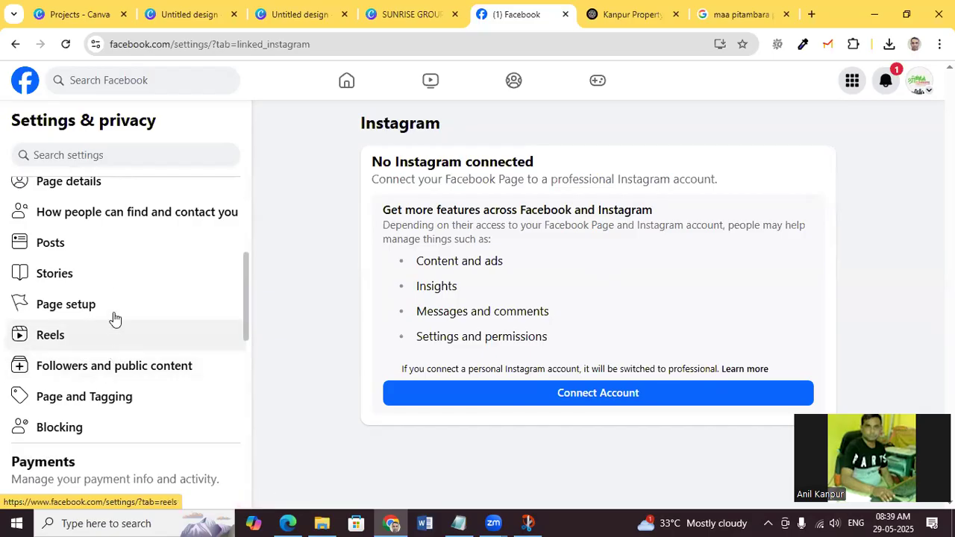
pyautogui.click(109, 310)
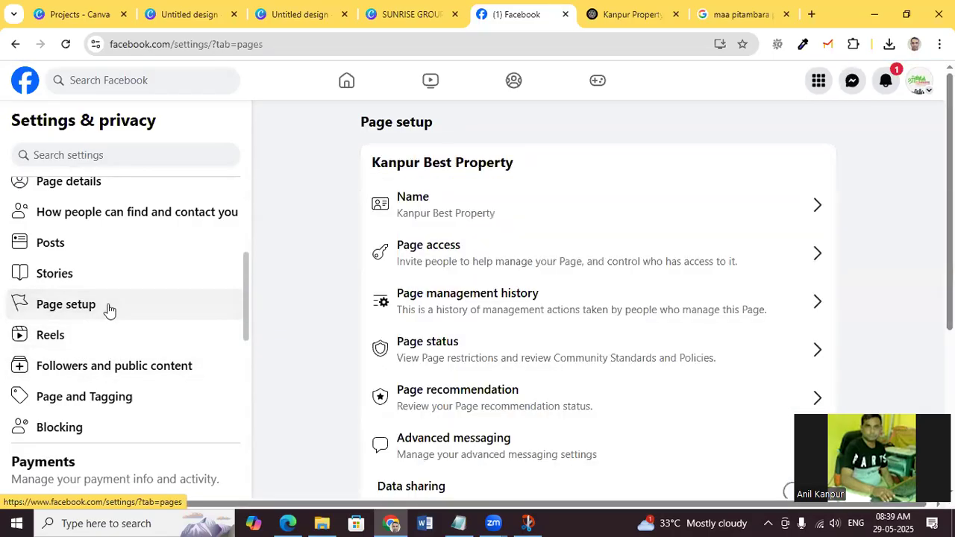
pyautogui.scroll(4, 108, 305)
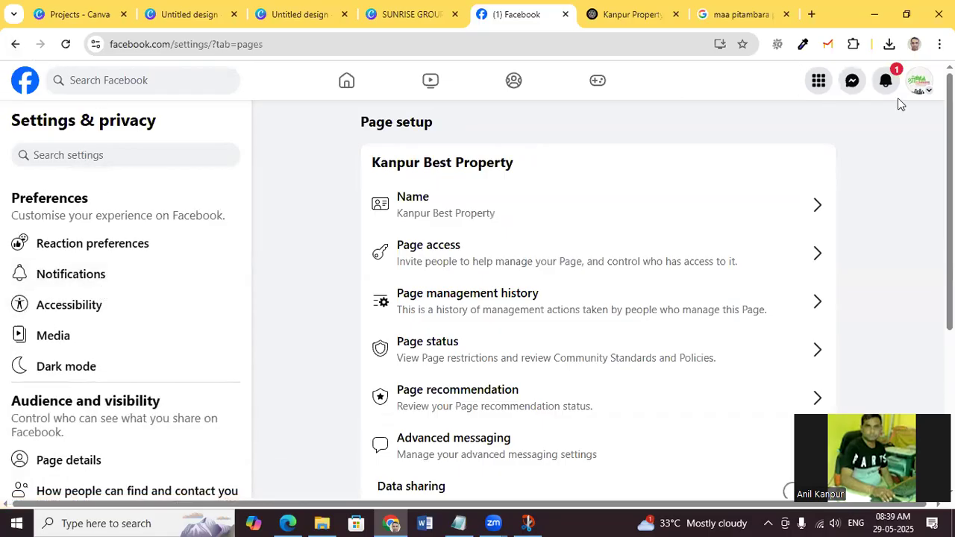
# Switch to the Kanpur Best Property Page profile from the account menu
pyautogui.click(919, 84)
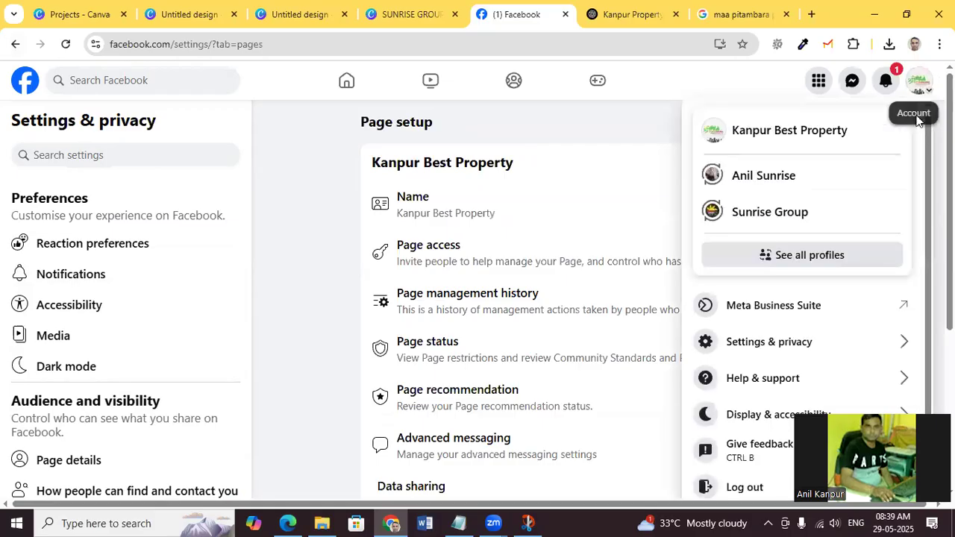
pyautogui.click(851, 141)
pyautogui.click(928, 85)
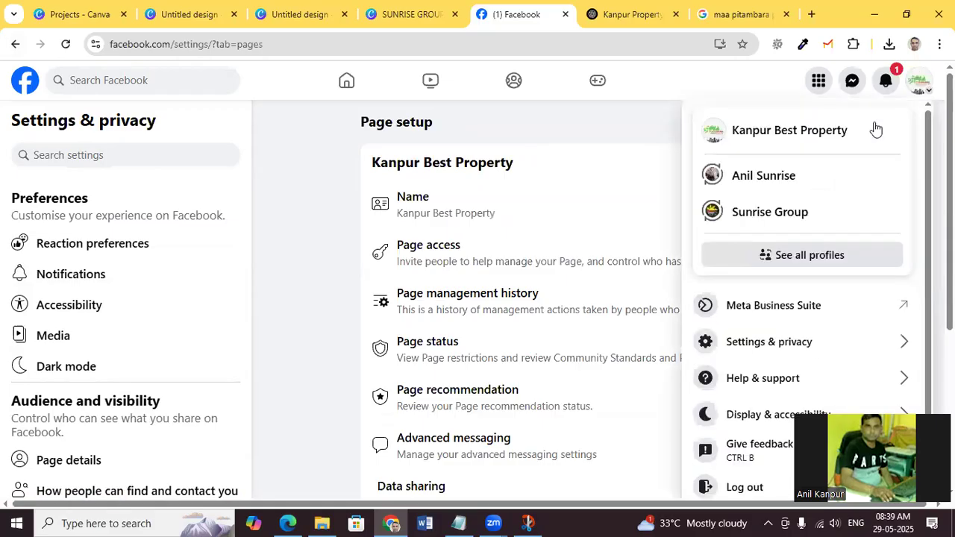
pyautogui.click(854, 124)
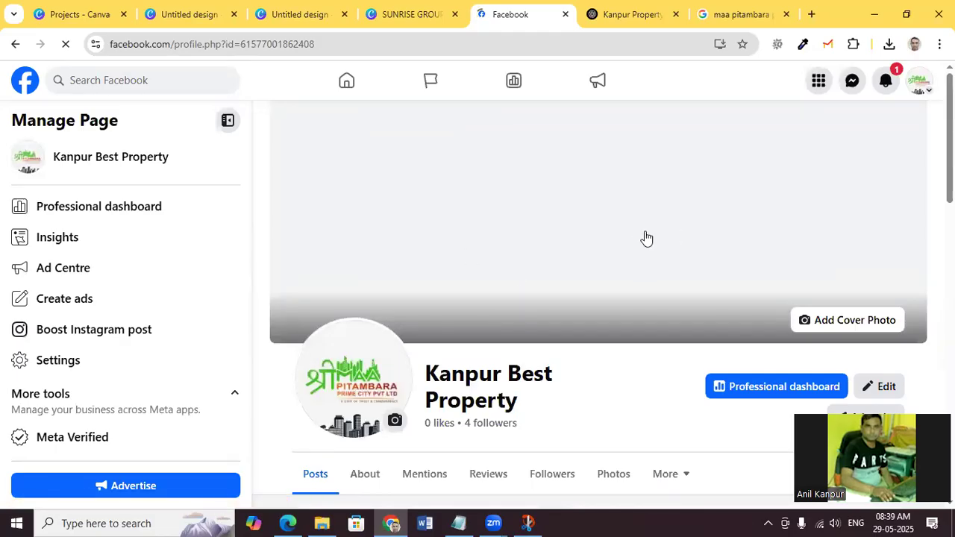
# Open the Page health card's full setup checklist, showing 9 of 12 steps done
pyautogui.scroll(-3, 646, 236)
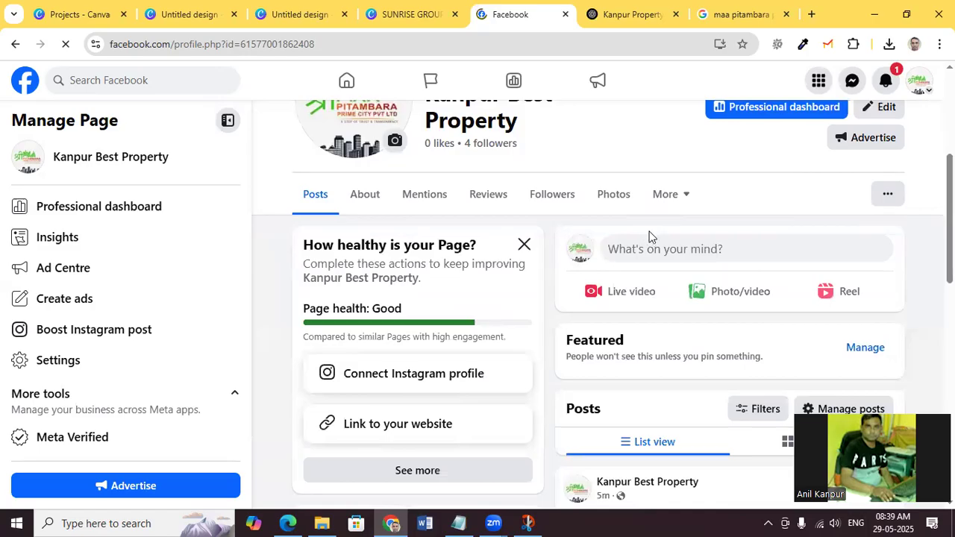
pyautogui.scroll(-2, 649, 236)
pyautogui.scroll(-10, 648, 236)
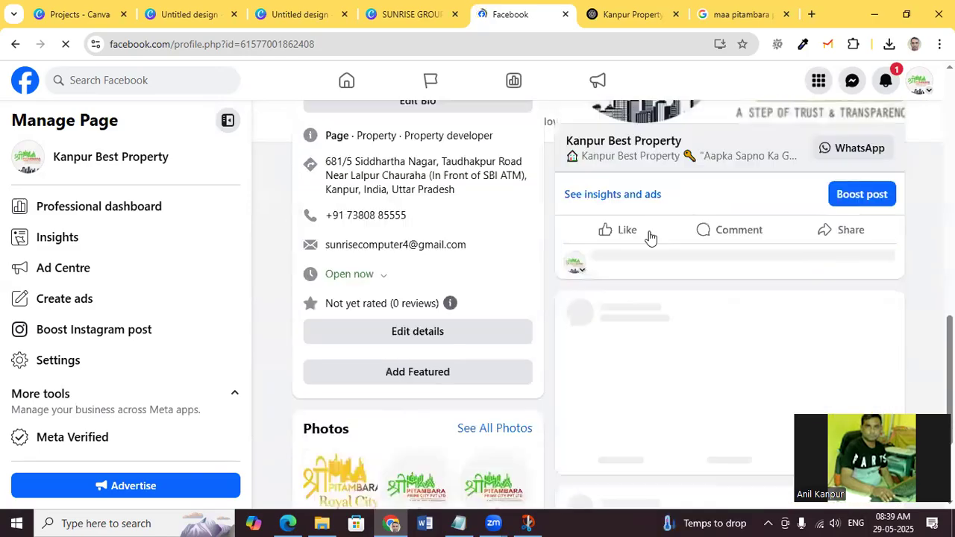
pyautogui.scroll(3, 641, 285)
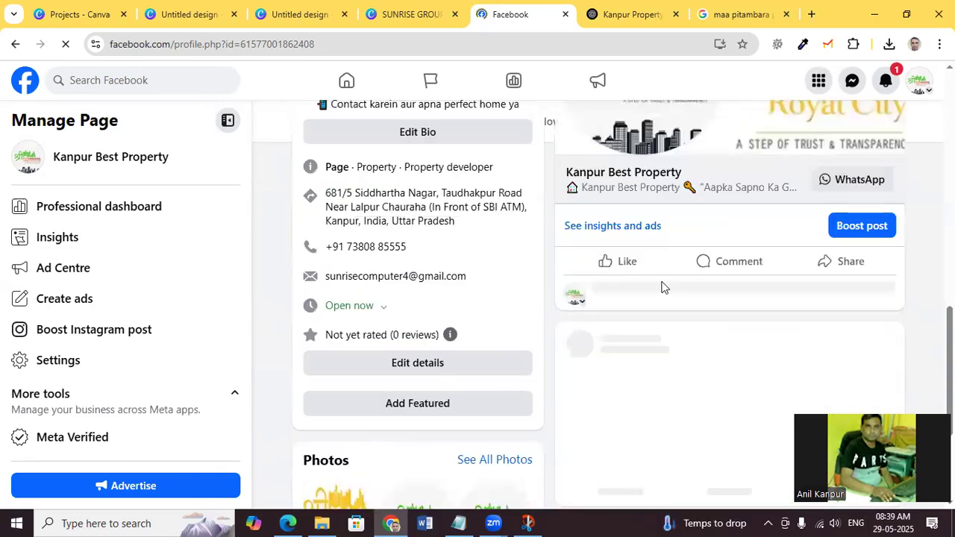
pyautogui.scroll(4, 654, 291)
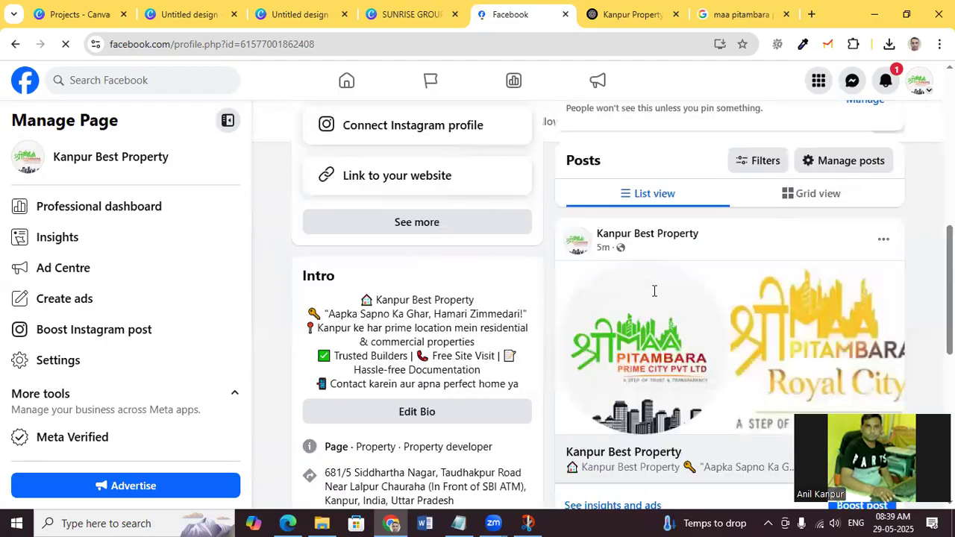
pyautogui.scroll(5, 654, 291)
pyautogui.scroll(-2, 550, 358)
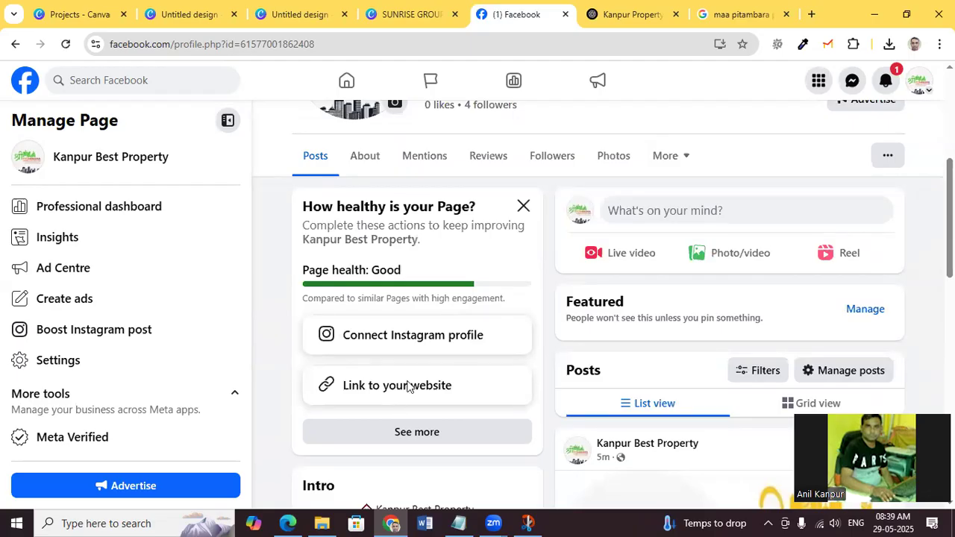
pyautogui.scroll(2, 440, 378)
pyautogui.scroll(-3, 448, 350)
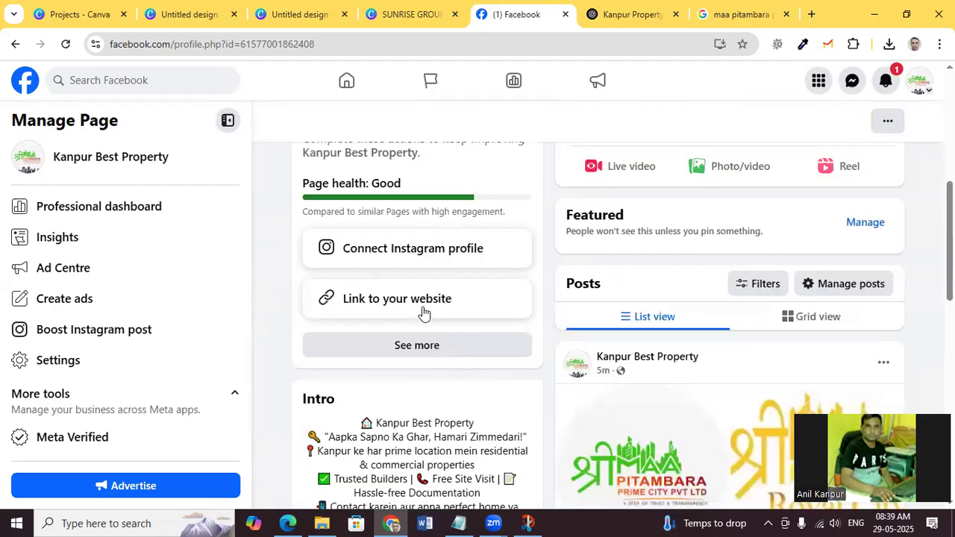
pyautogui.click(428, 349)
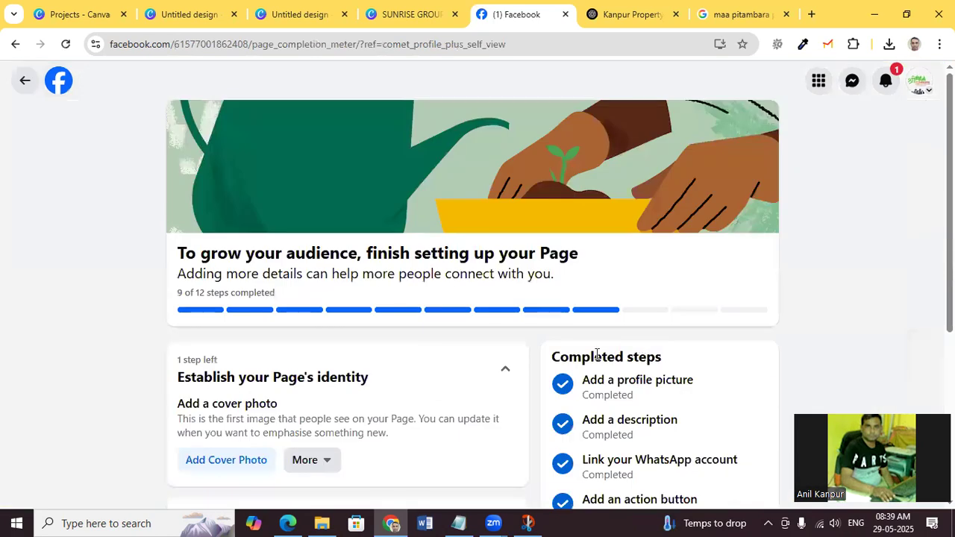
# Open a blank website address entry under 'Link to your website'
pyautogui.scroll(-2, 224, 350)
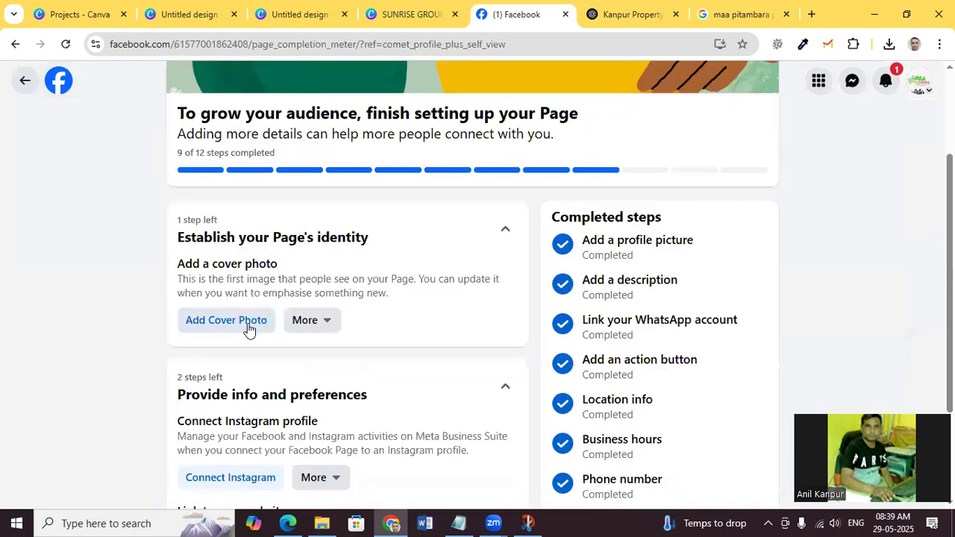
pyautogui.scroll(-1, 265, 342)
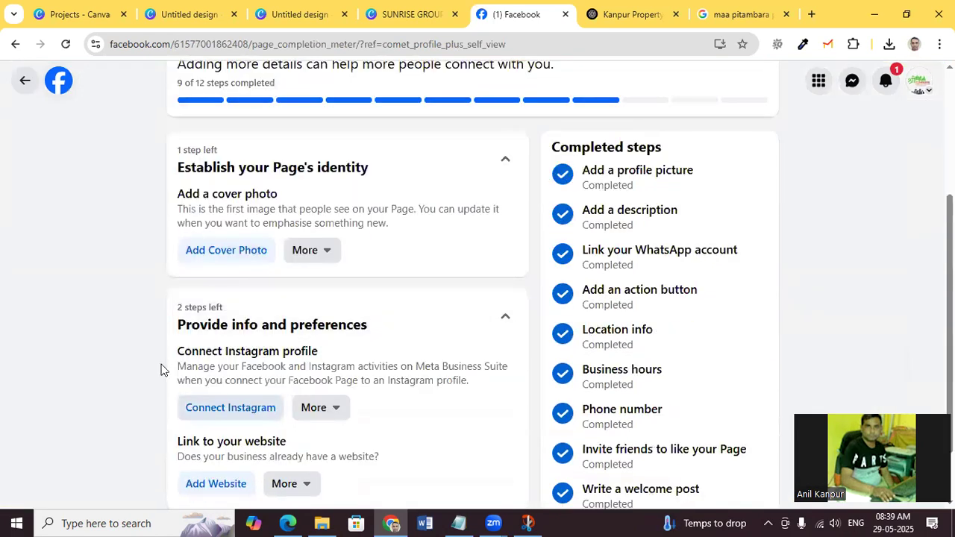
pyautogui.scroll(-1, 241, 341)
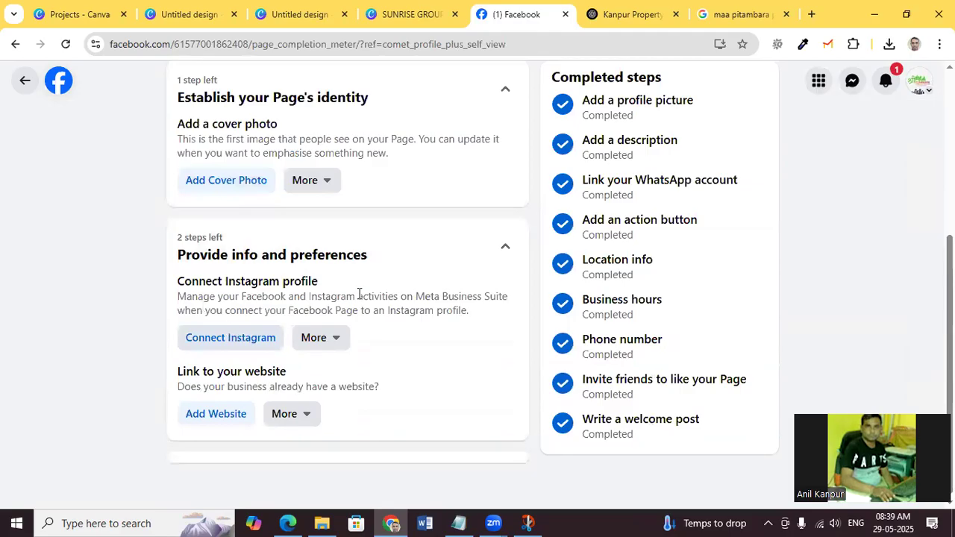
pyautogui.click(223, 415)
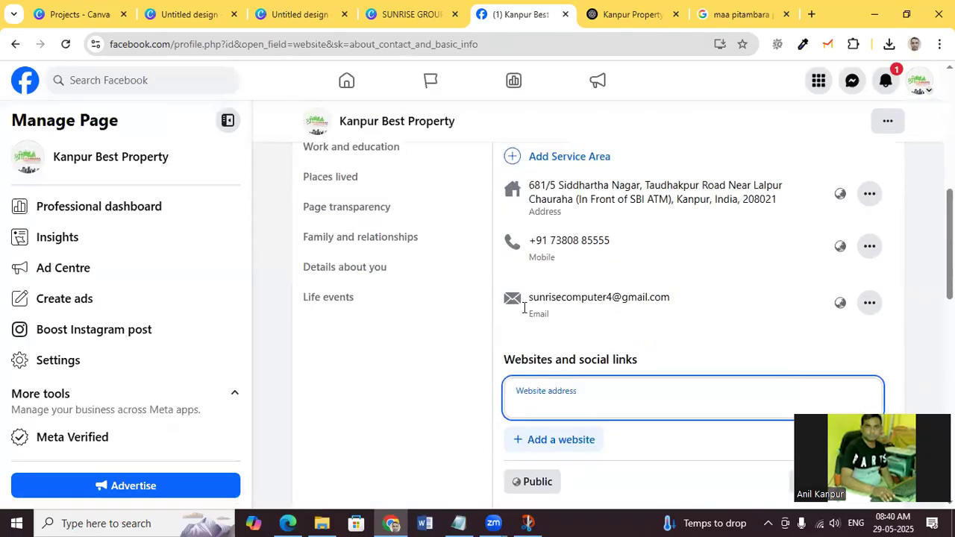
pyautogui.write('www./')
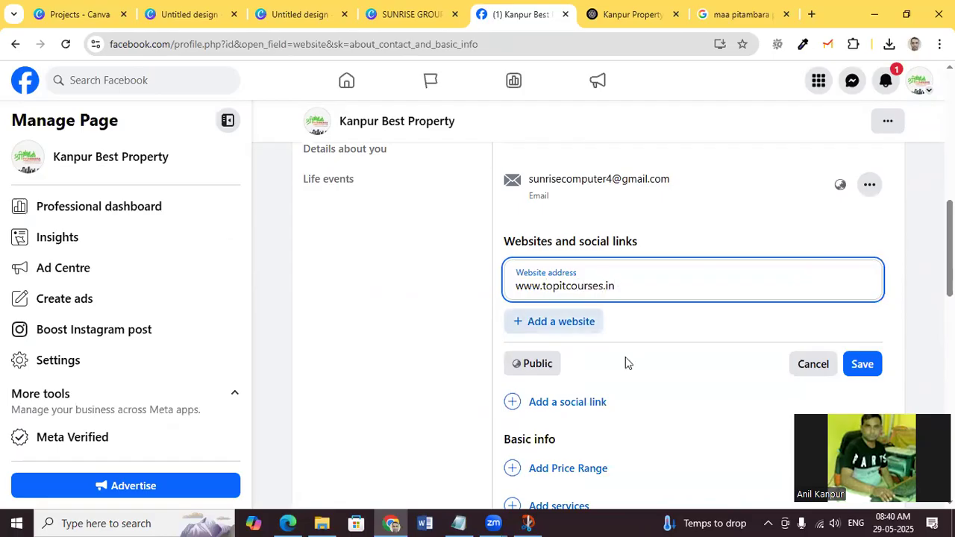
pyautogui.click(863, 365)
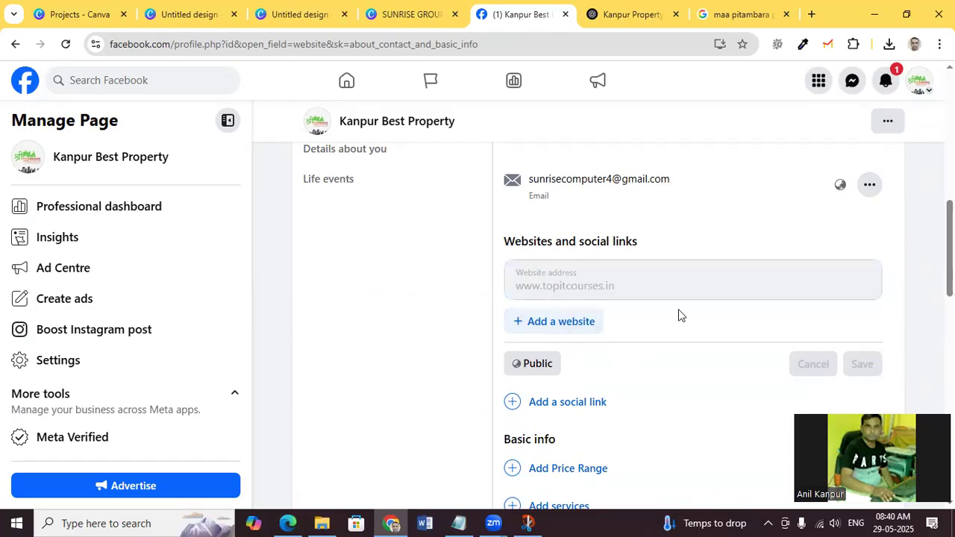
pyautogui.scroll(-2, 684, 316)
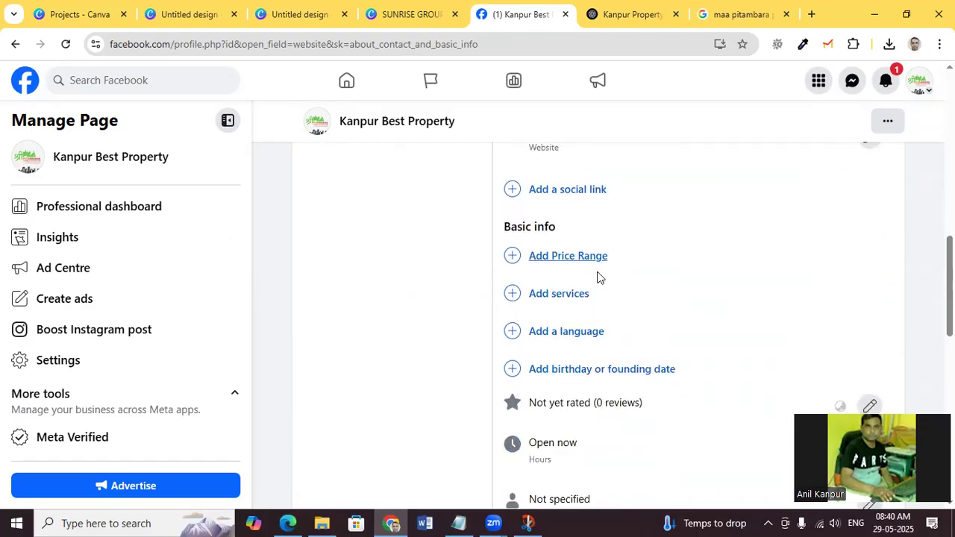
pyautogui.scroll(2, 597, 277)
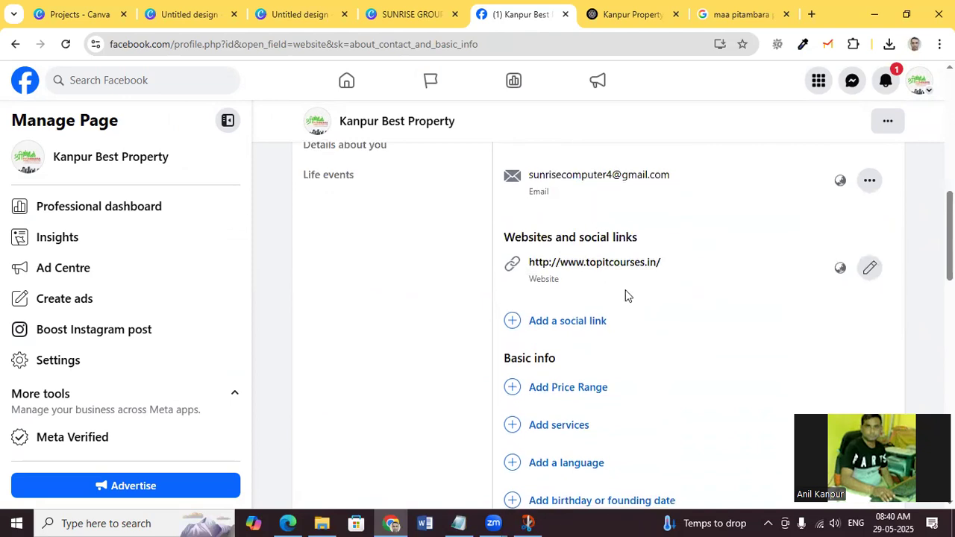
pyautogui.scroll(-2, 589, 276)
pyautogui.click(567, 185)
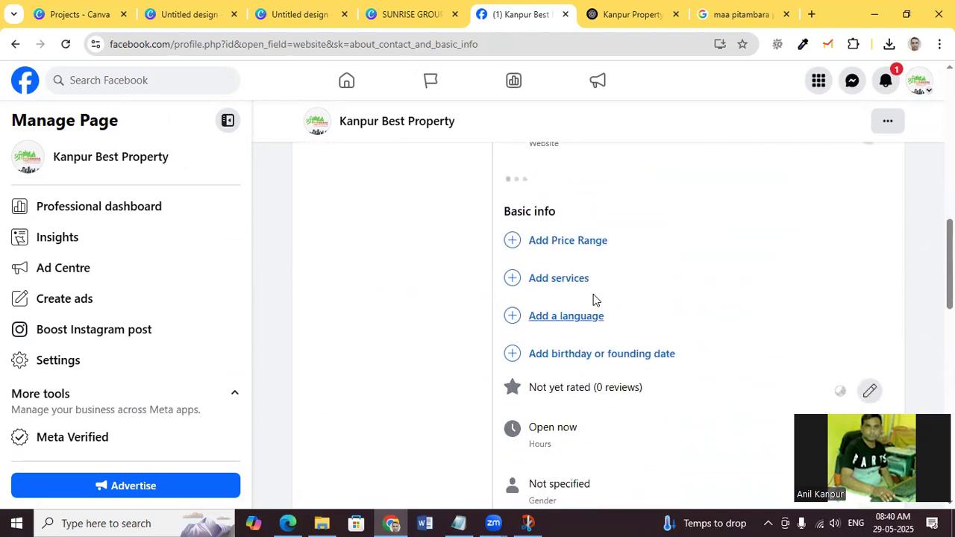
pyautogui.scroll(1, 664, 229)
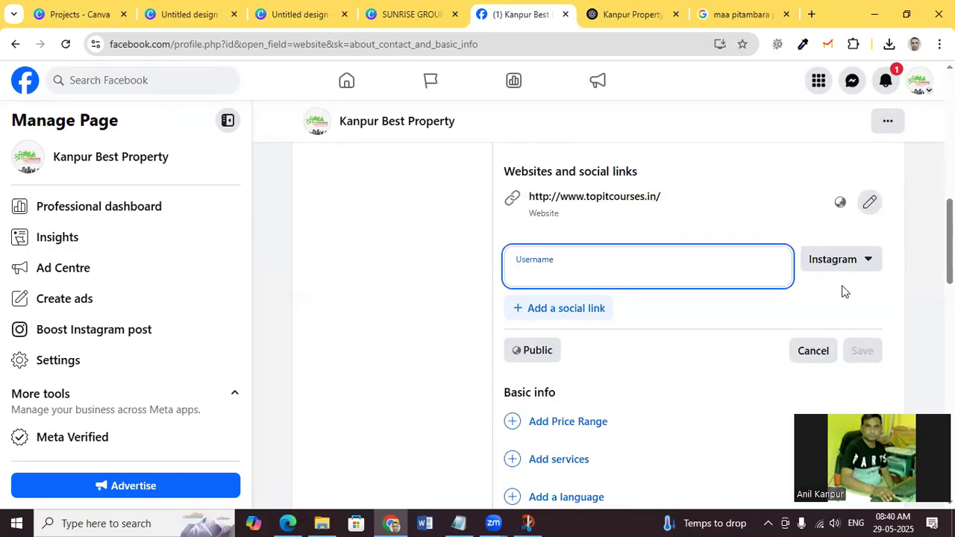
# Add a YouTube social link with username sunrisegrouptech and save it
pyautogui.click(833, 260)
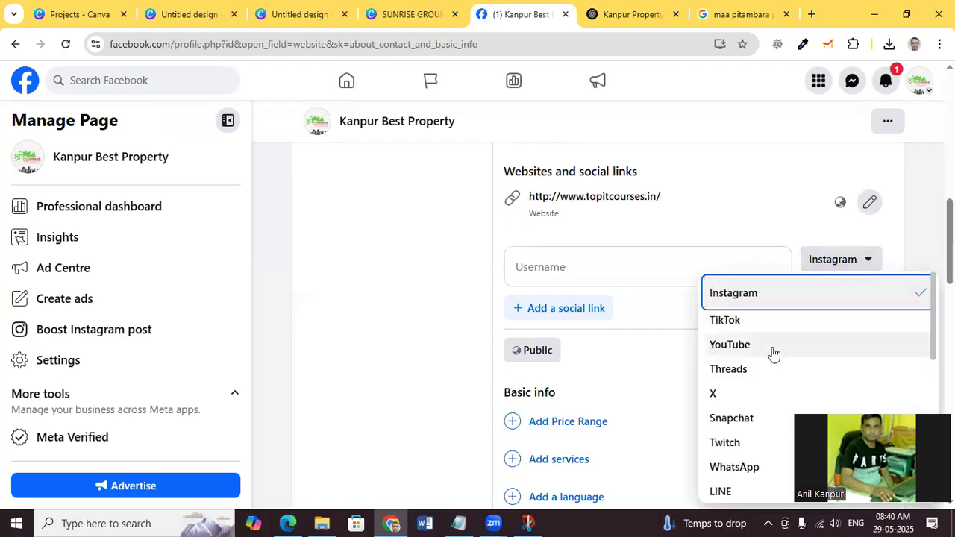
pyautogui.click(772, 347)
pyautogui.click(631, 265)
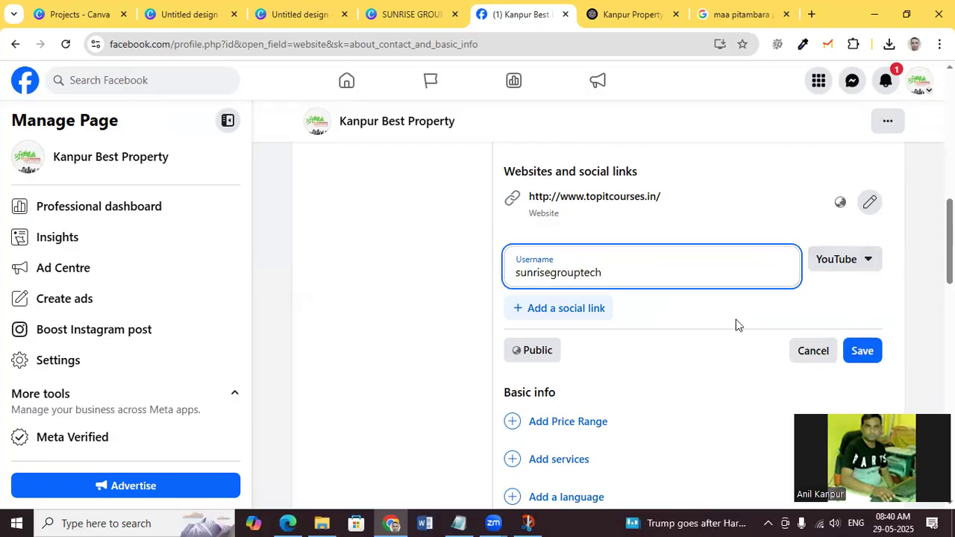
pyautogui.click(862, 350)
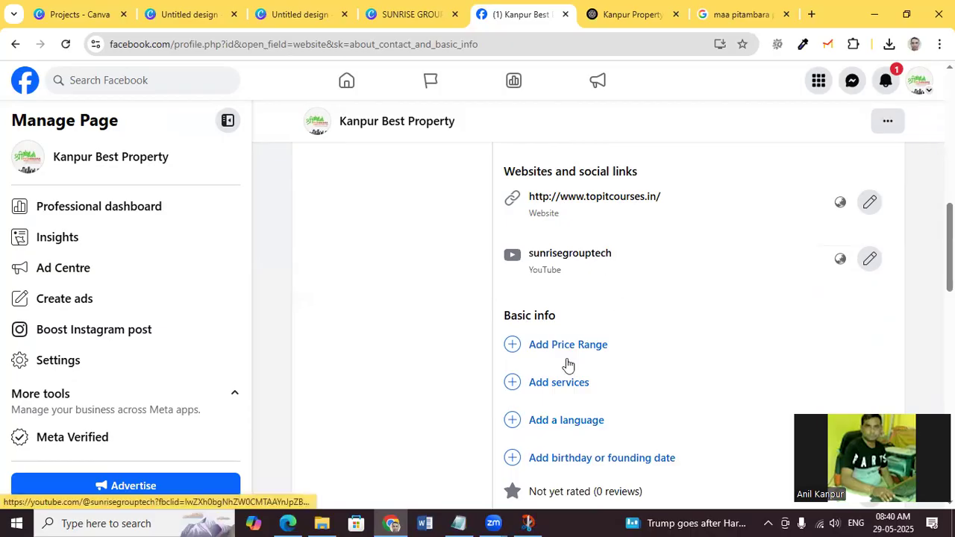
pyautogui.scroll(-1, 629, 269)
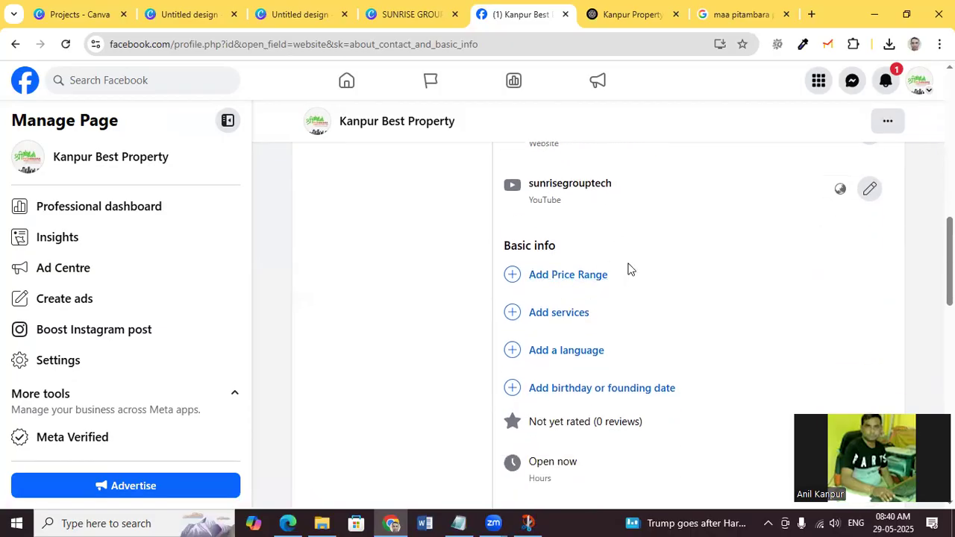
# Add Online booking to the page's Services in Basic info and save
pyautogui.click(575, 319)
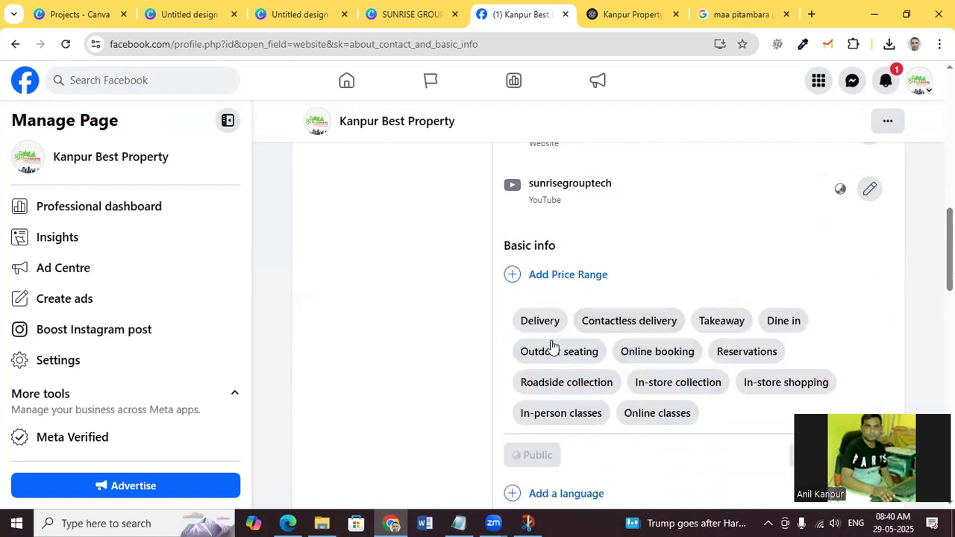
pyautogui.scroll(-1, 607, 348)
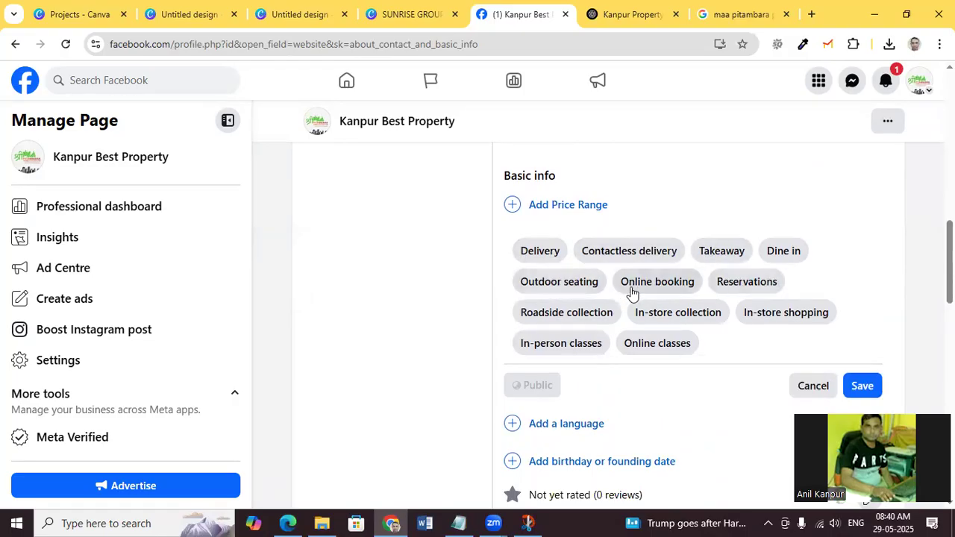
pyautogui.click(667, 284)
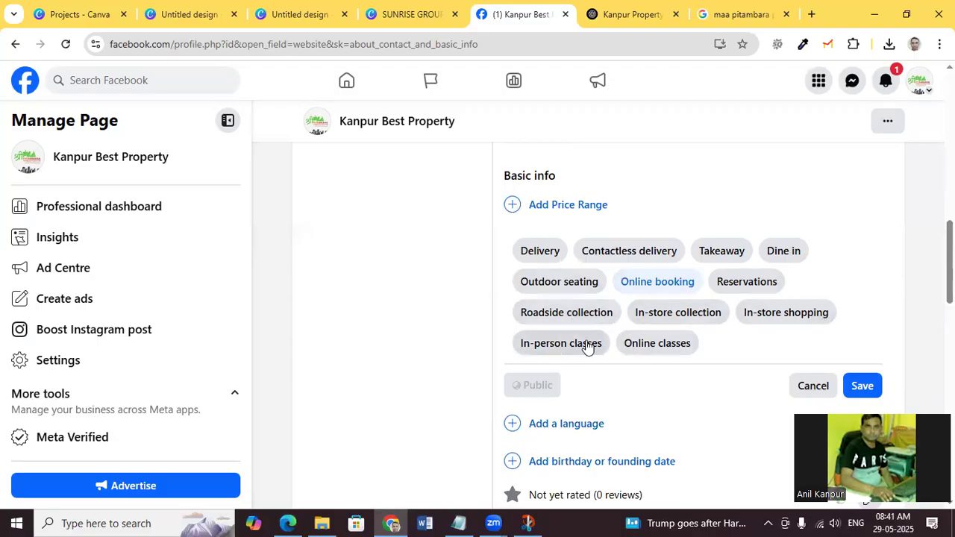
pyautogui.scroll(-2, 587, 345)
pyautogui.click(865, 247)
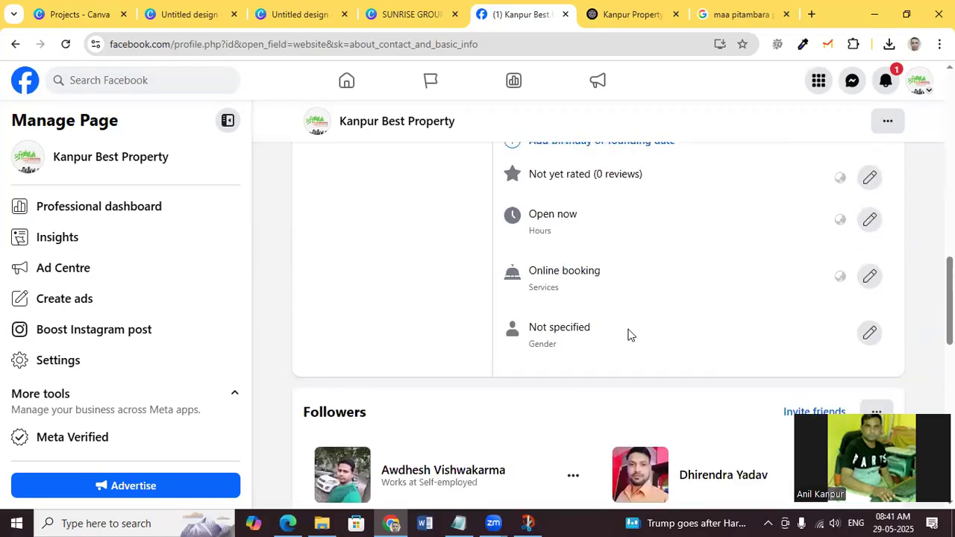
pyautogui.scroll(2, 628, 335)
pyautogui.scroll(-3, 627, 335)
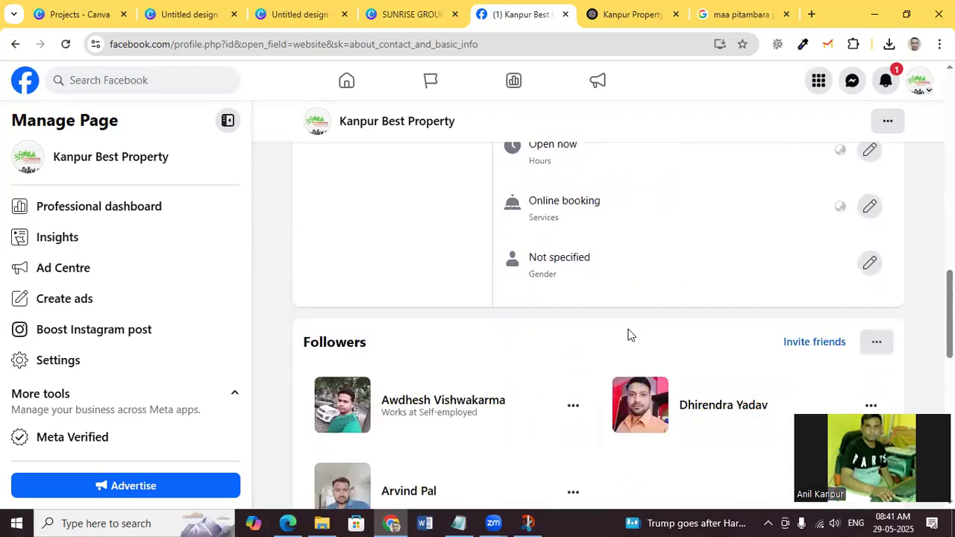
pyautogui.scroll(-2, 627, 335)
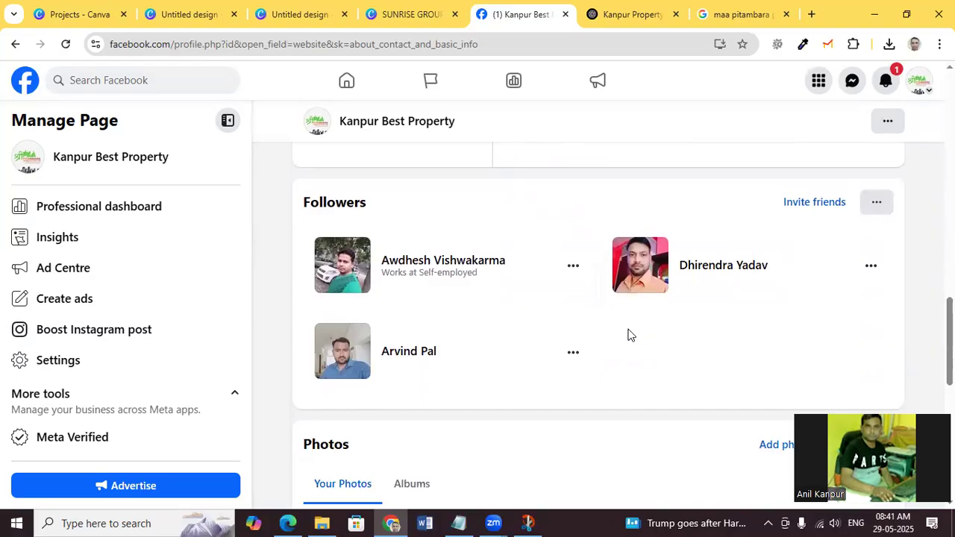
pyautogui.click(821, 204)
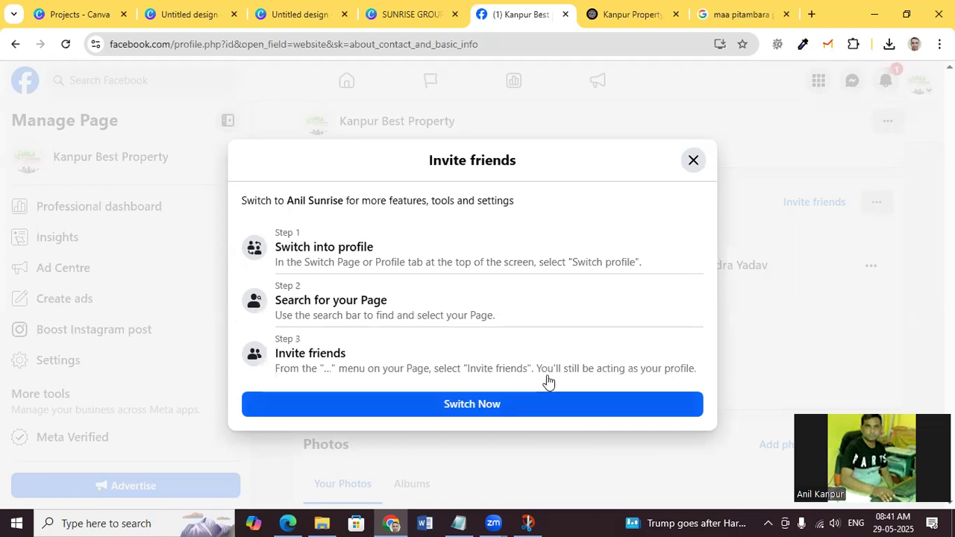
pyautogui.click(694, 161)
pyautogui.scroll(-4, 620, 316)
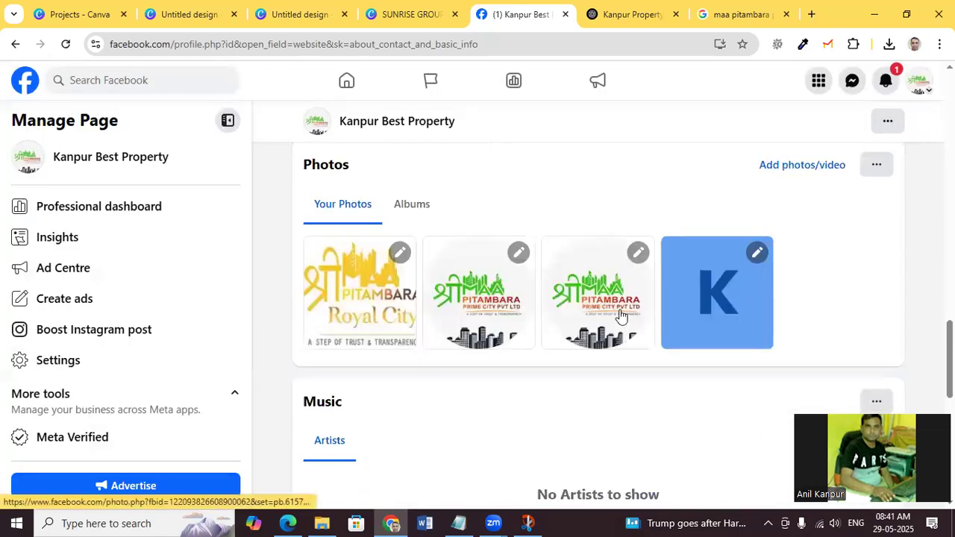
pyautogui.scroll(-10, 521, 368)
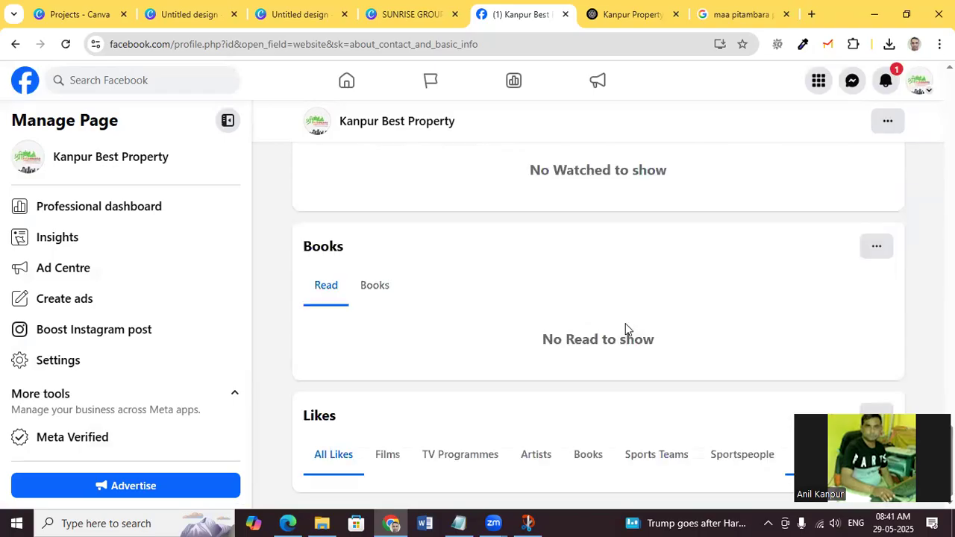
pyautogui.scroll(15, 625, 323)
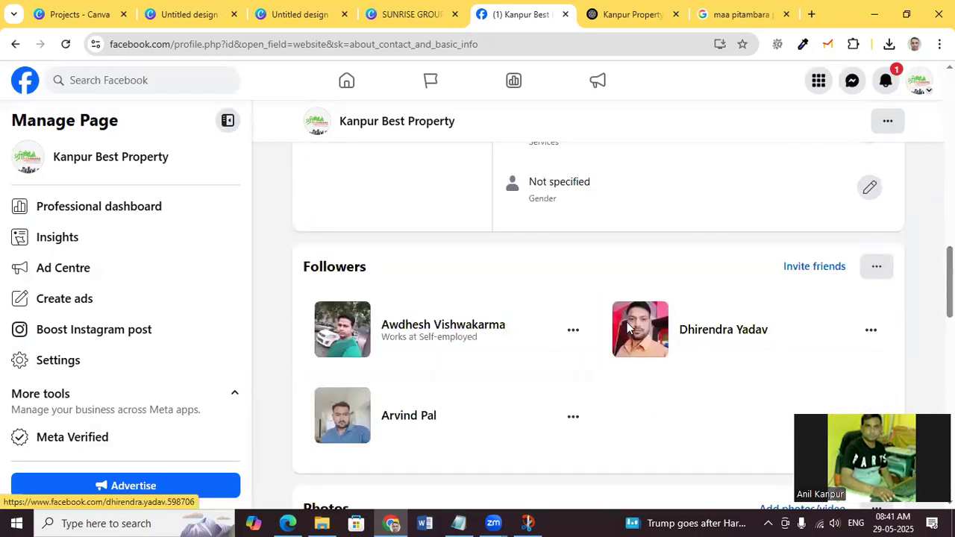
pyautogui.scroll(3, 626, 326)
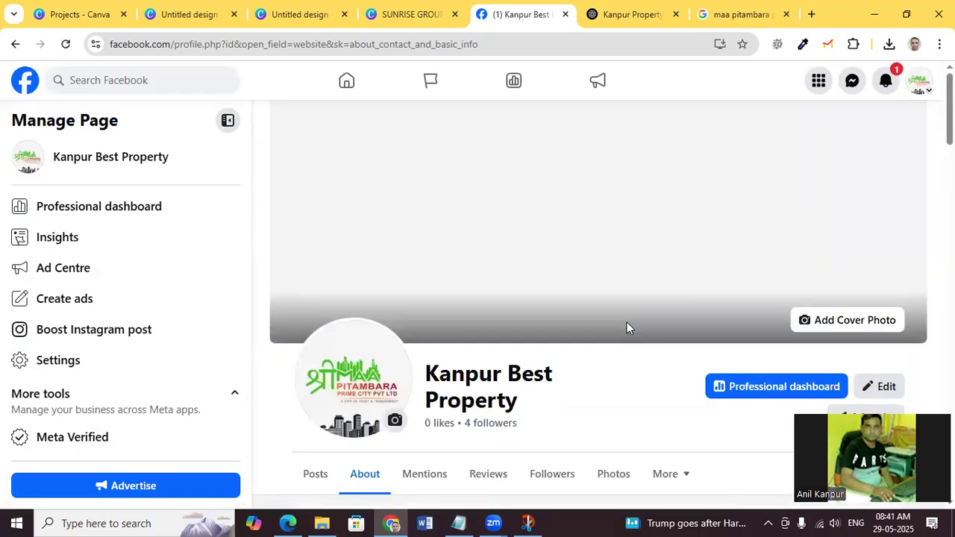